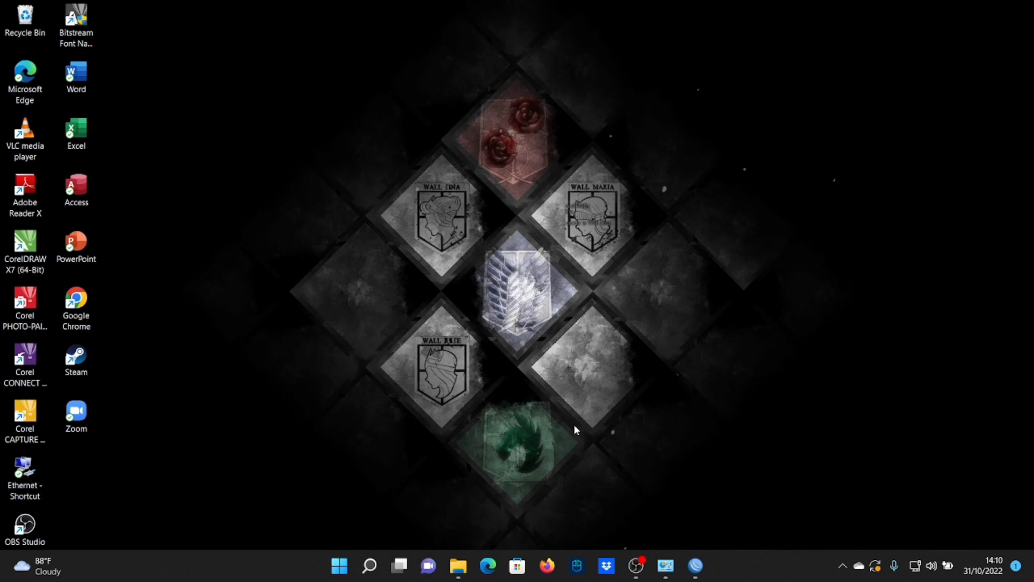
Open Control Panel and bring up the Ethernet adapter's status from Network and Sharing Center
key(super+r)
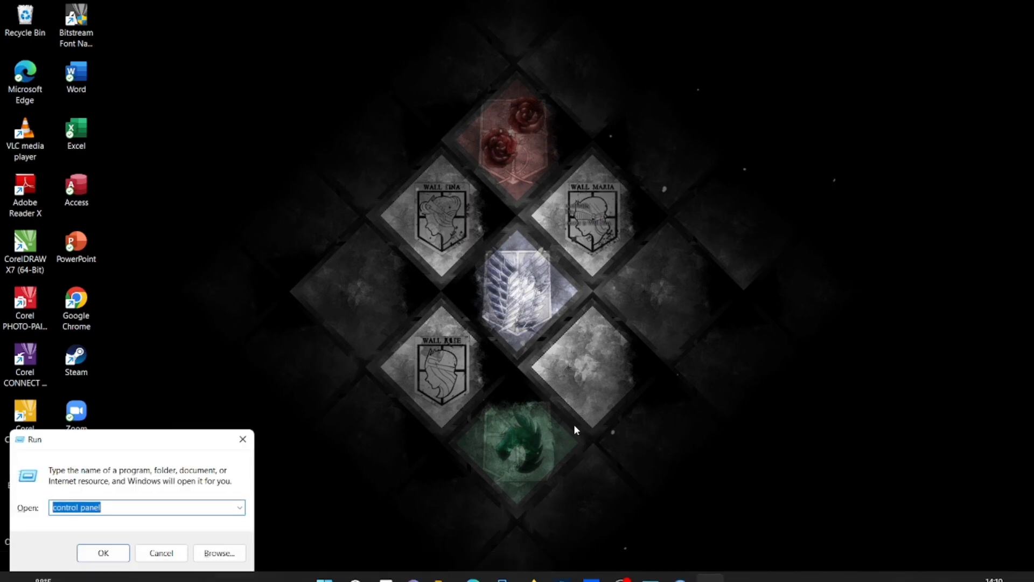
key(Return)
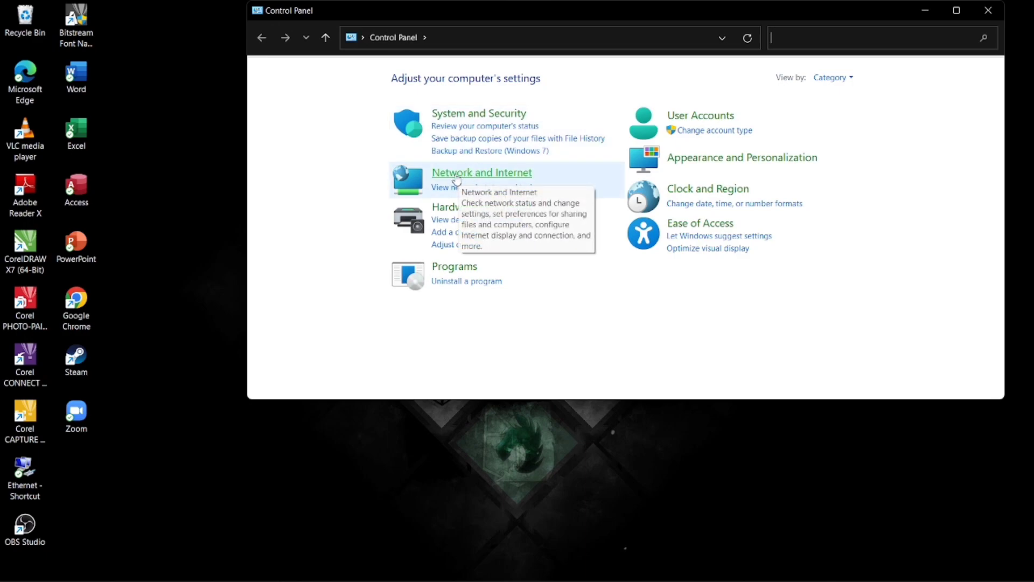
click(457, 180)
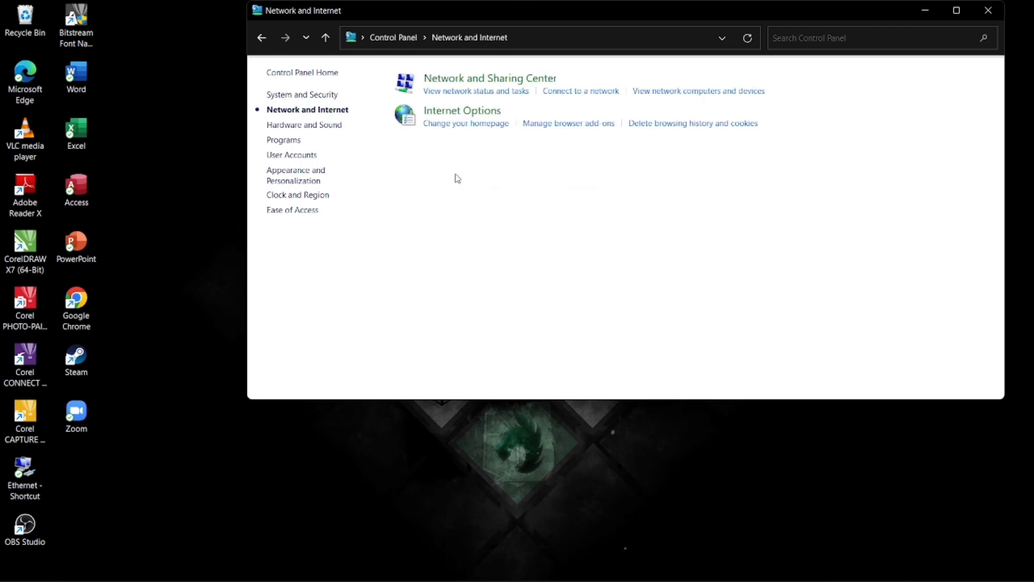
click(445, 81)
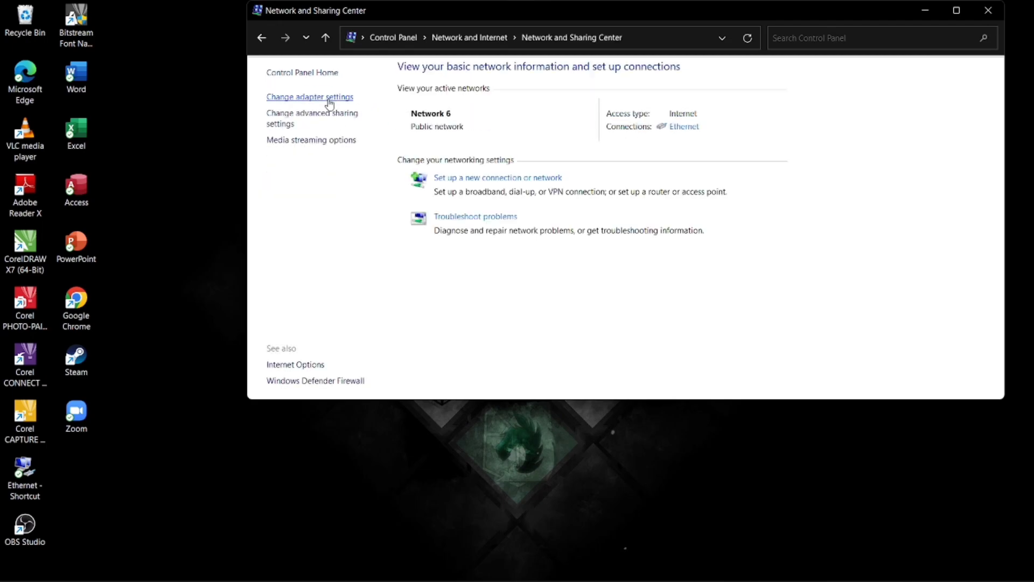
click(329, 100)
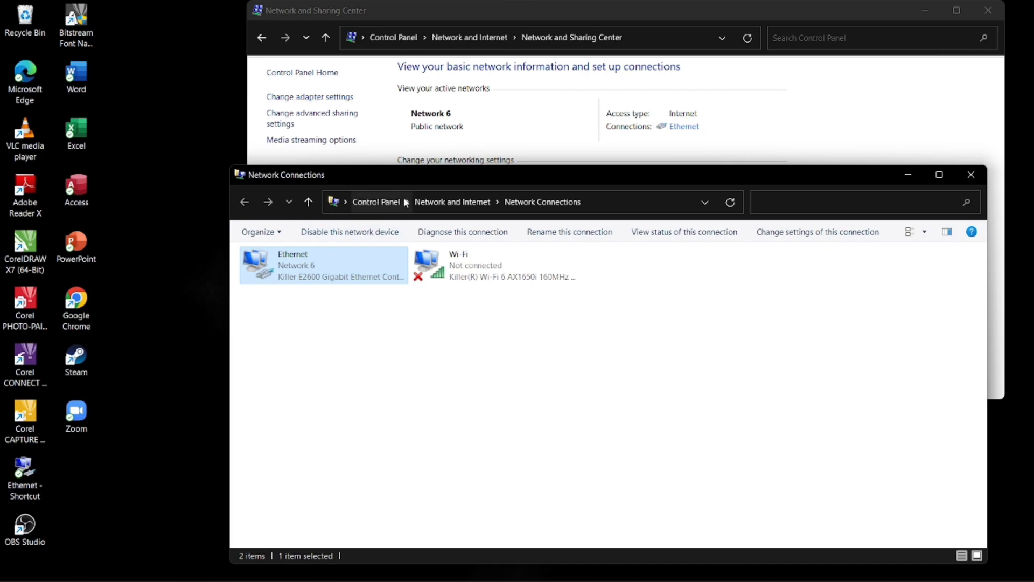
double_click(333, 272)
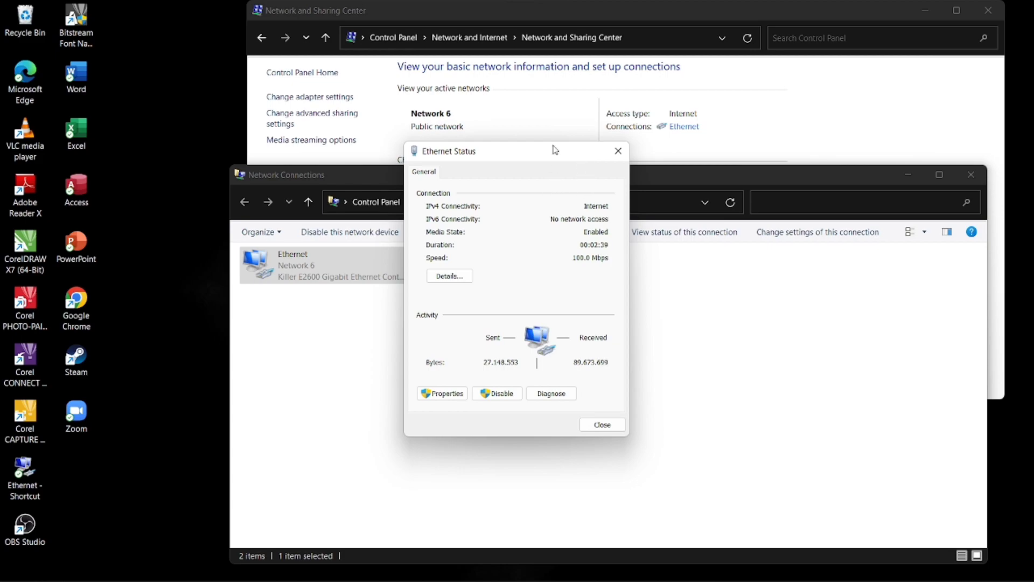
Reposition and close the Ethernet status dialog, then minimize the network windows
drag(555, 151, 549, 346)
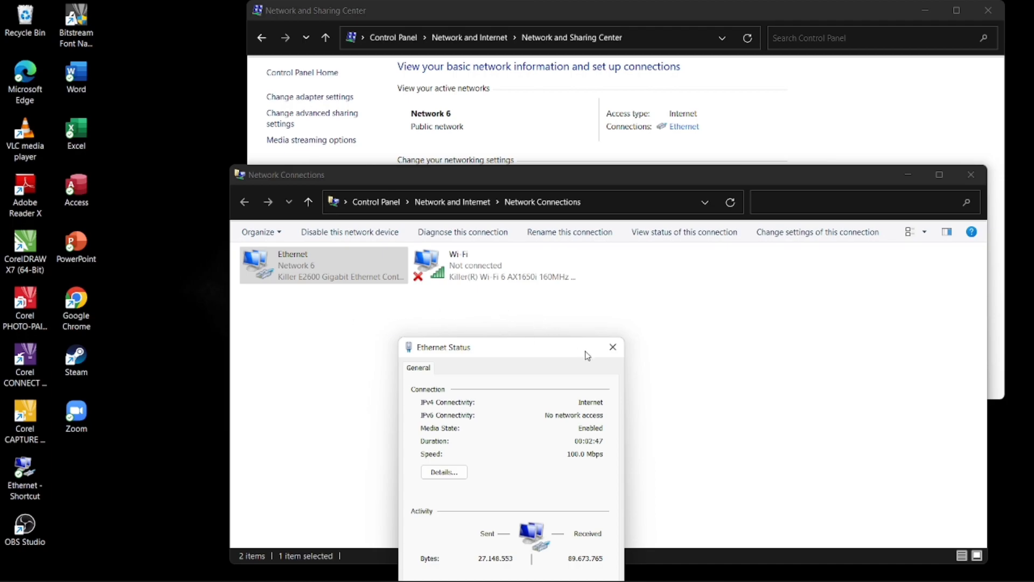
drag(510, 348, 488, 339)
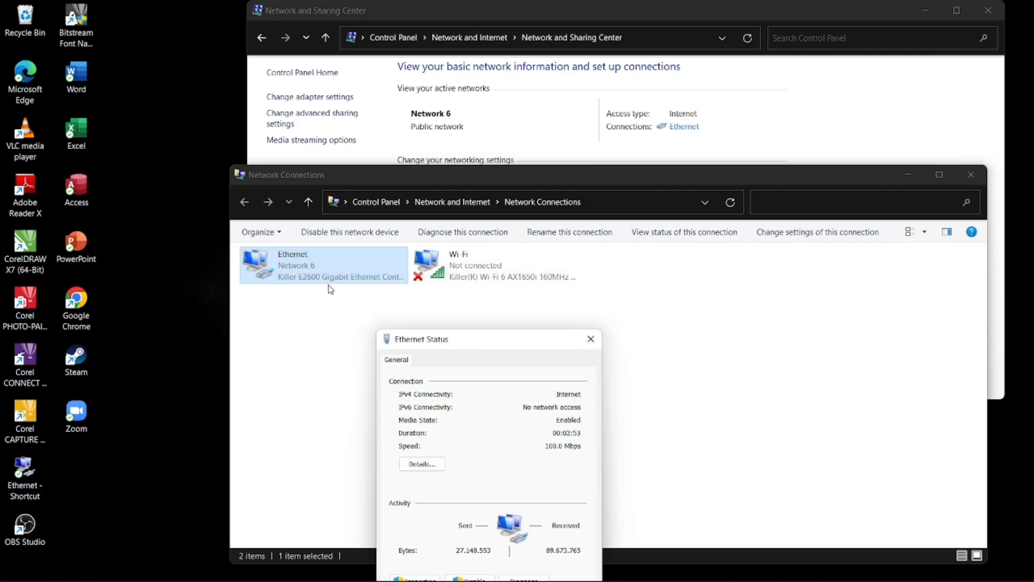
click(593, 348)
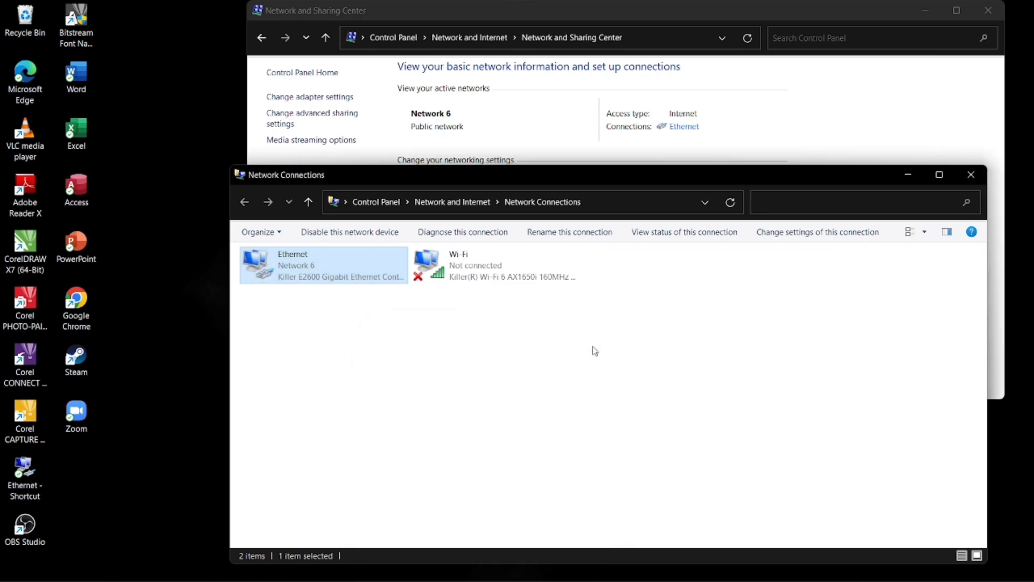
click(907, 176)
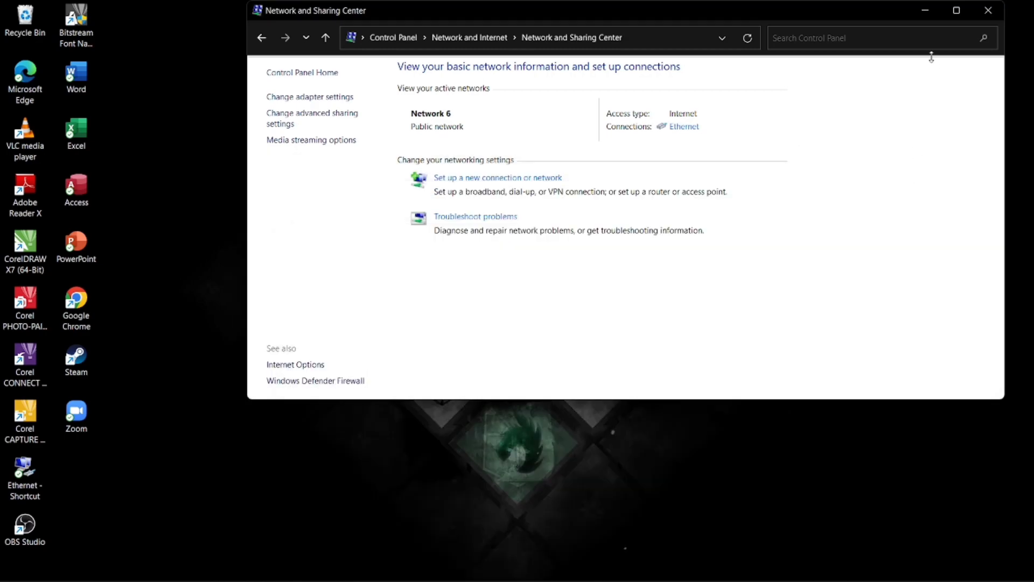
click(922, 11)
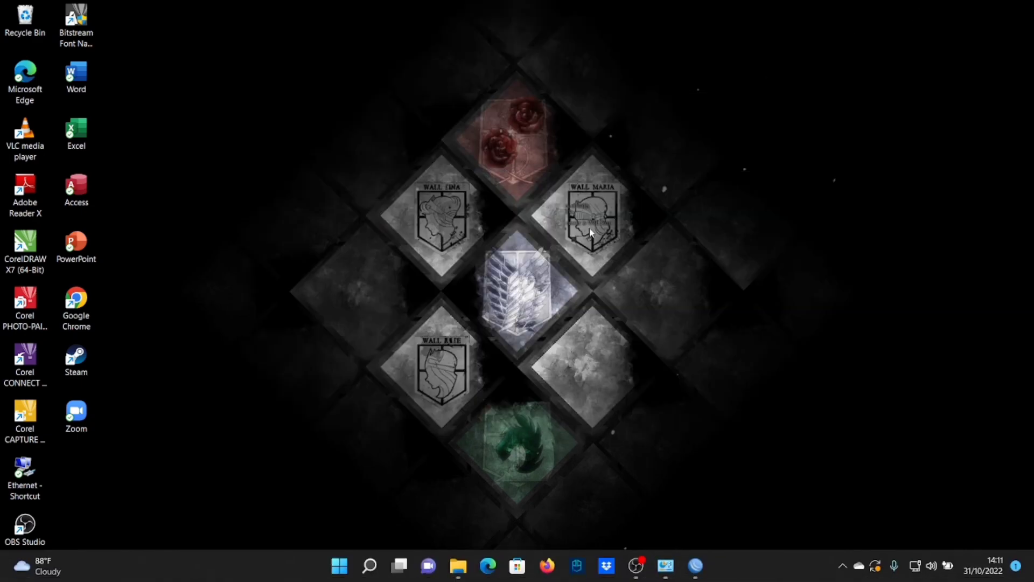
Launch WinBox and connect to the neighbouring MikroTik hAP lite with login admin
key(super)
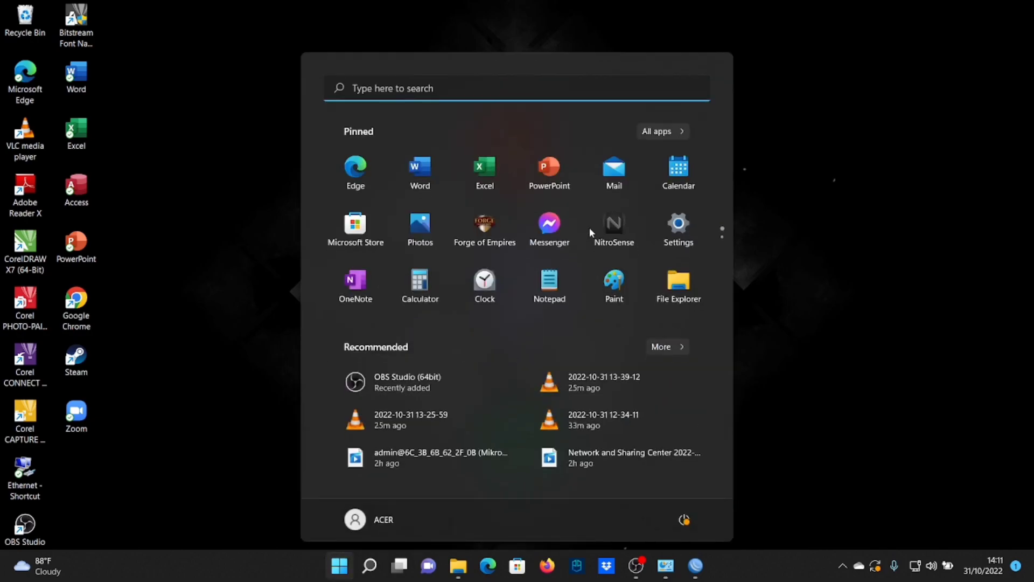
text(winb)
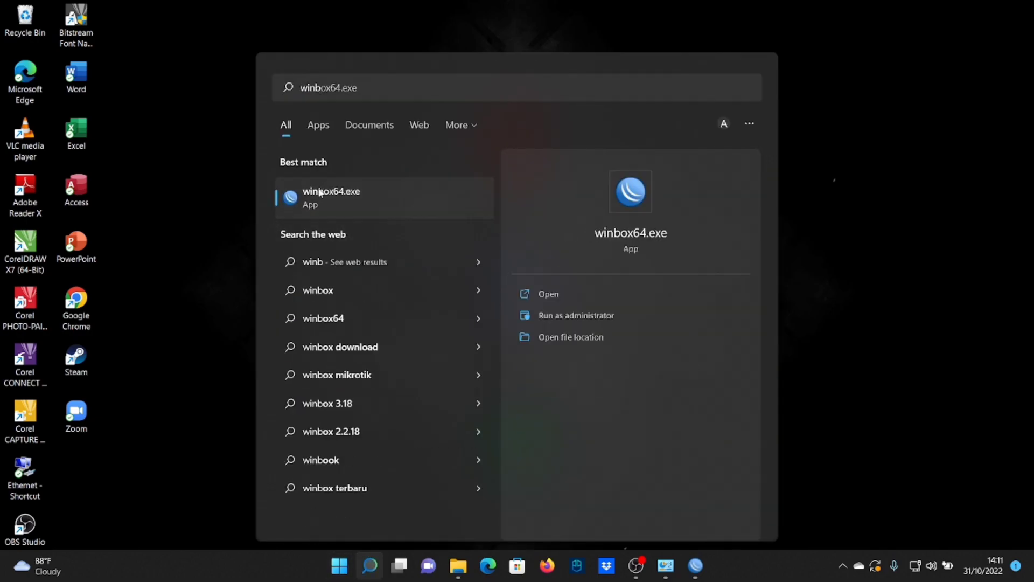
click(321, 192)
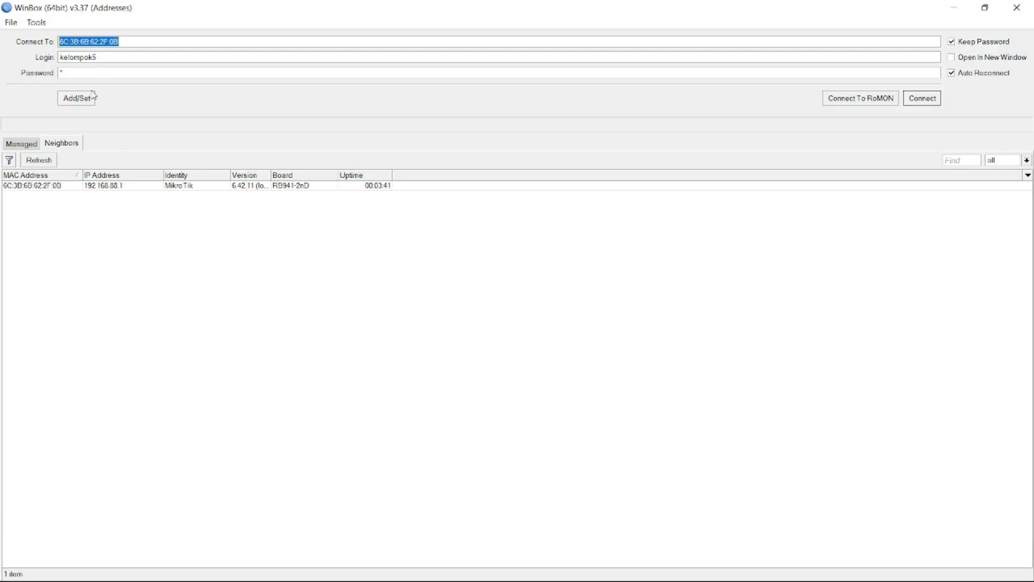
click(18, 187)
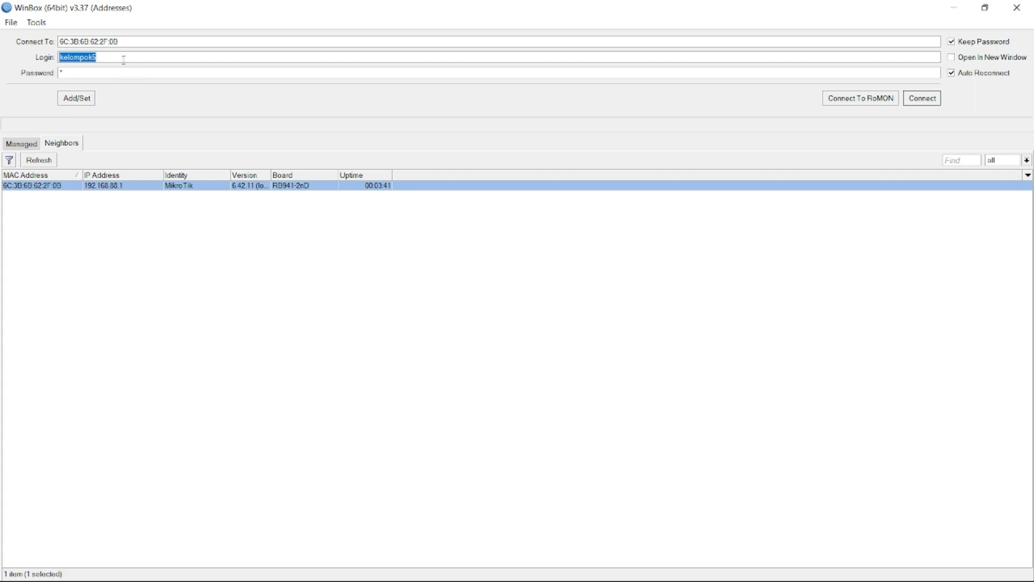
text(admin)
click(923, 99)
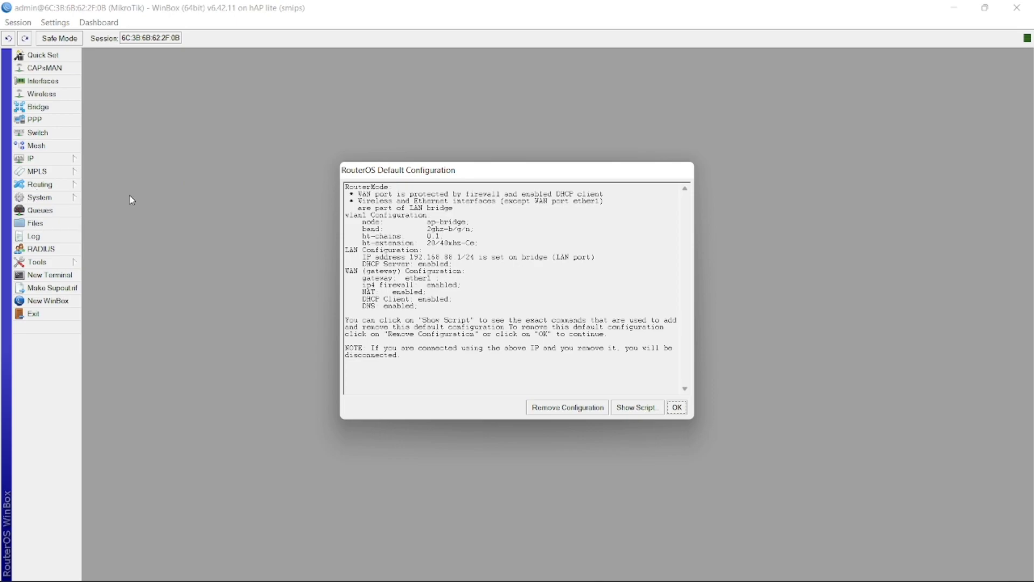
Dismiss the default configuration notice, reset the router's configuration with reboot, then minimize WinBox
click(677, 407)
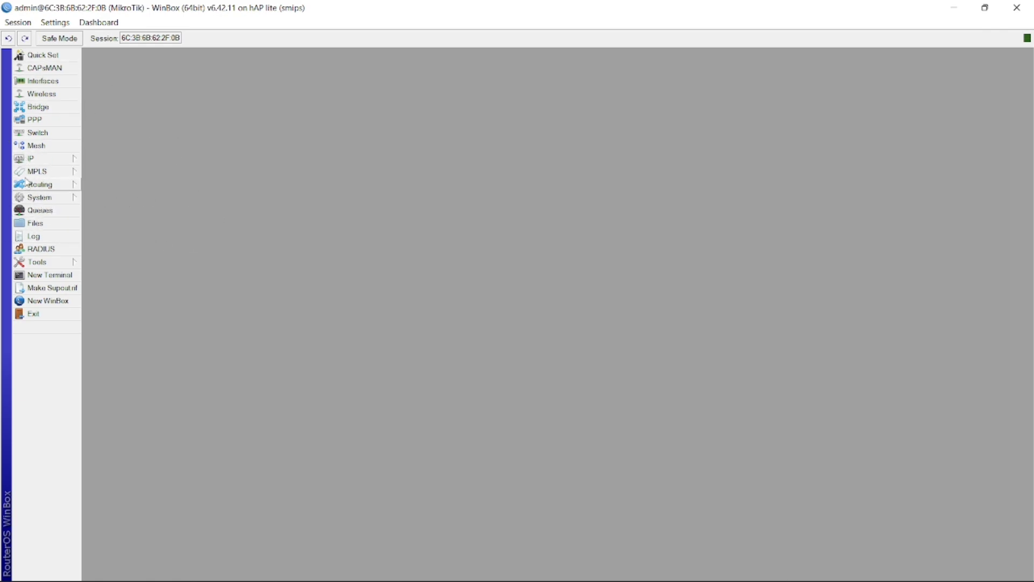
click(37, 197)
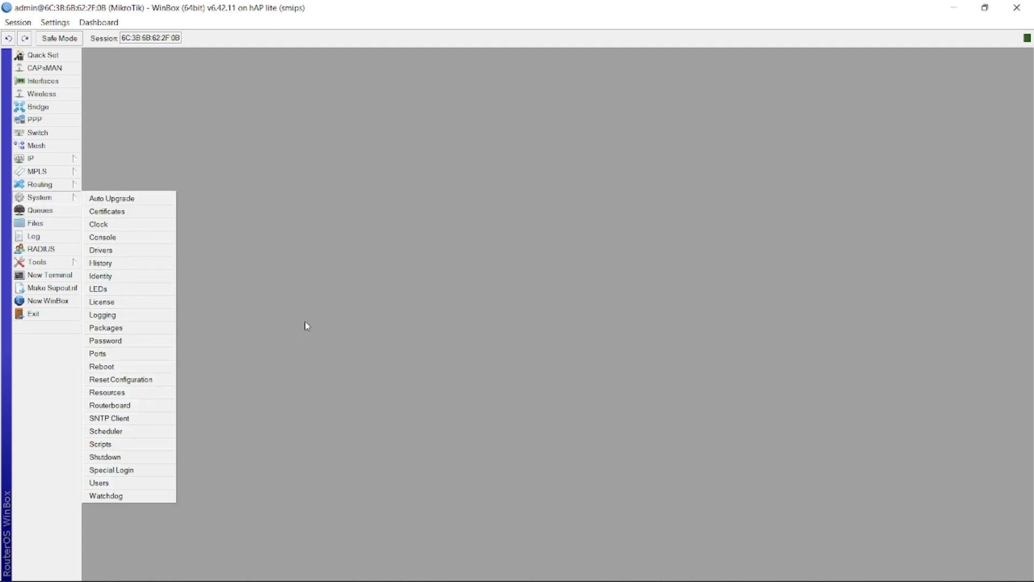
click(103, 381)
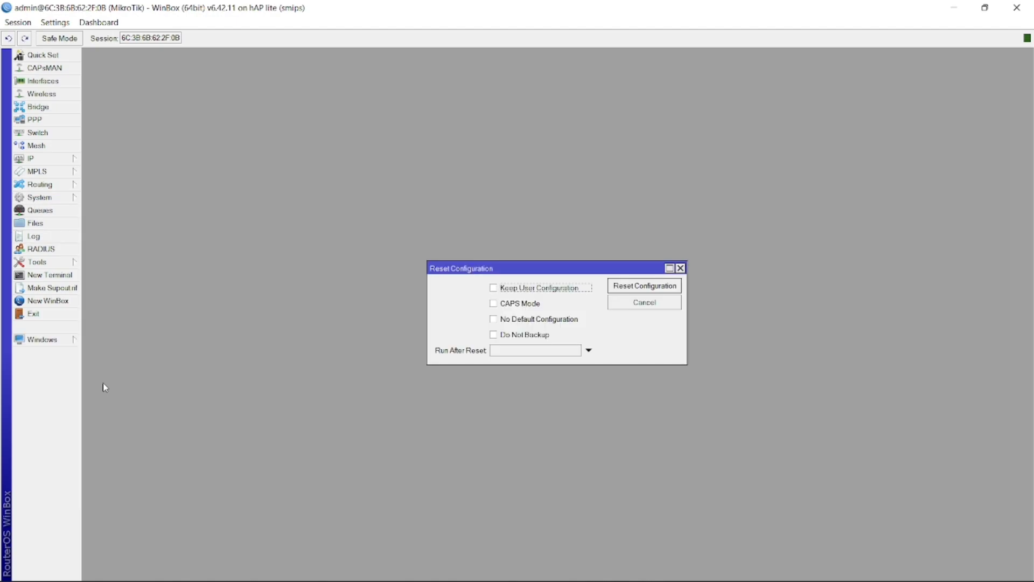
click(657, 286)
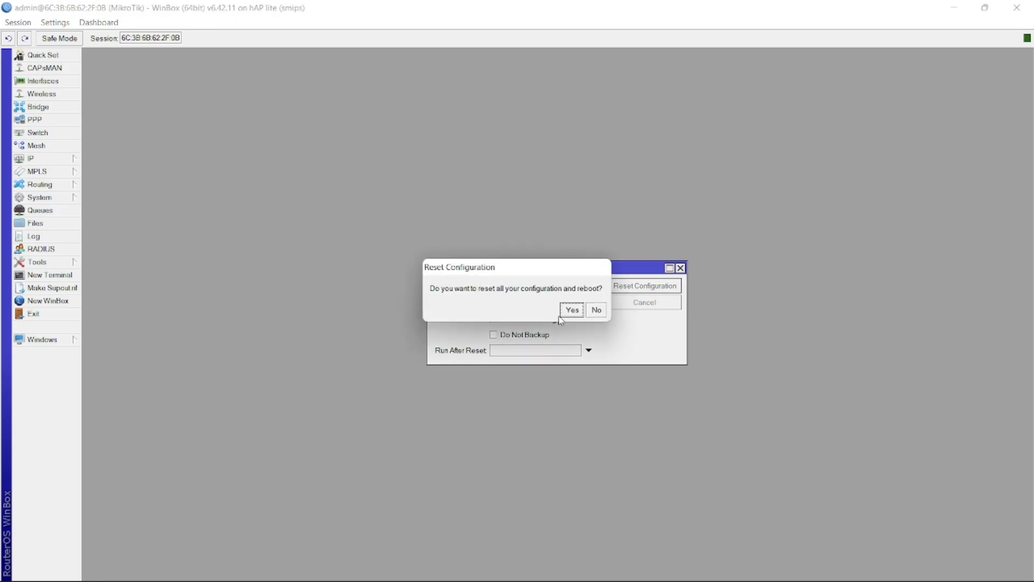
click(573, 310)
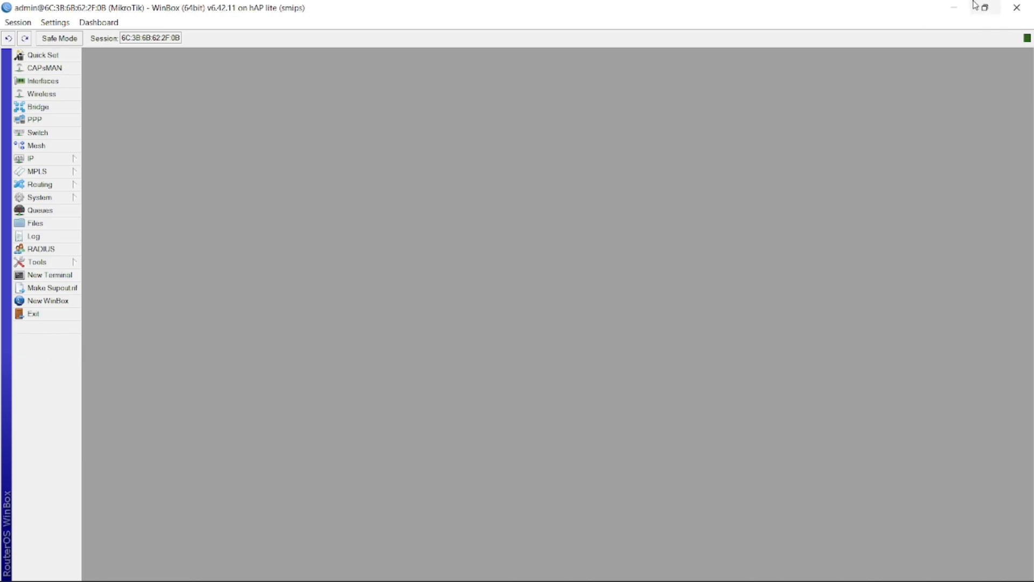
click(954, 12)
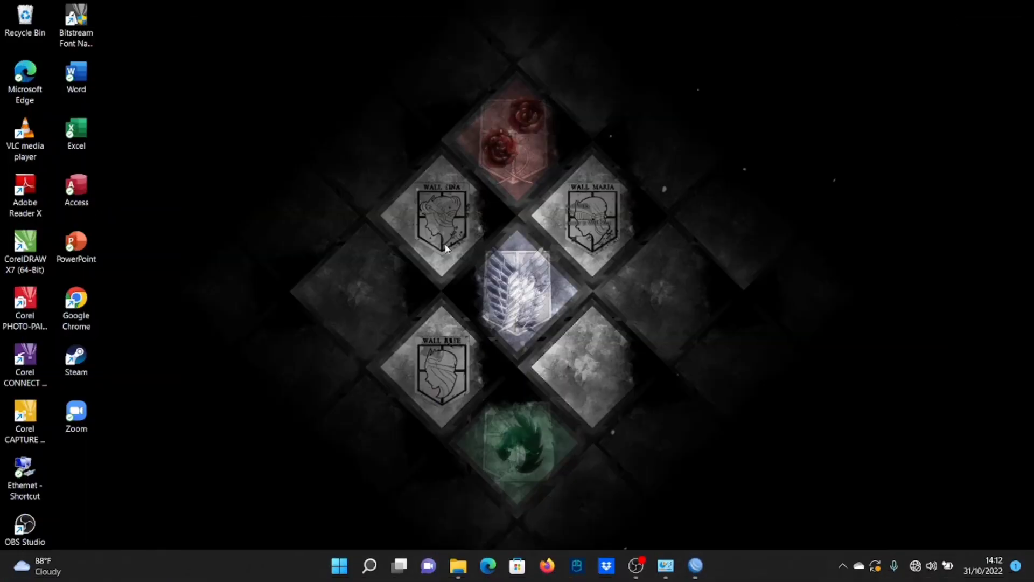
Refresh the desktop, close the RouterOS default configuration notice and maximize the WinBox session
right_click(589, 187)
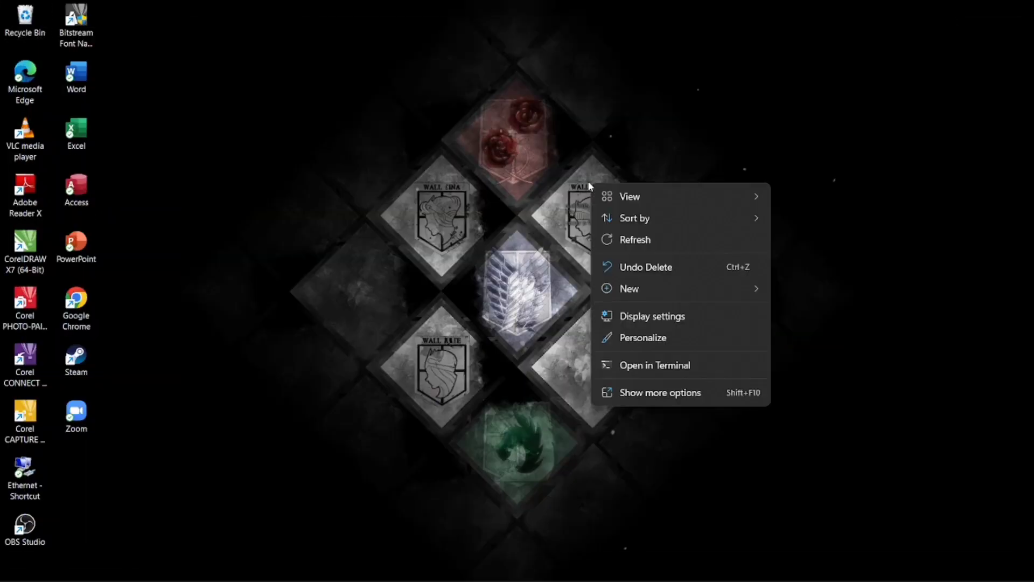
click(607, 240)
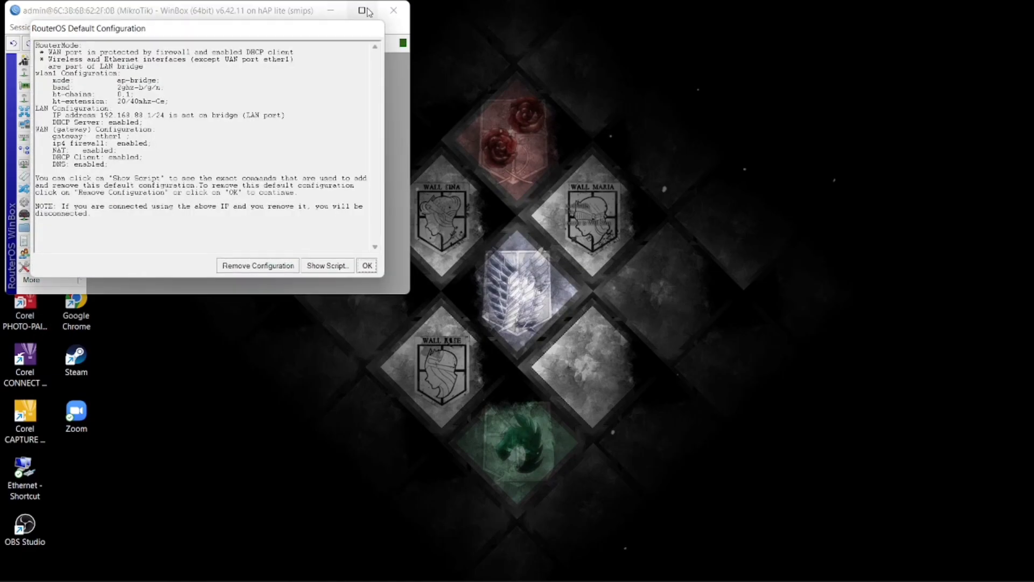
click(259, 266)
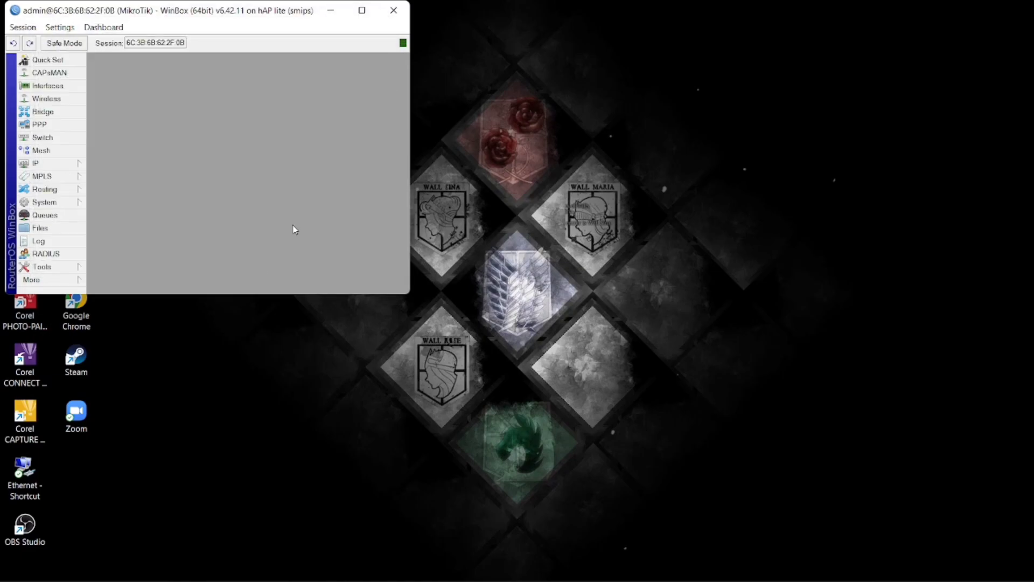
click(362, 10)
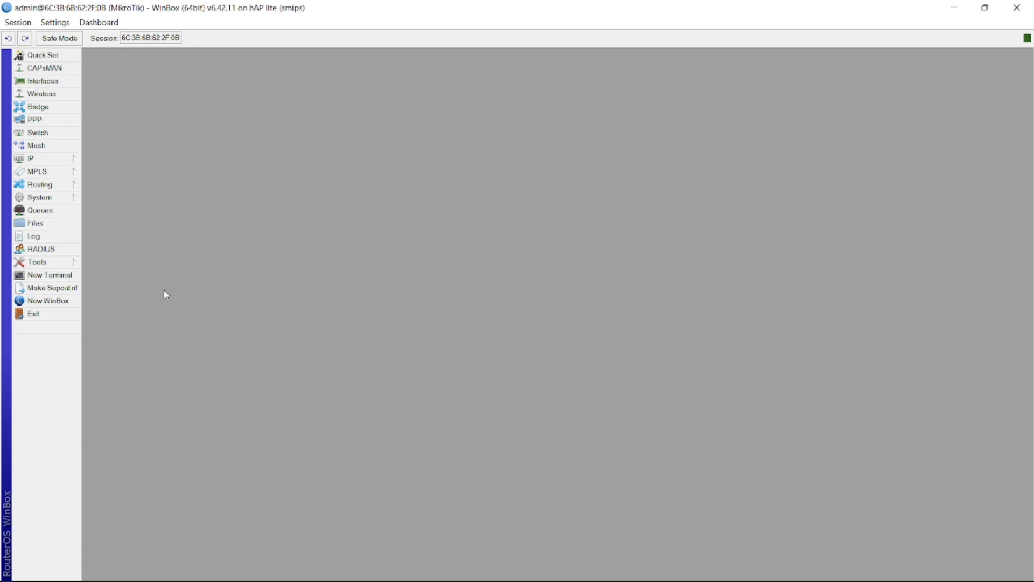
click(50, 200)
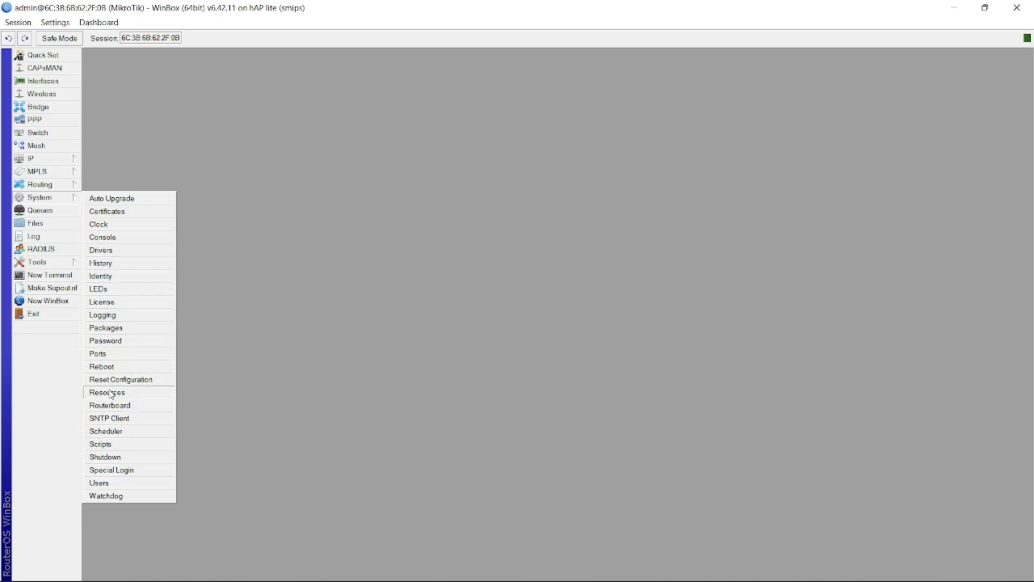
click(111, 280)
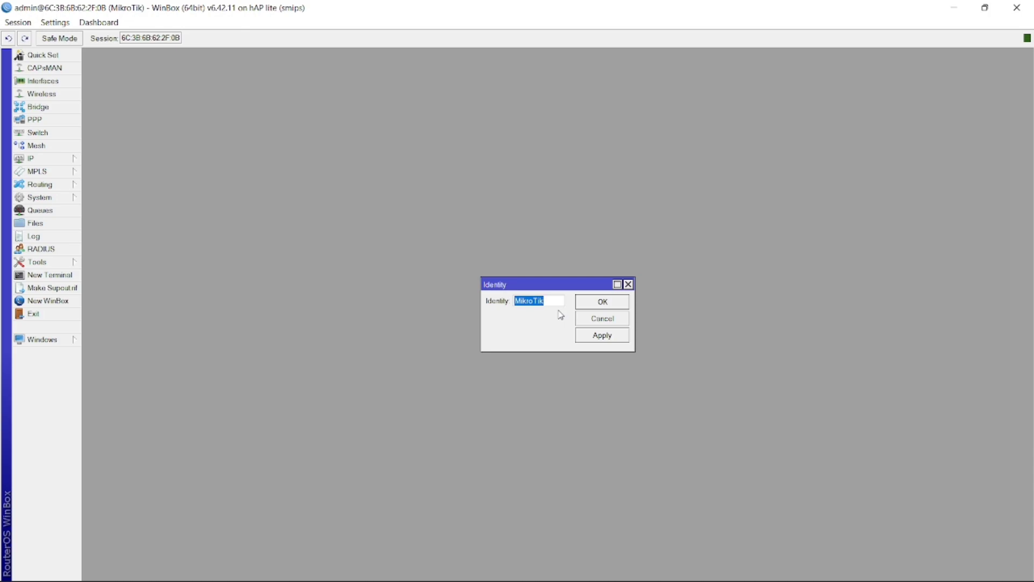
click(592, 337)
click(595, 299)
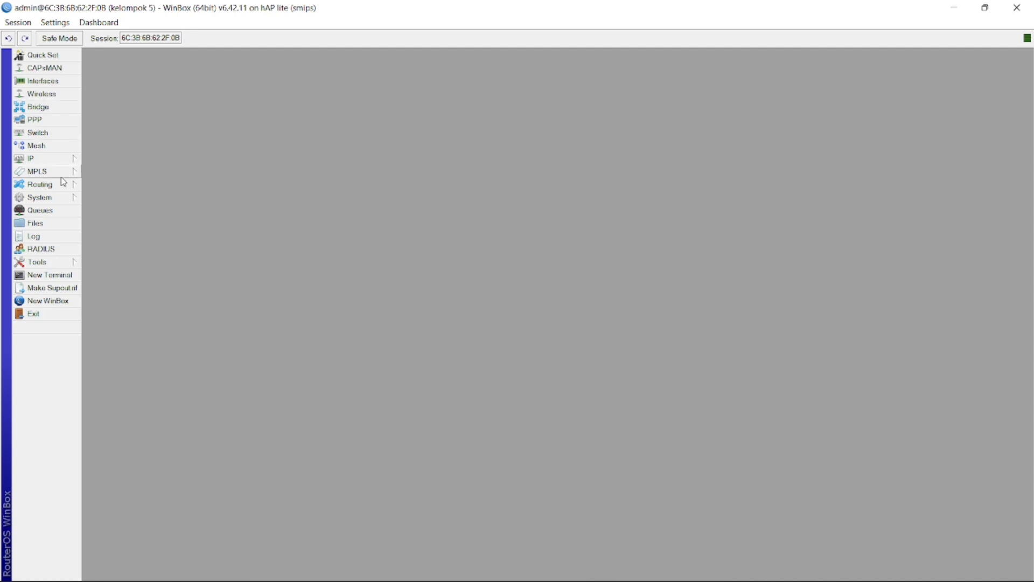
click(45, 198)
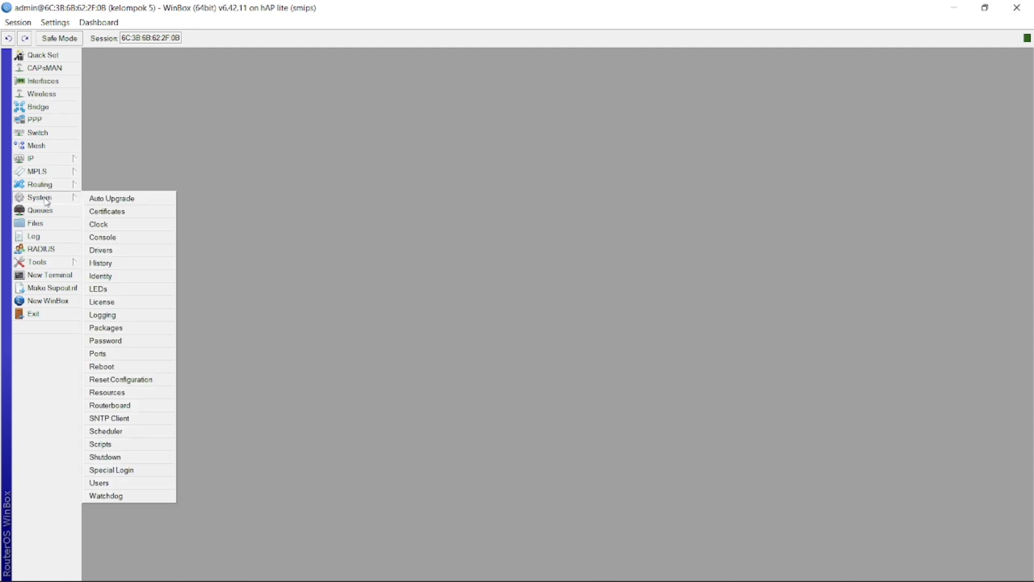
click(115, 484)
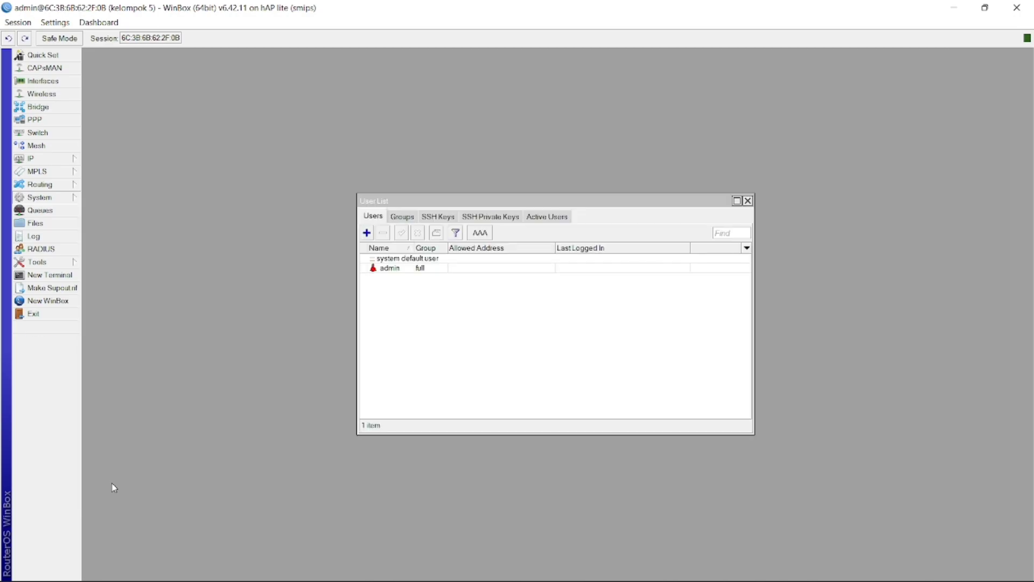
click(366, 232)
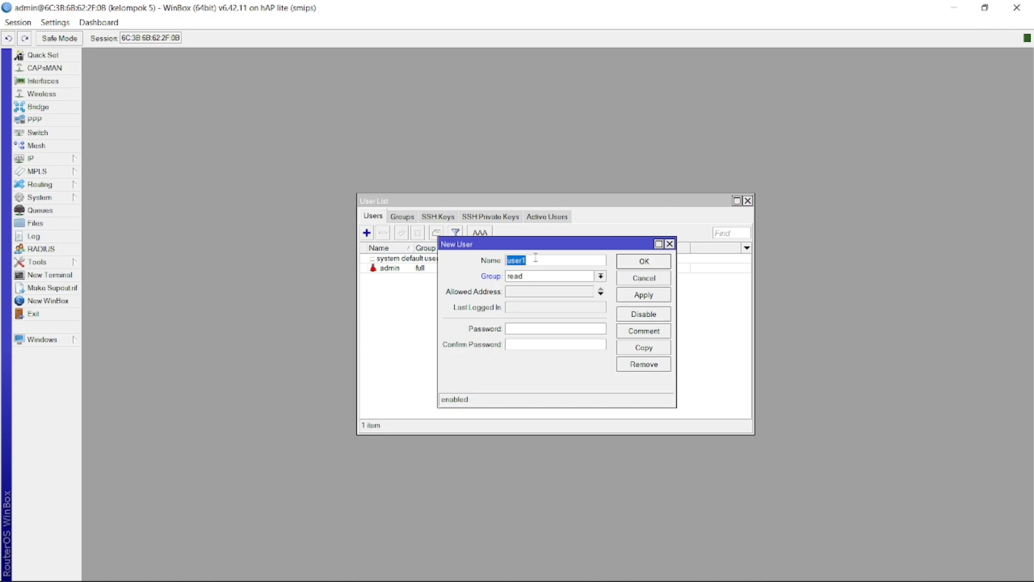
key(BackSpace)
click(535, 277)
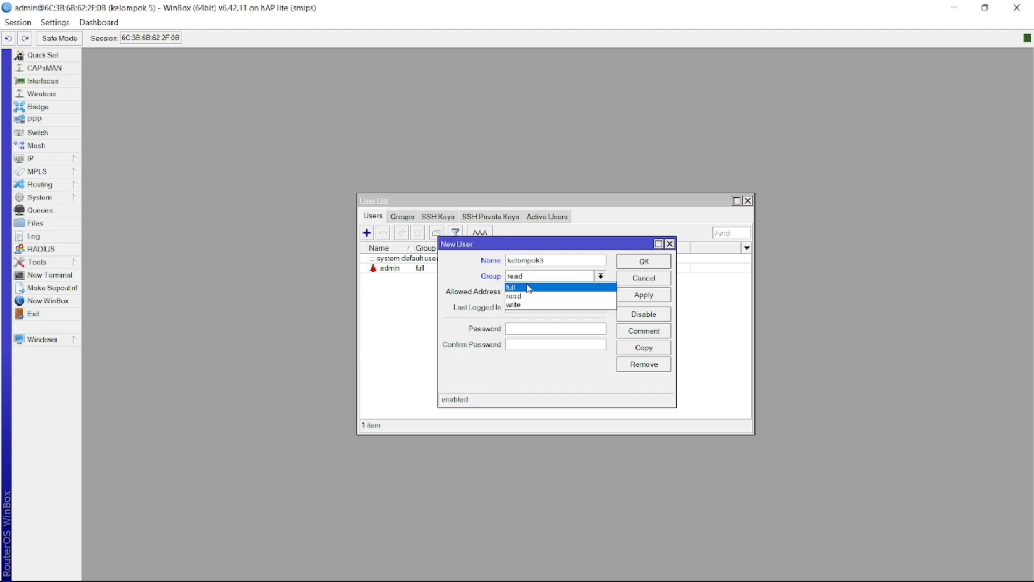
click(526, 288)
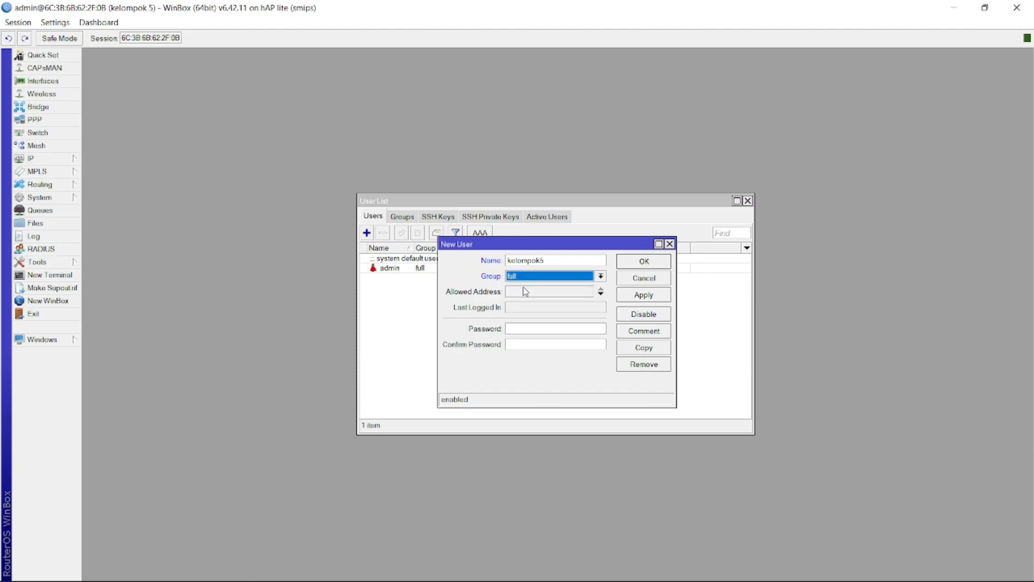
click(538, 329)
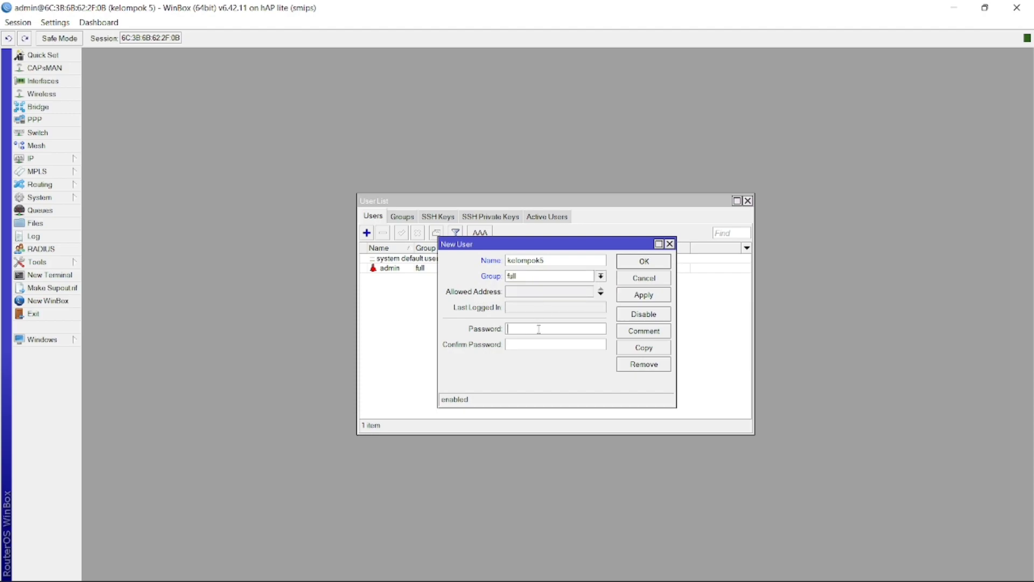
text(*)
click(534, 349)
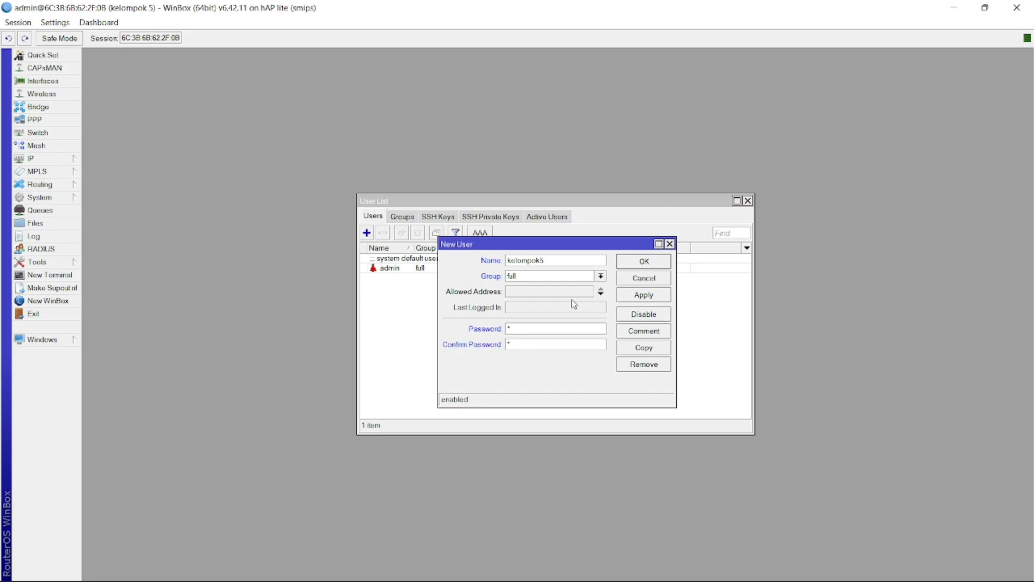
click(637, 298)
click(643, 262)
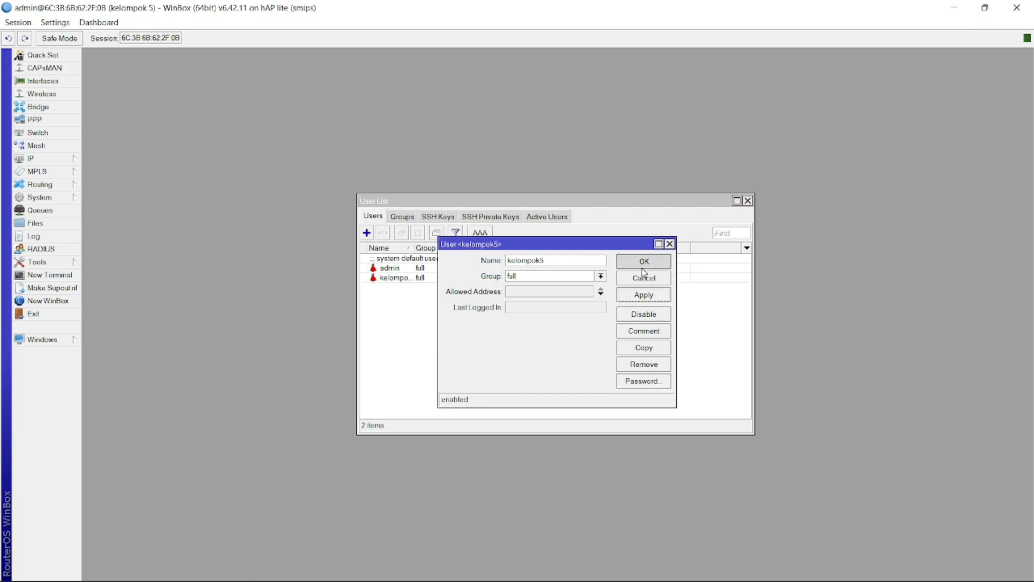
Disable the admin account and close the user list
click(418, 269)
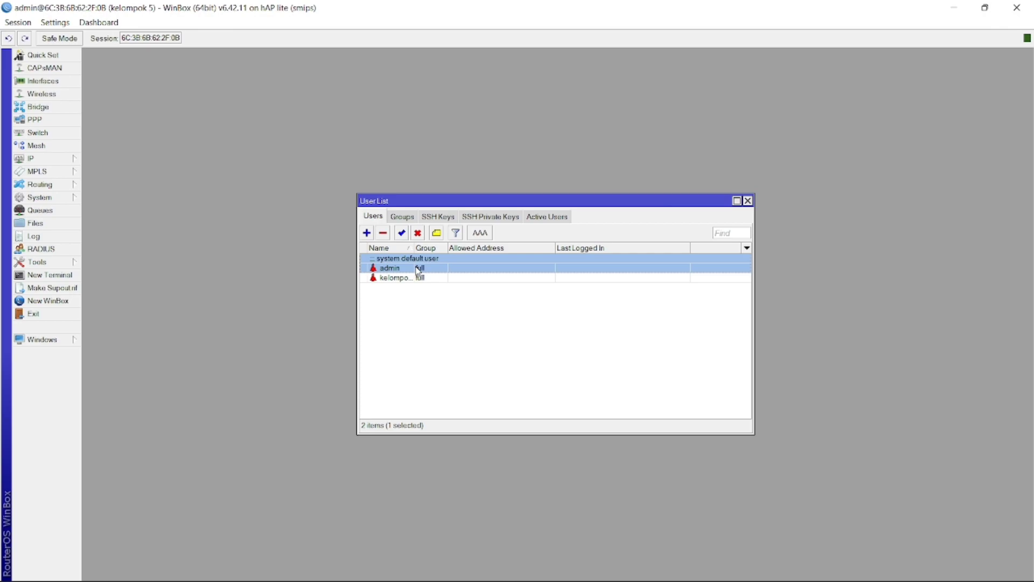
click(419, 233)
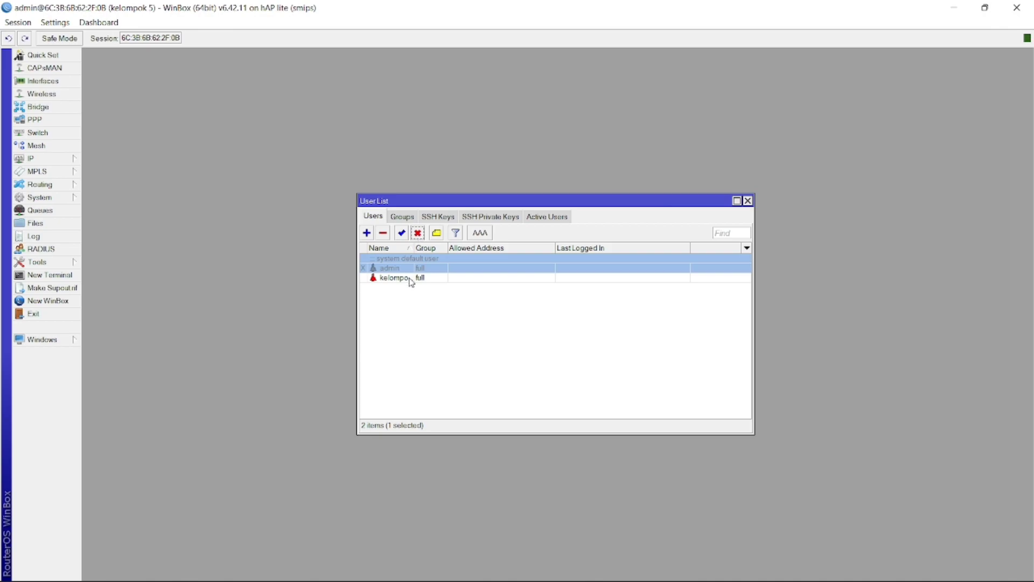
click(747, 200)
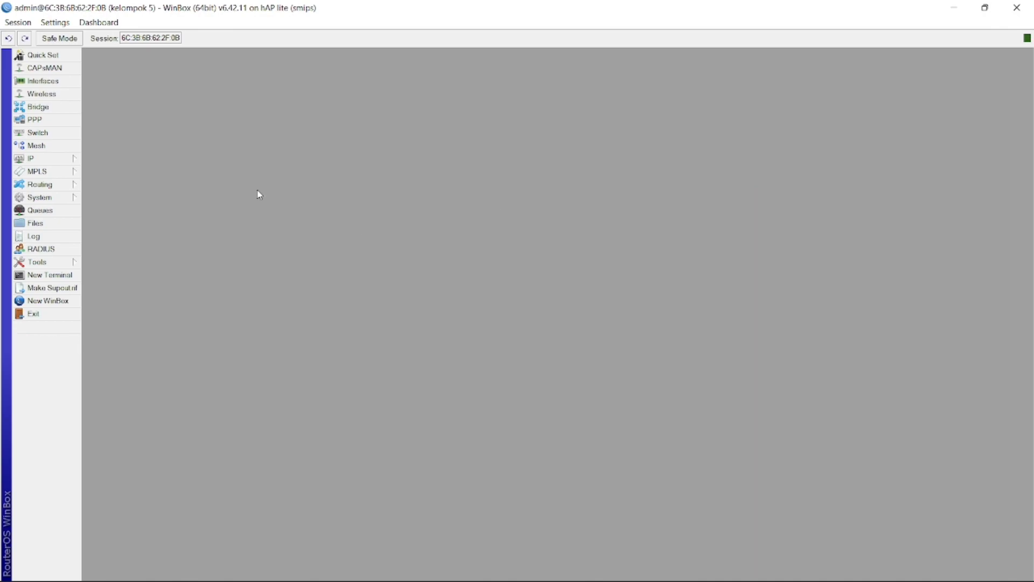
Exit the router session and relaunch winbox64.exe from Start search
click(31, 314)
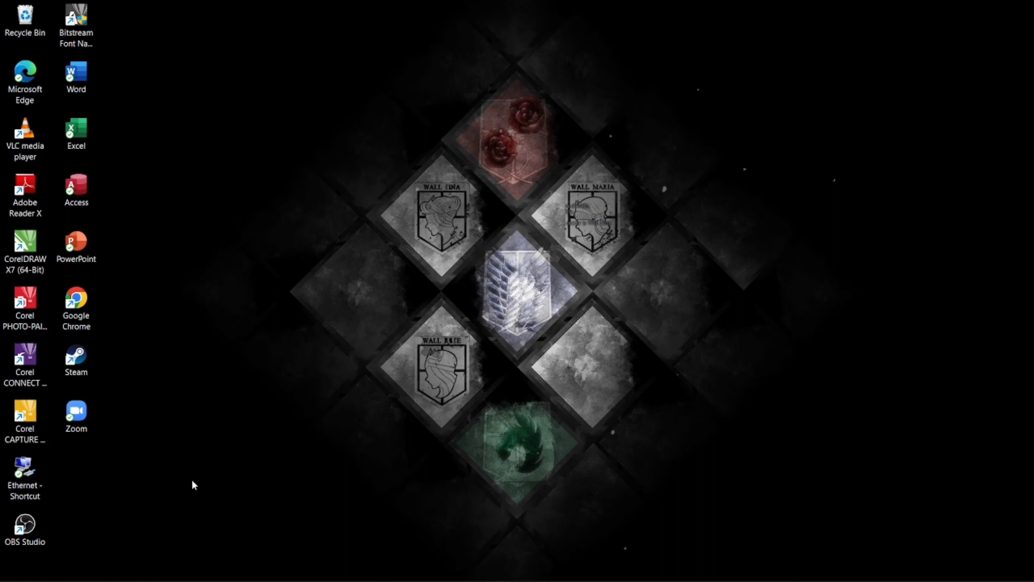
key(super)
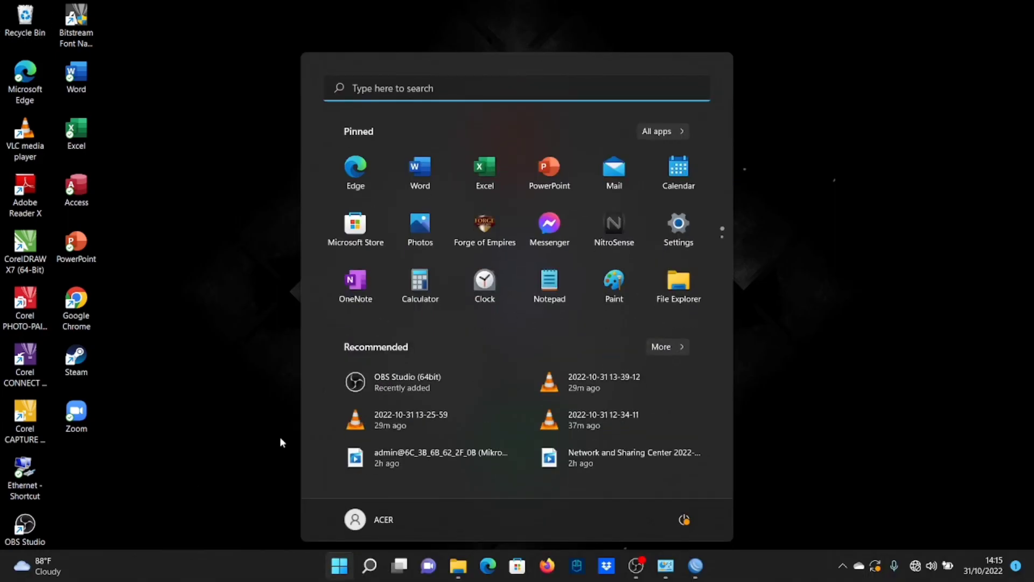
text(winb)
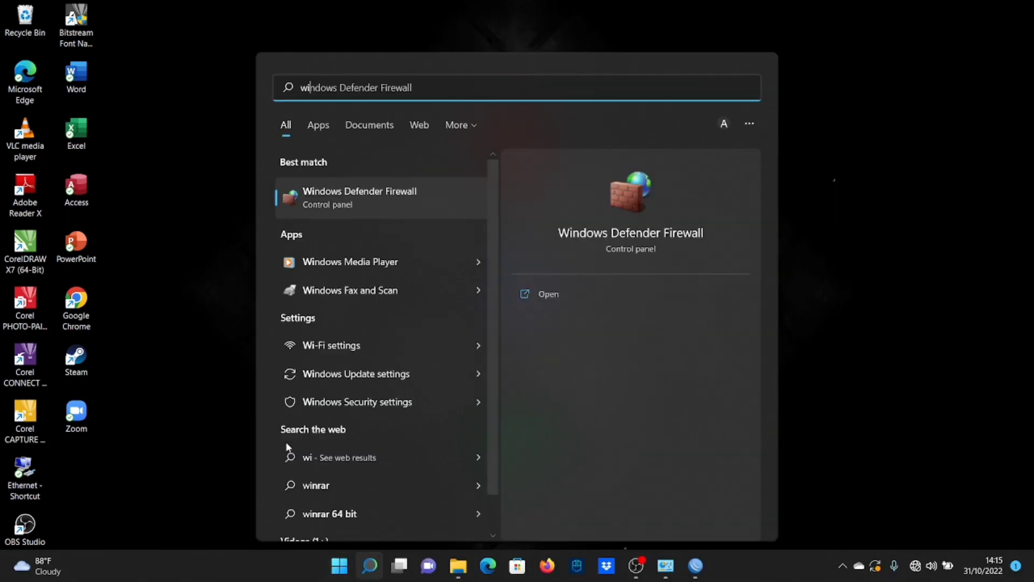
text(ox64.exe)
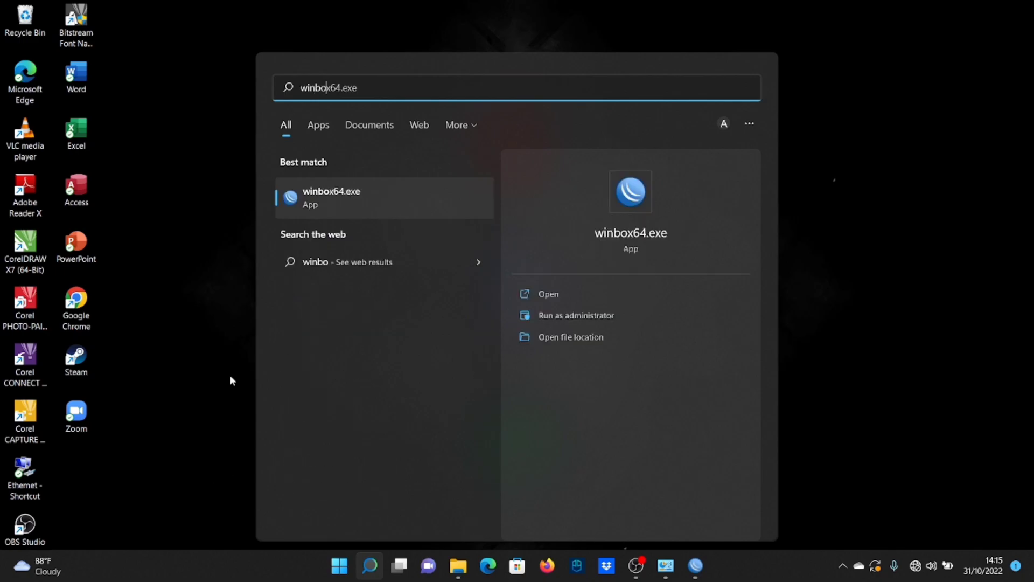
click(345, 198)
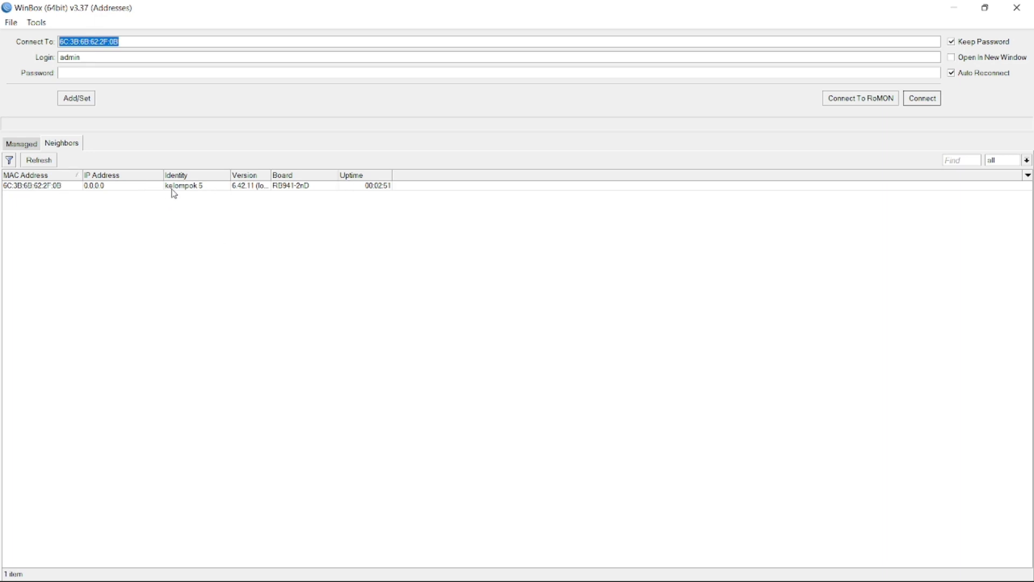
click(27, 185)
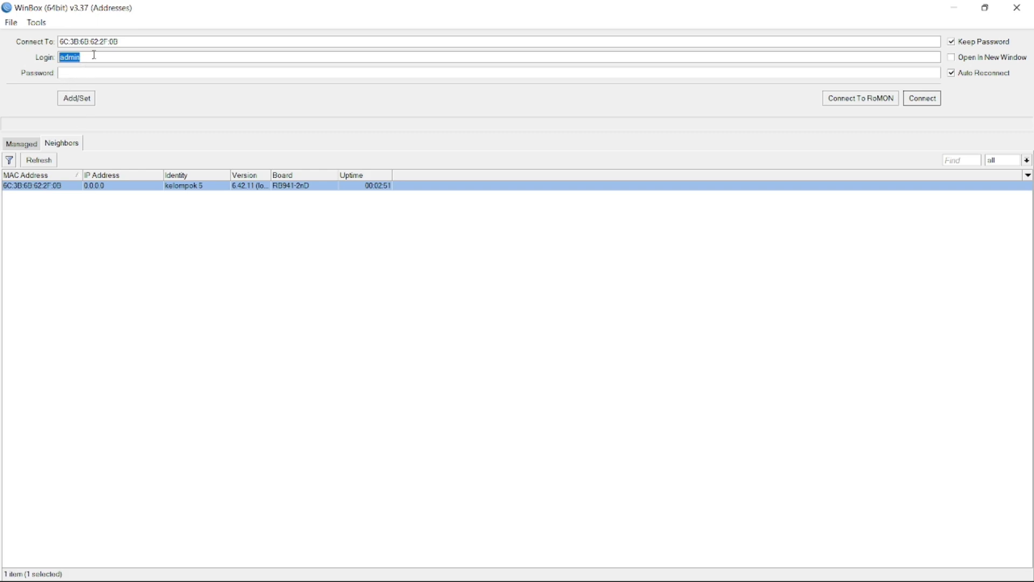
key(BackSpace)
text(kelom[p)
key(BackSpace)
key(BackSpace)
text(pok5)
click(84, 76)
text(*)
click(909, 101)
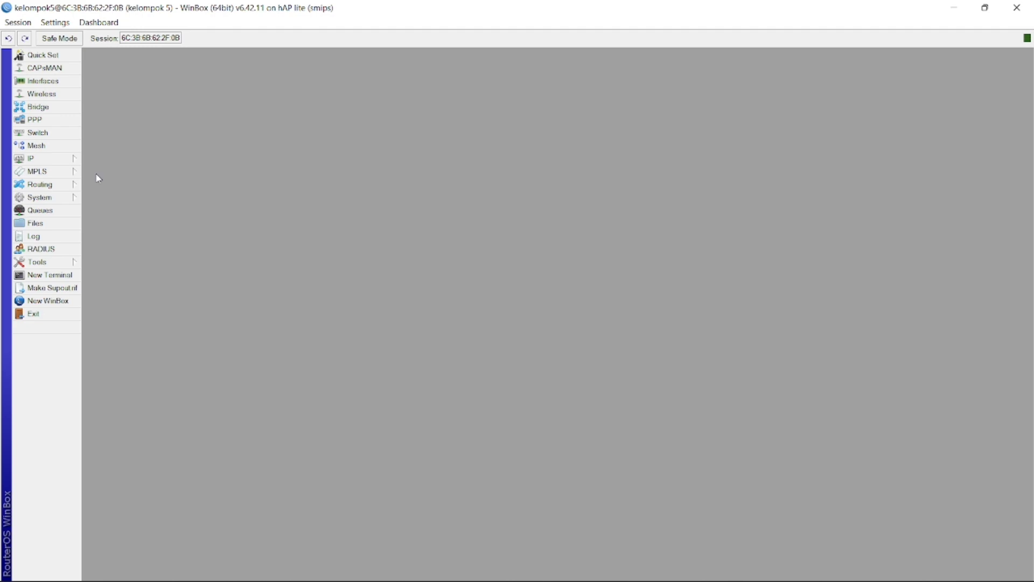
click(57, 161)
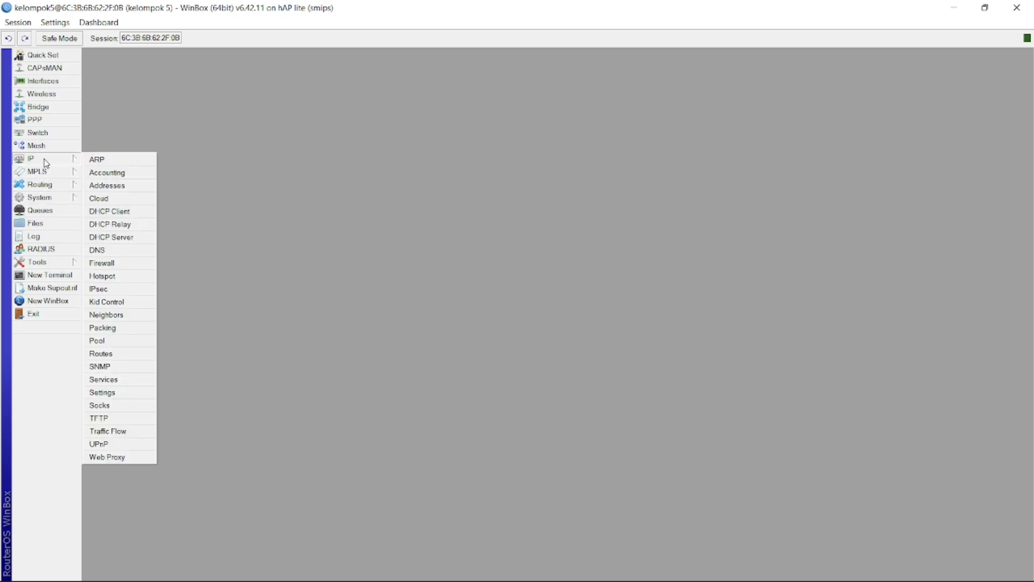
Add a DHCP client on ether1, which binds 192.168.1.220, and close the DHCP client list
click(113, 211)
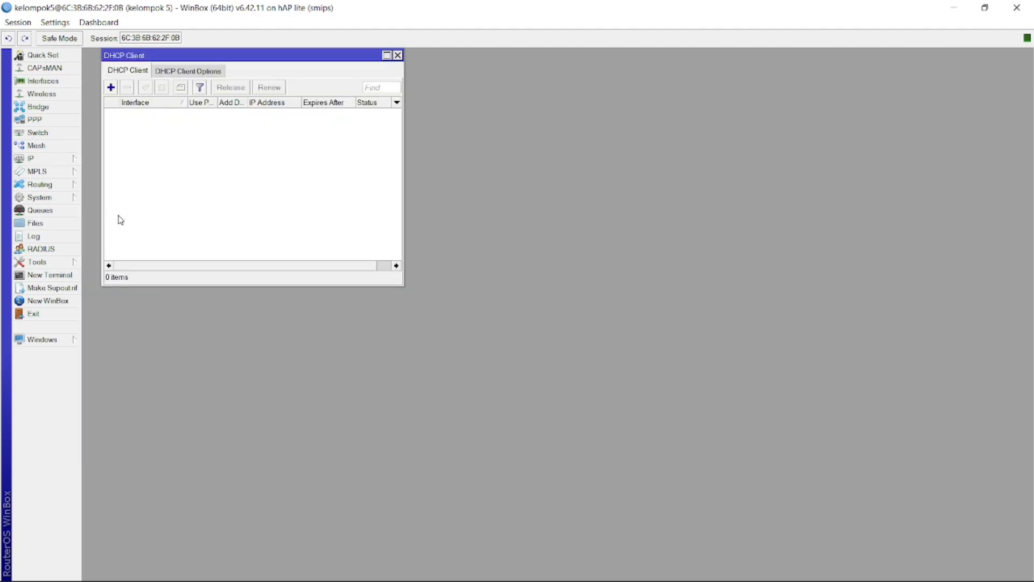
click(111, 88)
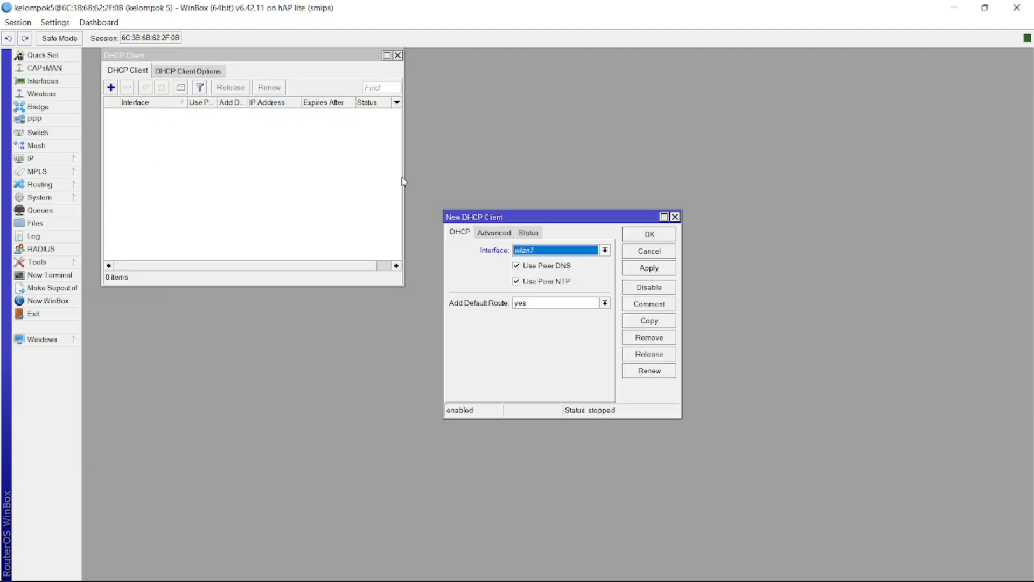
click(539, 250)
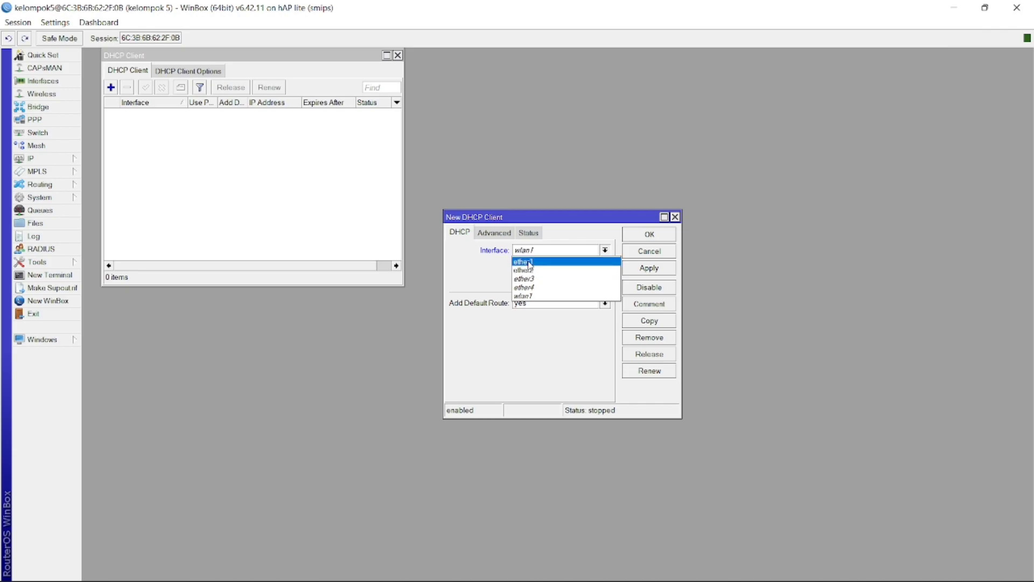
click(530, 263)
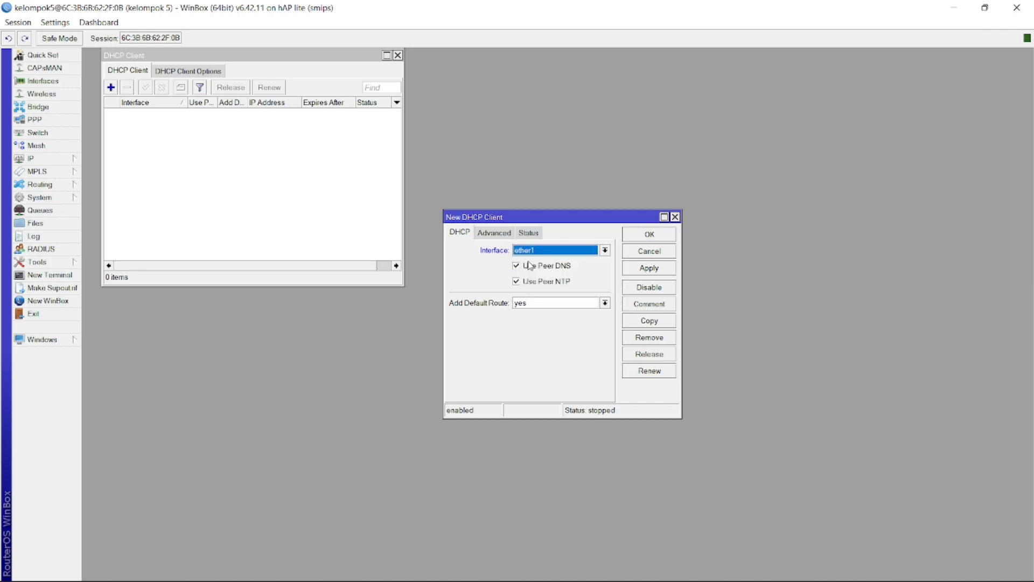
click(649, 267)
click(650, 235)
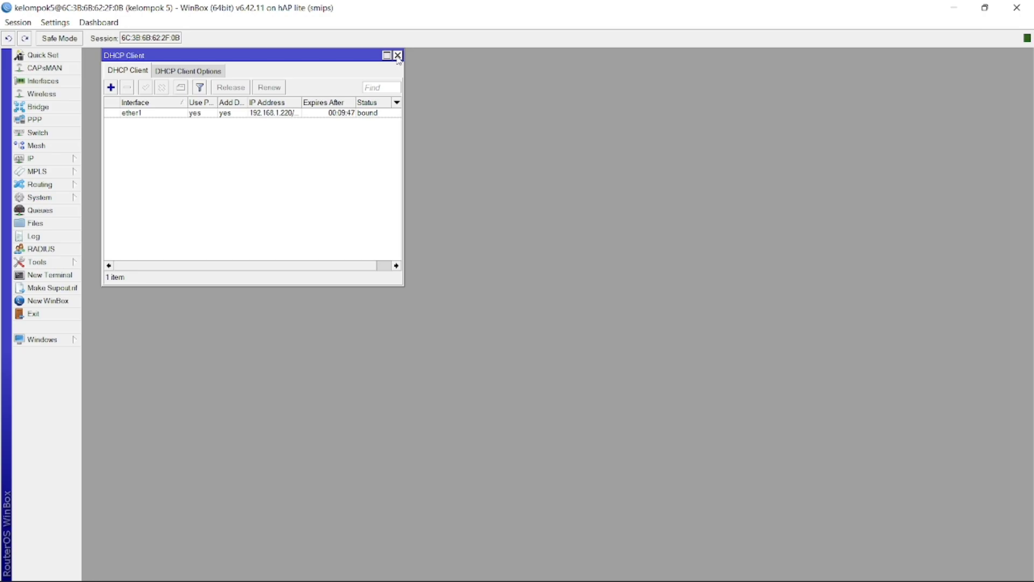
click(398, 55)
Add IP address 192.168.100.1/24 on interface ether2
click(41, 157)
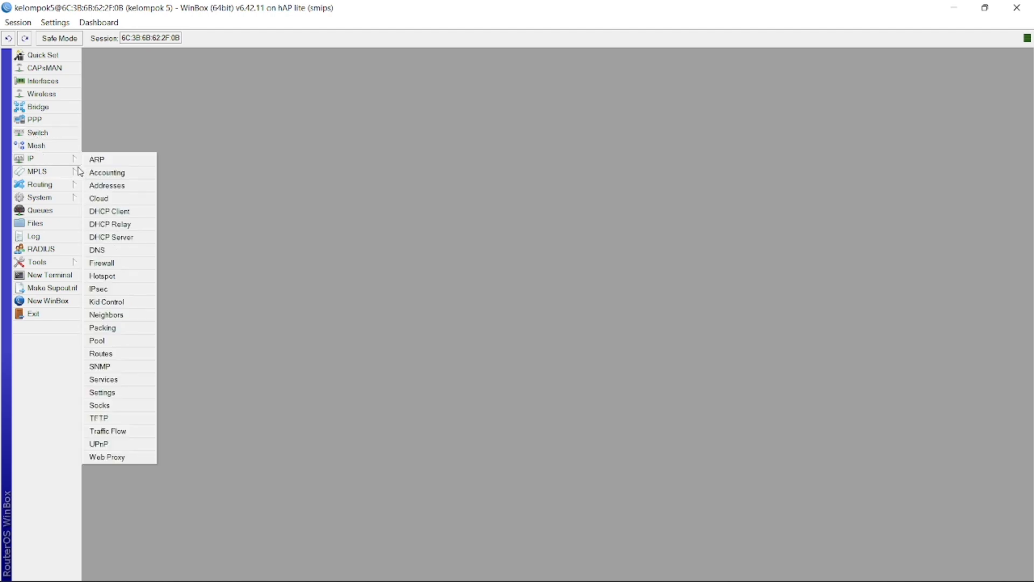
click(110, 187)
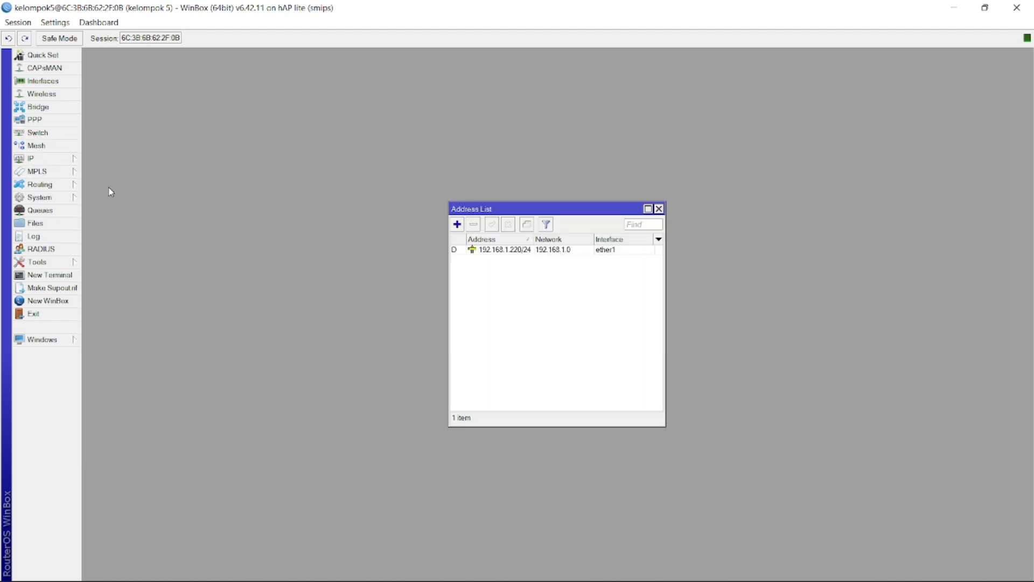
click(456, 224)
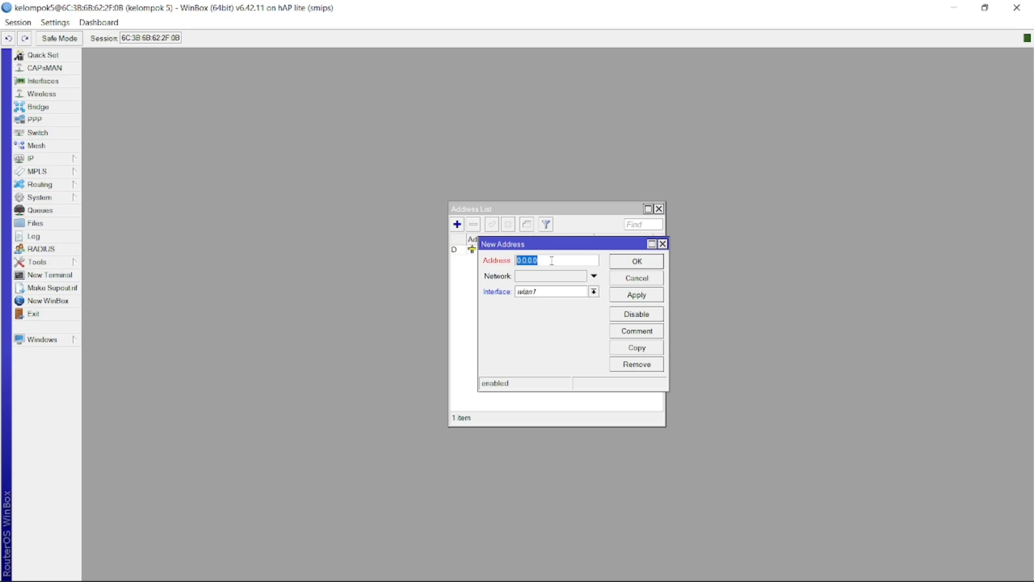
text(192.168.100.1/24)
click(594, 292)
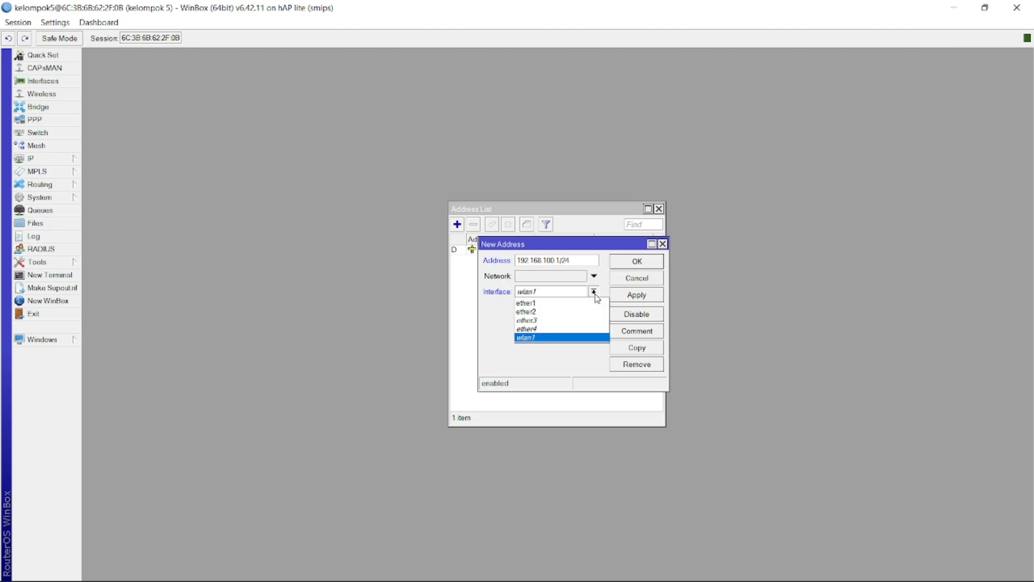
click(550, 312)
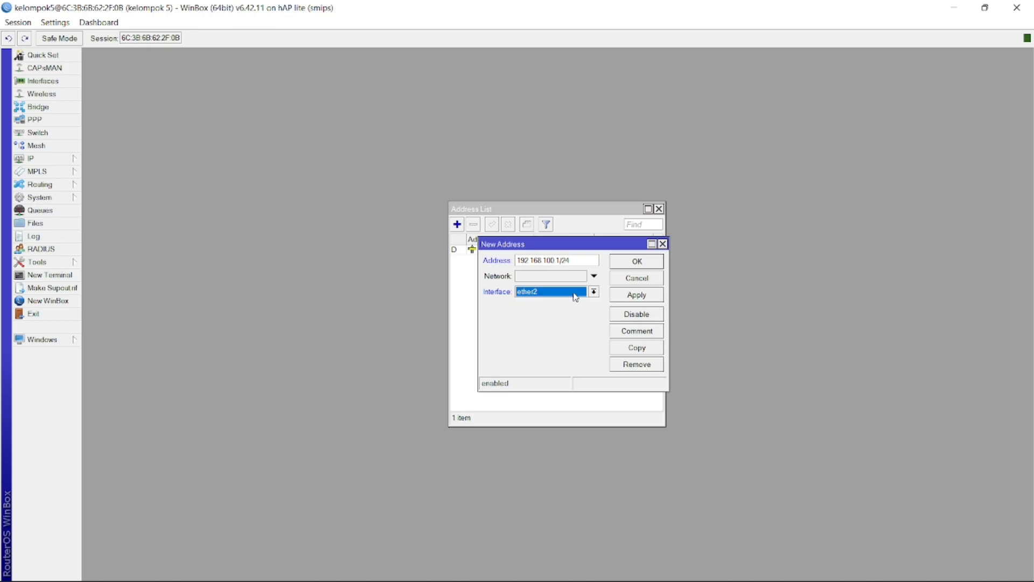
click(627, 294)
click(629, 262)
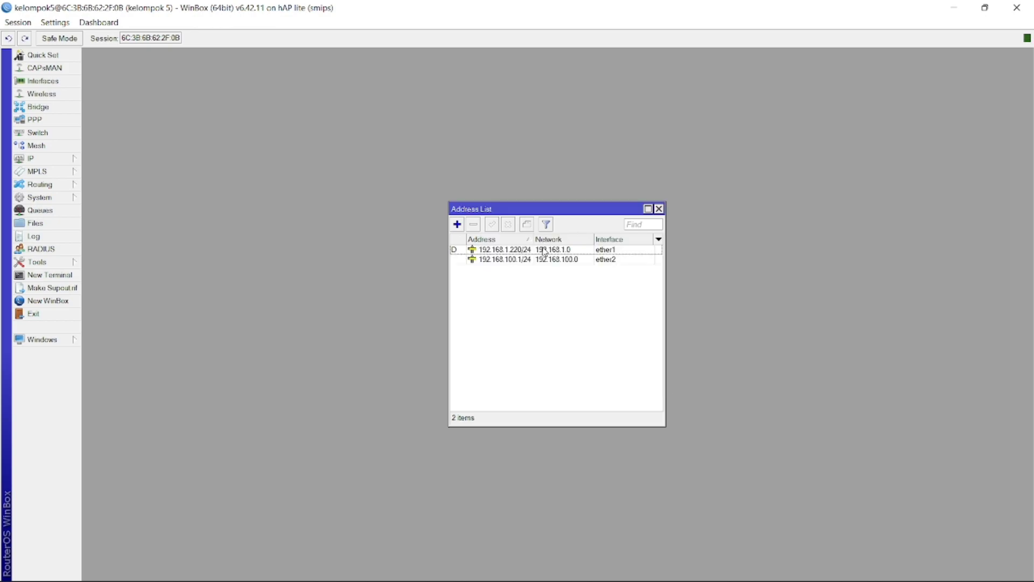
Add 192.168.200.1/24 on wlan1 and close the address list
click(458, 226)
text(192)
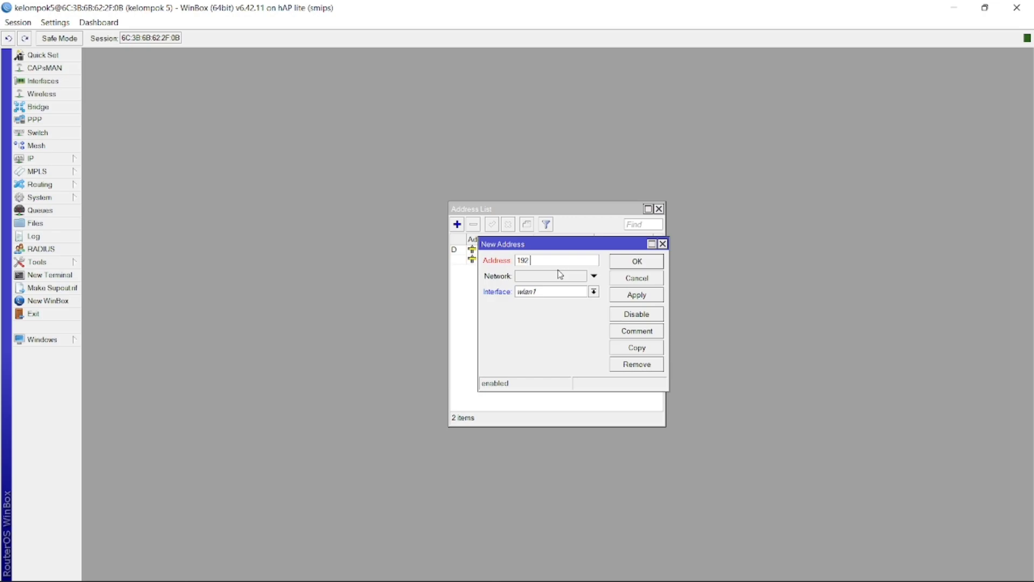
text(.168.200.1/24)
click(638, 297)
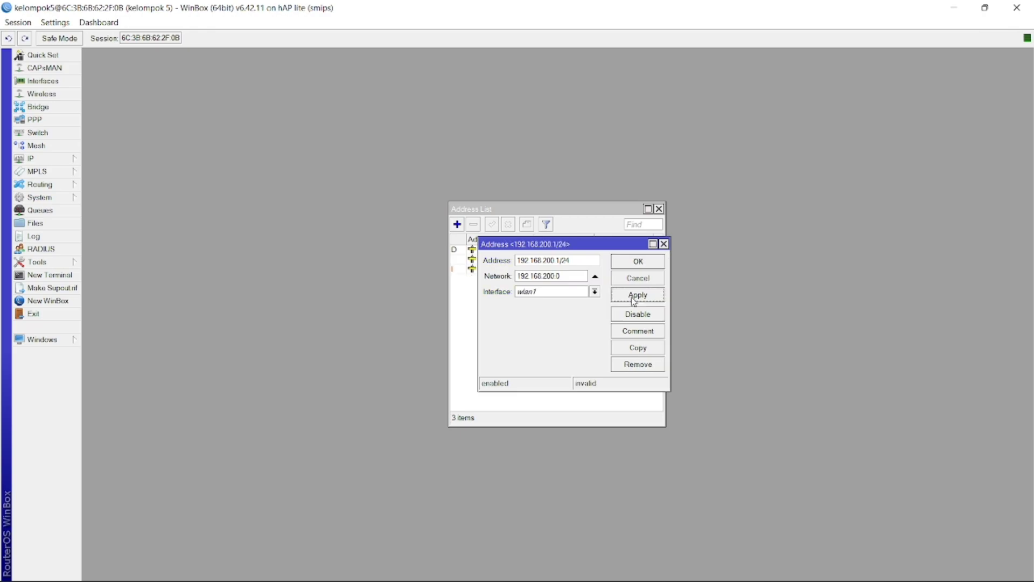
click(638, 261)
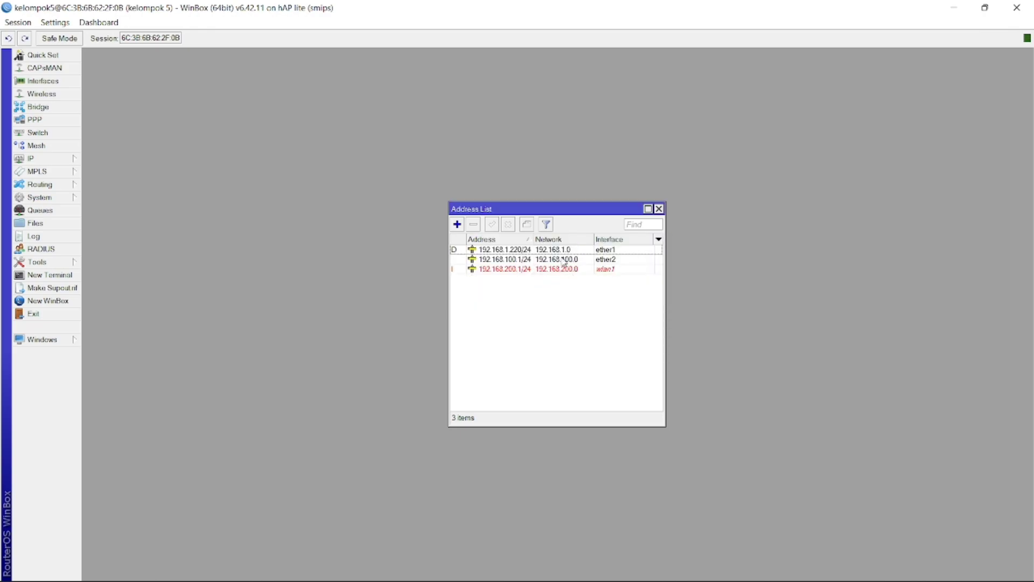
click(659, 210)
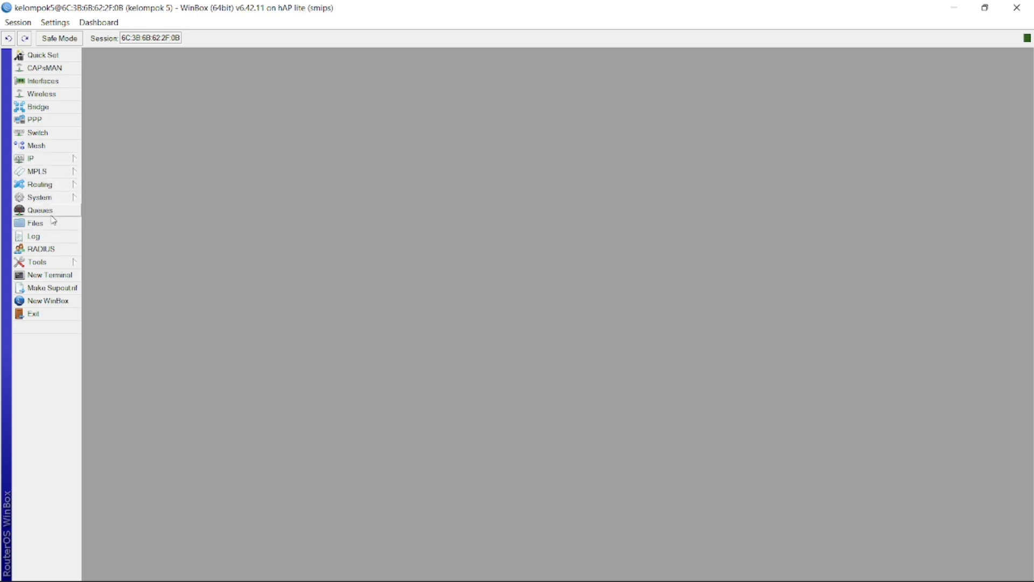
Explore the router clock's time zone options, turning off autodetection, then close without saving
click(49, 200)
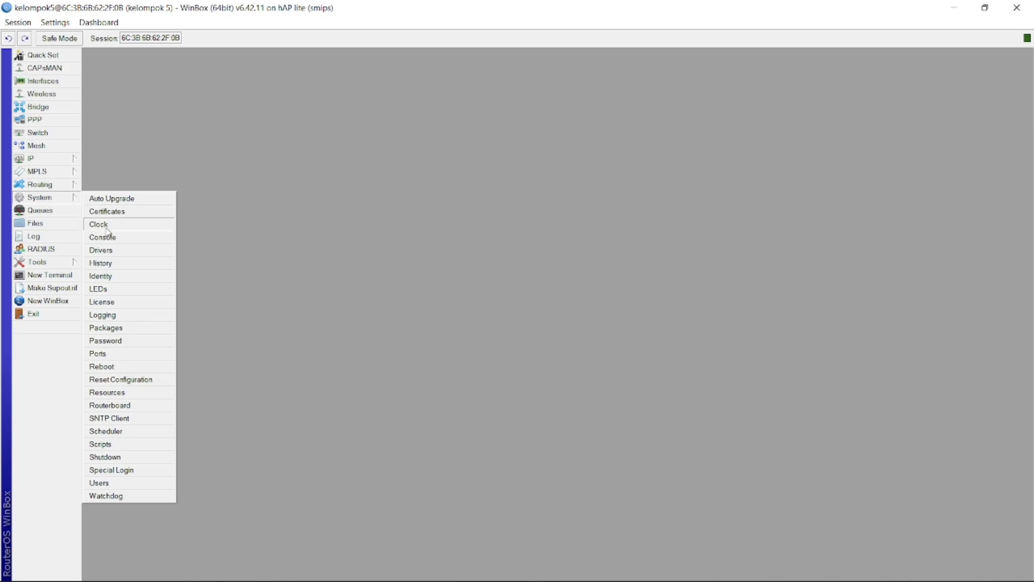
click(106, 226)
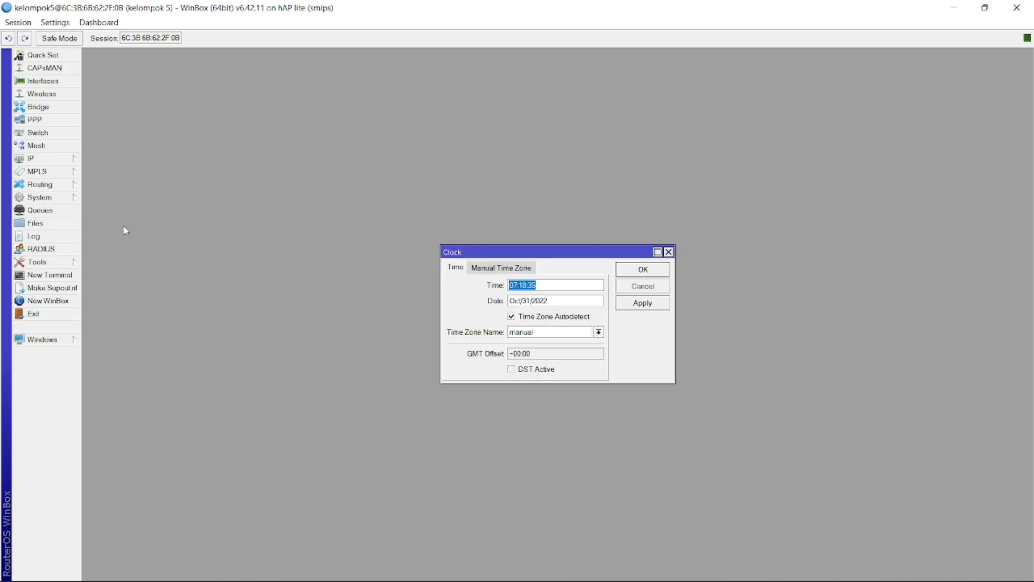
click(495, 268)
click(458, 267)
click(554, 332)
click(512, 317)
double_click(517, 332)
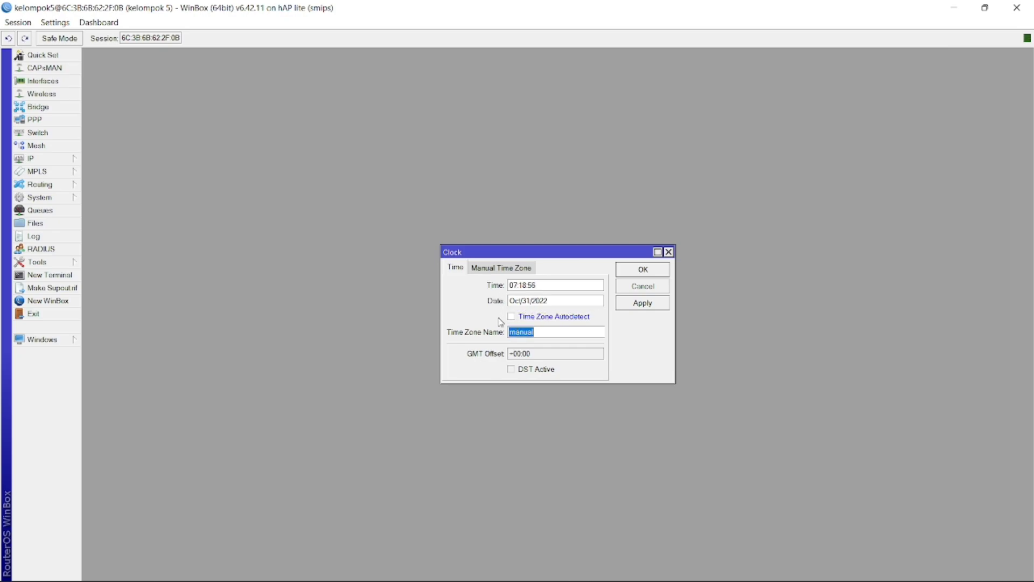
click(535, 355)
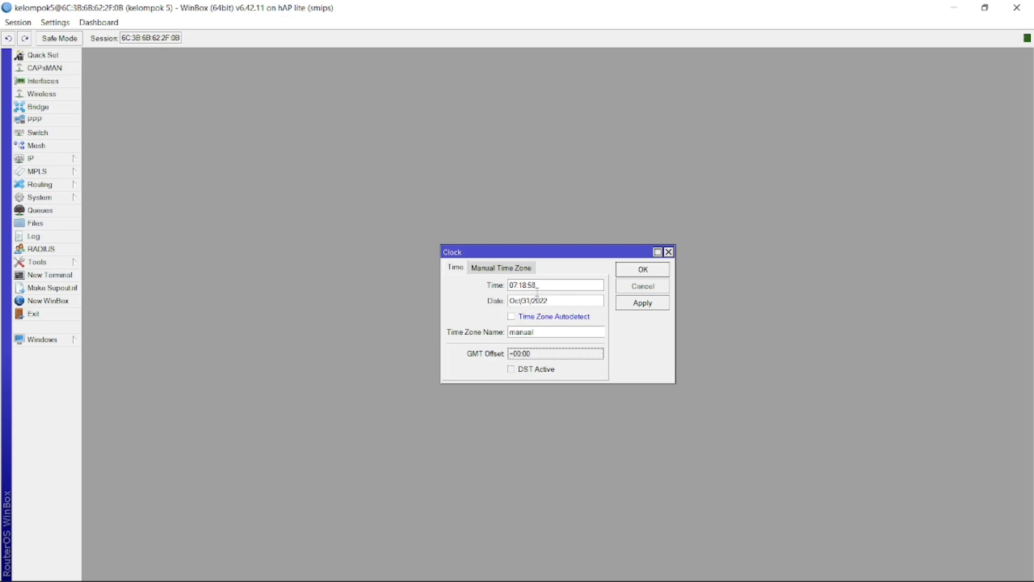
click(493, 270)
click(455, 268)
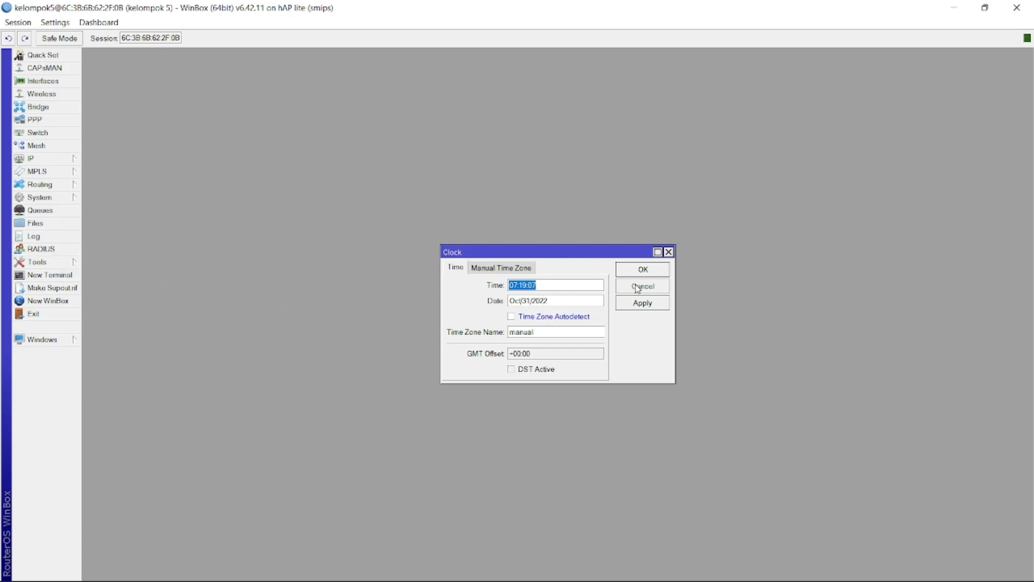
click(668, 252)
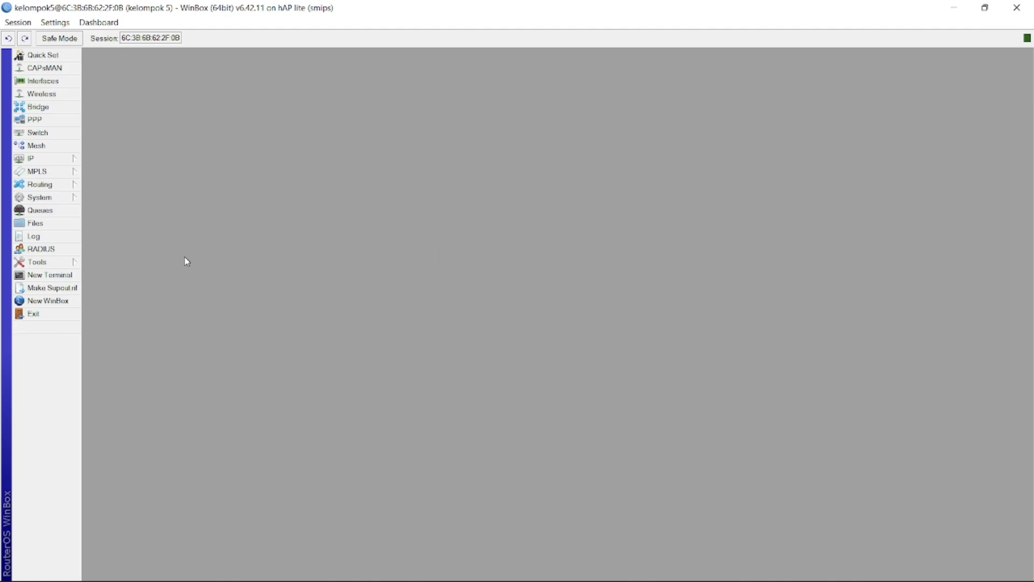
Set the clock's time zone name to Asia/Jakarta (GMT +07:00) and save it
click(48, 199)
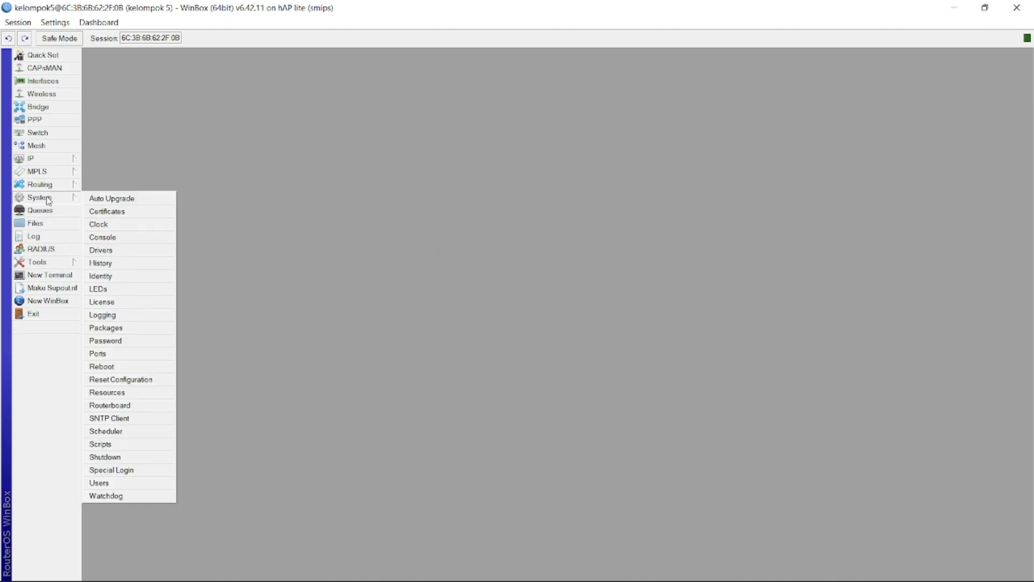
click(111, 226)
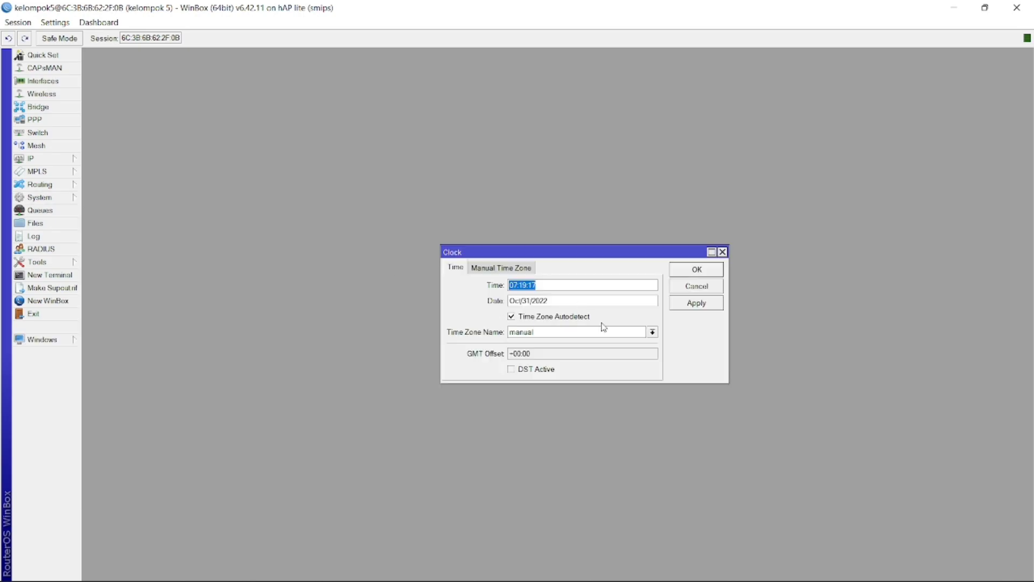
click(652, 333)
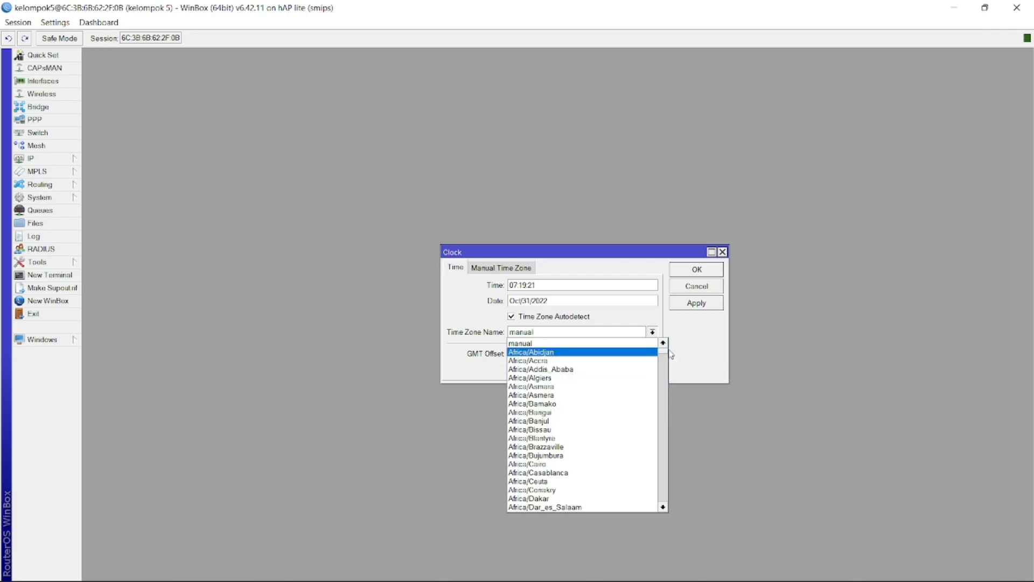
drag(663, 353, 658, 416)
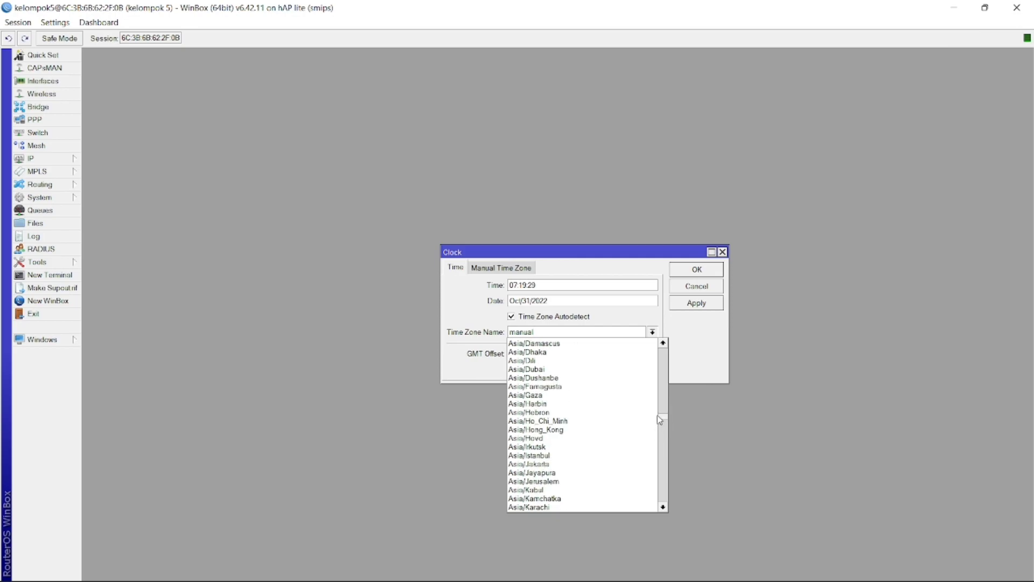
click(538, 465)
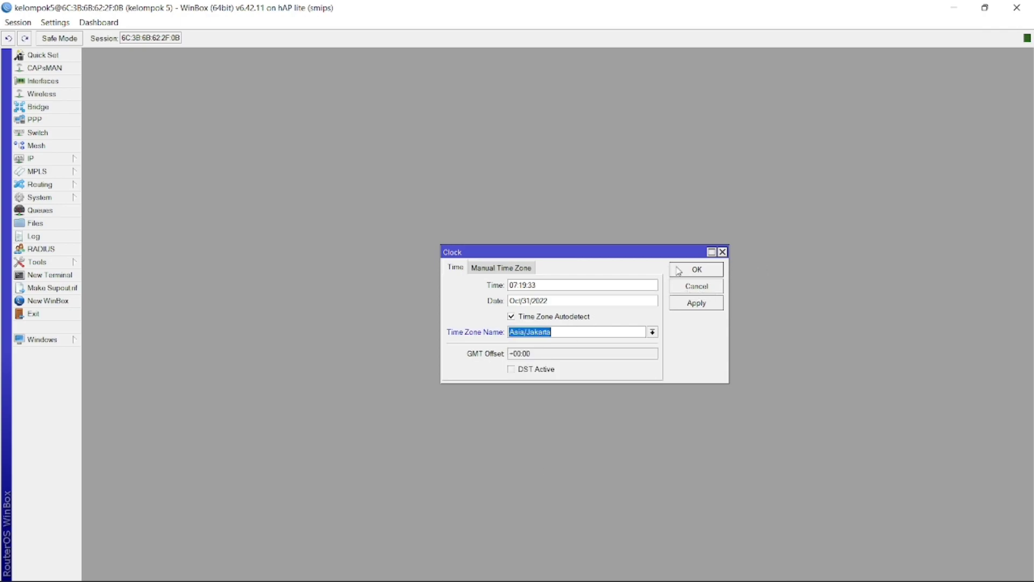
click(696, 307)
click(702, 269)
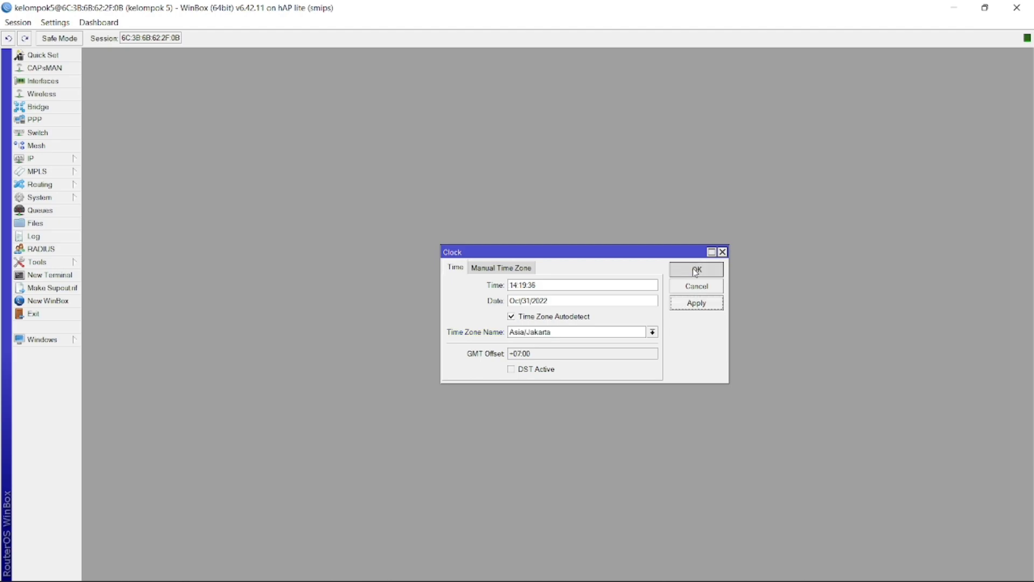
mouse_move(636, 579)
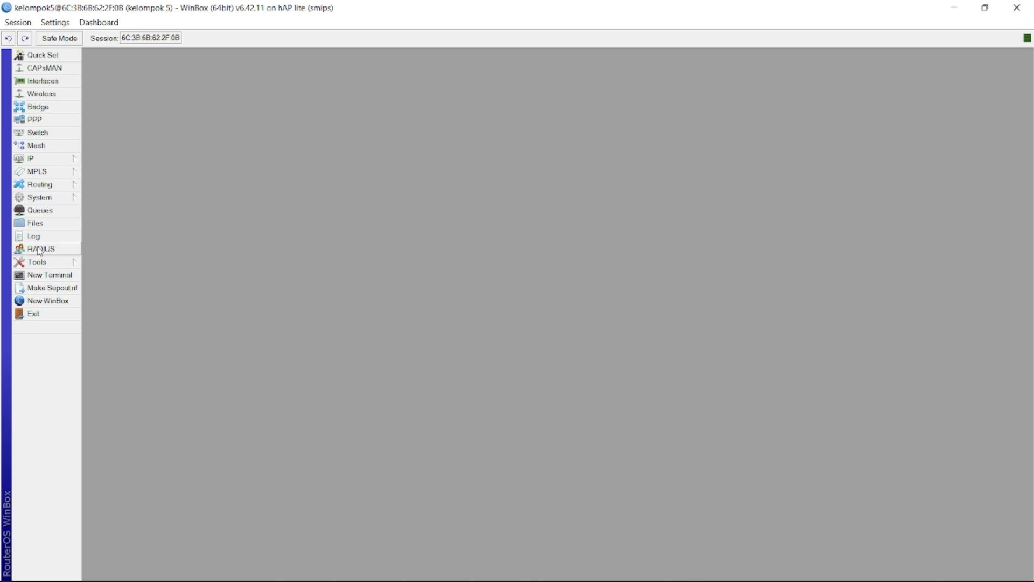
Enable the SNTP client with server pool.ntp.org, apply it and close the settings
click(39, 198)
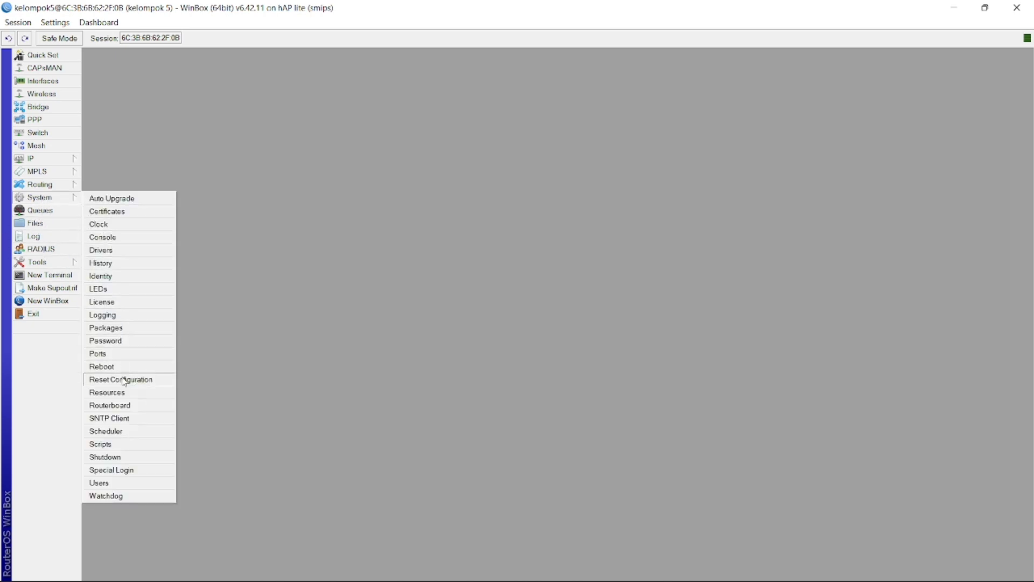
click(112, 418)
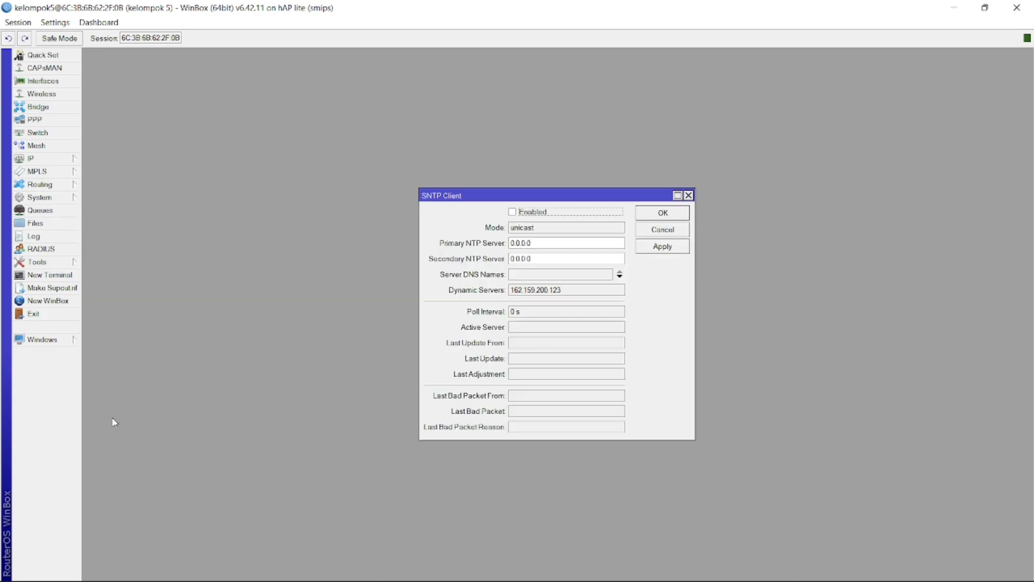
click(531, 275)
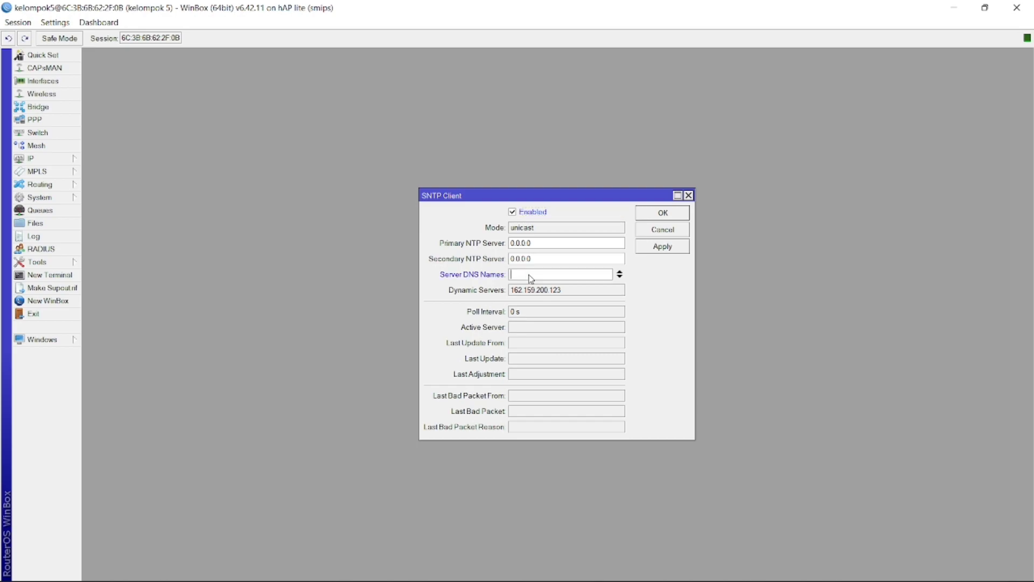
text(pool.ntp.org)
click(655, 250)
click(662, 218)
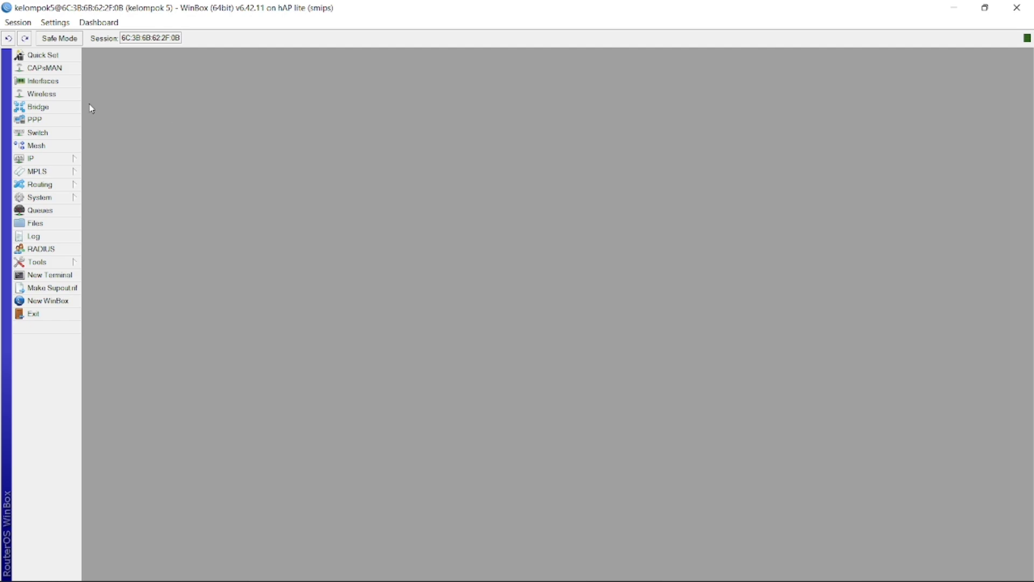
Enable the wlan1 wireless interface
click(46, 94)
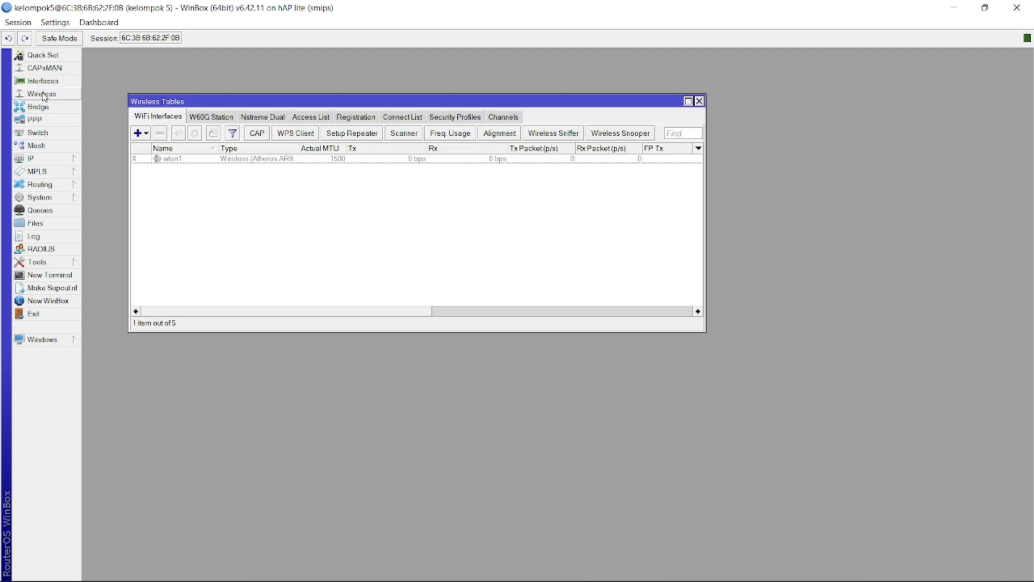
click(177, 159)
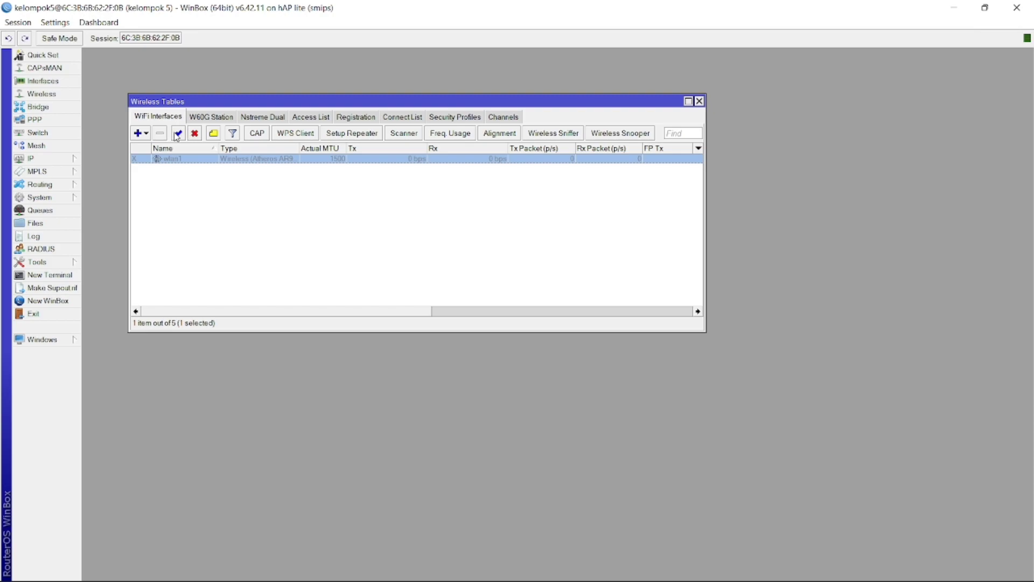
click(179, 136)
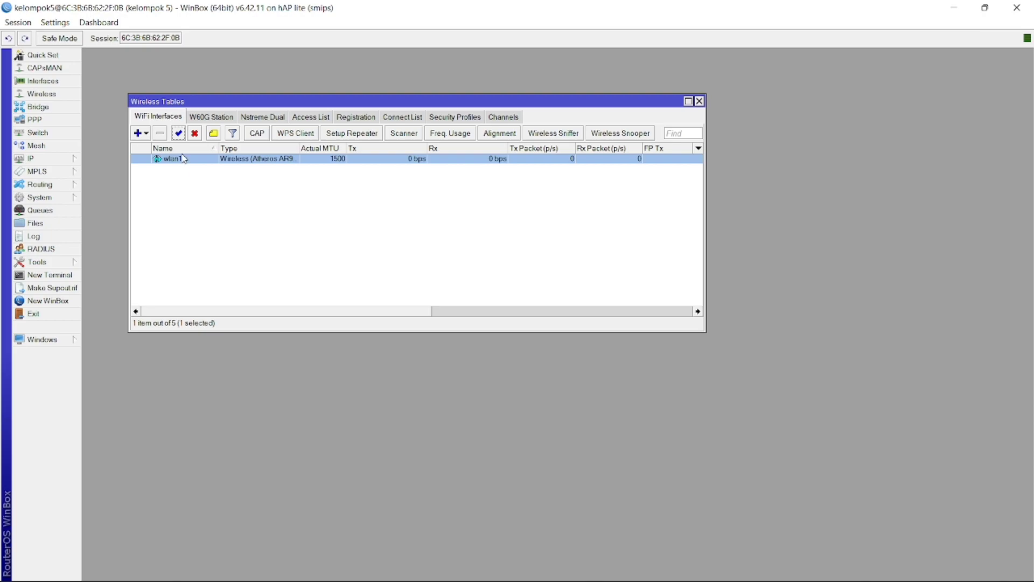
Set wlan1 to ap bridge mode on band 2GHz-B/G/N with auto frequency
double_click(182, 160)
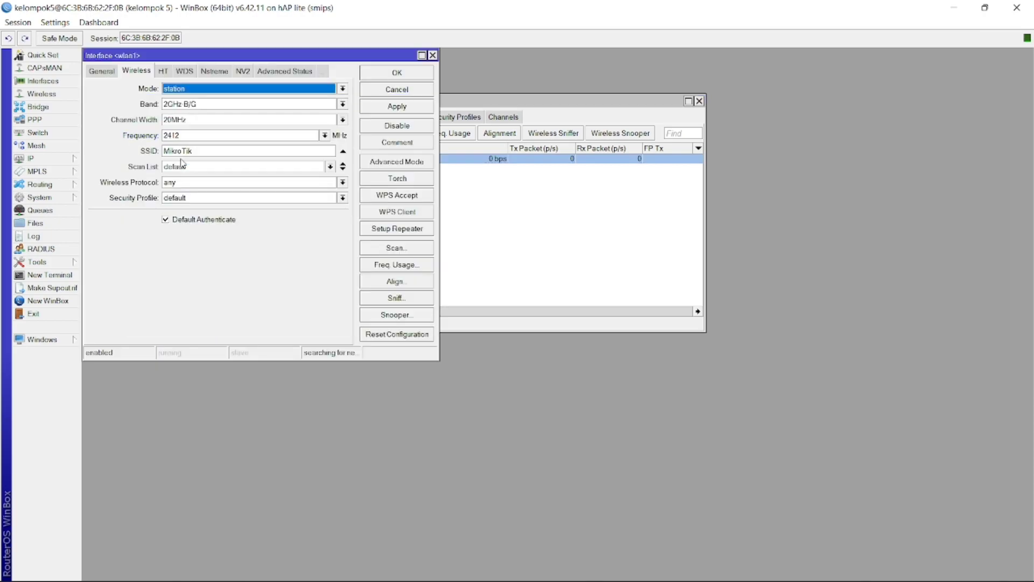
click(110, 72)
click(137, 72)
click(183, 92)
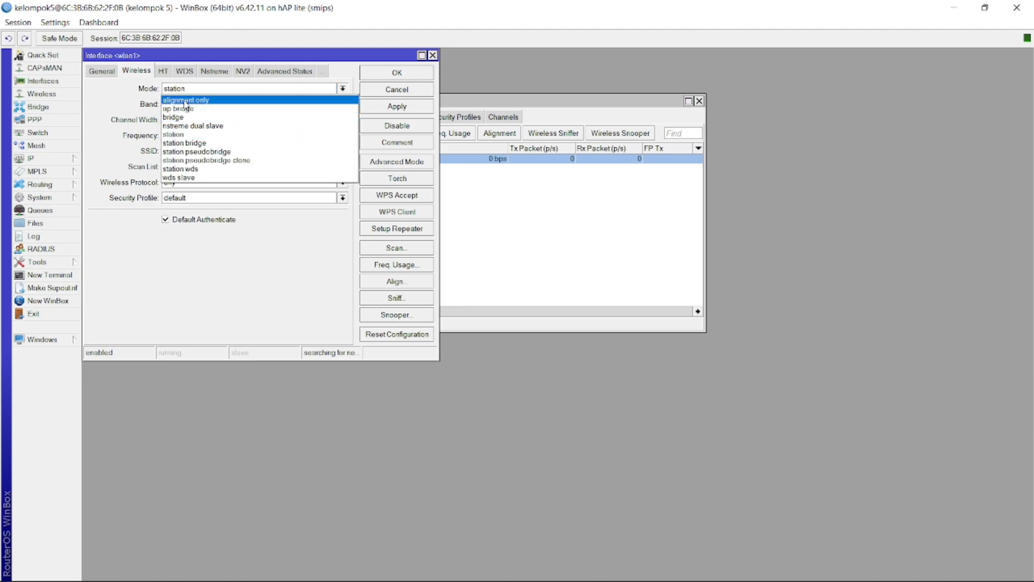
click(179, 108)
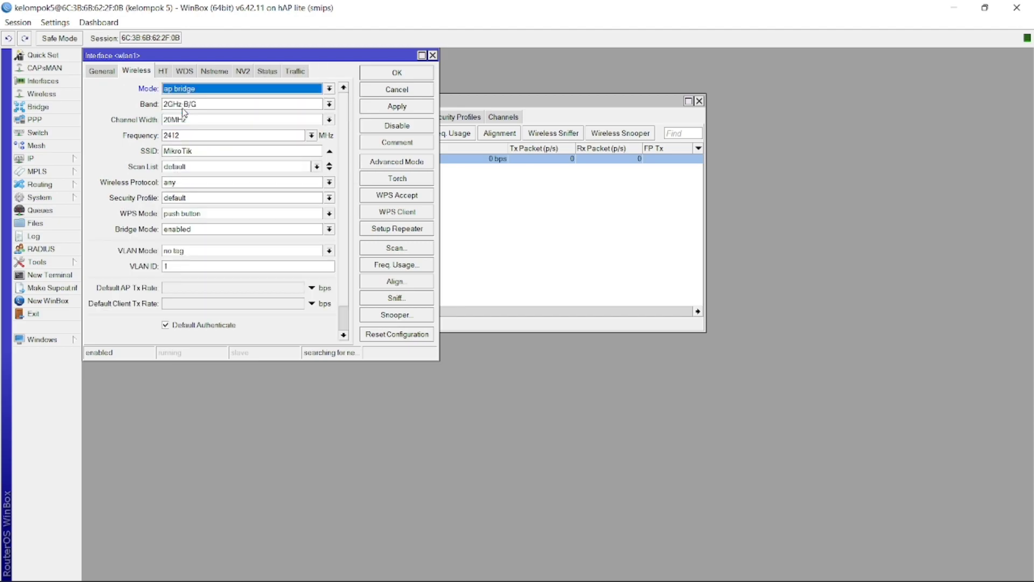
click(226, 105)
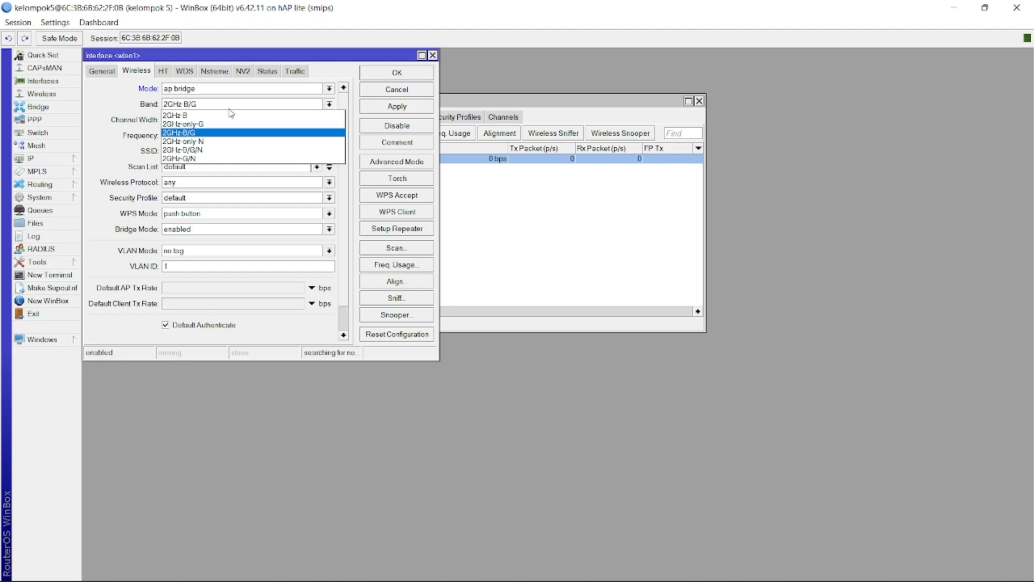
click(186, 151)
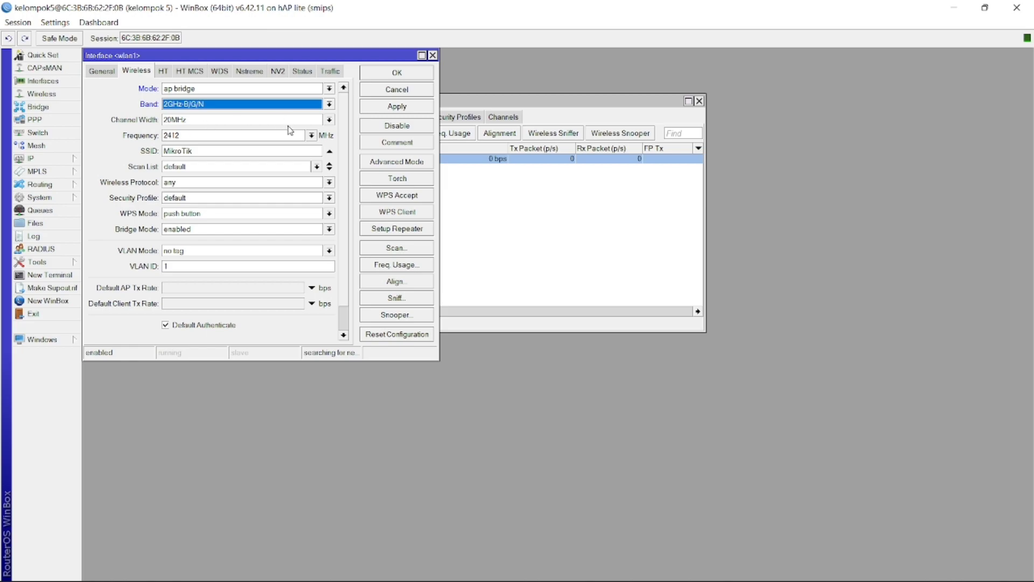
click(311, 135)
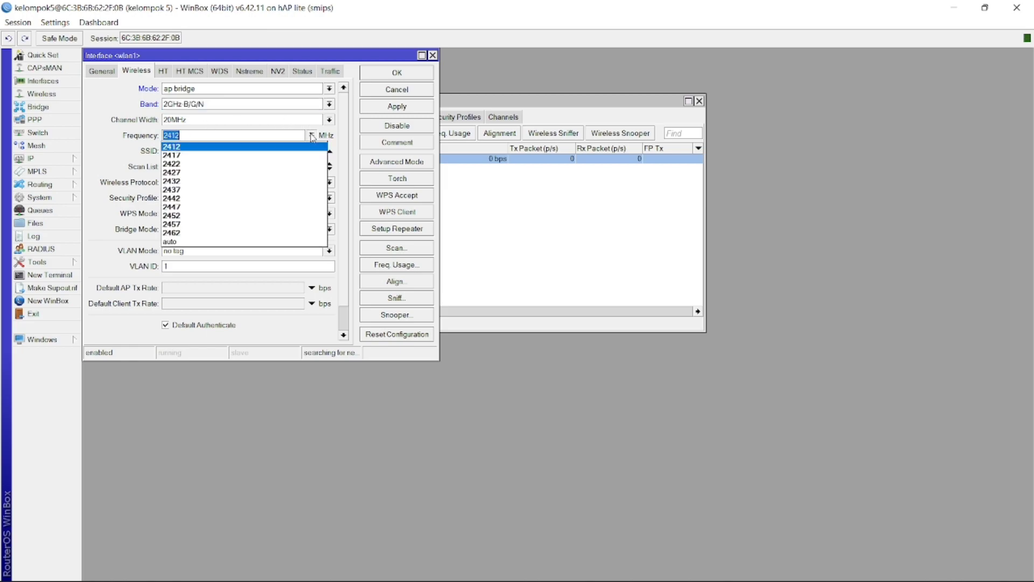
click(207, 243)
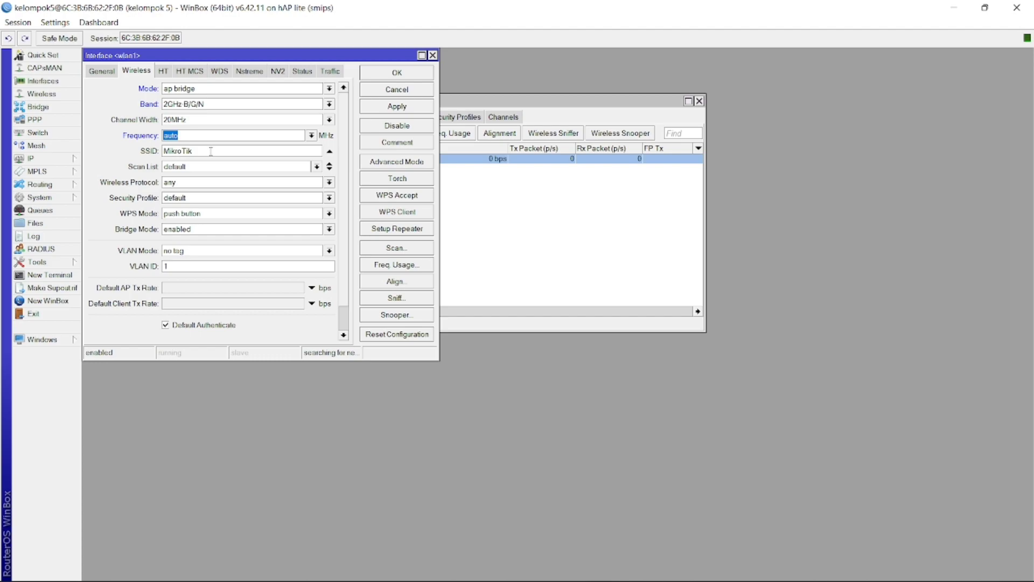
click(211, 150)
text(ProxyUKK)
click(395, 107)
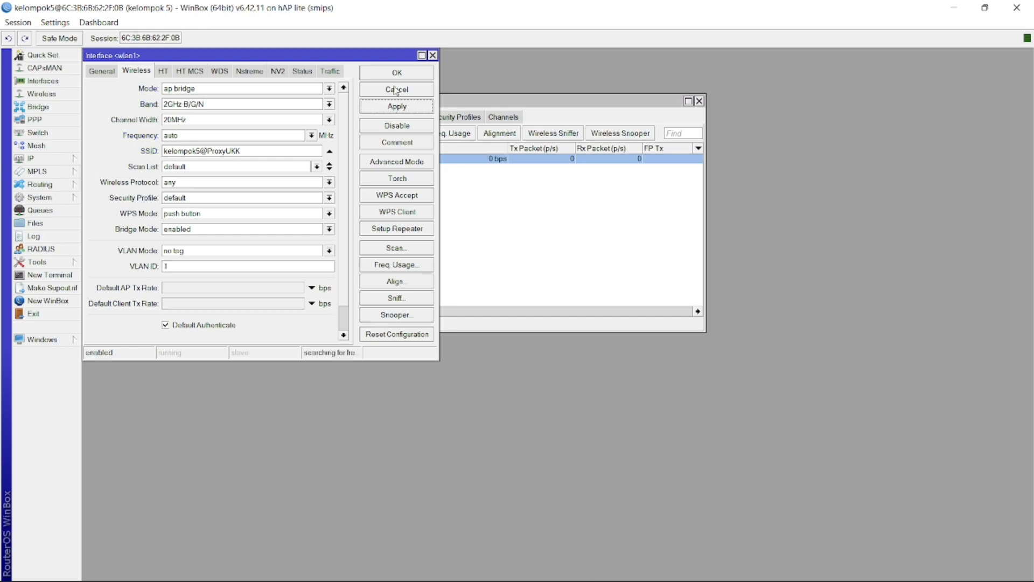
click(393, 78)
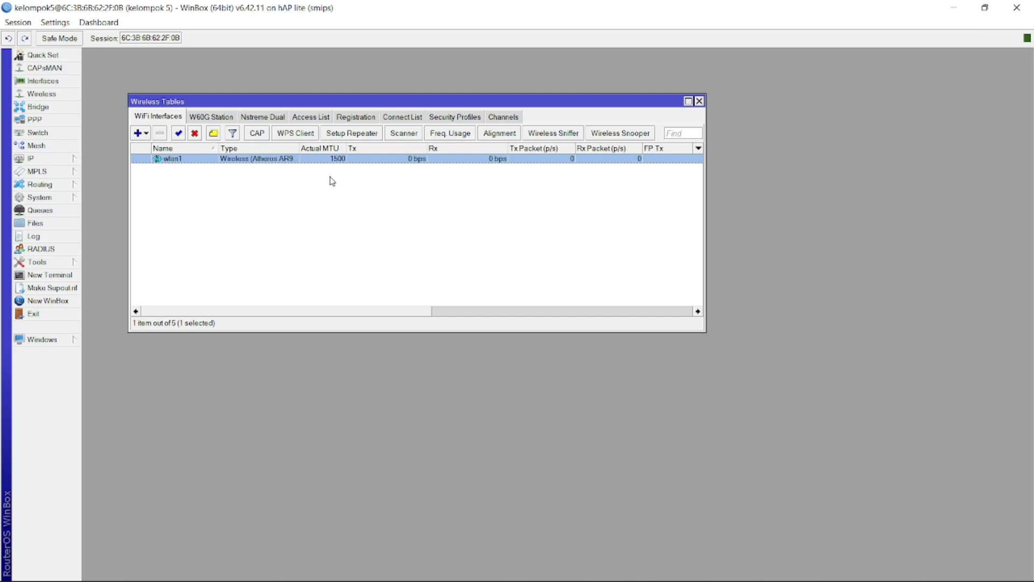
click(51, 157)
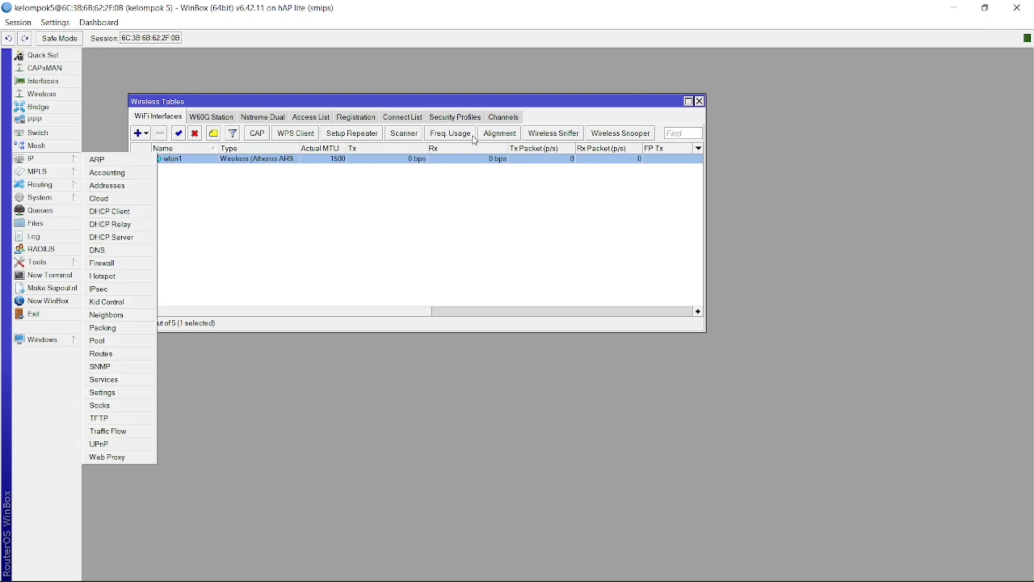
Close Wireless Tables and start DHCP Setup with ether2 as the interface
click(699, 101)
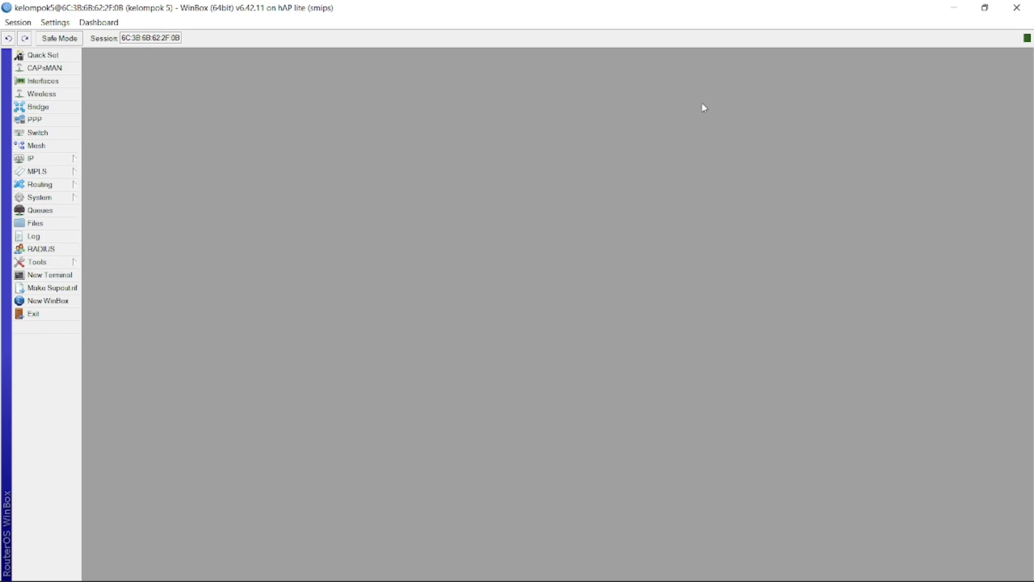
click(41, 158)
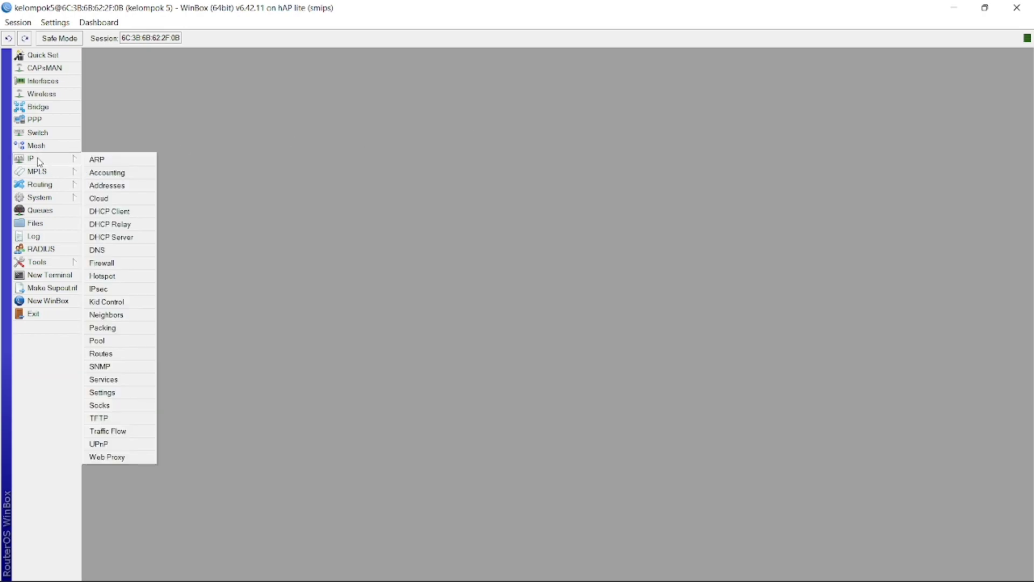
click(119, 238)
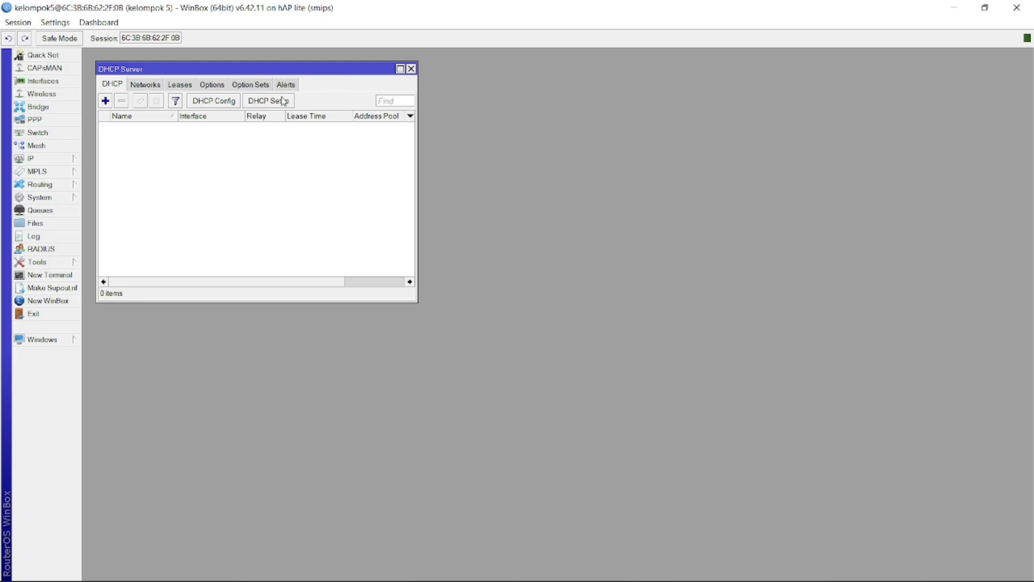
click(260, 102)
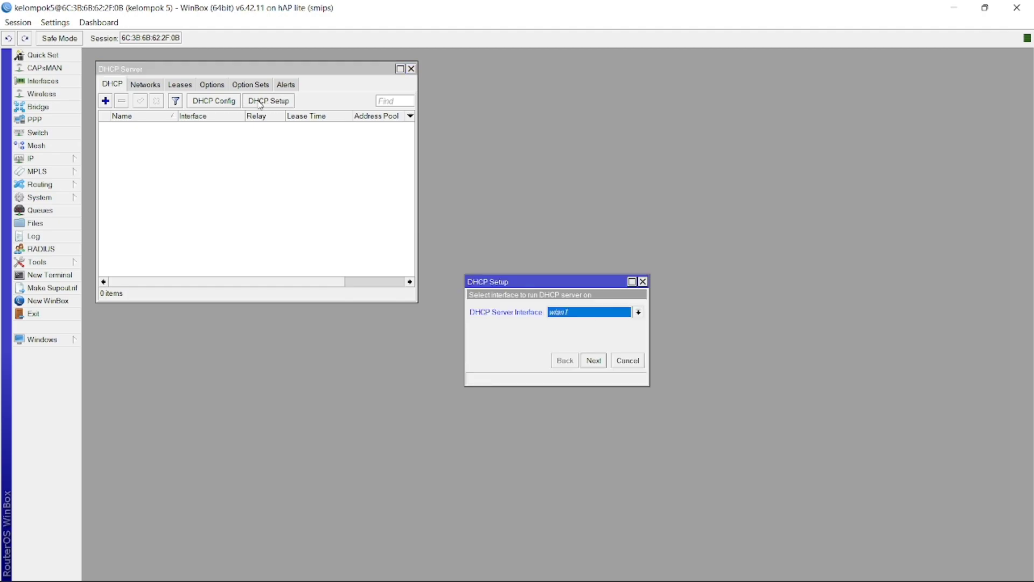
click(590, 315)
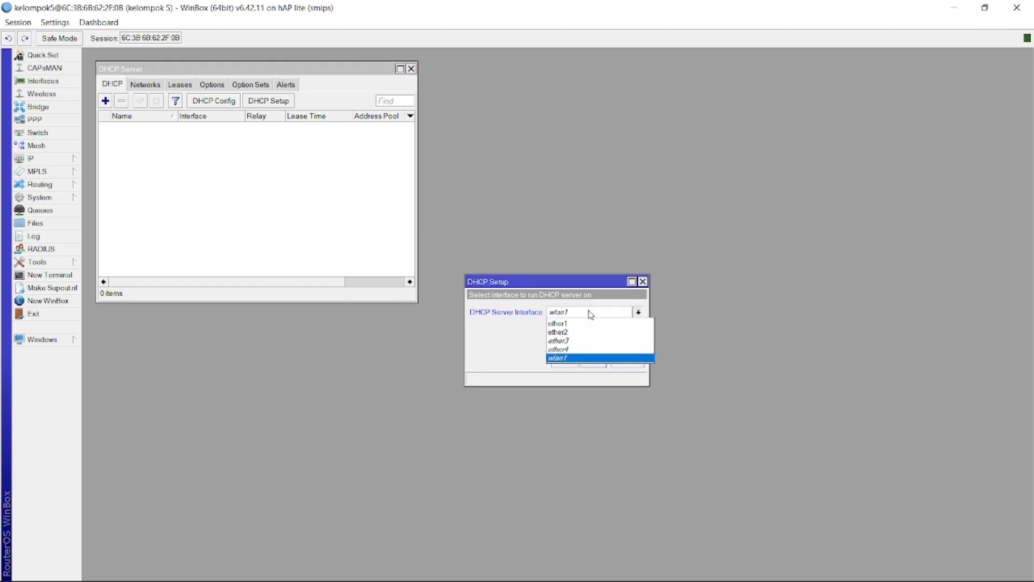
click(571, 332)
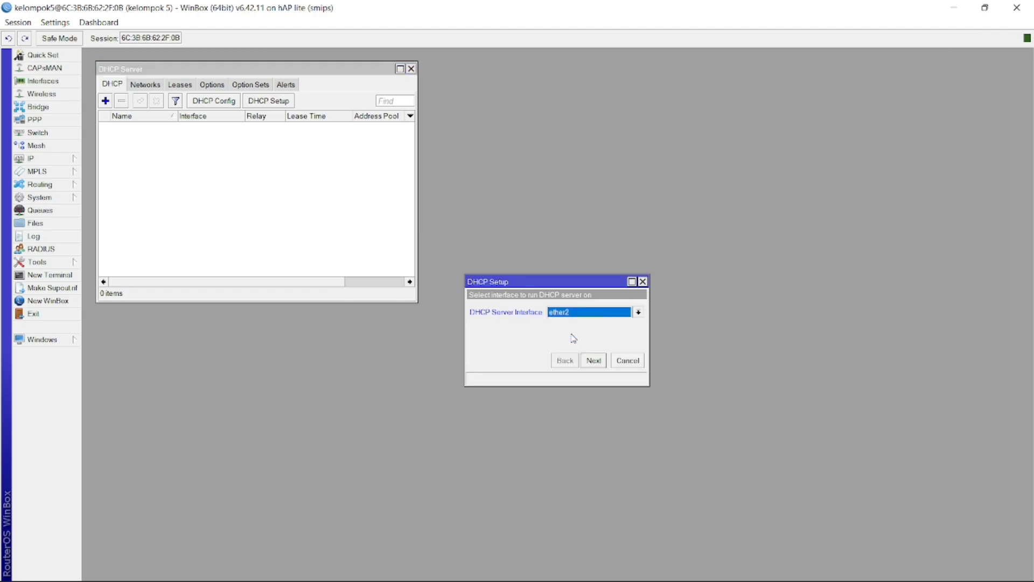
click(595, 360)
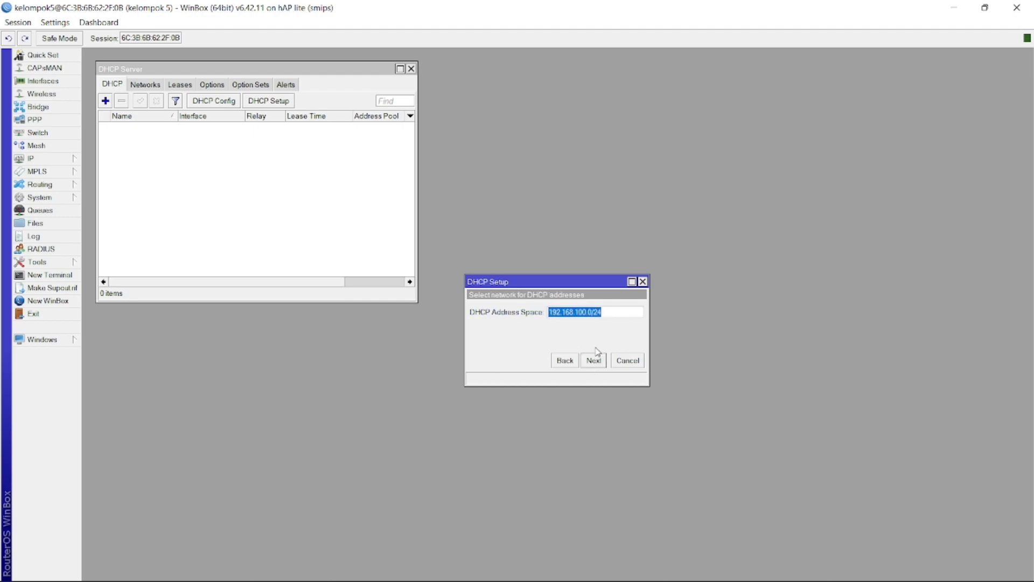
Accept 192.168.100.0/24, gateway 192.168.100.1, the pool, DNS and 00:10:00 lease to finish dhcp1
click(594, 362)
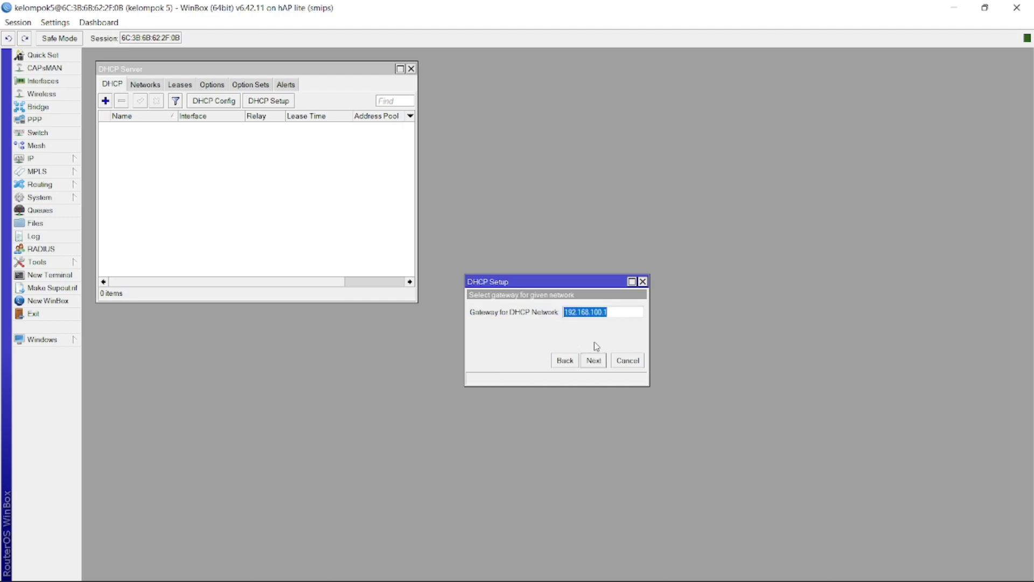
click(595, 361)
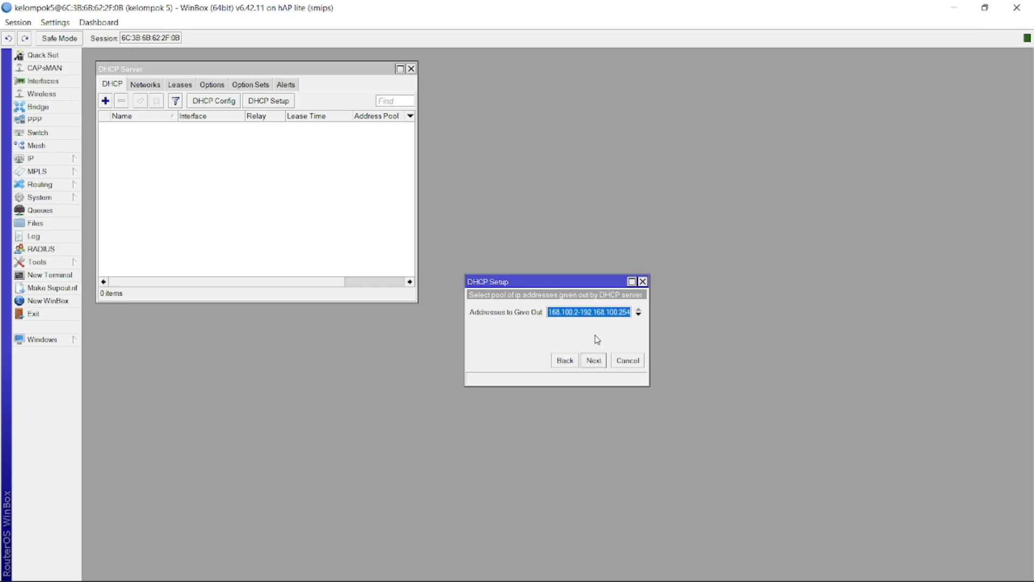
click(631, 313)
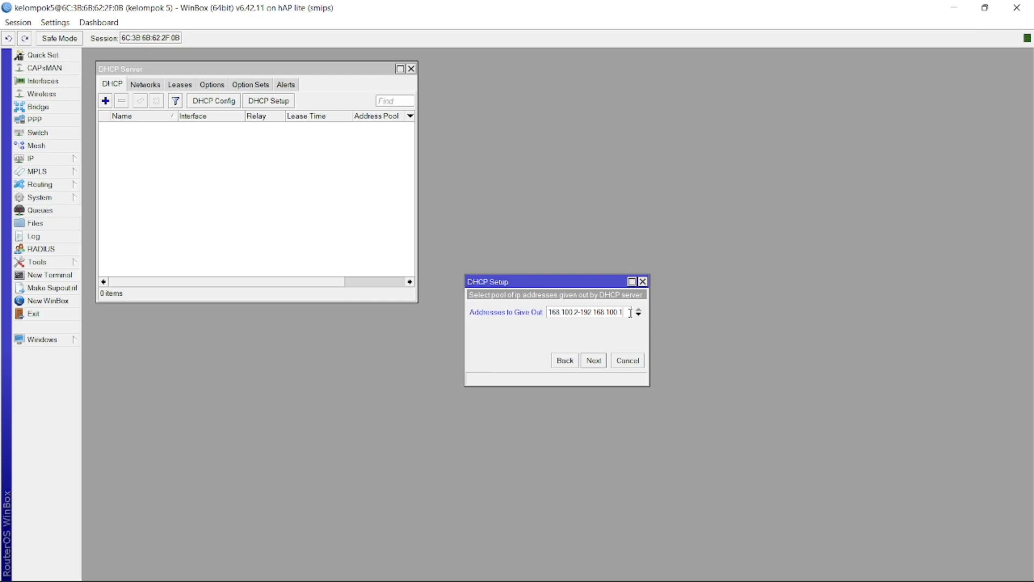
click(595, 361)
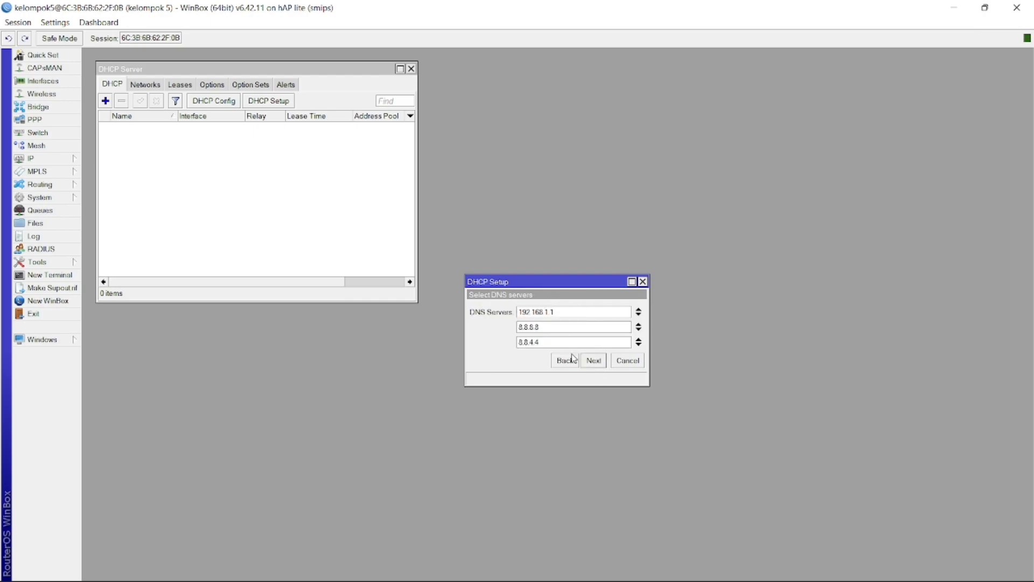
click(600, 363)
click(600, 363)
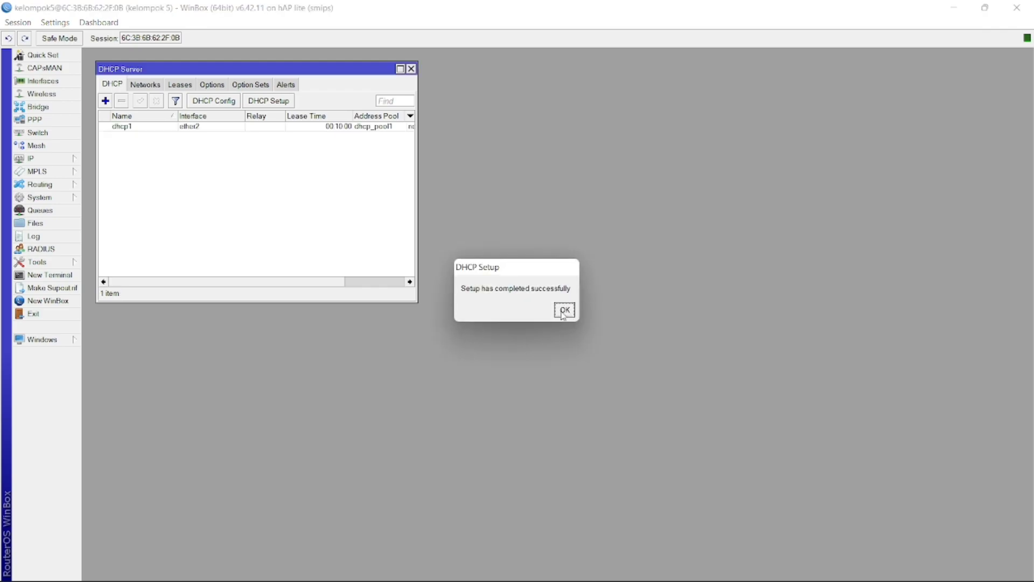
click(564, 310)
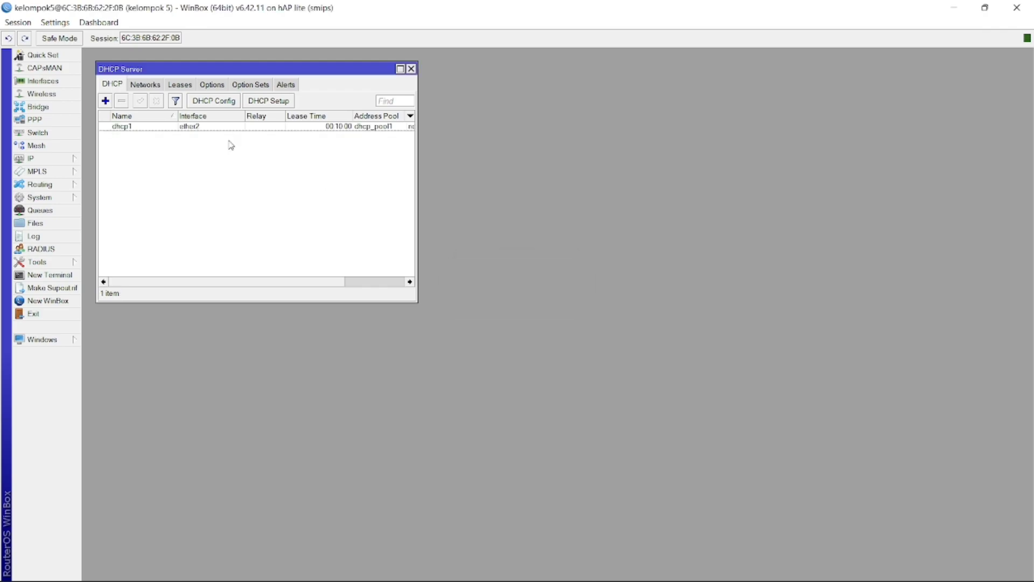
Run DHCP Setup on wlan1 with gateway 192.168.200.1, pool dhcp_pool2 and 10-minute leases
click(260, 102)
click(602, 314)
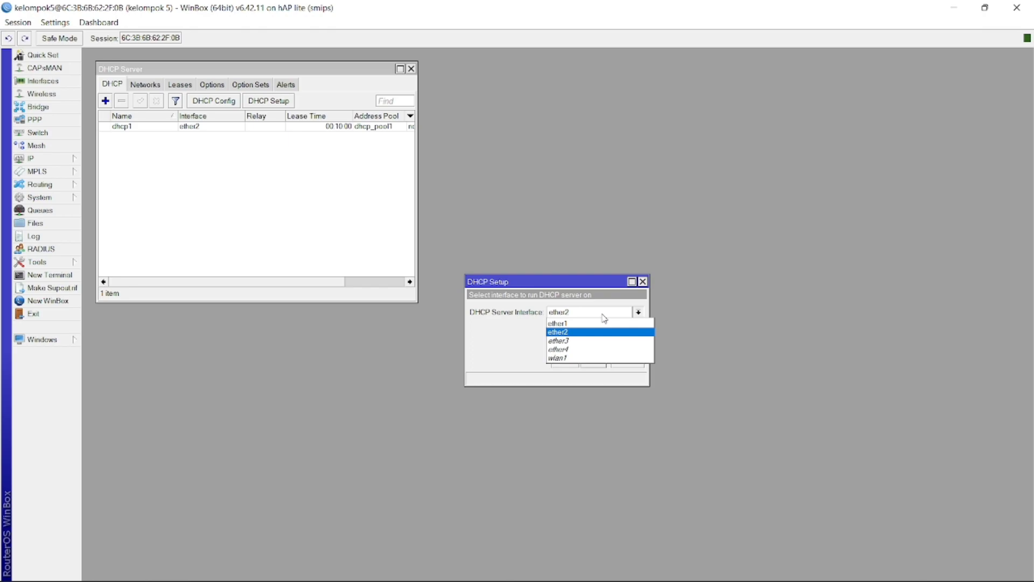
click(559, 357)
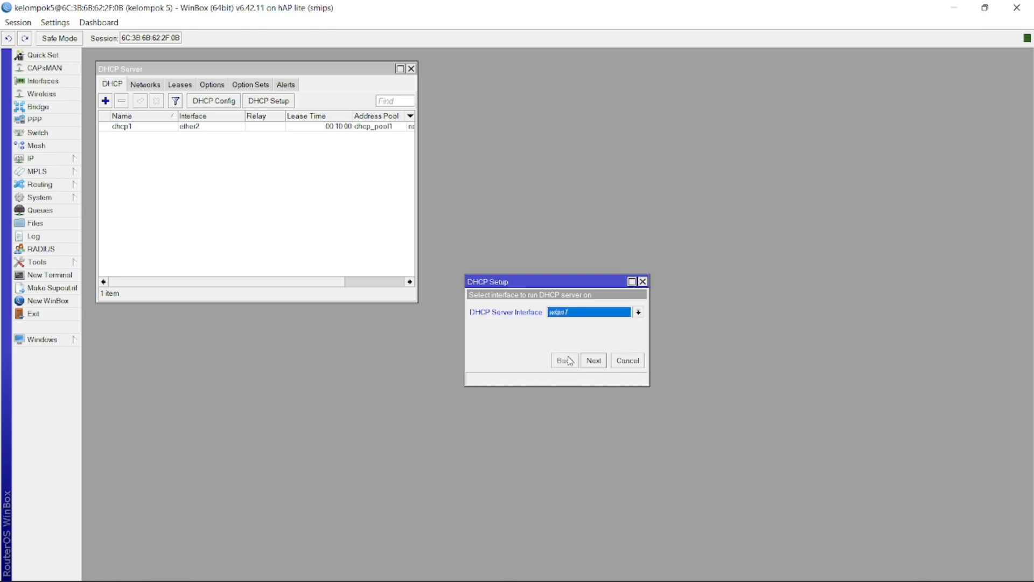
click(599, 363)
click(600, 363)
click(600, 362)
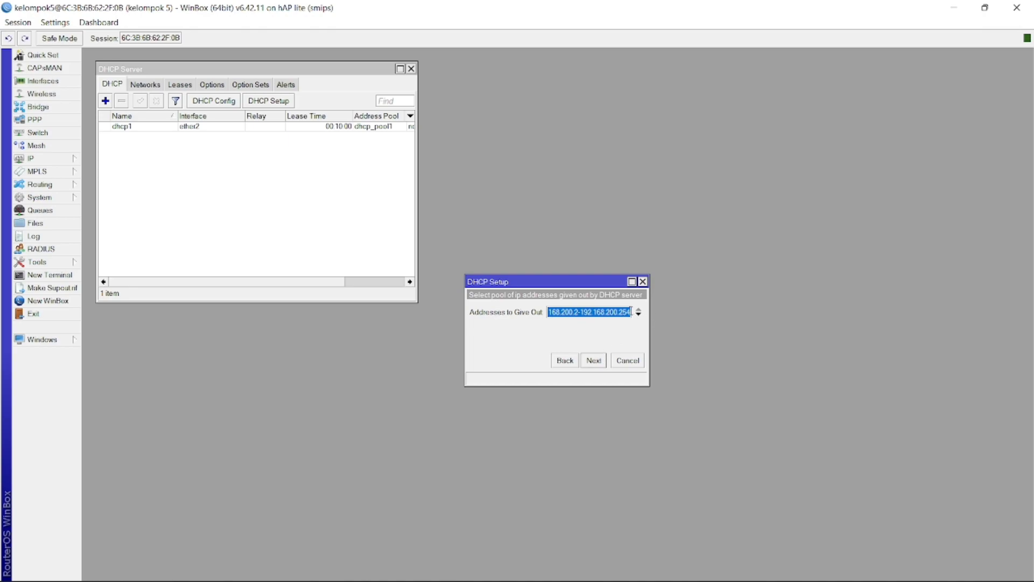
click(631, 312)
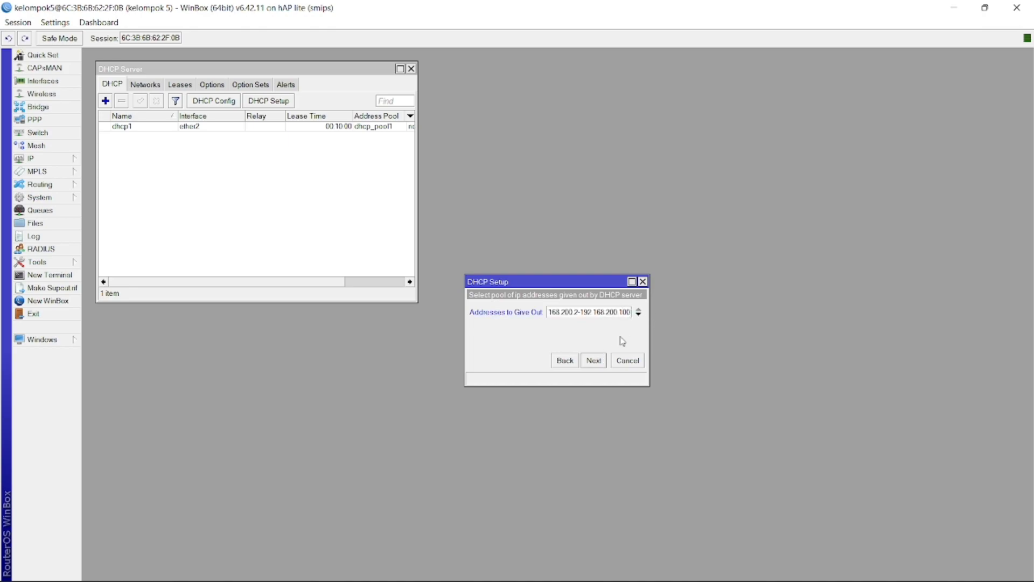
click(594, 365)
click(595, 365)
click(594, 365)
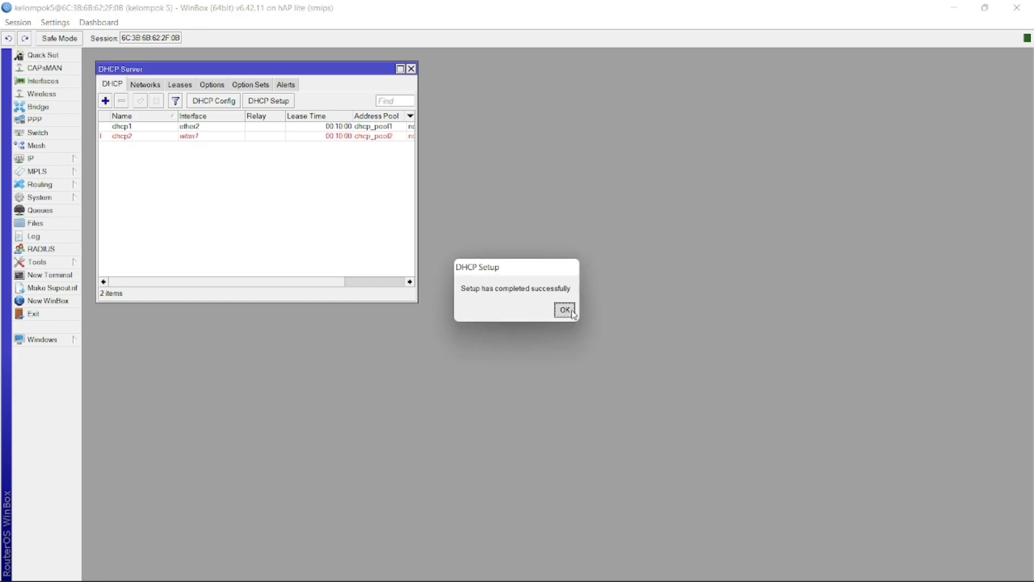
click(573, 313)
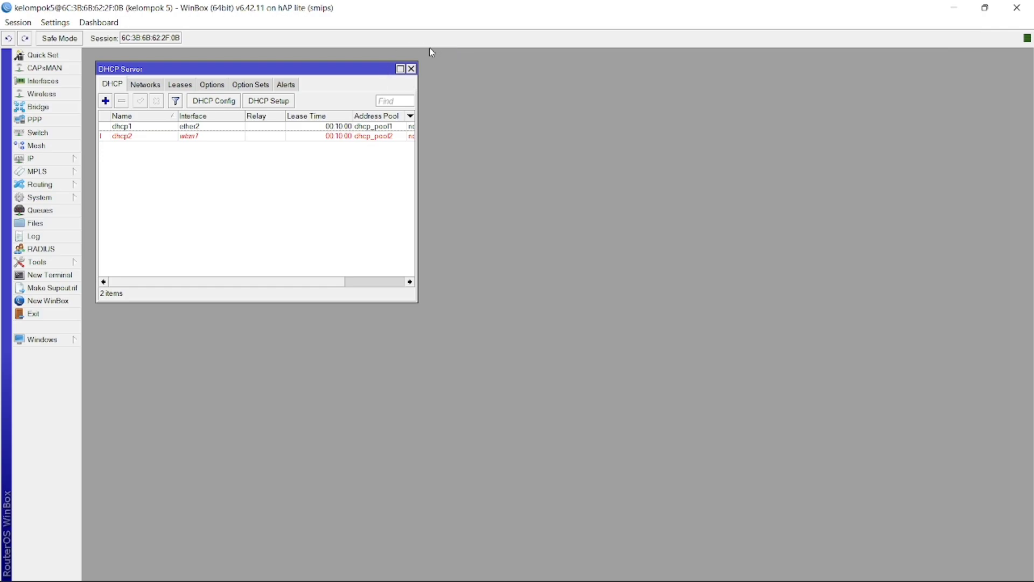
Close the DHCP server list, then view and close the IP route list
click(412, 69)
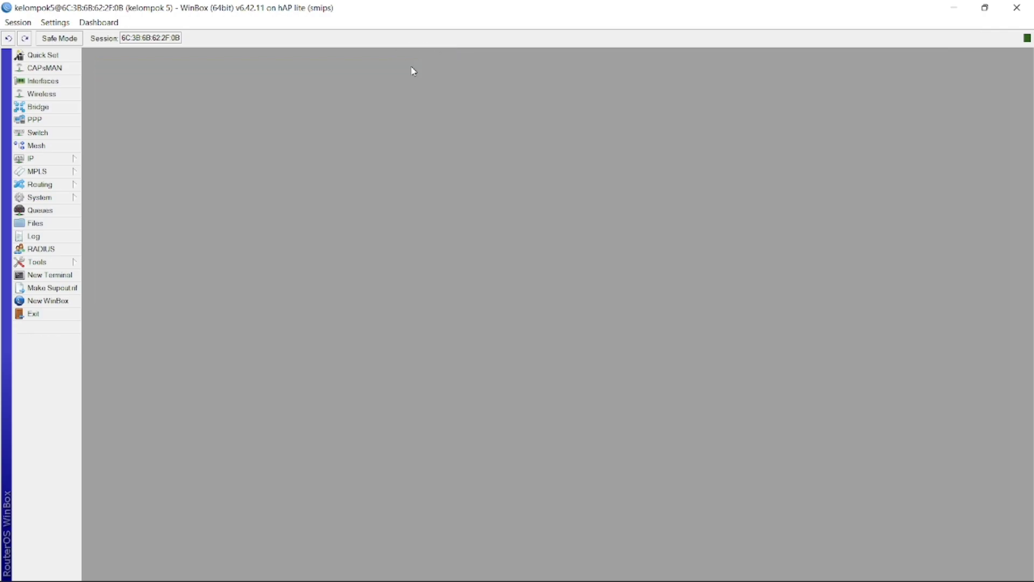
click(54, 161)
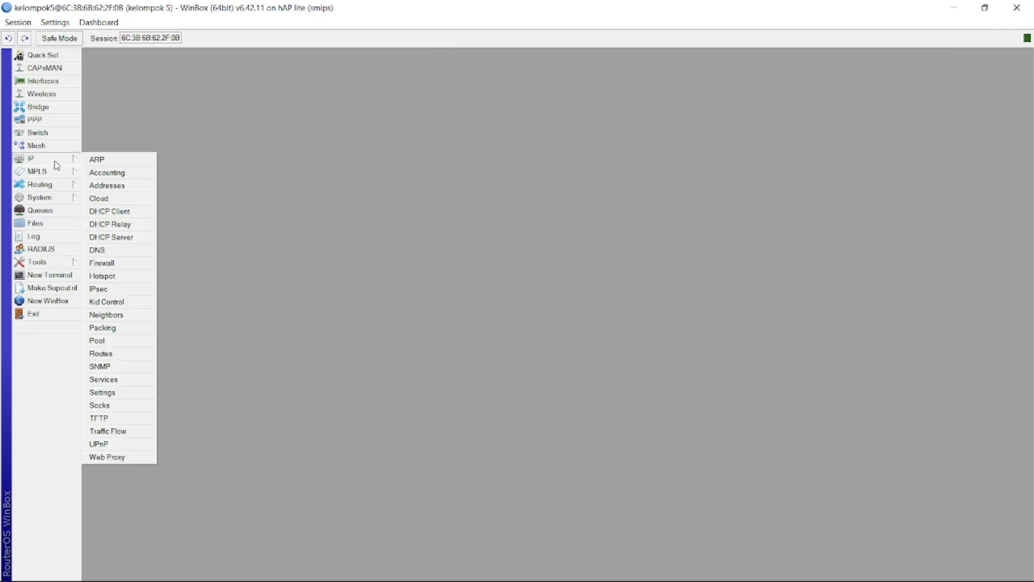
click(108, 354)
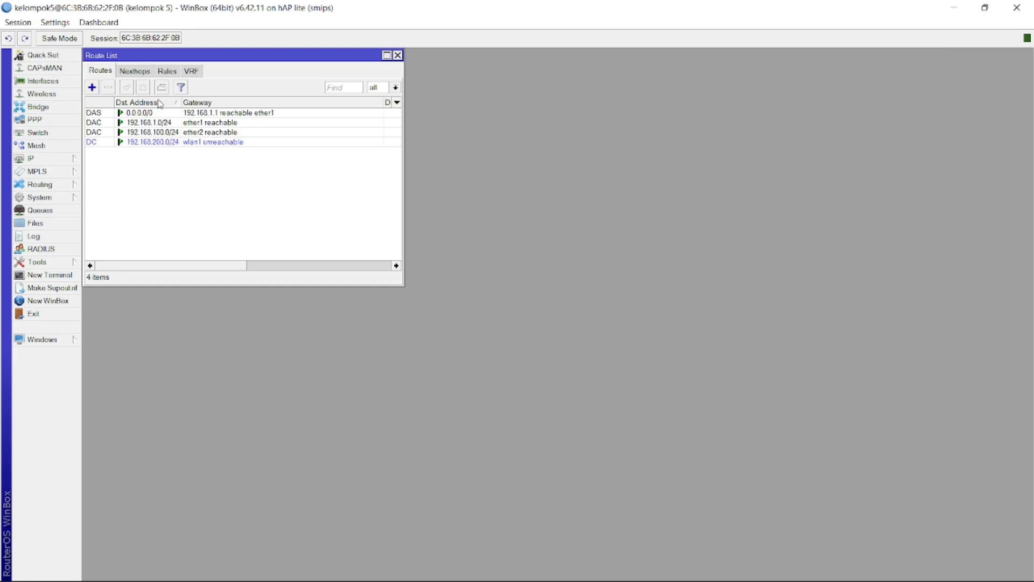
click(397, 55)
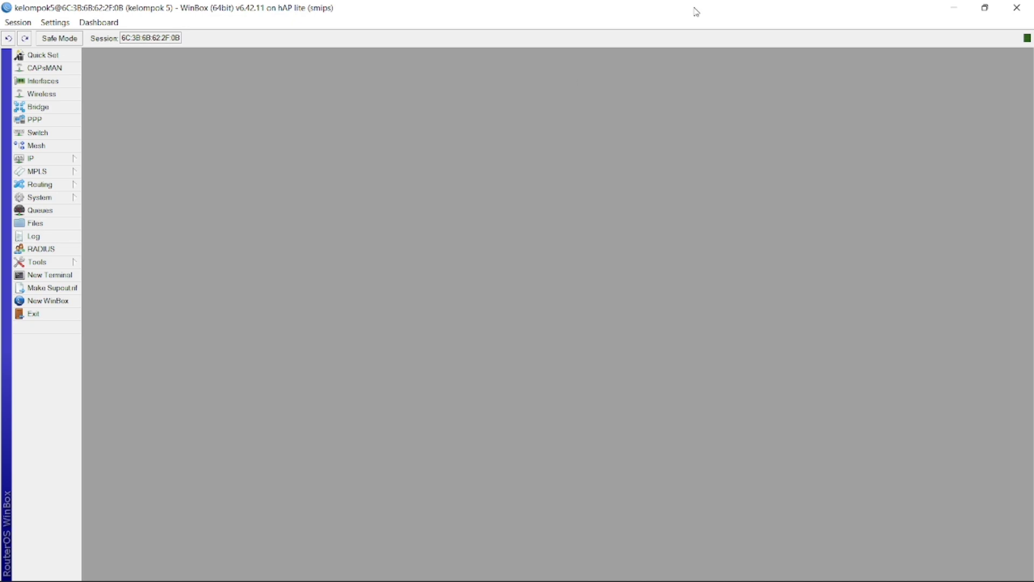
Hide WinBox and open the Ethernet connection's status from Network and Sharing Center
click(959, 9)
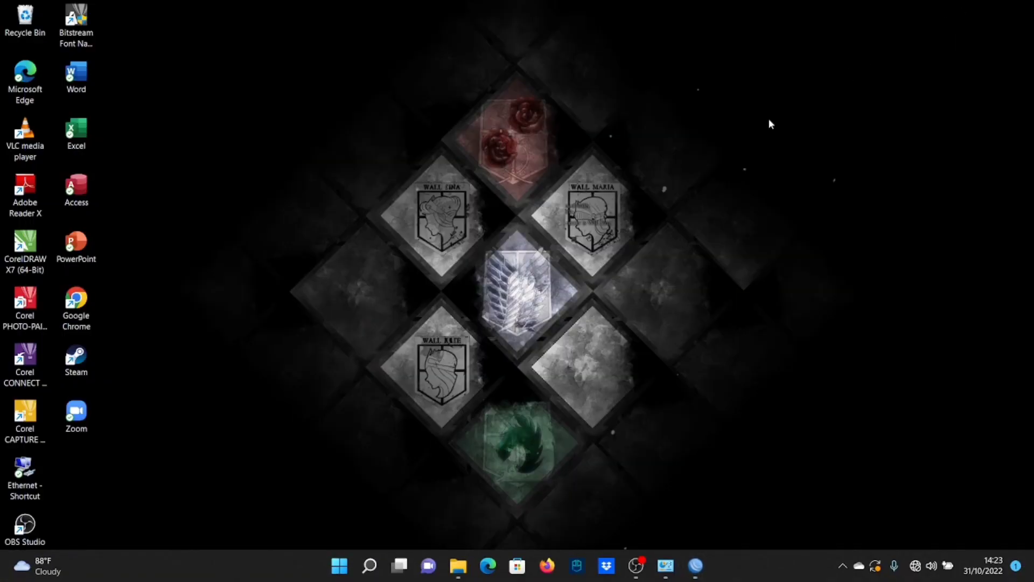
key(super+Tab)
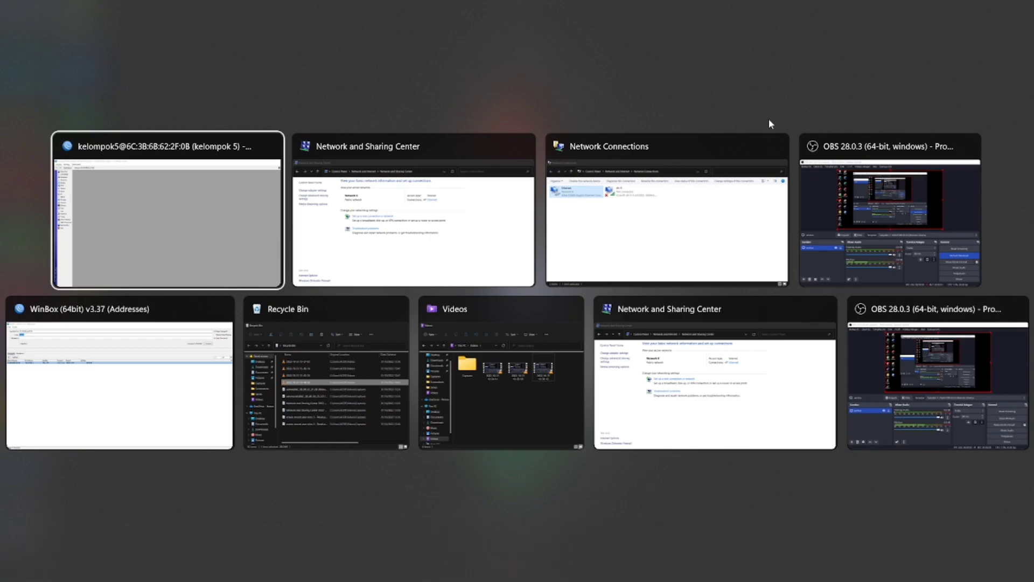
key(Right)
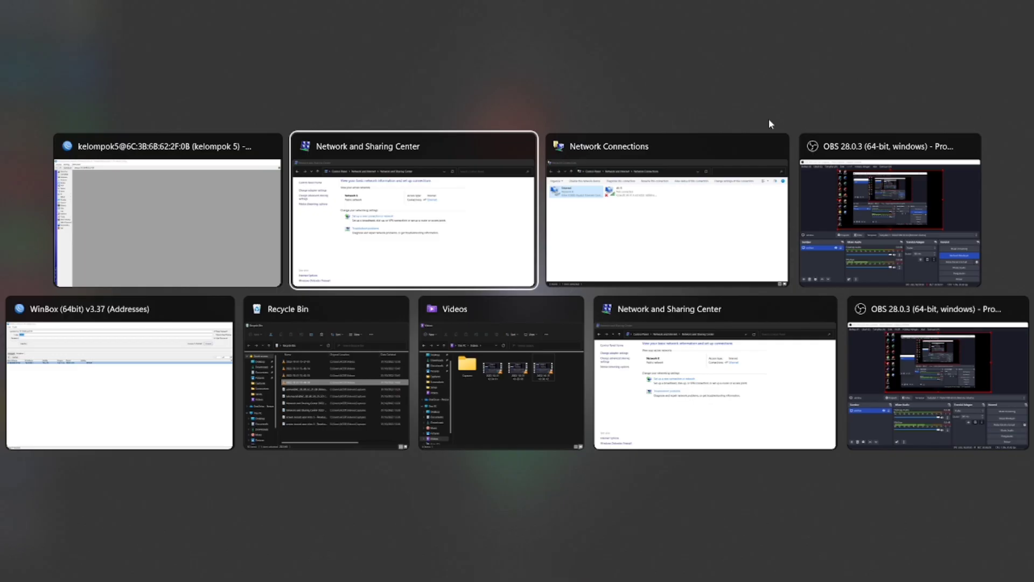
key(Return)
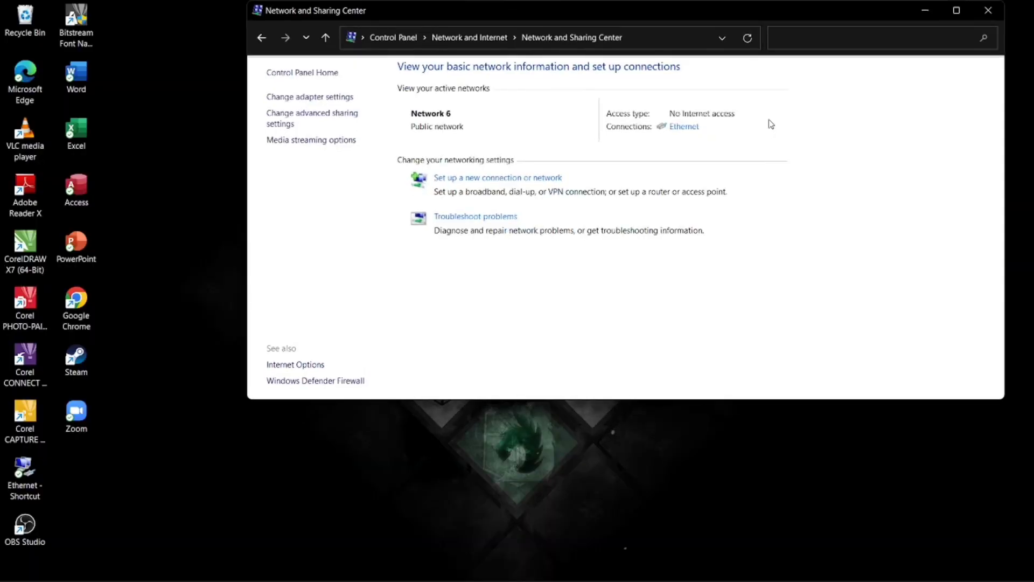
click(311, 98)
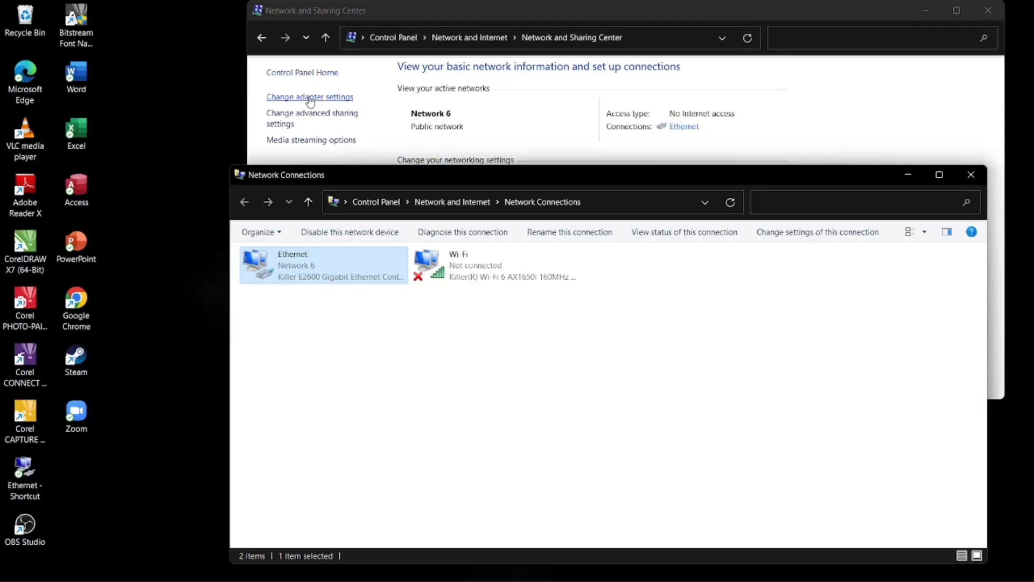
double_click(302, 271)
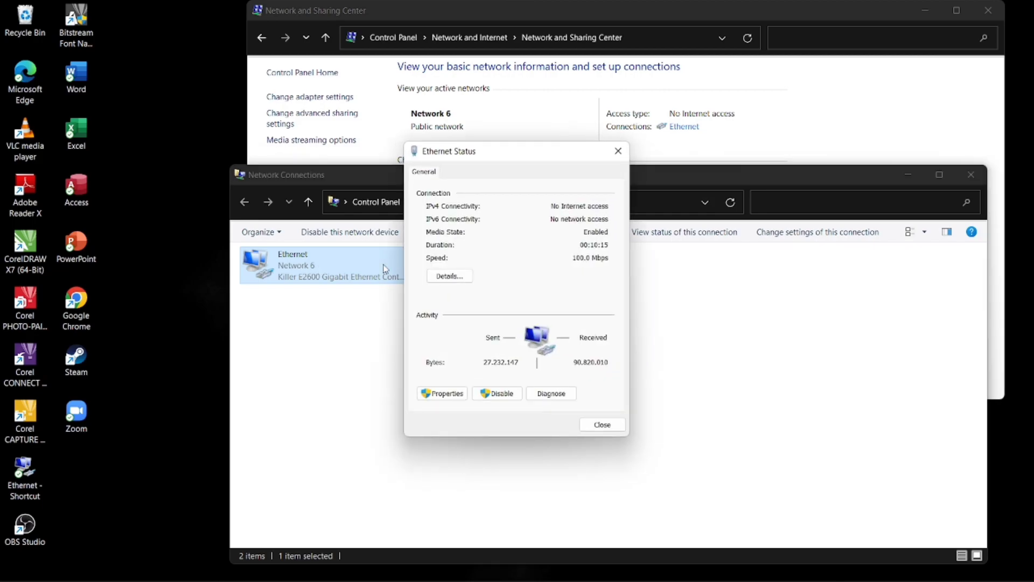
Check Ethernet details (IPv4 192.168.100.100, gateway 192.168.100.1), then close and minimise the network windows
click(450, 276)
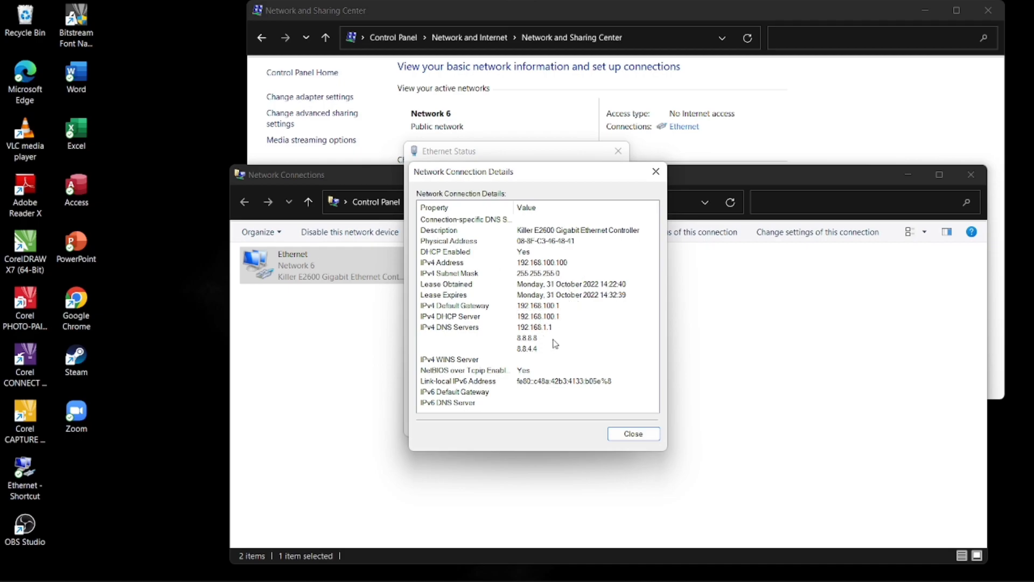
click(634, 435)
click(603, 425)
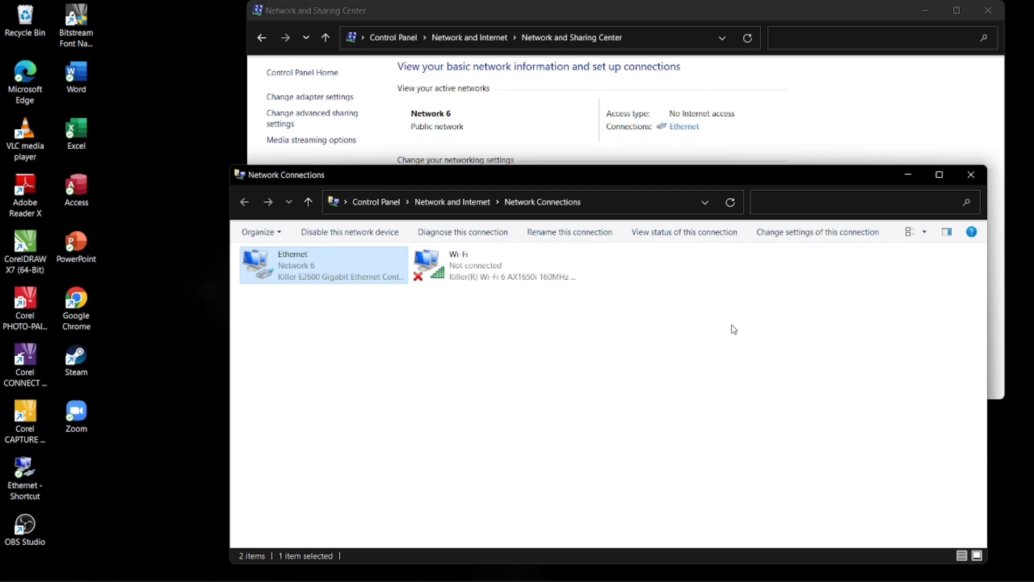
click(913, 173)
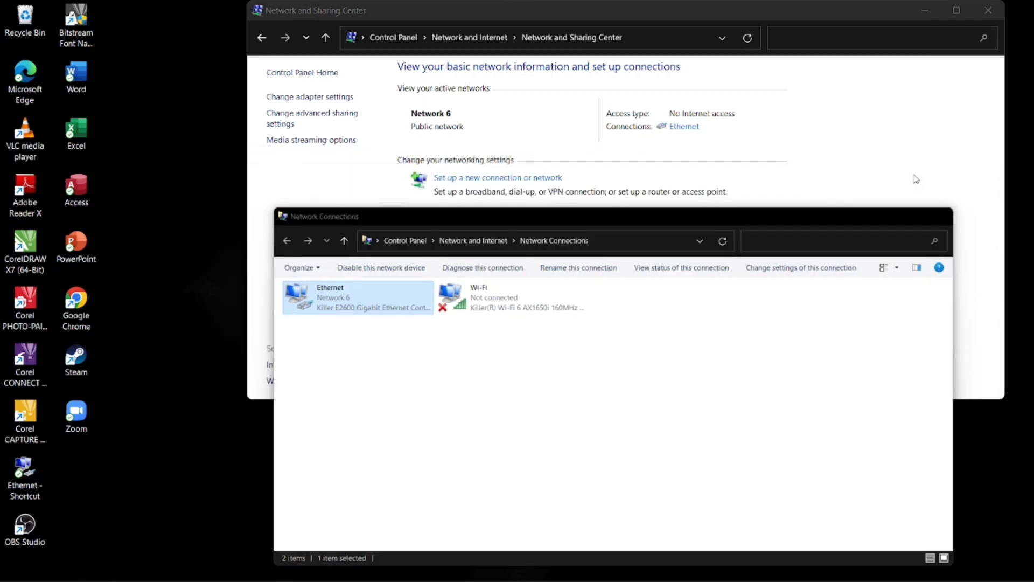
click(930, 13)
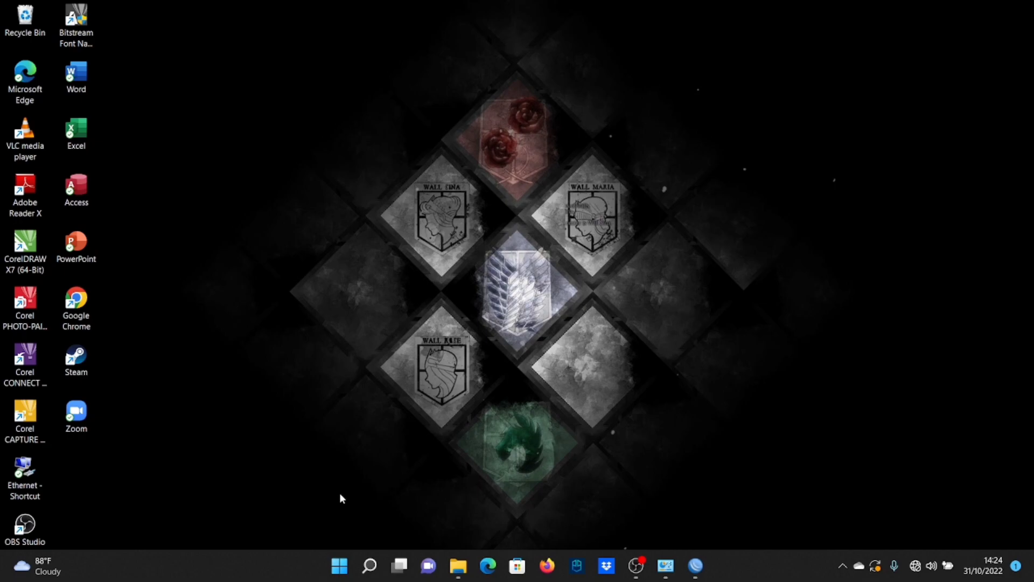
Back in WinBox, add a firewall NAT rule with action masquerade and save it
key(alt+Tab)
key(alt+Tab)
key(alt+Tab)
key(alt+Tab)
key(alt+Tab)
key(alt+Tab)
key(alt+Tab)
key(alt+Tab)
key(alt+Tab)
key(alt+Tab)
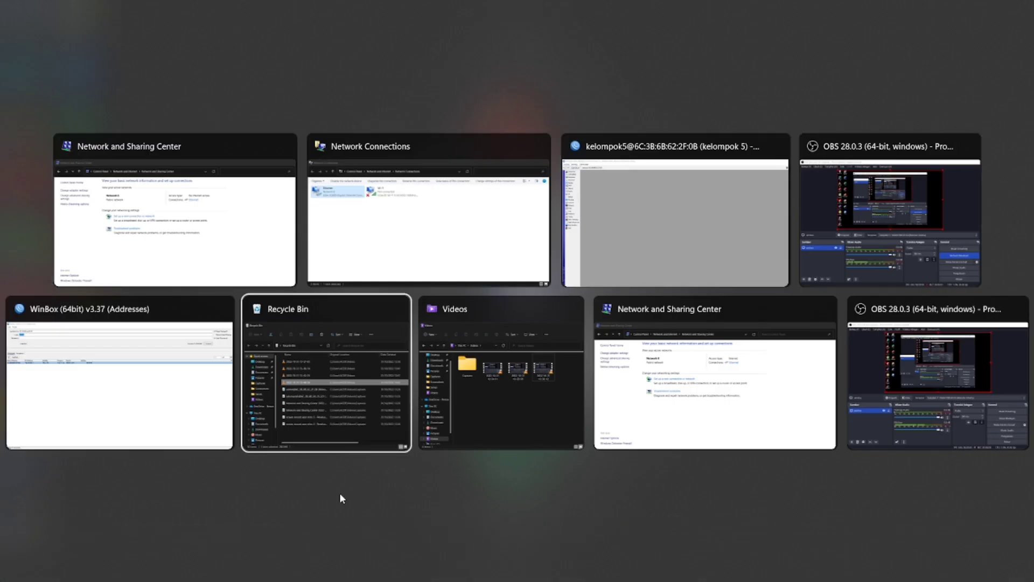
key(alt+Tab)
key(alt+Tab)
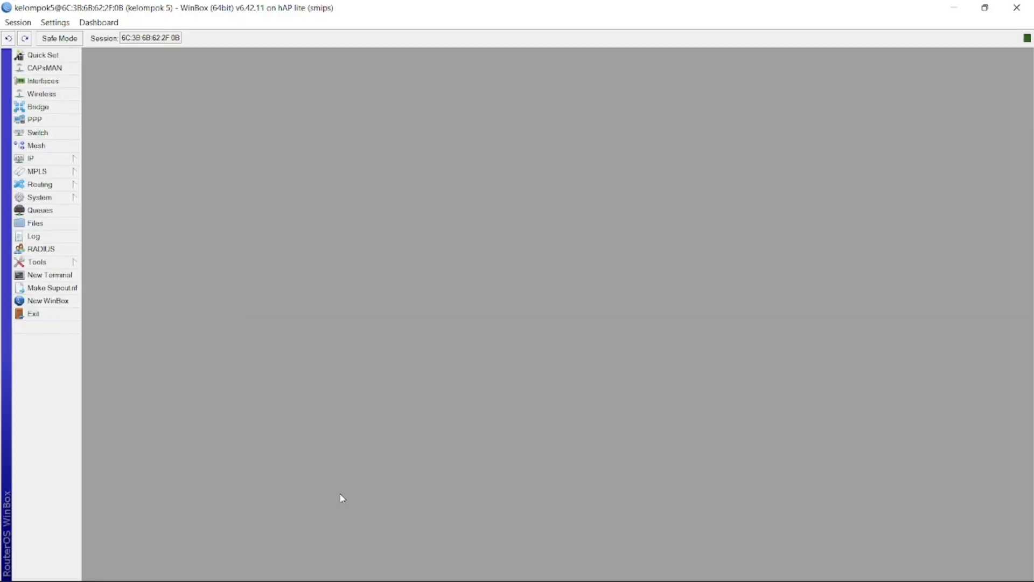
click(47, 157)
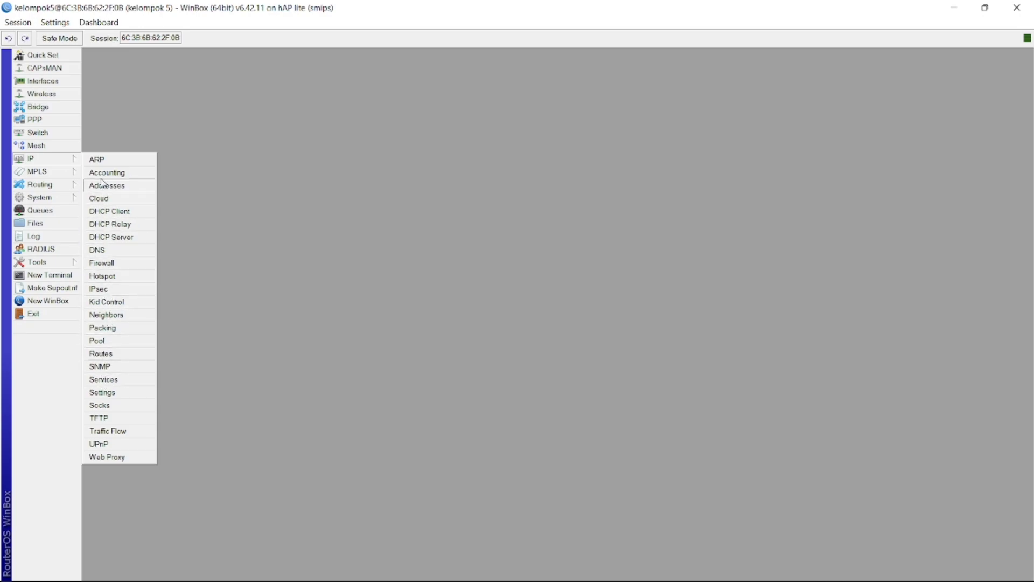
click(108, 264)
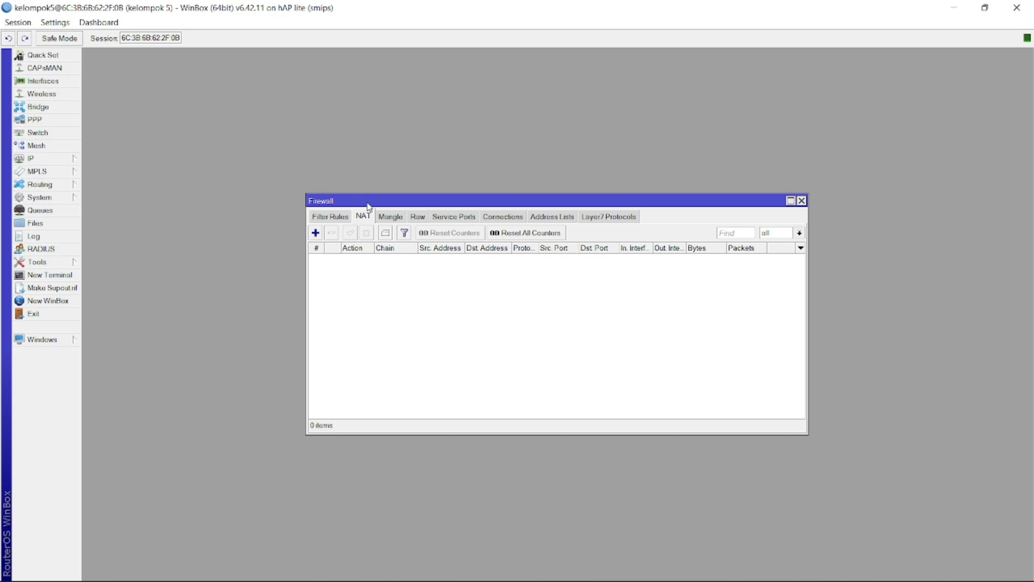
click(315, 232)
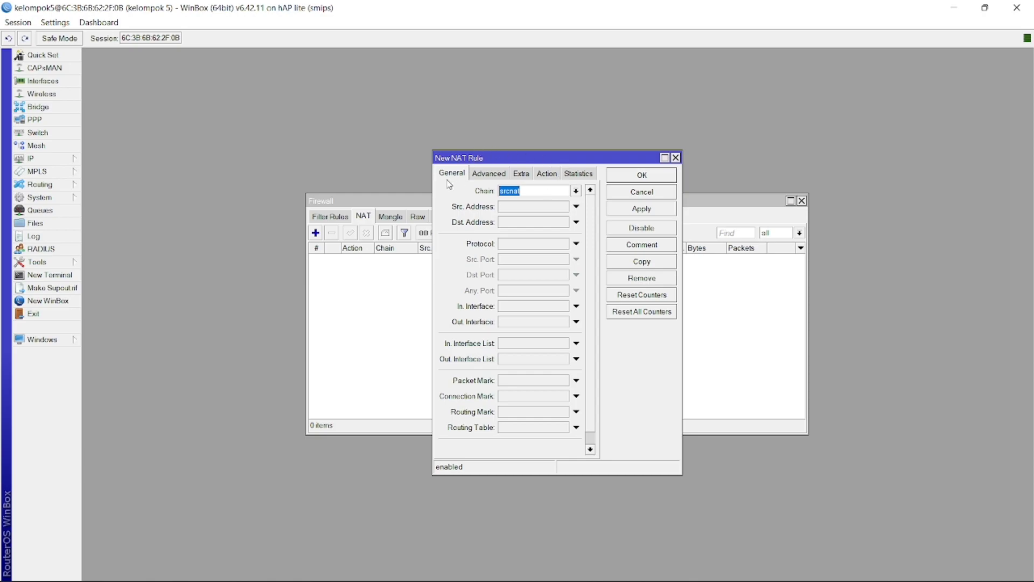
click(547, 174)
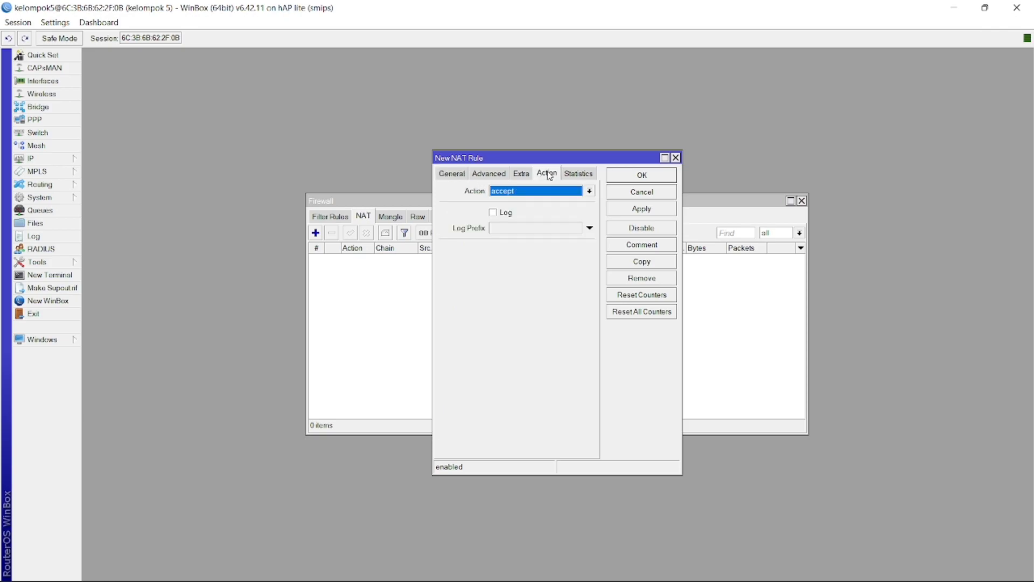
click(518, 193)
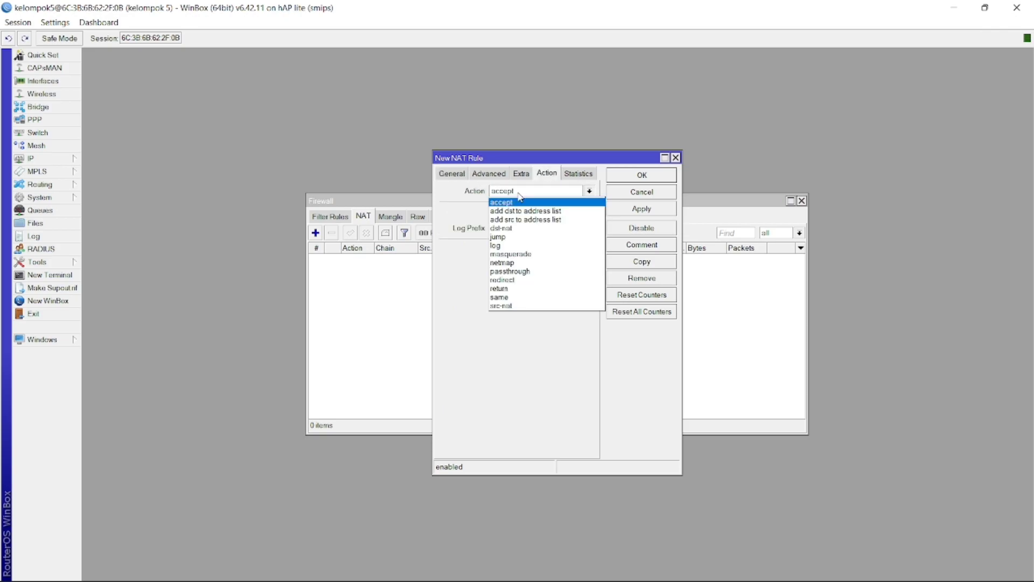
click(503, 254)
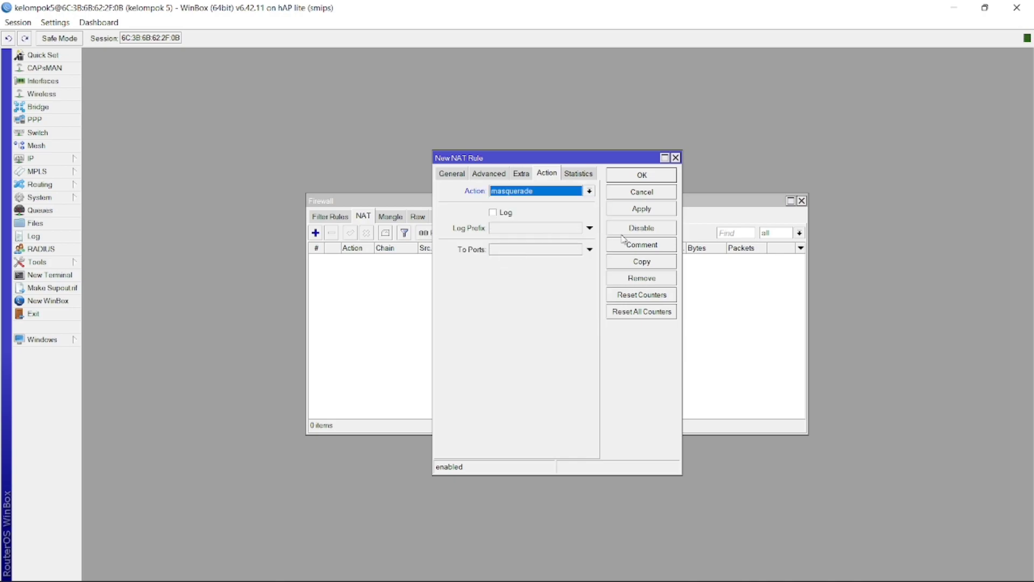
click(647, 213)
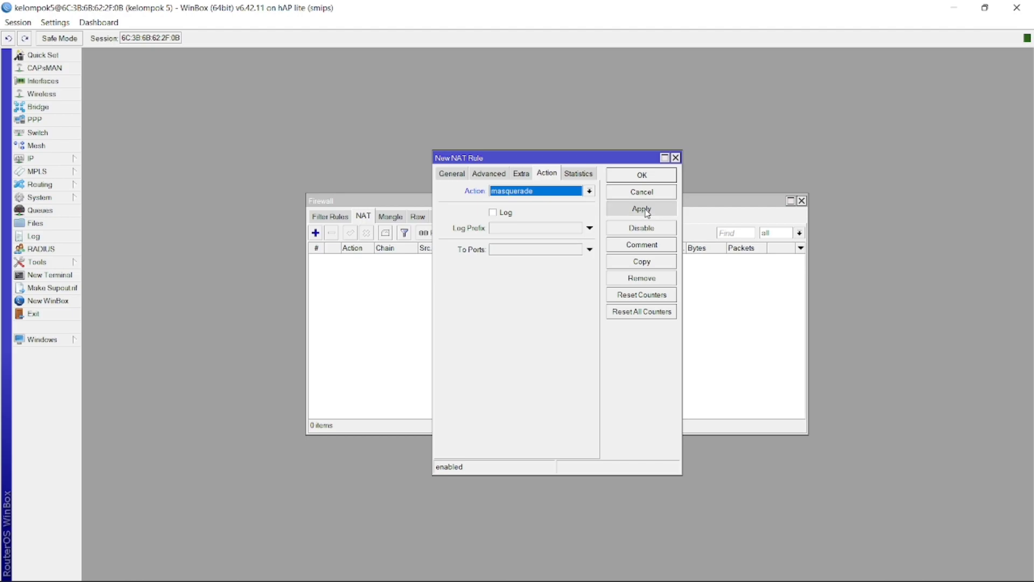
click(636, 174)
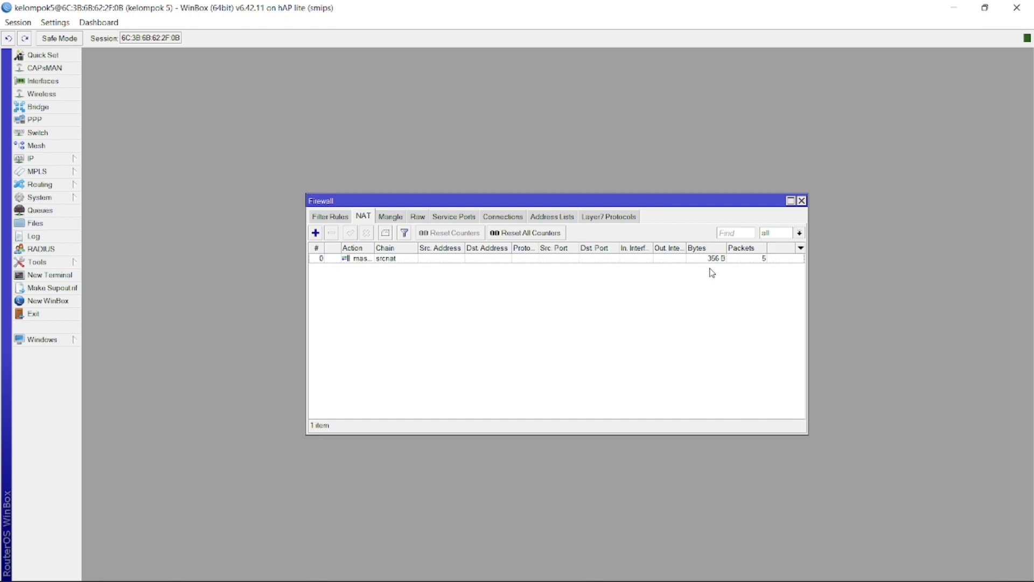
Open Command Prompt via Run and turn its text green with 'color a'
click(955, 9)
key(super+r)
text(cmd)
key(Return)
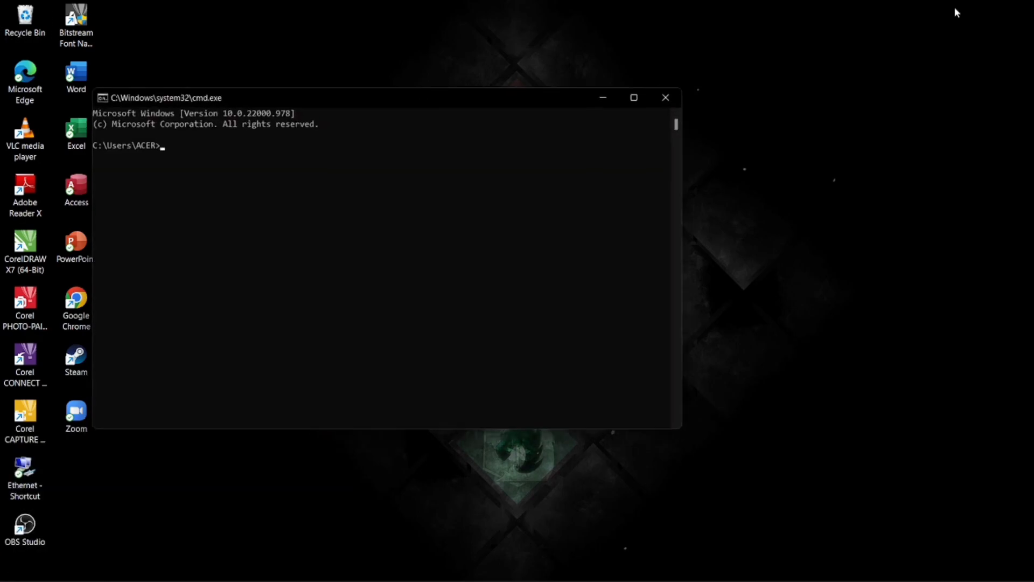
text(colo)
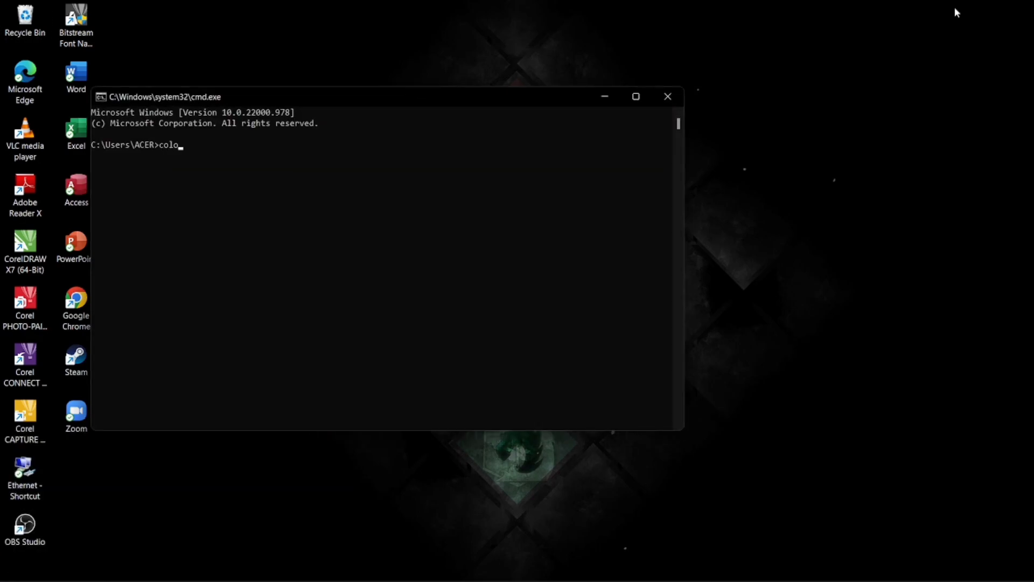
text(r a)
key(Return)
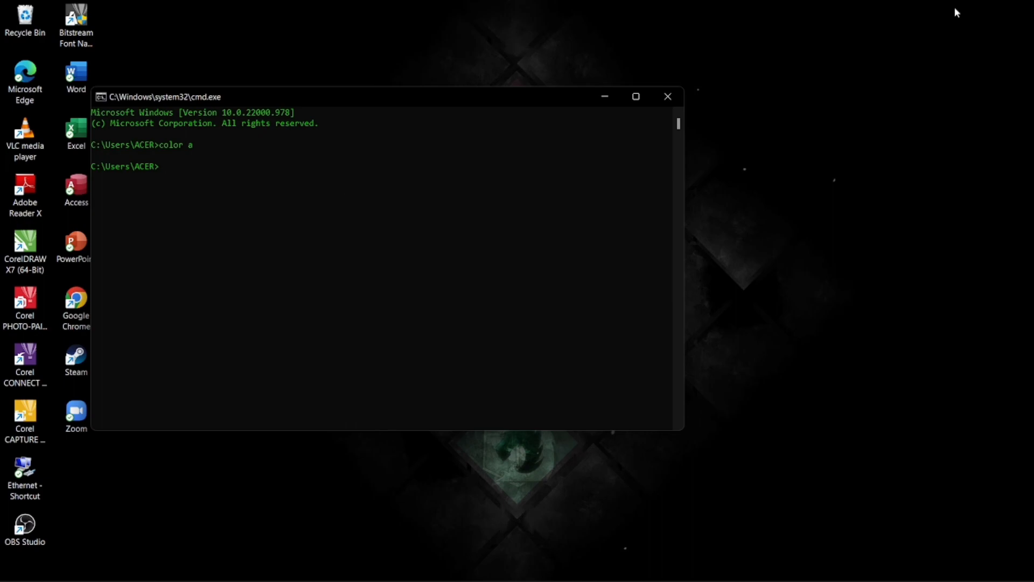
Ping the router at 192.168.100.1 with 0% loss, then return to WinBox
text(ping 192.168.100.1)
key(Return)
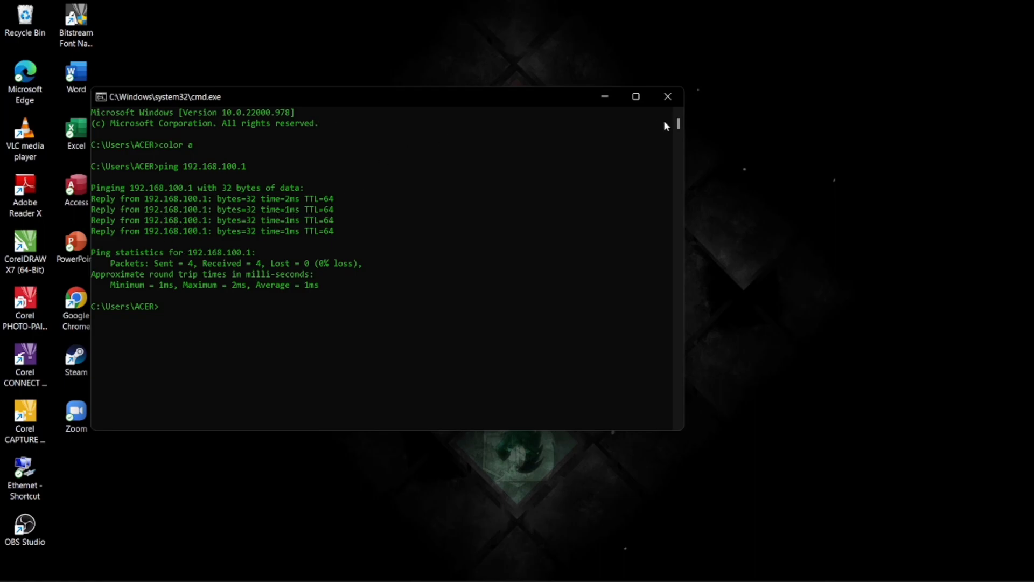
click(602, 99)
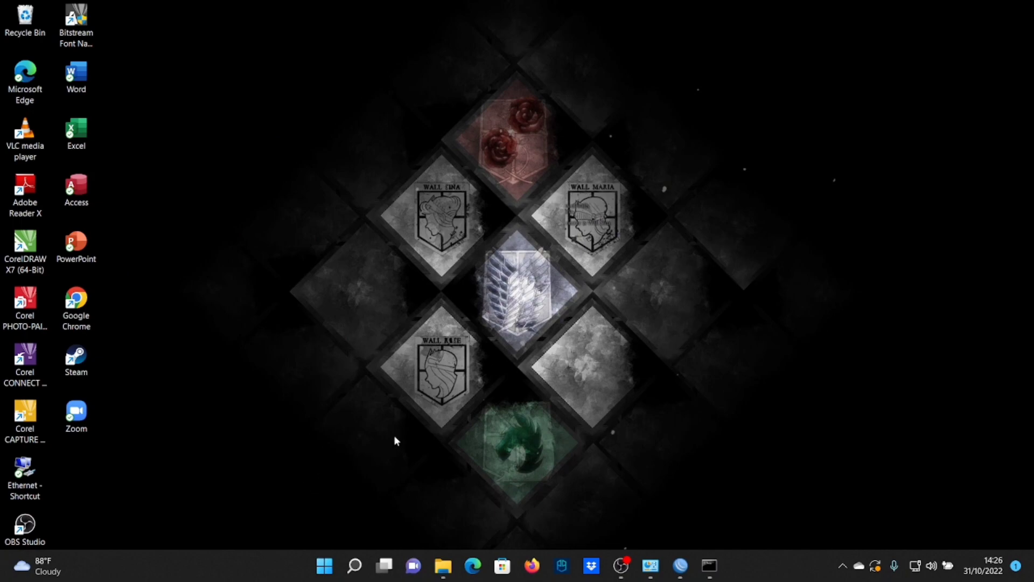
key(alt+Tab)
key(alt+Tab)
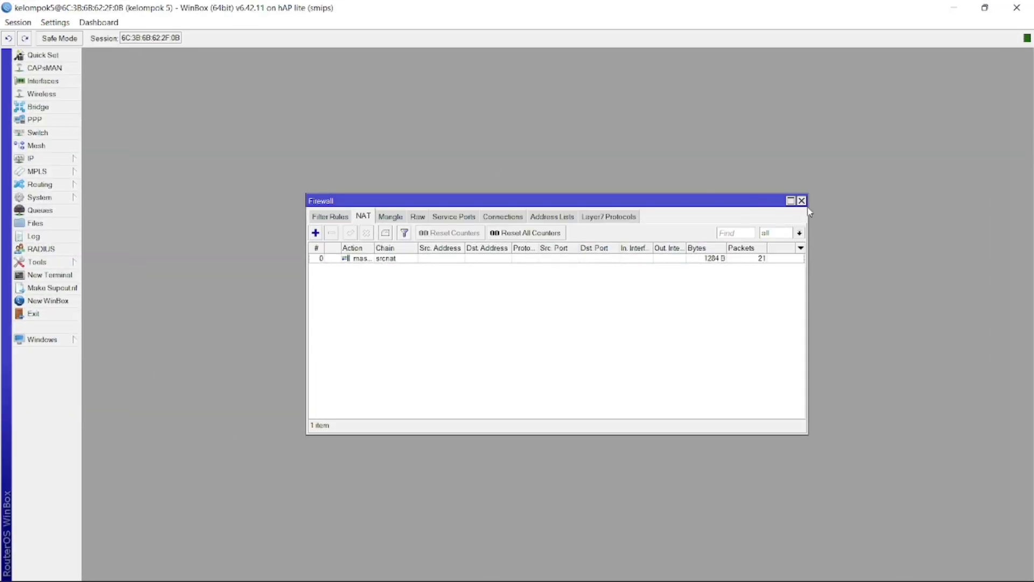
Close the Firewall window and open IP > Hotspot, ending on the empty Servers tab
click(802, 201)
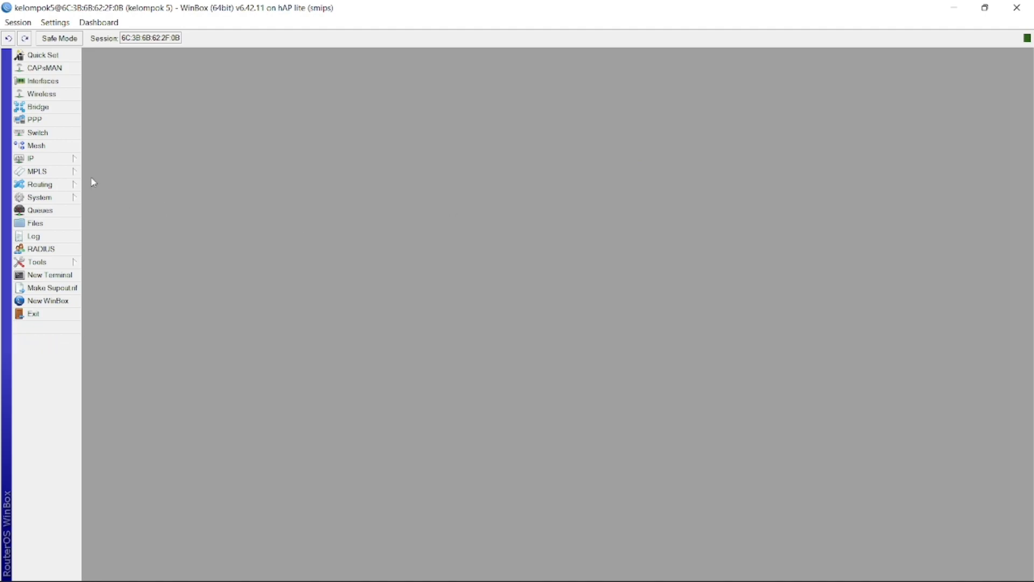
click(43, 158)
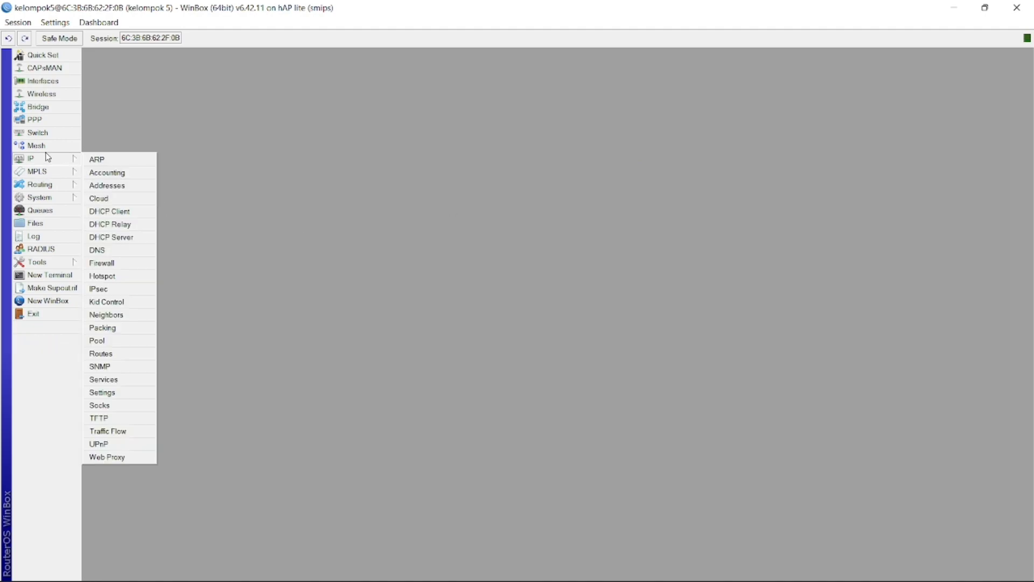
click(112, 276)
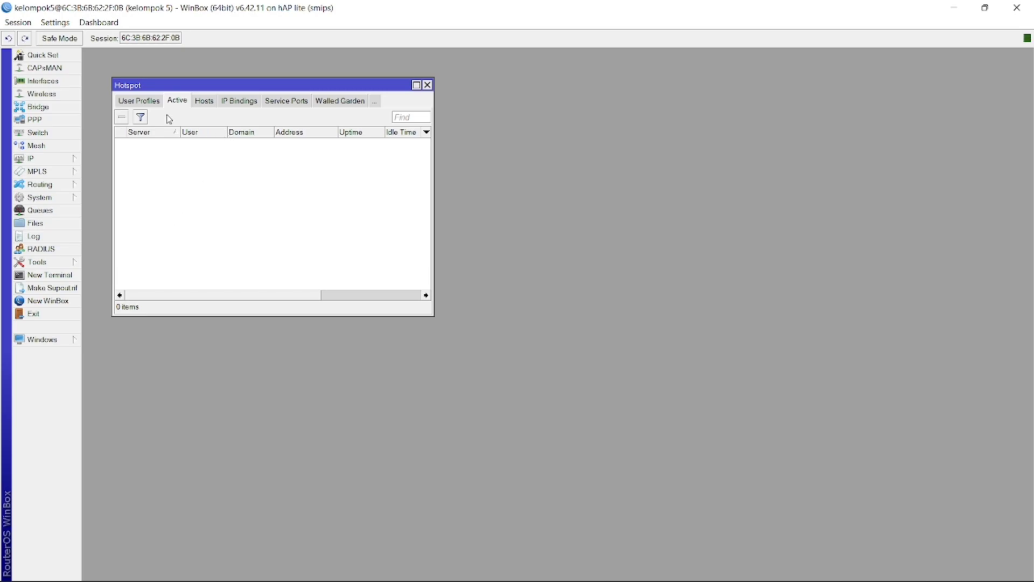
click(133, 102)
click(128, 102)
click(137, 102)
click(139, 104)
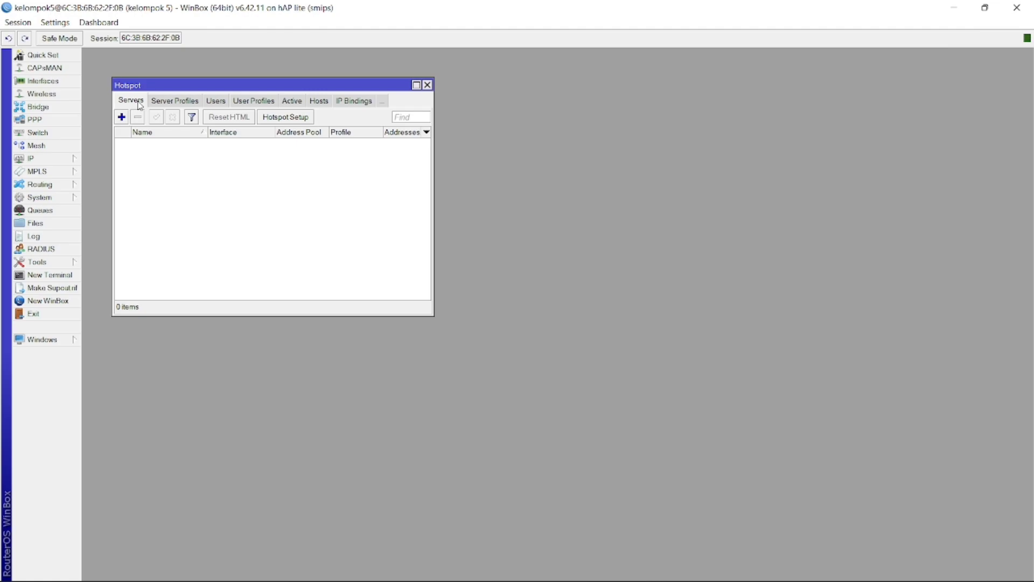
Run Hotspot Setup on wlan1, accepting 192.168.200.1/24, the pool, no certificate and no SMTP server
click(290, 122)
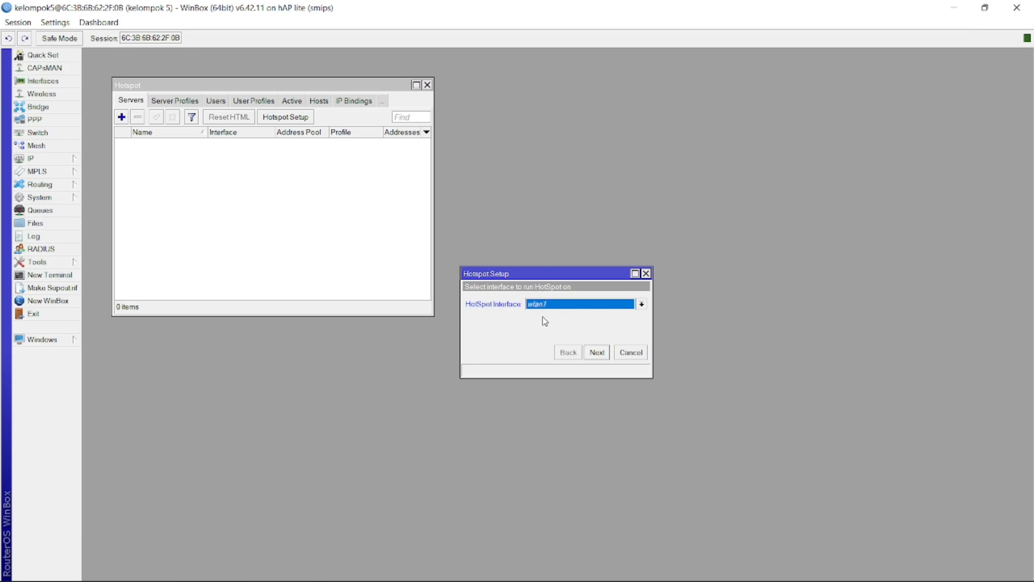
click(598, 354)
click(593, 354)
click(595, 356)
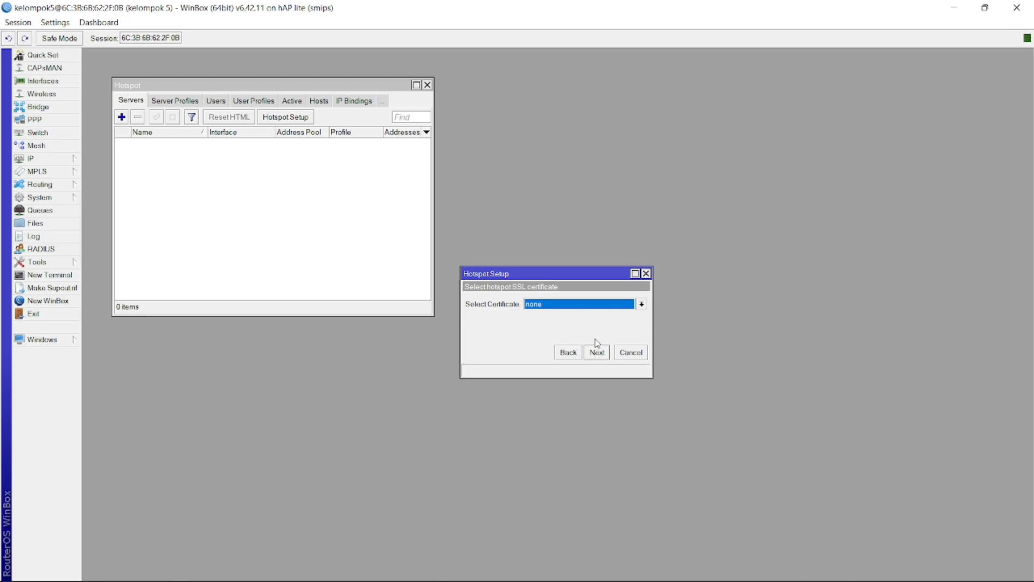
click(598, 353)
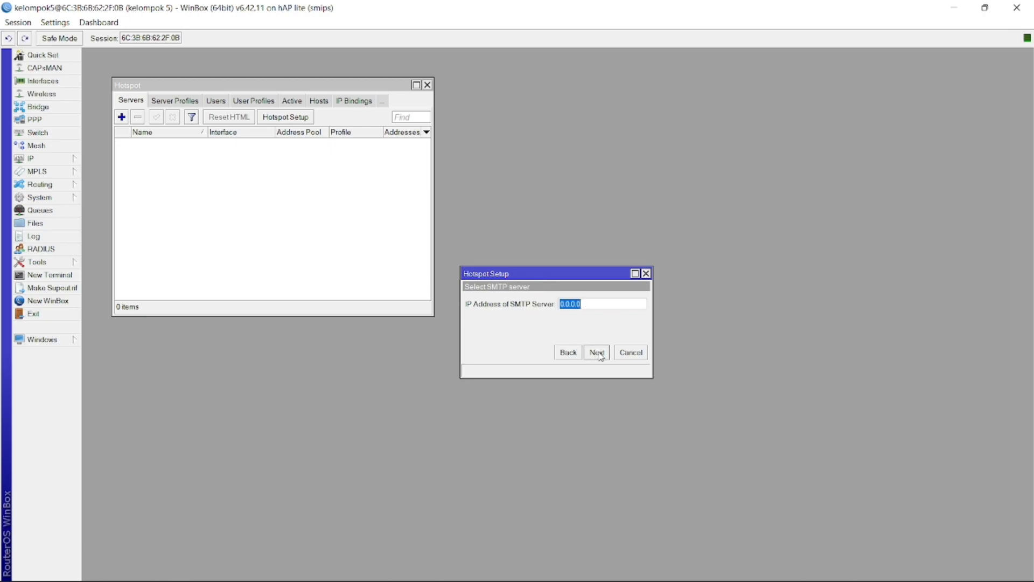
click(597, 355)
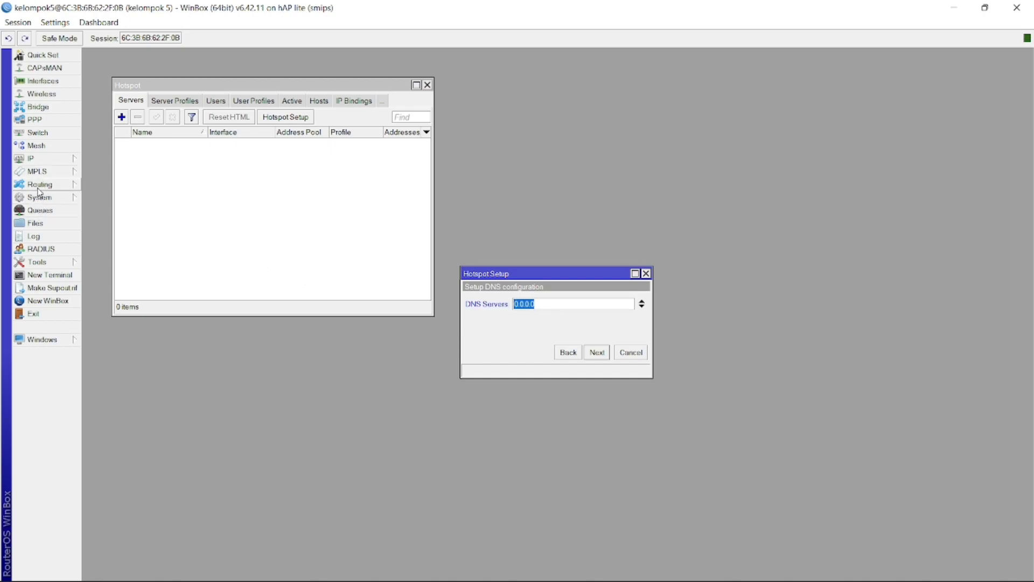
click(31, 158)
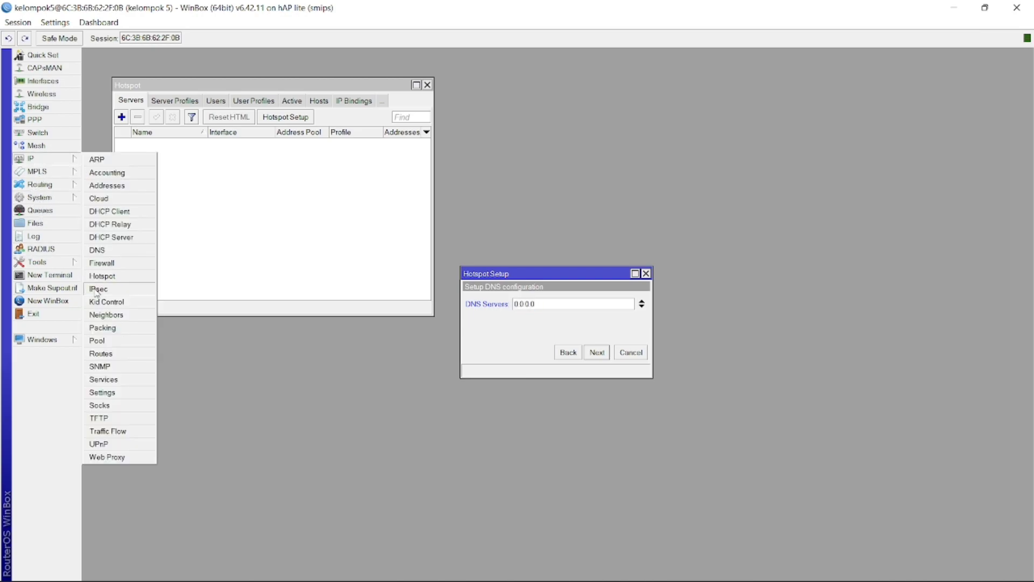
Enter 192.168.1.1 as the first DNS server in the Hotspot Setup
click(101, 256)
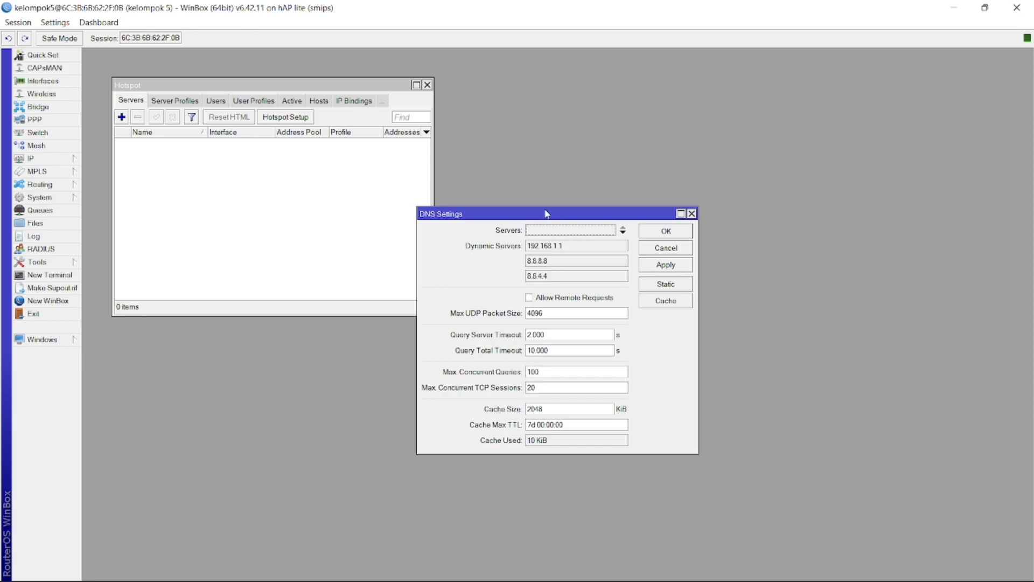
drag(487, 215, 140, 262)
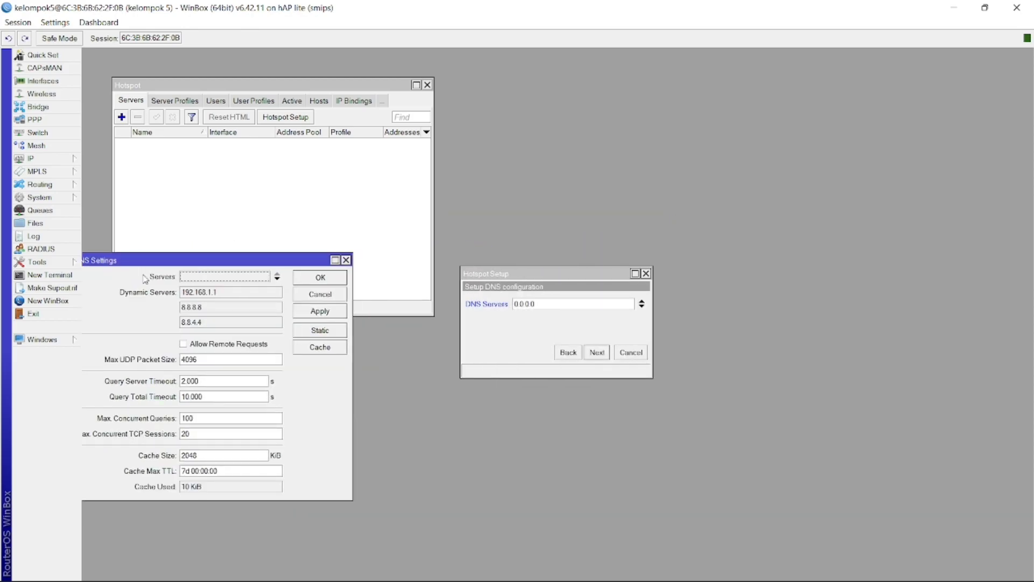
click(538, 304)
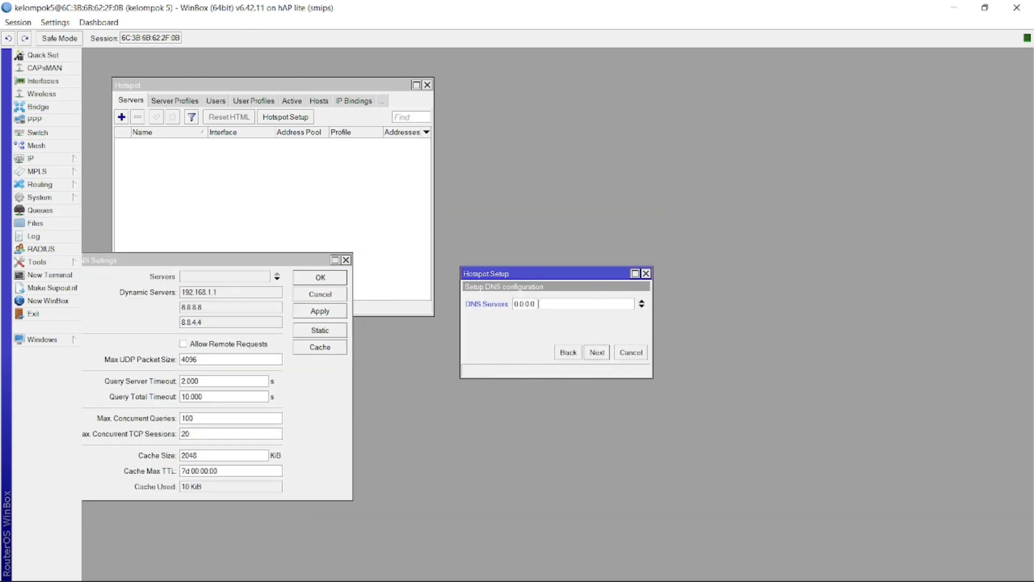
key(BackSpace)
key(BackSpace)
key(BackSpace)
key(BackSpace)
key(BackSpace)
text(192.168.1.1)
Add 8.8.8.8 and 8.8.4.4 as further DNS servers and continue to the DNS name step
click(642, 306)
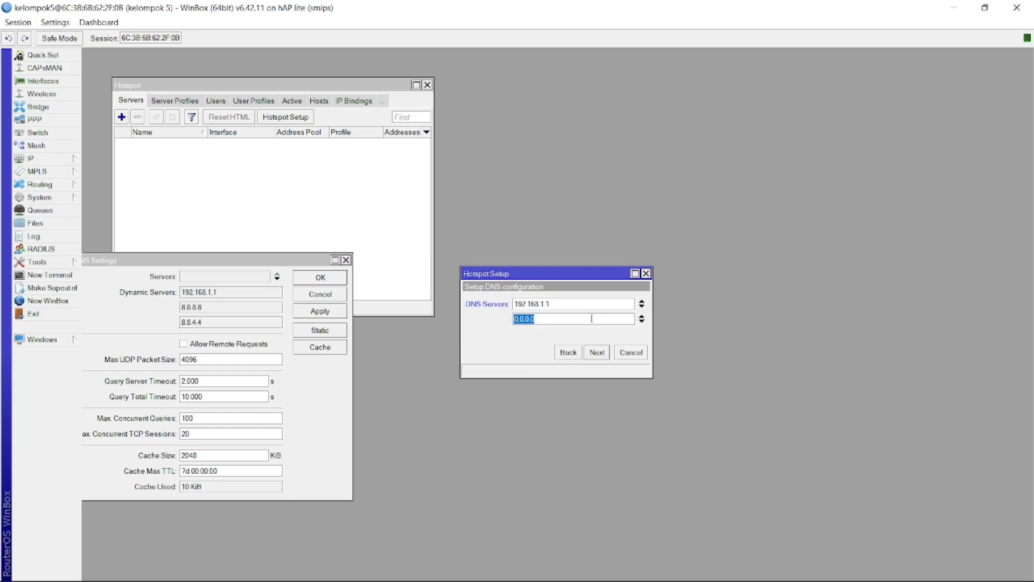
text(88.8)
key(BackSpace)
key(BackSpace)
key(BackSpace)
text(.8)
text(.7)
key(BackSpace)
text(8.8)
click(642, 322)
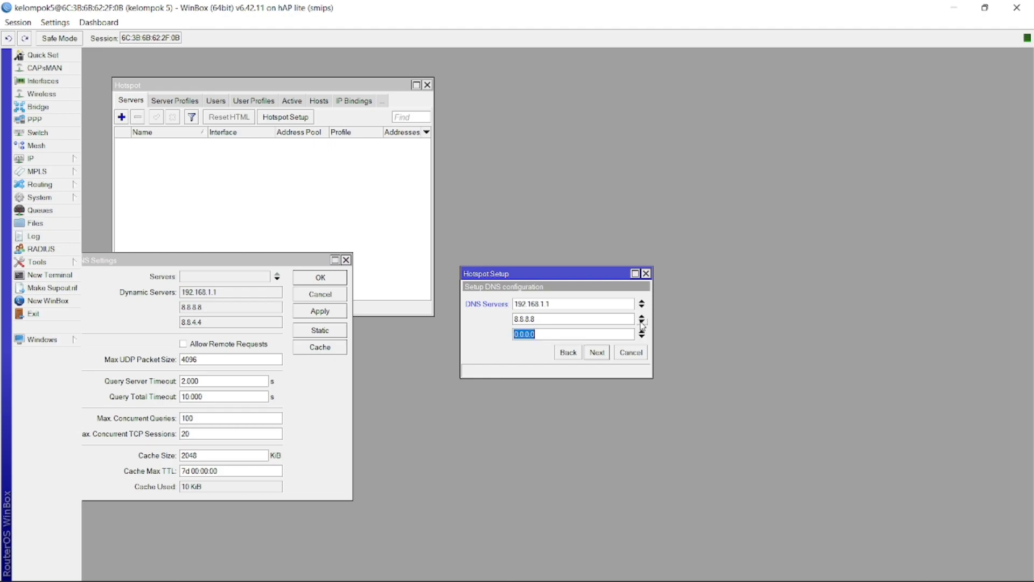
text(8.8.4.4)
click(598, 353)
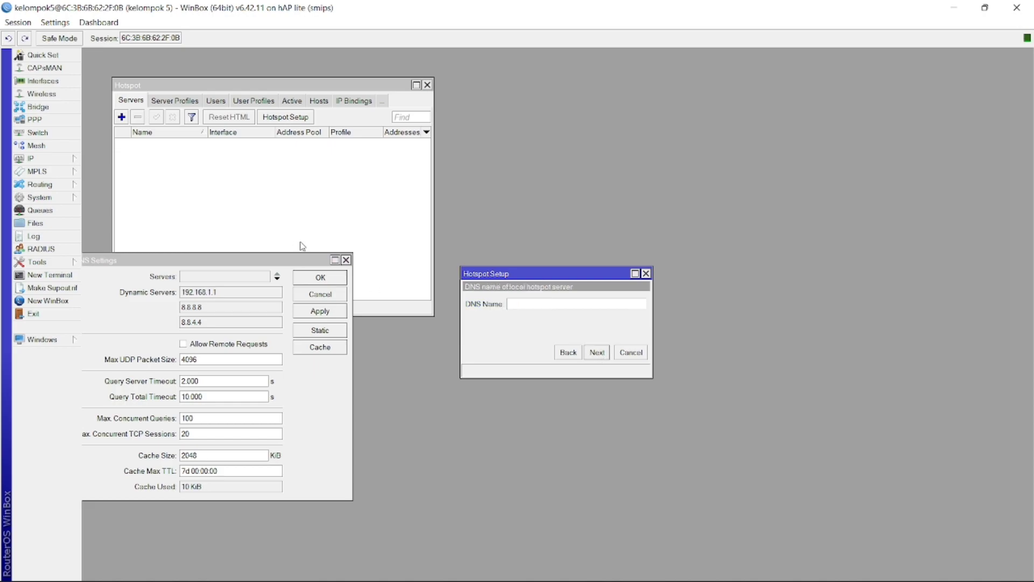
click(346, 260)
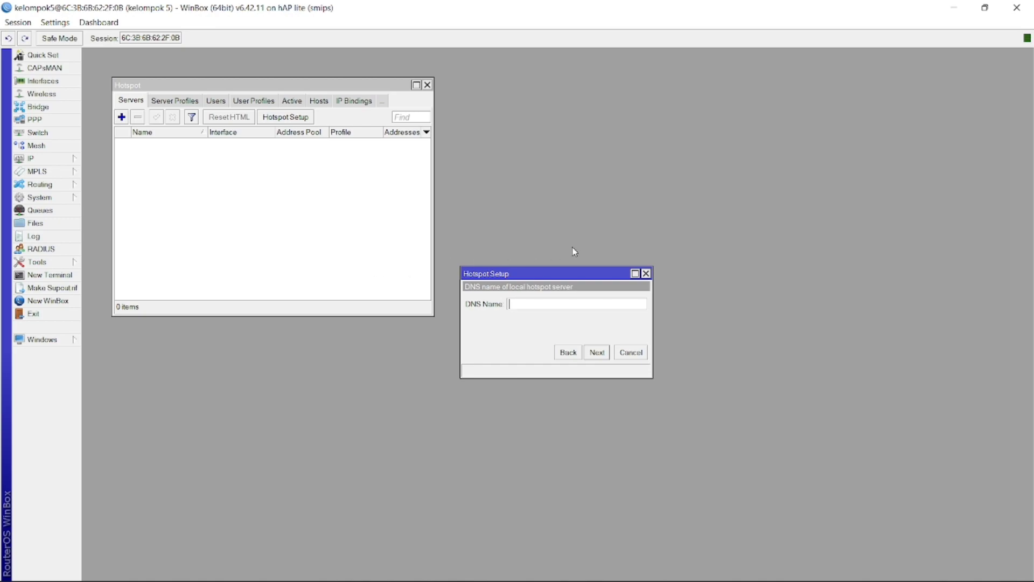
click(598, 352)
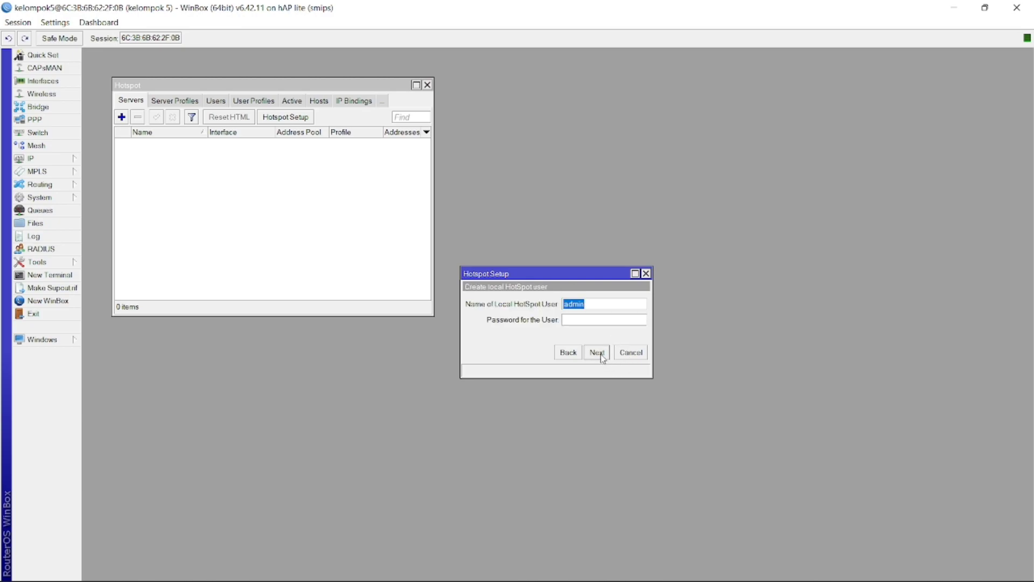
Set the local hotspot user's credentials and complete the hotspot setup
text(5)
click(596, 354)
click(565, 310)
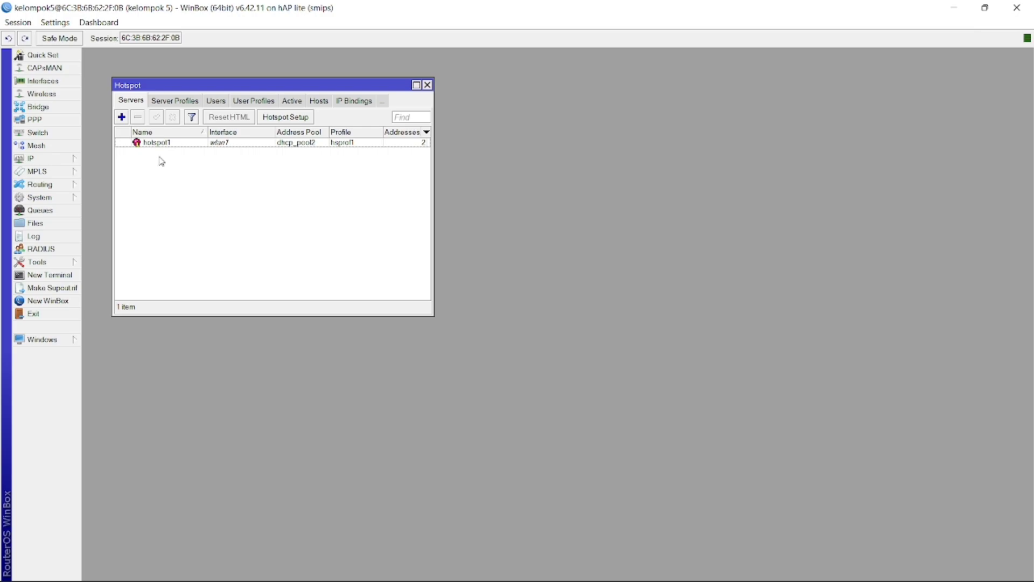
Create a new hotspot user profile named anonymous
click(255, 102)
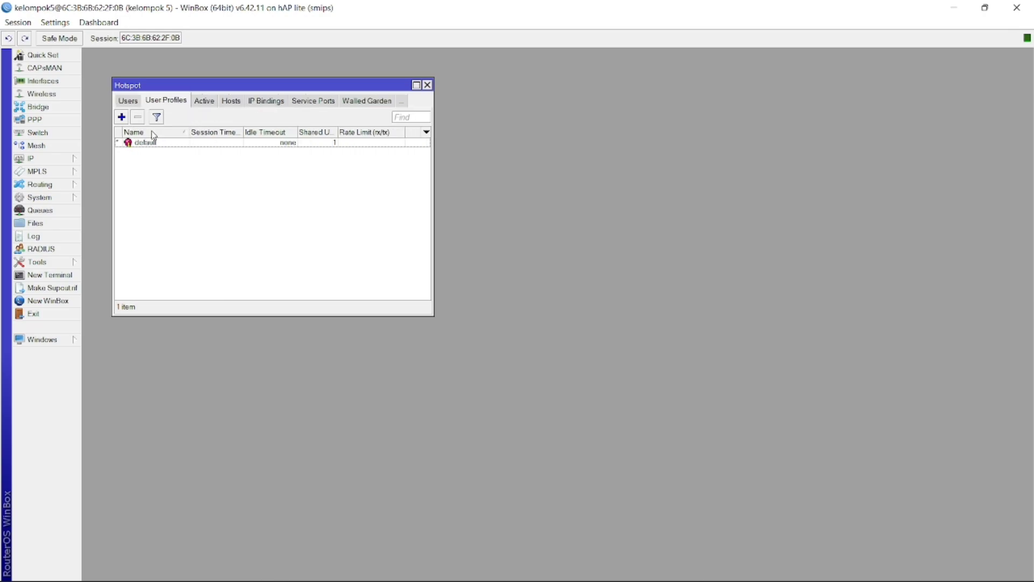
click(122, 117)
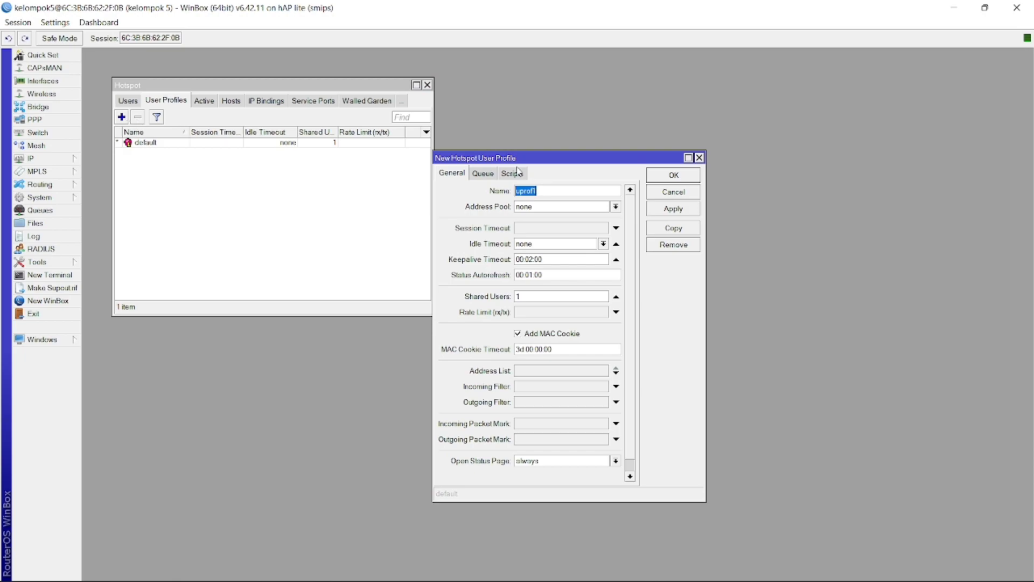
click(548, 192)
double_click(547, 192)
text(anonymous)
Give the anonymous profile 5 shared users, a 5M/5M rate limit and no MAC cookie
click(564, 296)
key(BackSpace)
text(5)
click(551, 313)
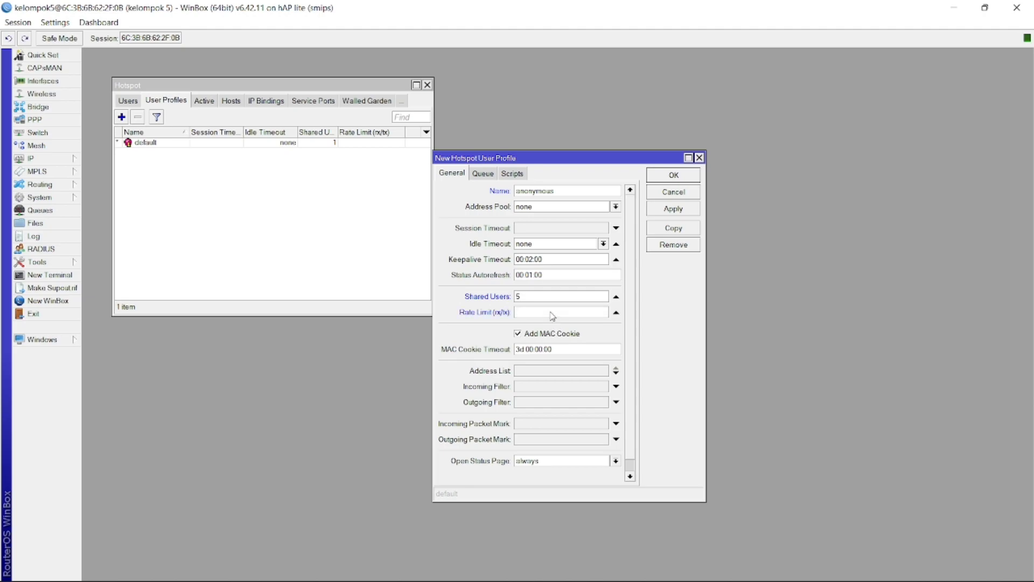
text(5M/5M)
click(518, 334)
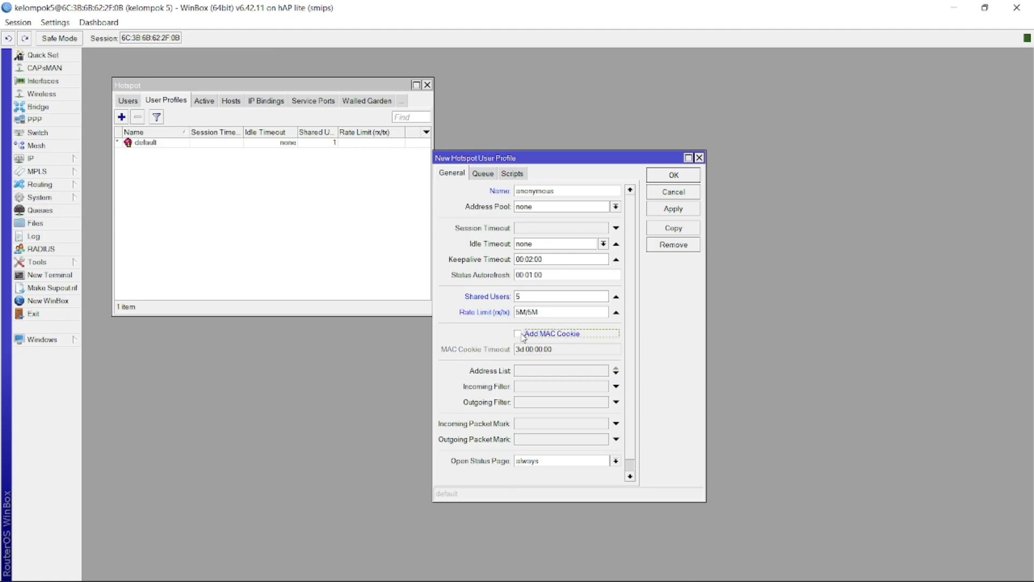
click(675, 209)
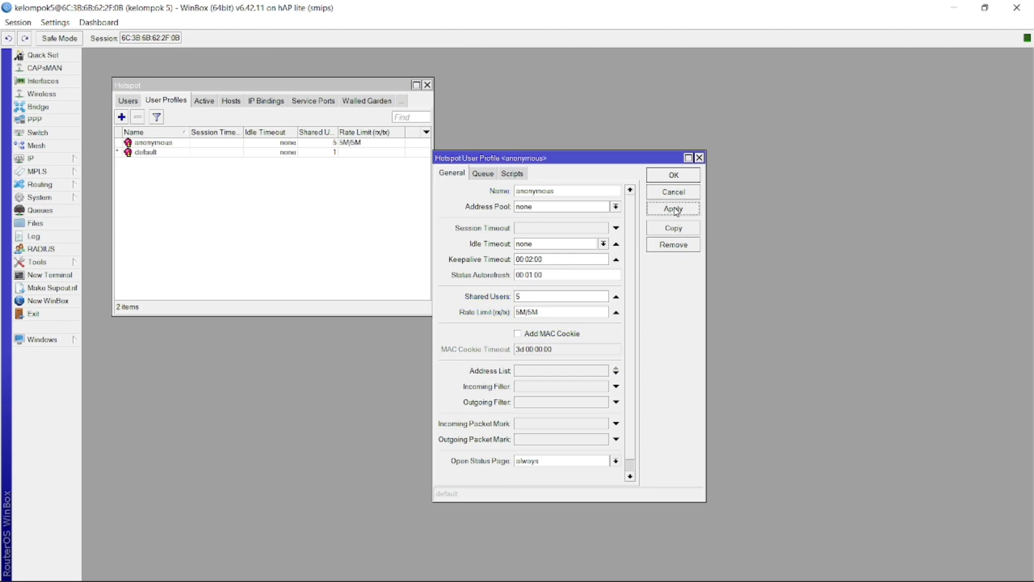
click(676, 178)
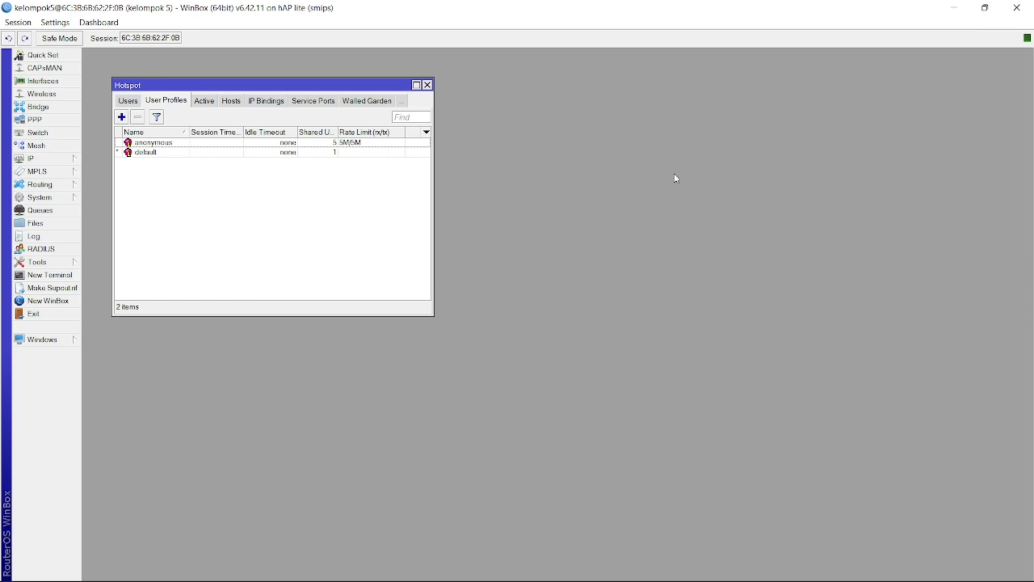
Create a new hotspot user named anonymous1 on server all
click(128, 102)
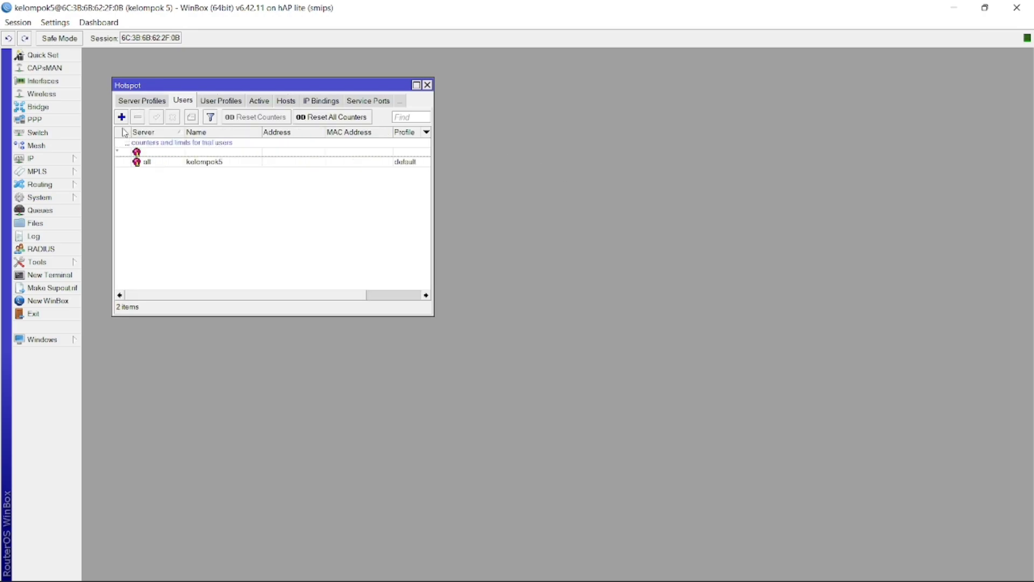
click(121, 116)
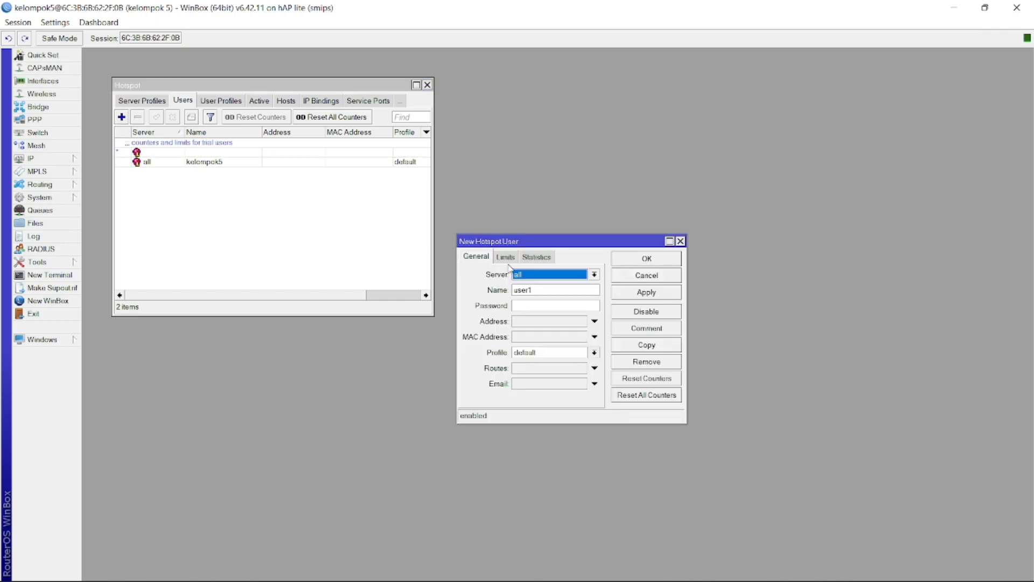
click(569, 276)
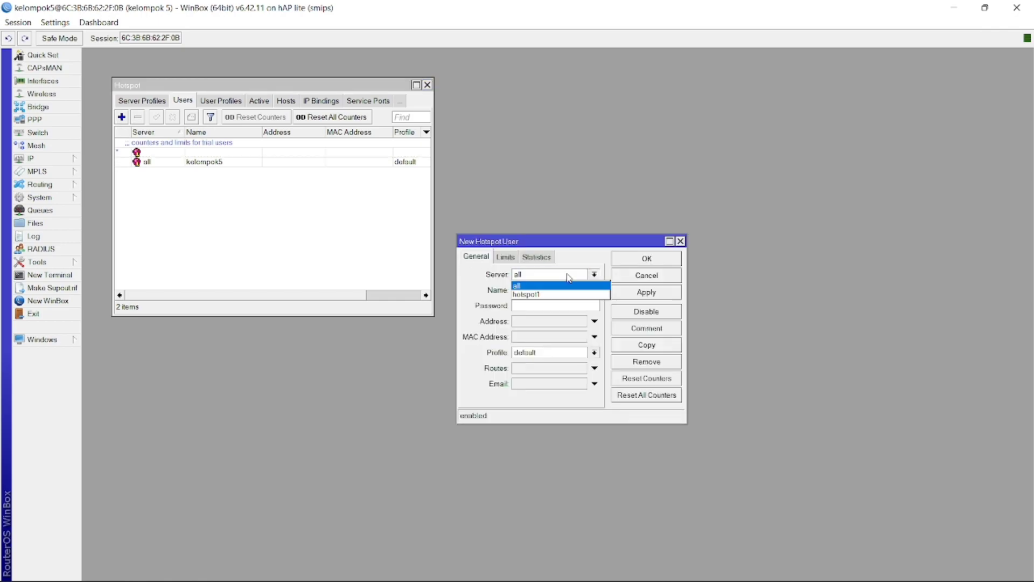
click(533, 284)
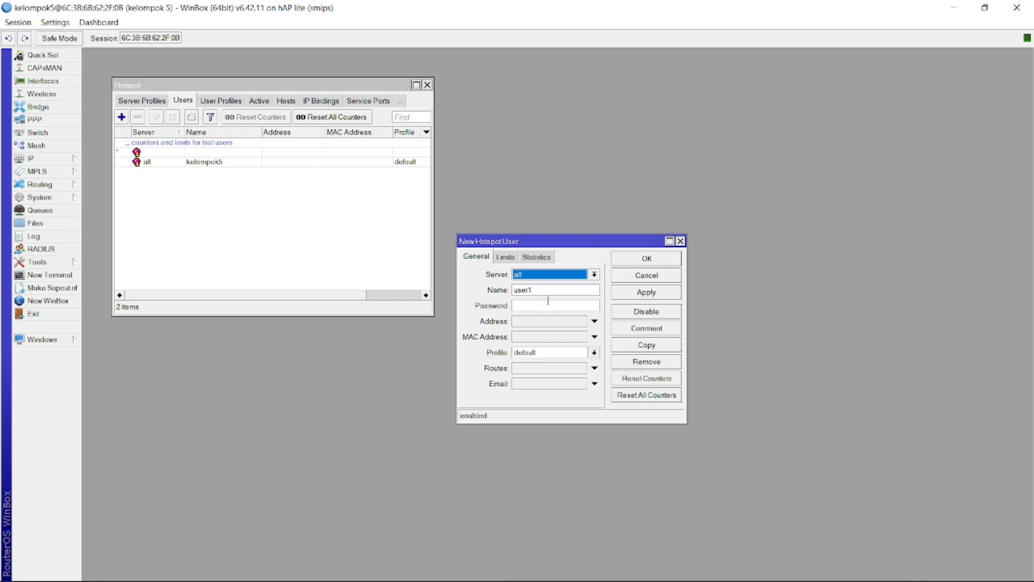
double_click(547, 296)
text(anonymous2)
key(BackSpace)
text(1)
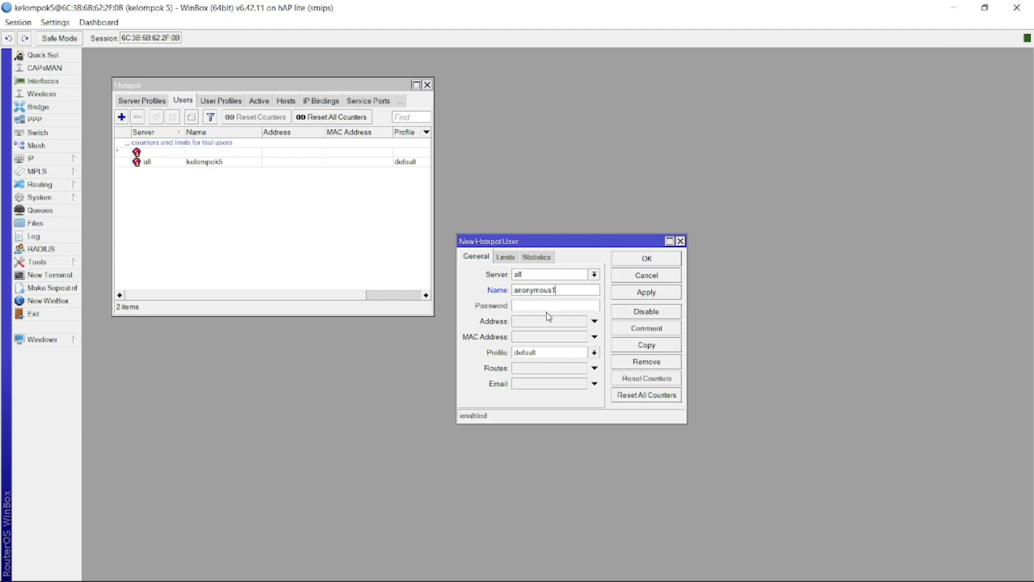
text(1)
Assign anonymous1 the anonymous profile, save it, and start another new user
click(562, 354)
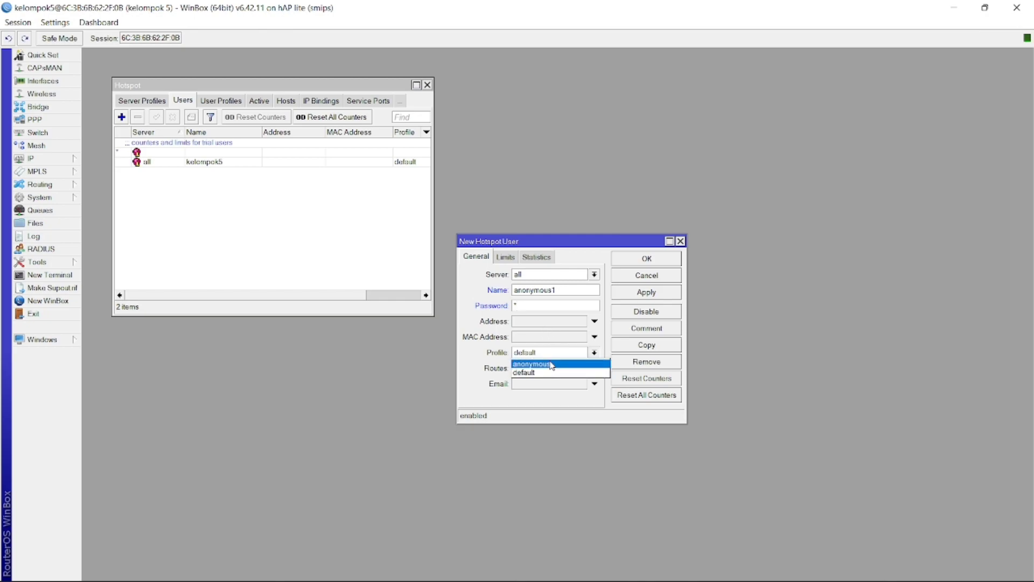
click(547, 364)
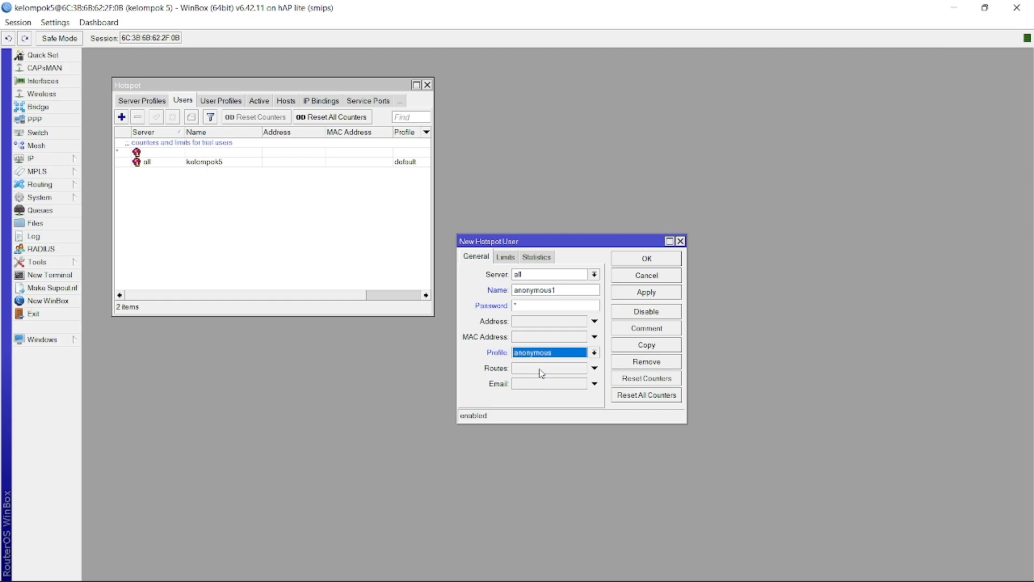
click(630, 294)
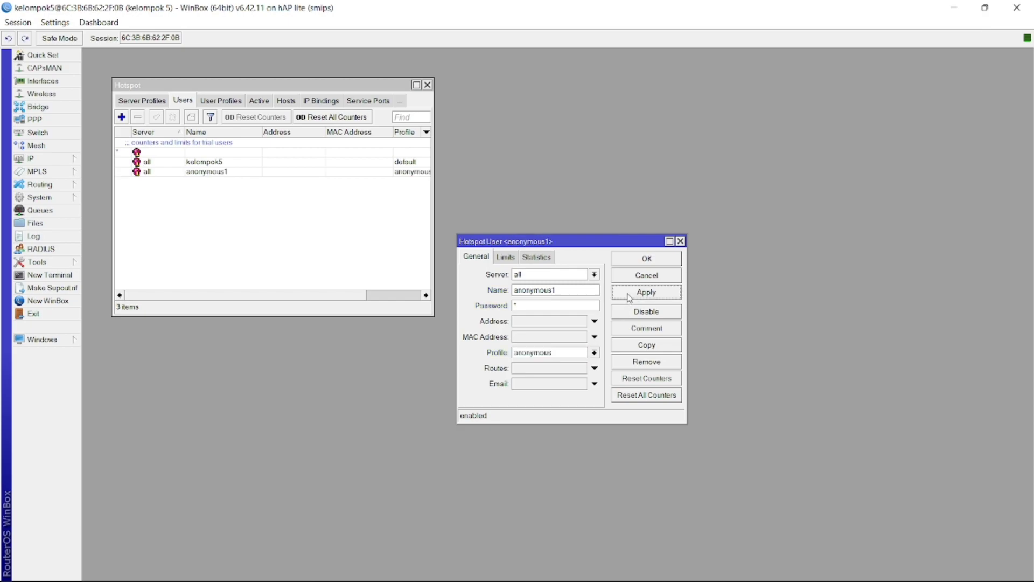
click(629, 261)
click(122, 118)
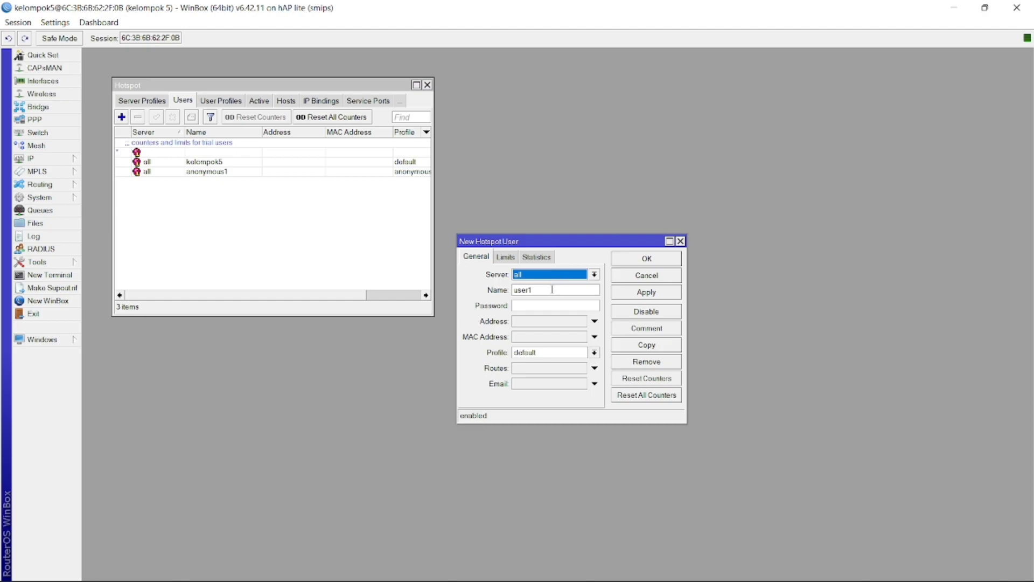
Add user anonymous2 with a password and the anonymous profile
click(552, 290)
double_click(552, 291)
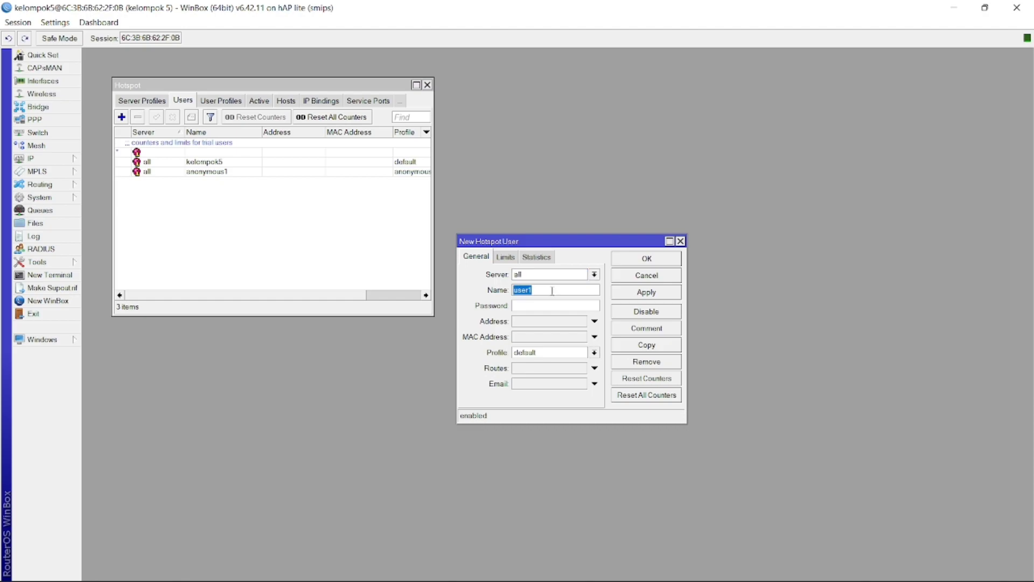
text(anonymous2)
click(574, 306)
text(1)
click(561, 353)
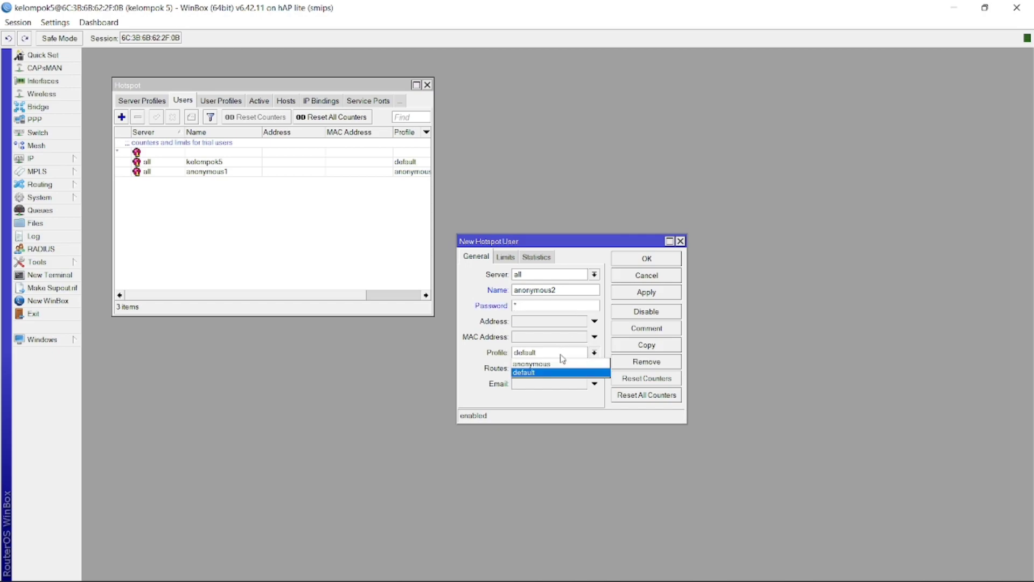
click(555, 364)
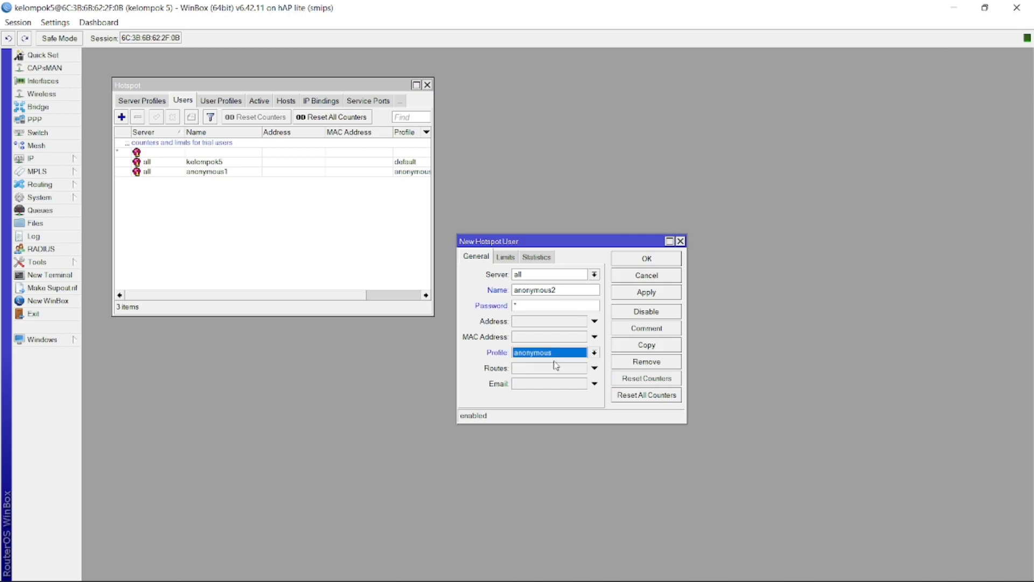
click(667, 292)
click(655, 266)
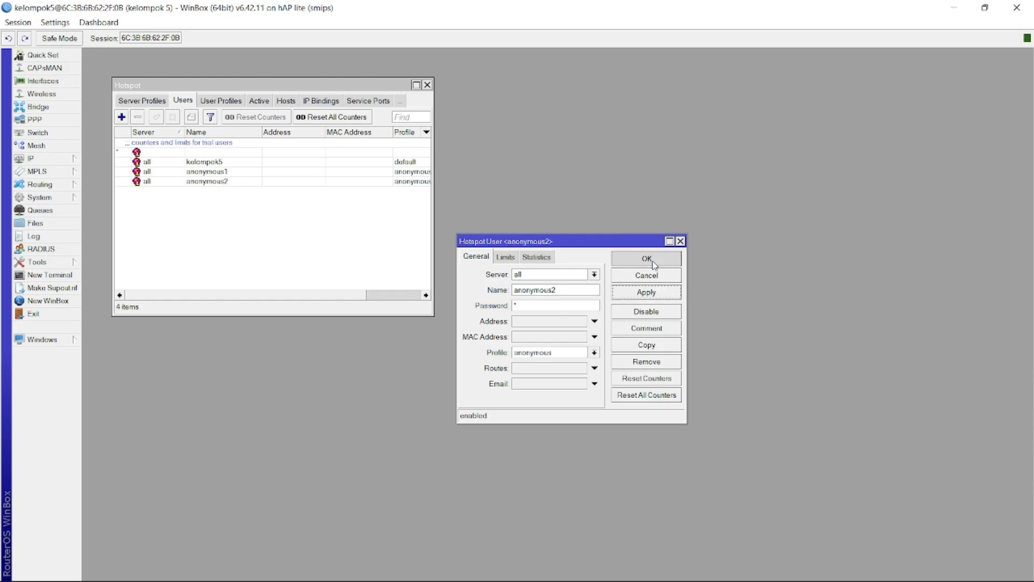
Add user anonymous3 with a password and the anonymous profile
click(125, 115)
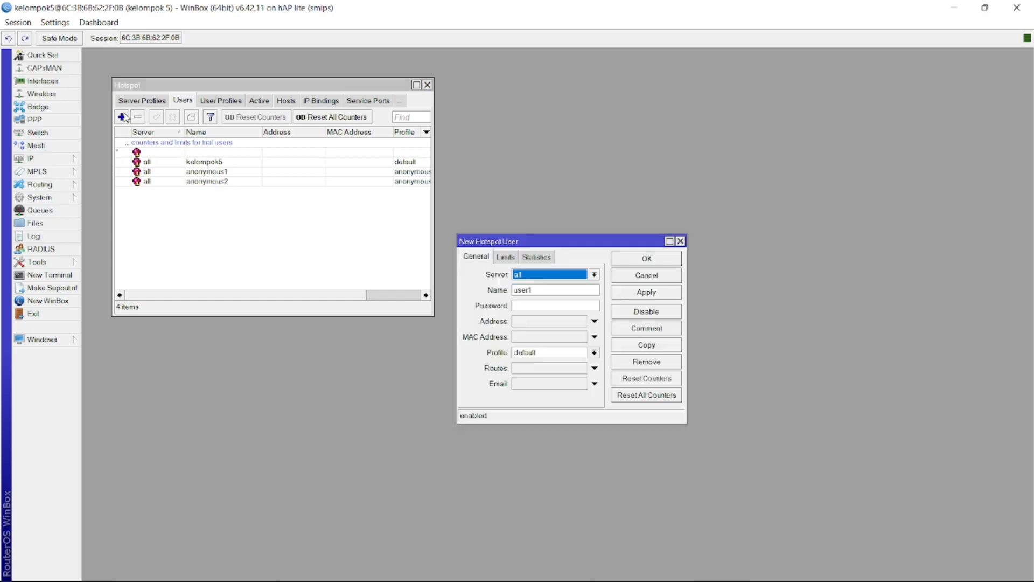
double_click(532, 291)
text(ano)
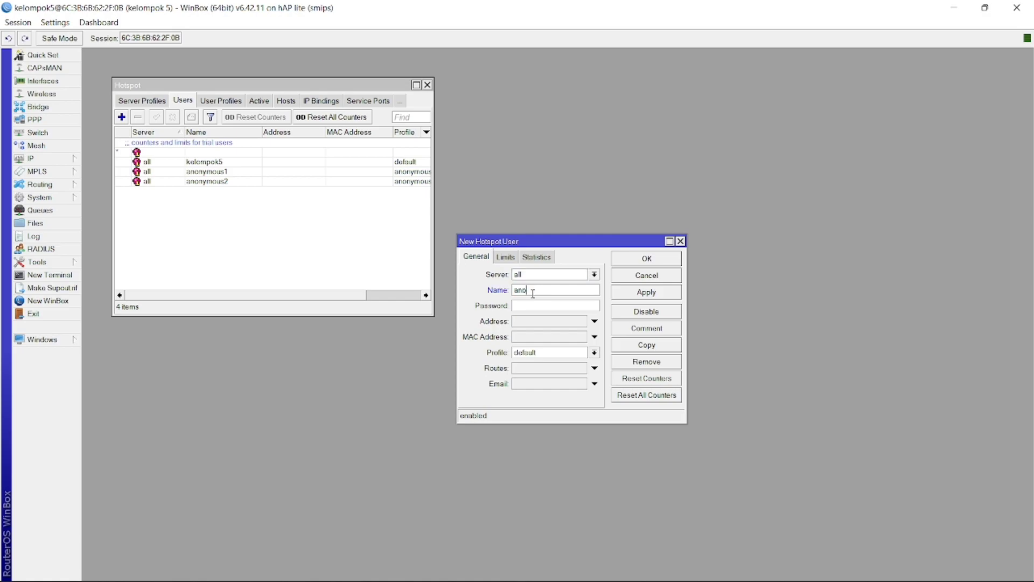
text(nymous3)
click(555, 354)
click(555, 363)
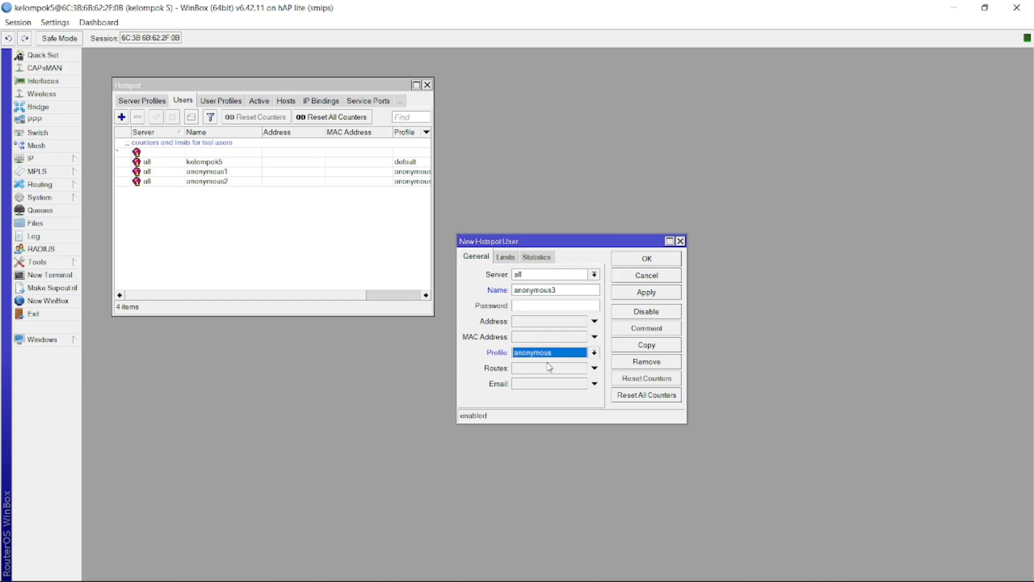
click(557, 307)
text(1)
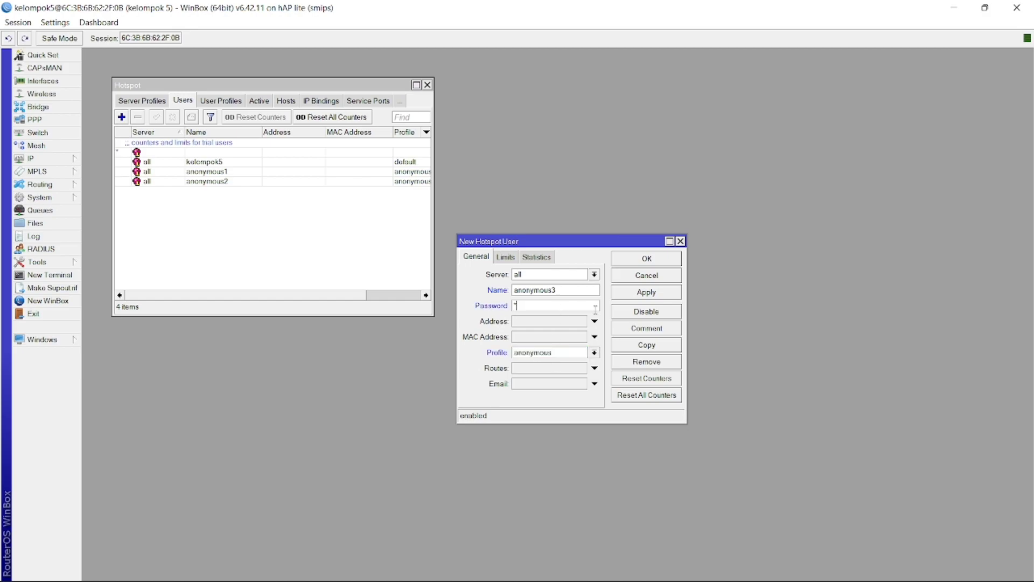
click(637, 294)
click(641, 261)
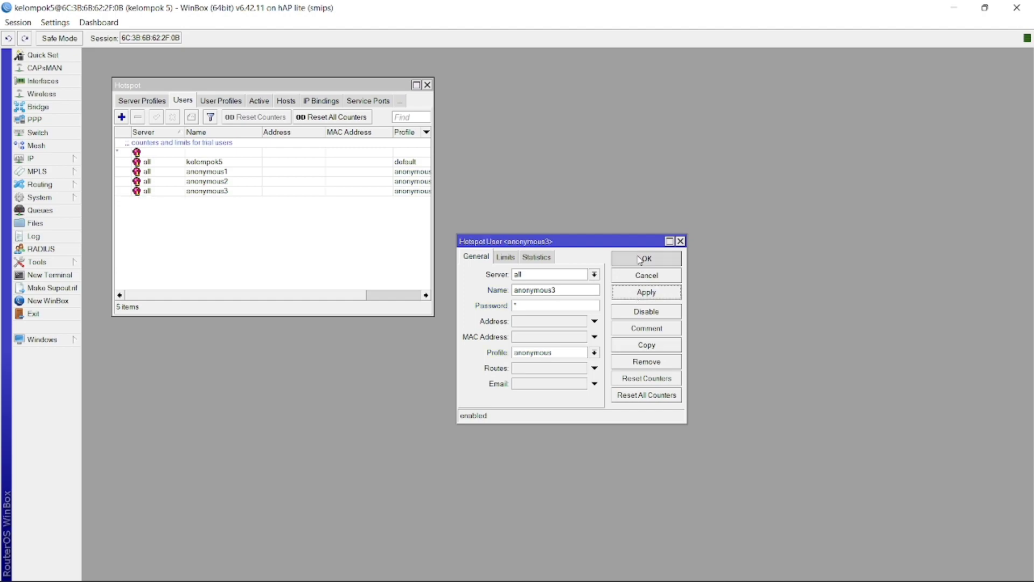
Add user anonymous4 on server all with a password and the anonymous profile
click(122, 119)
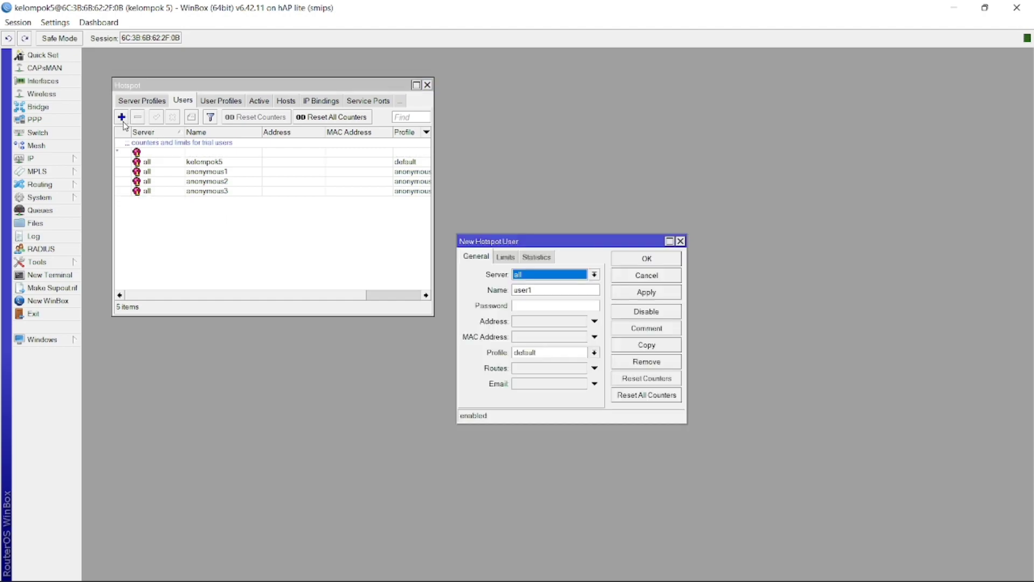
click(538, 276)
click(533, 285)
double_click(538, 291)
text(anonymous)
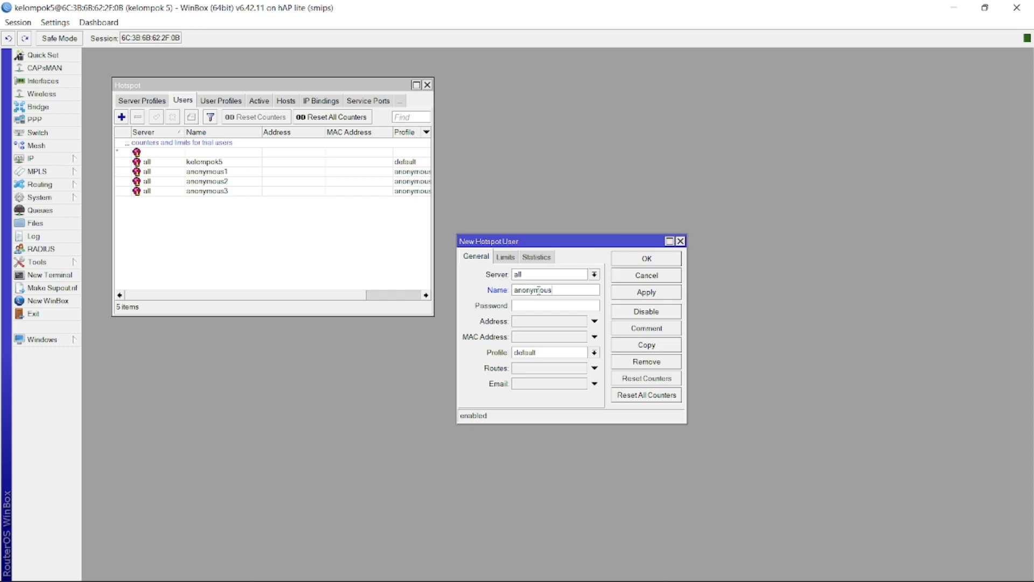
text(4)
click(550, 353)
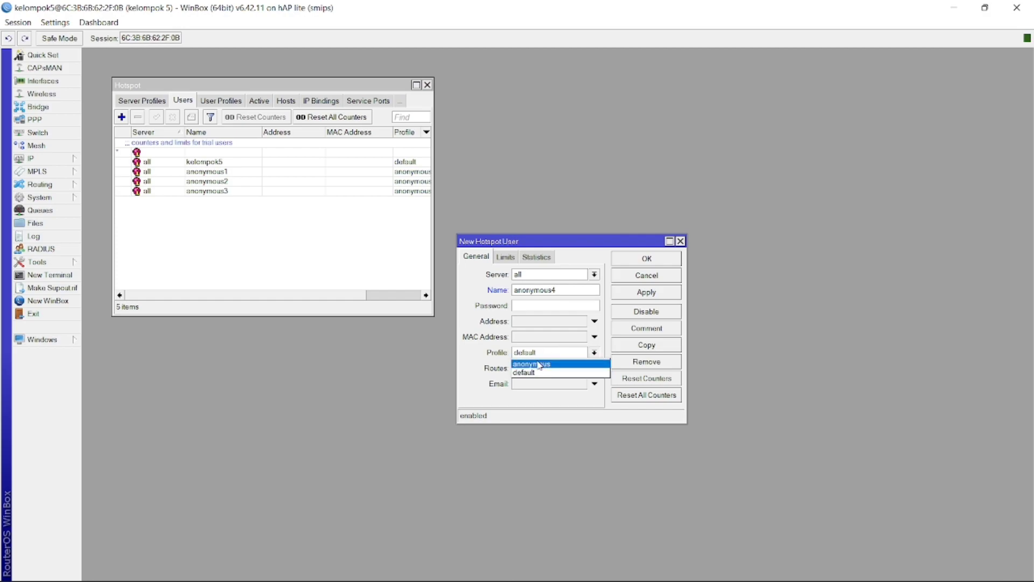
click(539, 365)
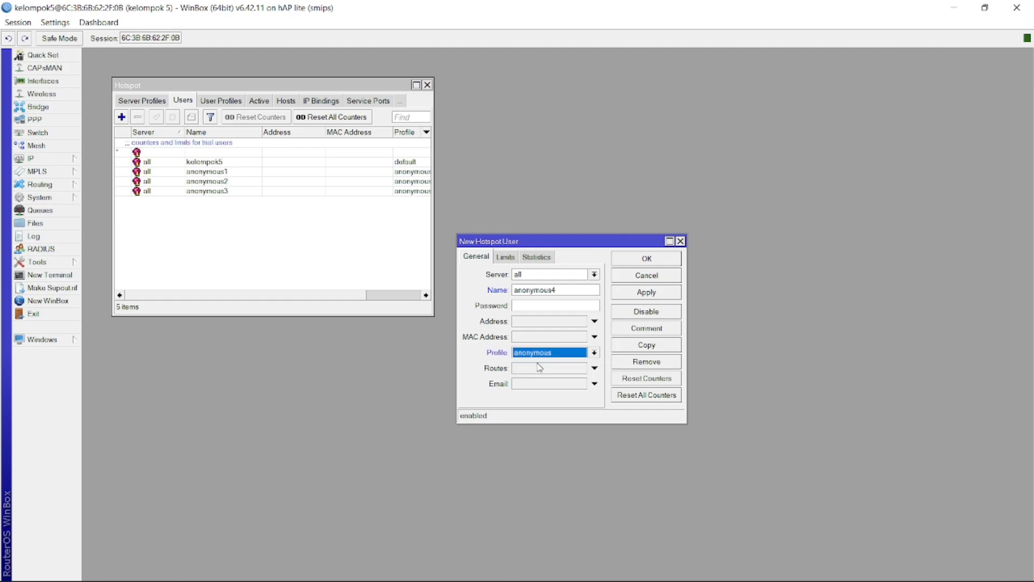
click(541, 307)
text(1)
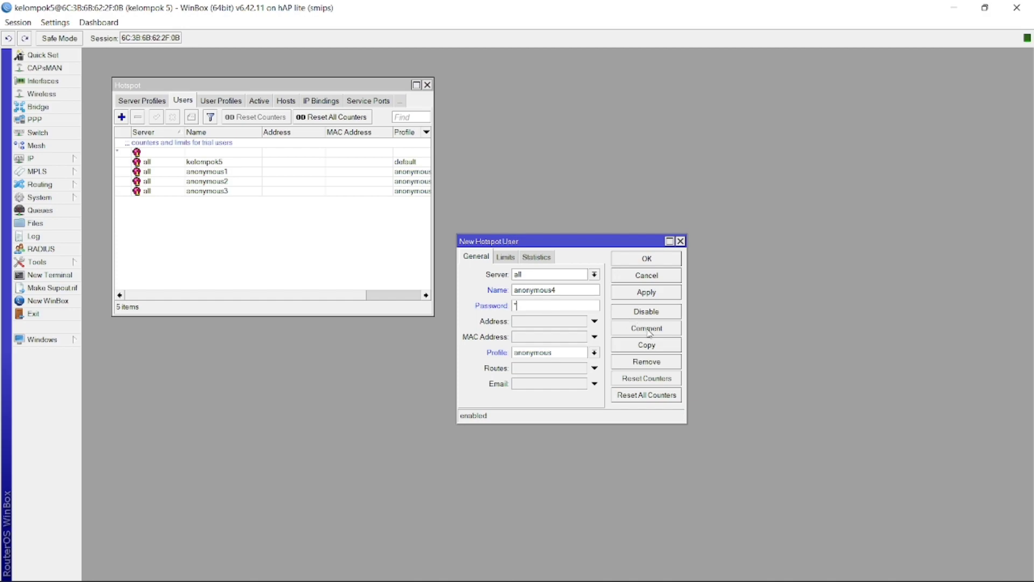
click(646, 294)
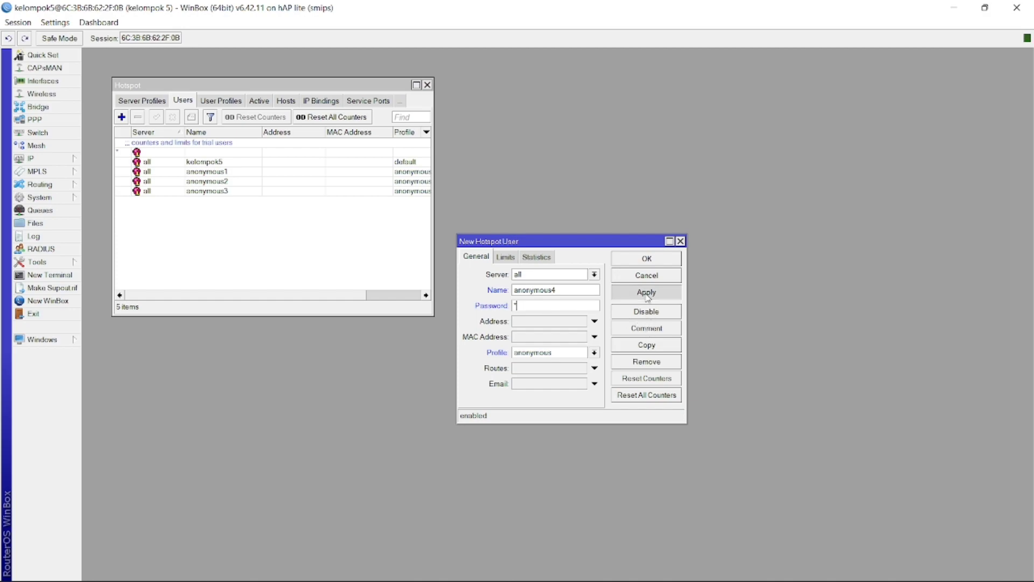
click(649, 259)
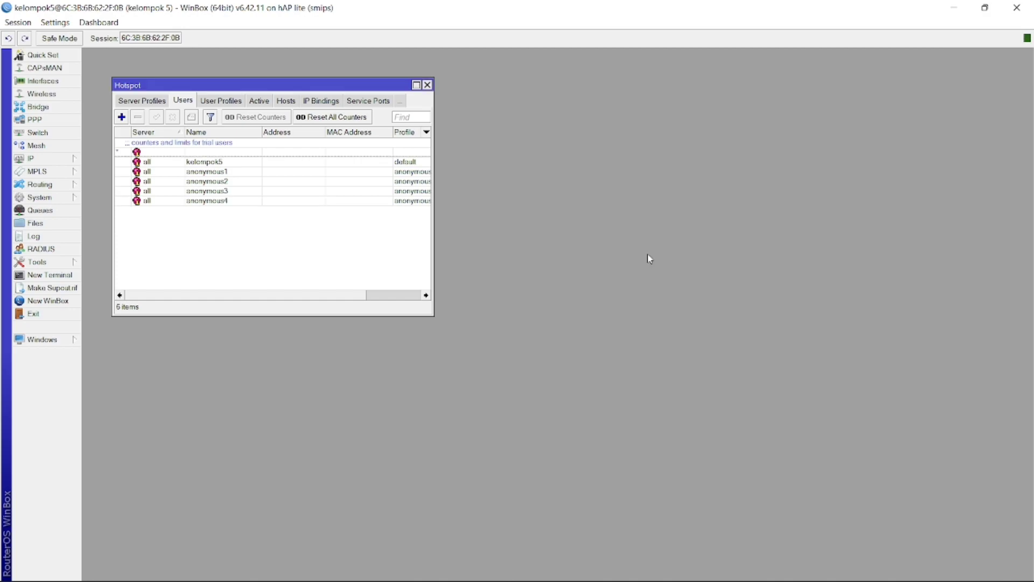
Add user anonymous5 with the anonymous profile
click(121, 117)
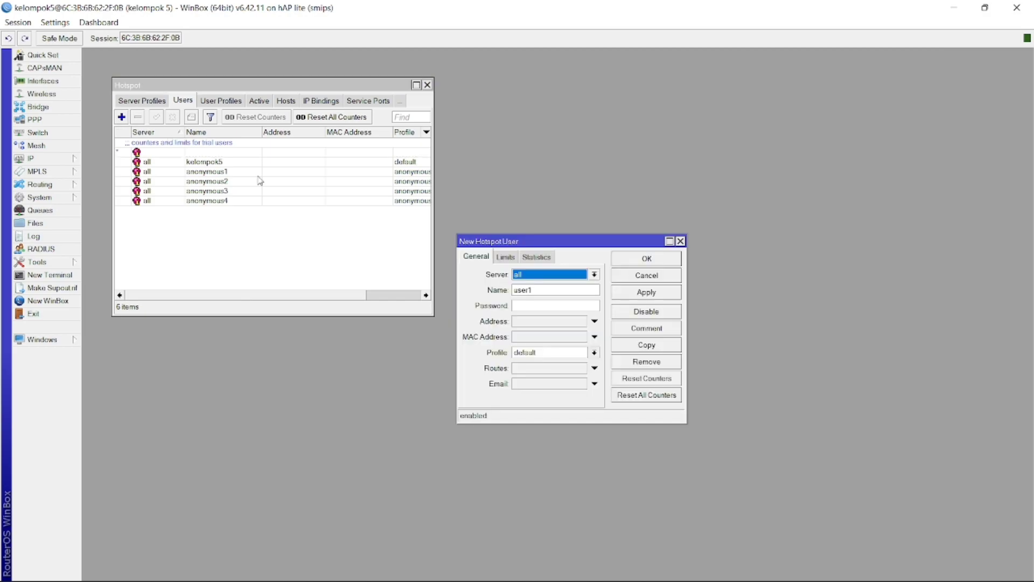
click(526, 289)
double_click(525, 289)
text(anonymous5)
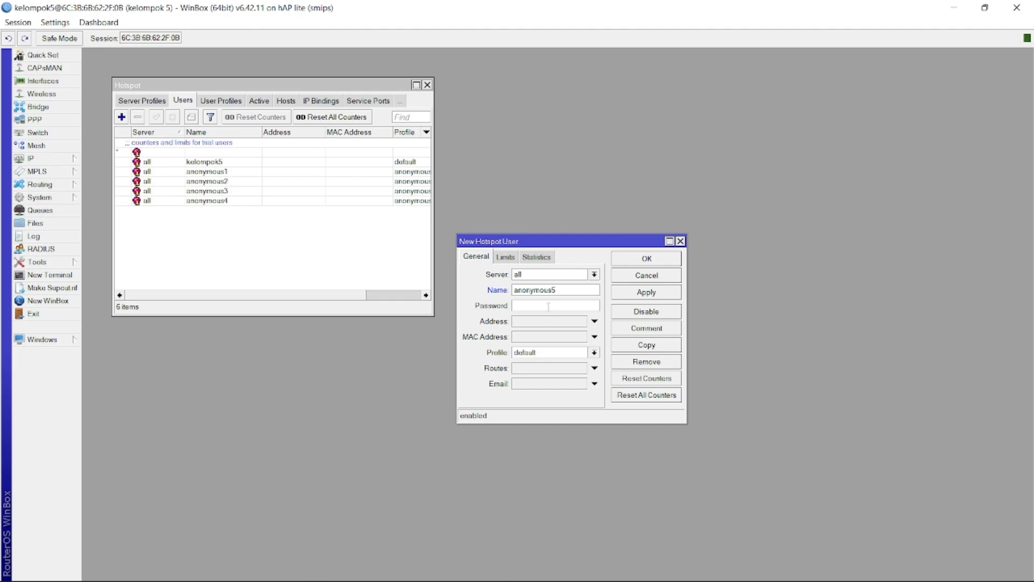
click(572, 353)
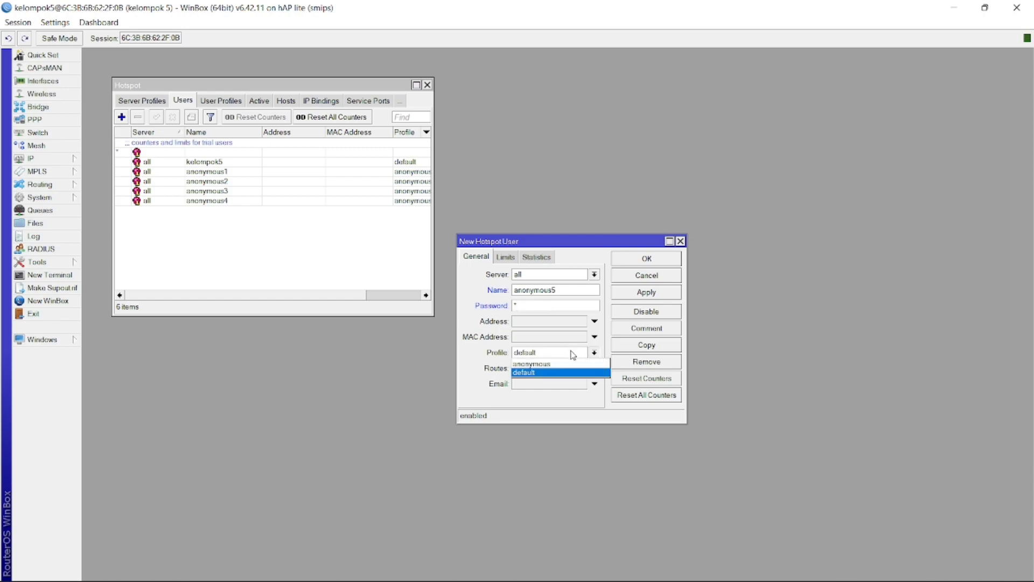
click(563, 364)
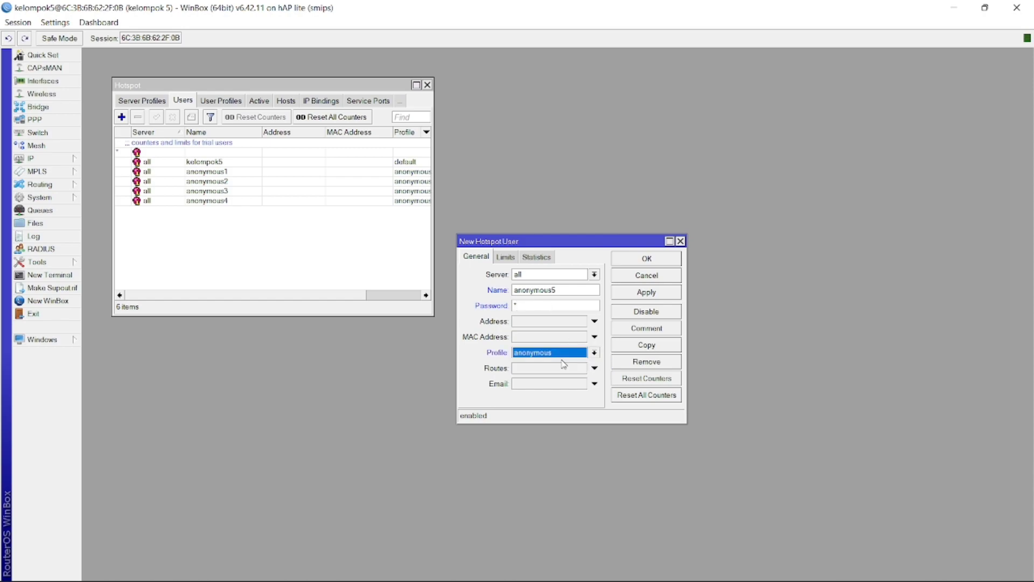
click(649, 294)
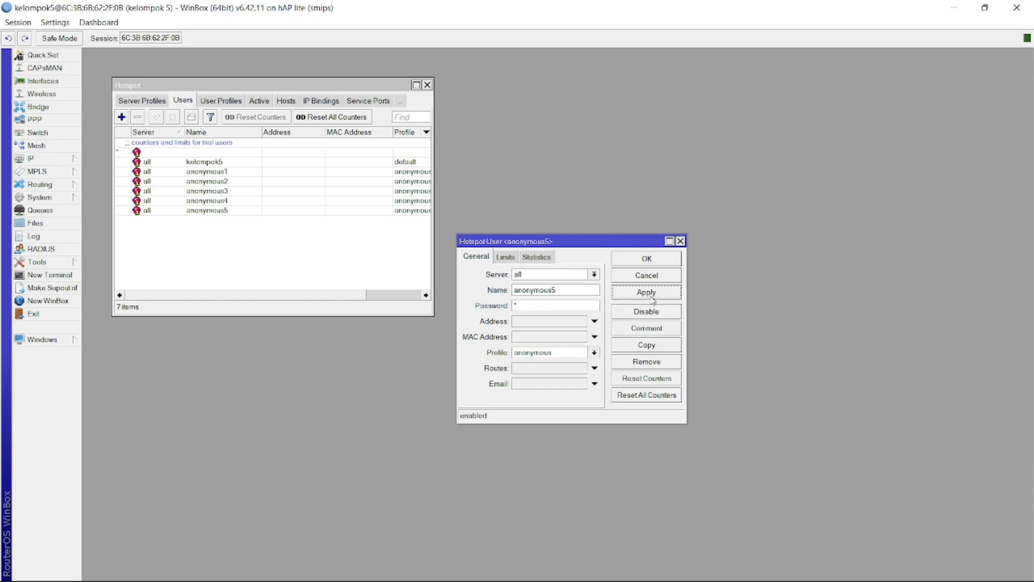
click(634, 263)
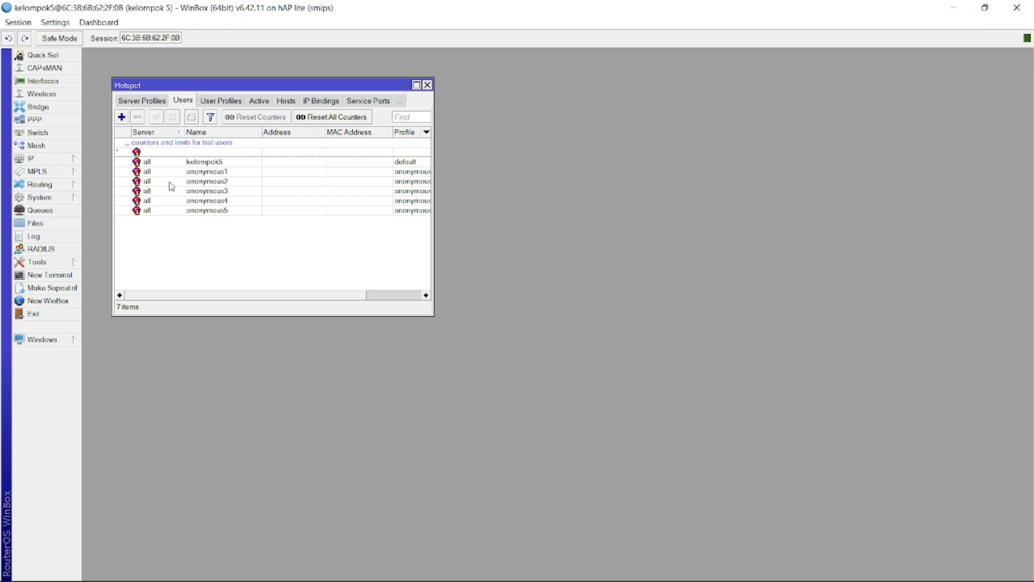
Disable the Ethernet adapter from Network and Sharing Center's adapter settings
click(958, 15)
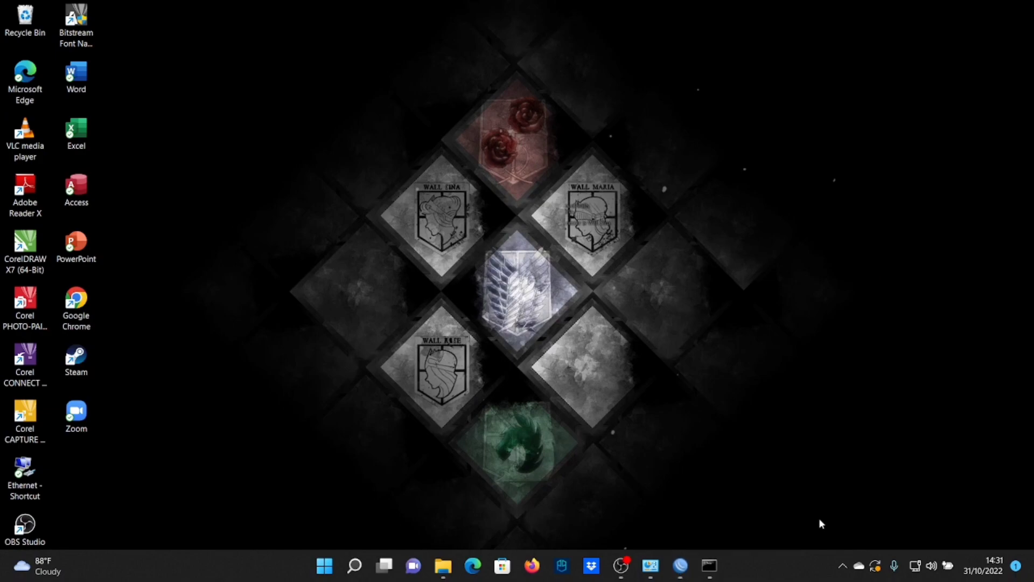
key(alt+Tab)
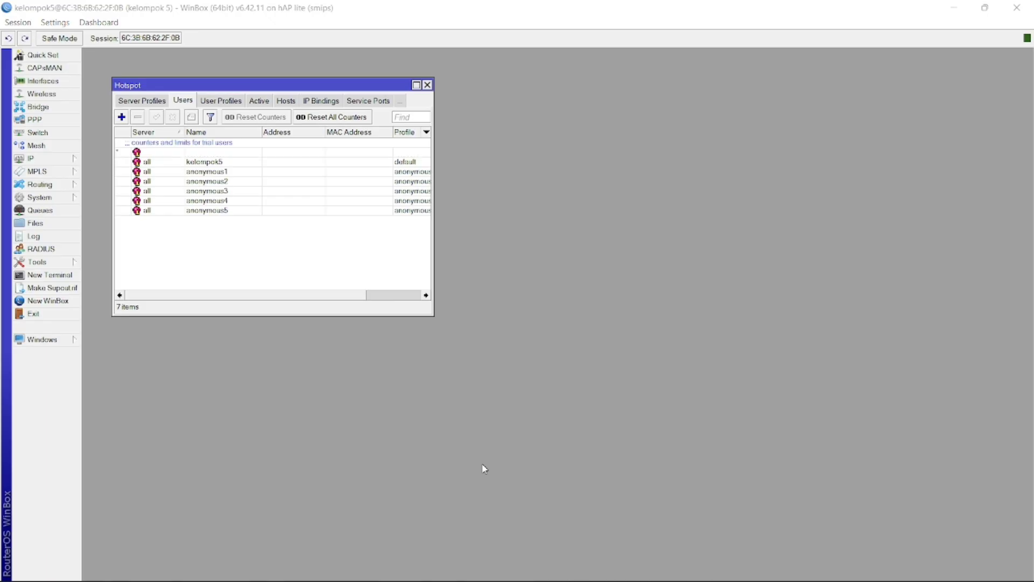
key(alt+Tab)
key(Tab)
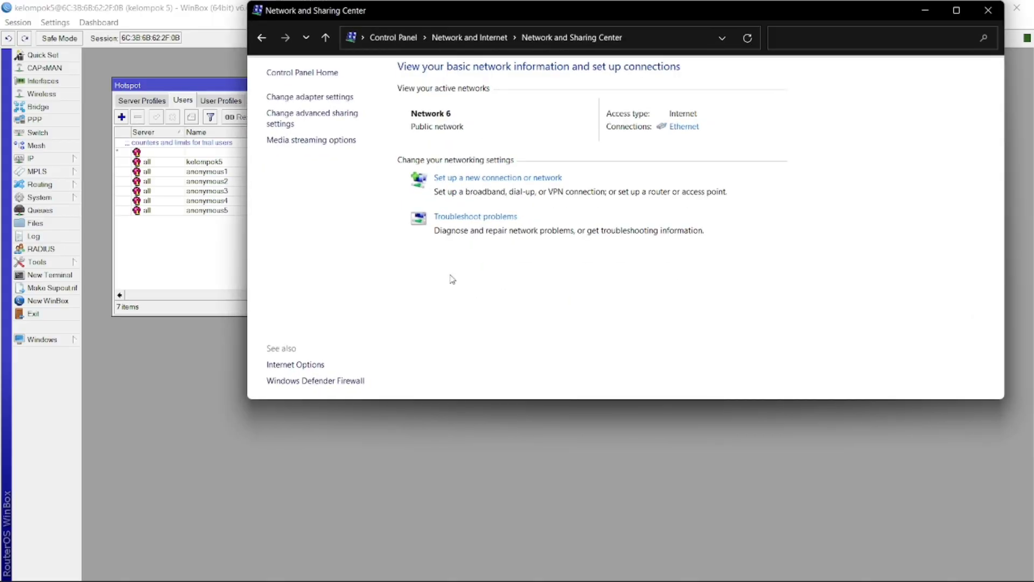
click(305, 96)
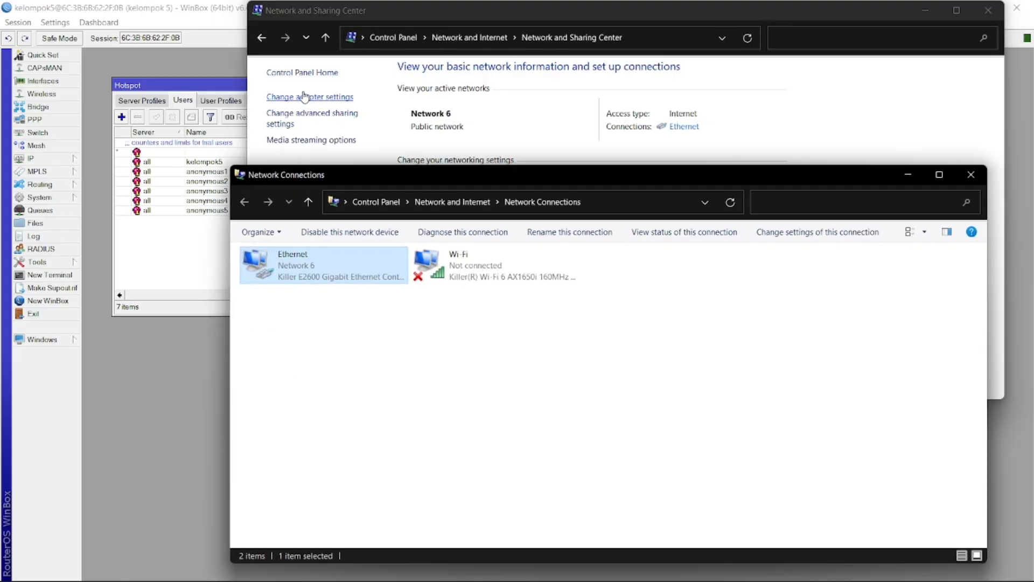
right_click(298, 264)
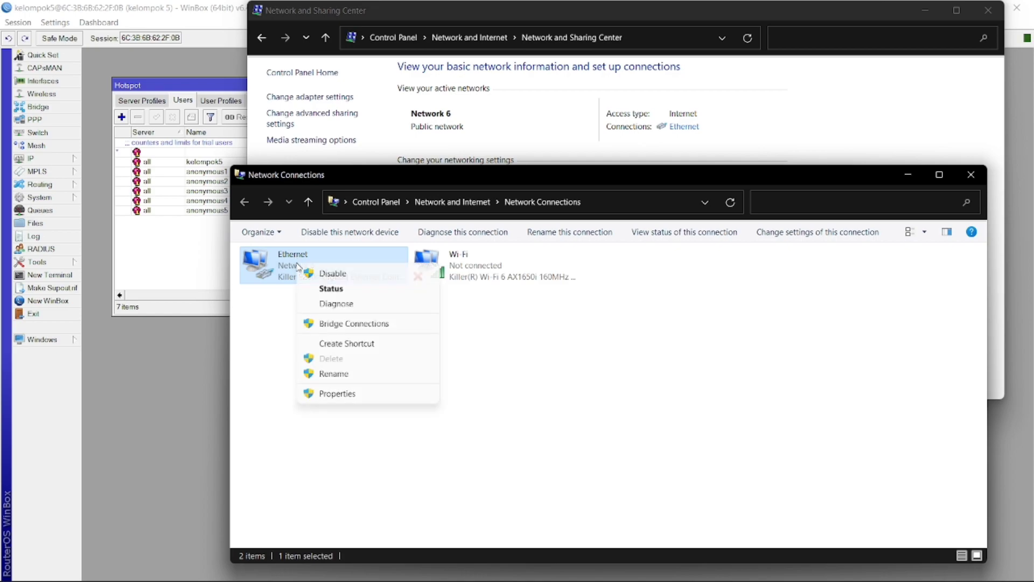
click(323, 275)
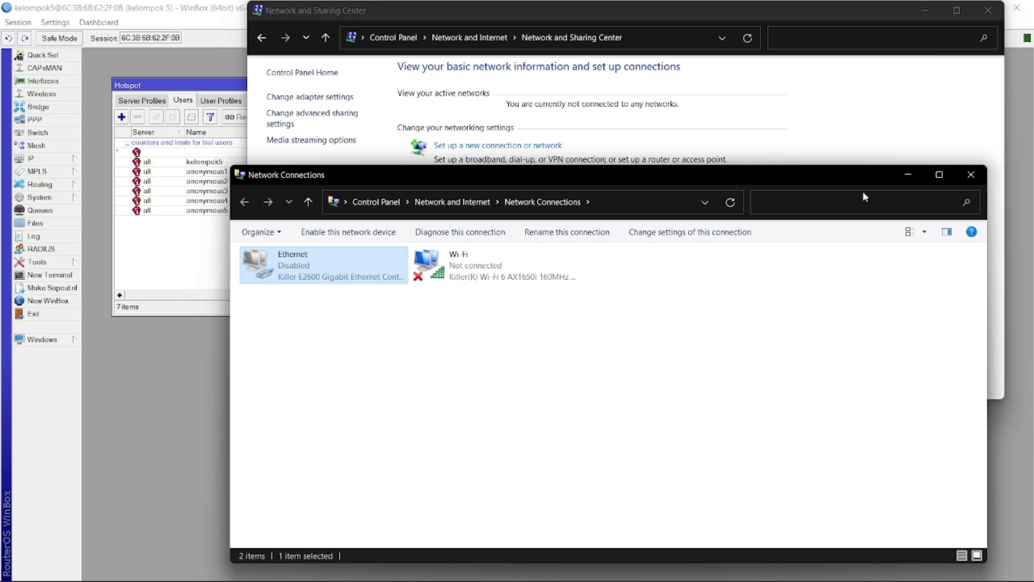
Minimize the network windows and WinBox to show the desktop
click(909, 174)
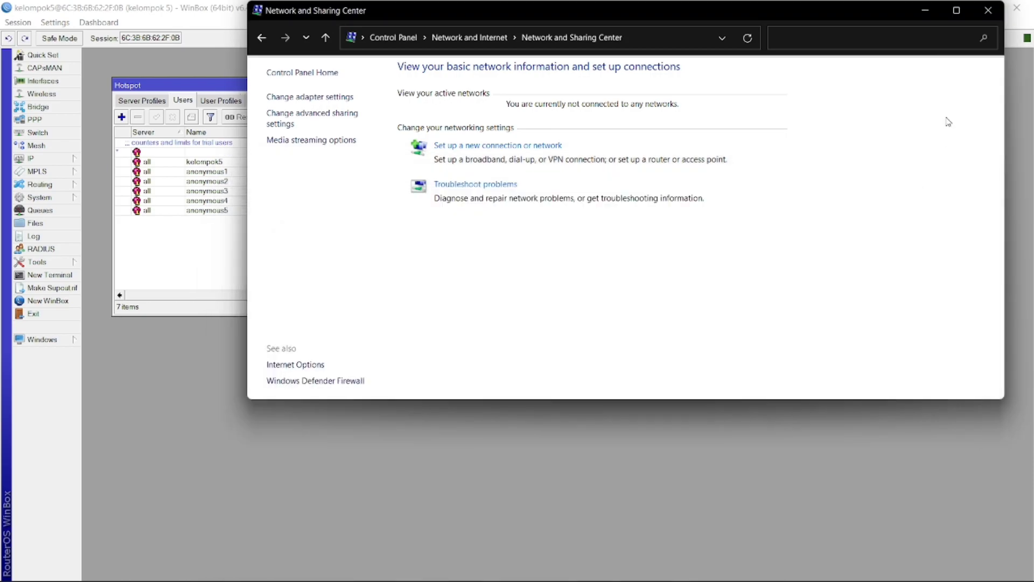
click(930, 8)
click(959, 6)
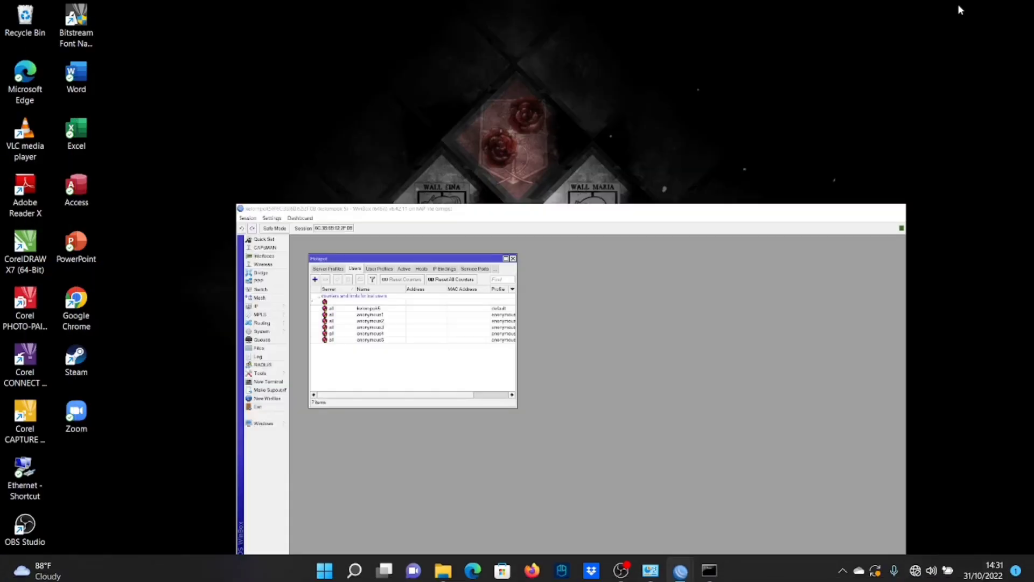
click(916, 568)
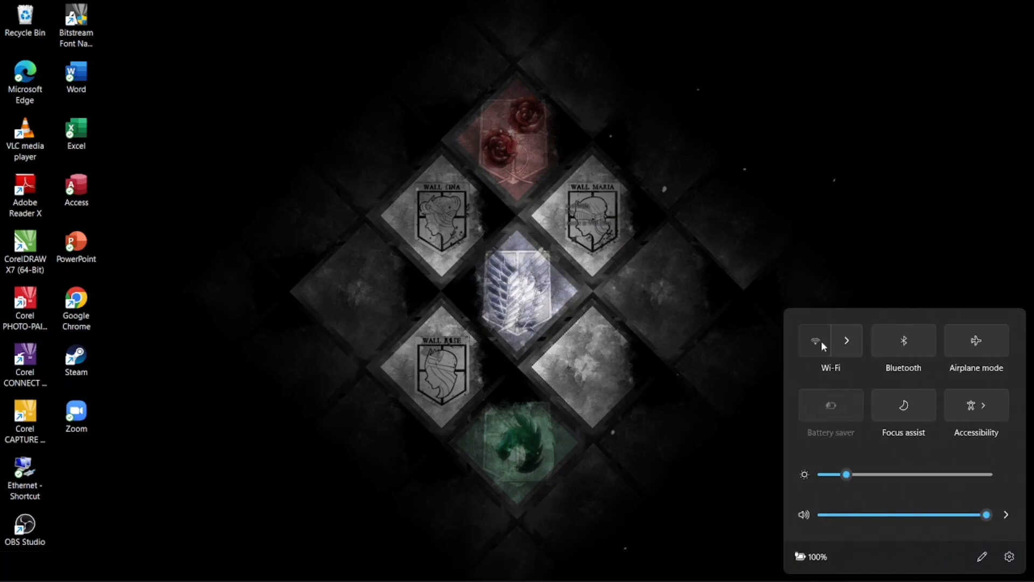
click(822, 342)
click(845, 347)
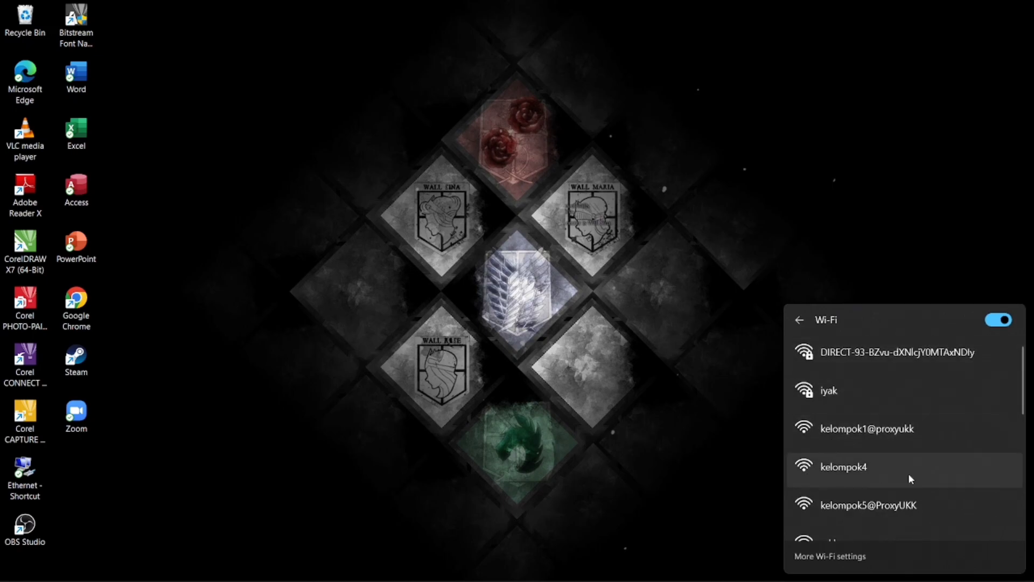
click(905, 499)
click(947, 522)
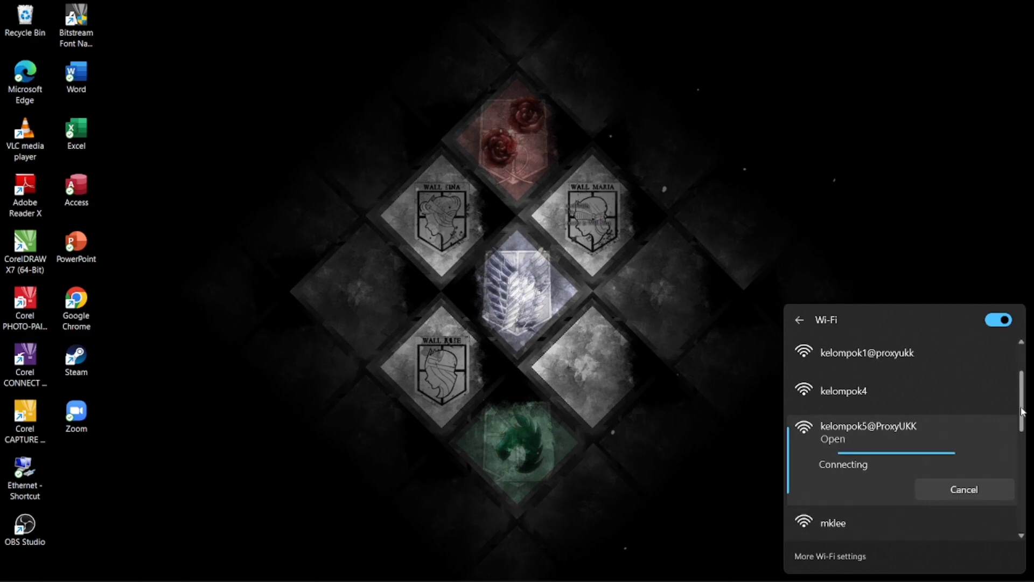
scroll(1023, 409, down, 3)
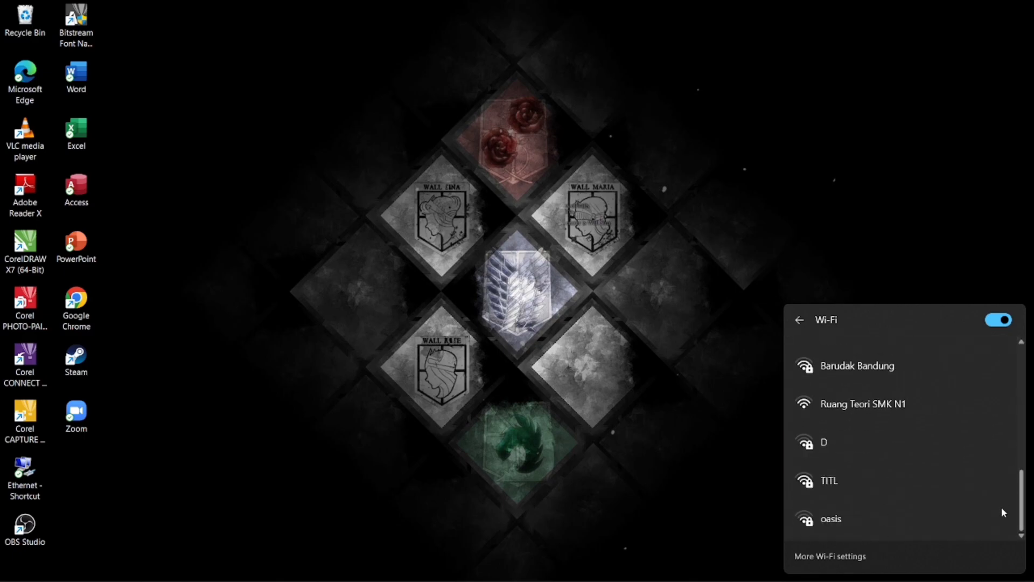
scroll(1006, 464, up, 5)
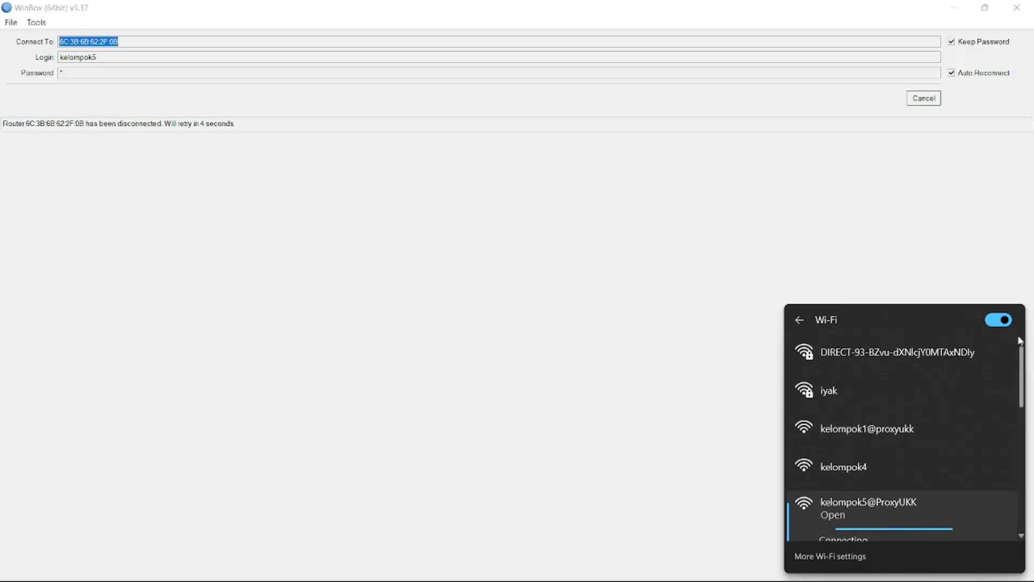
scroll(1016, 358, down, 5)
scroll(1023, 366, up, 5)
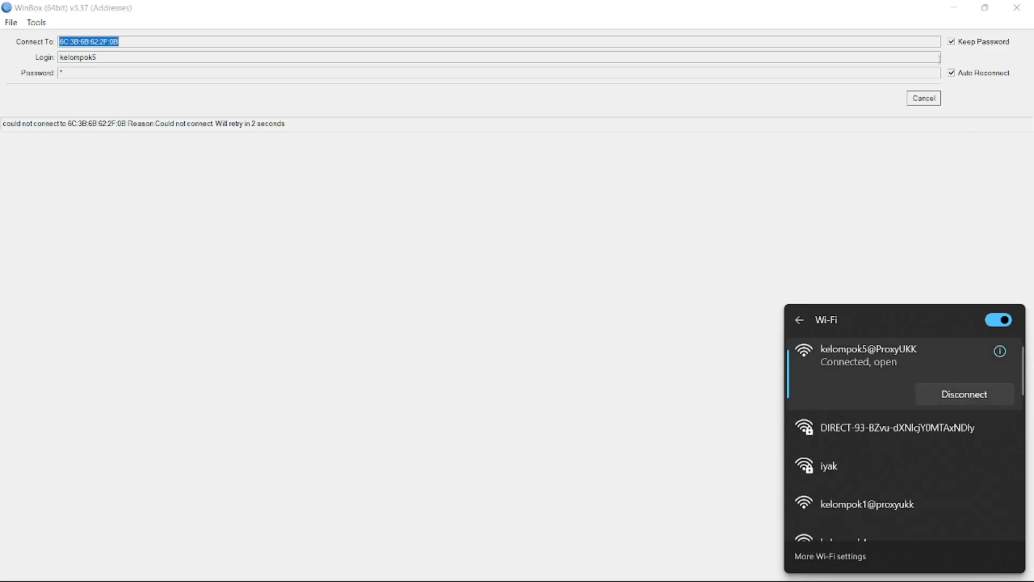
click(955, 8)
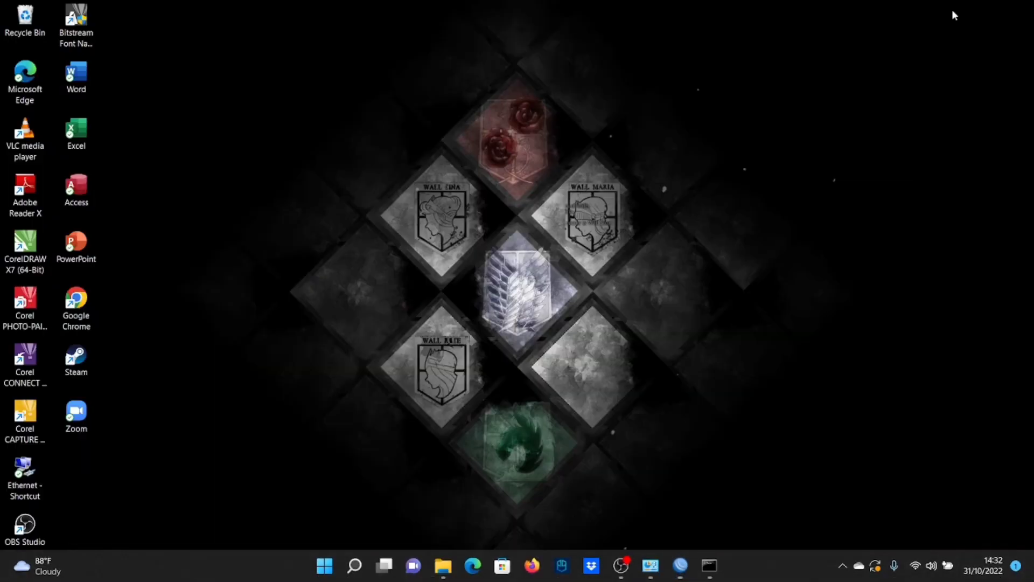
click(916, 571)
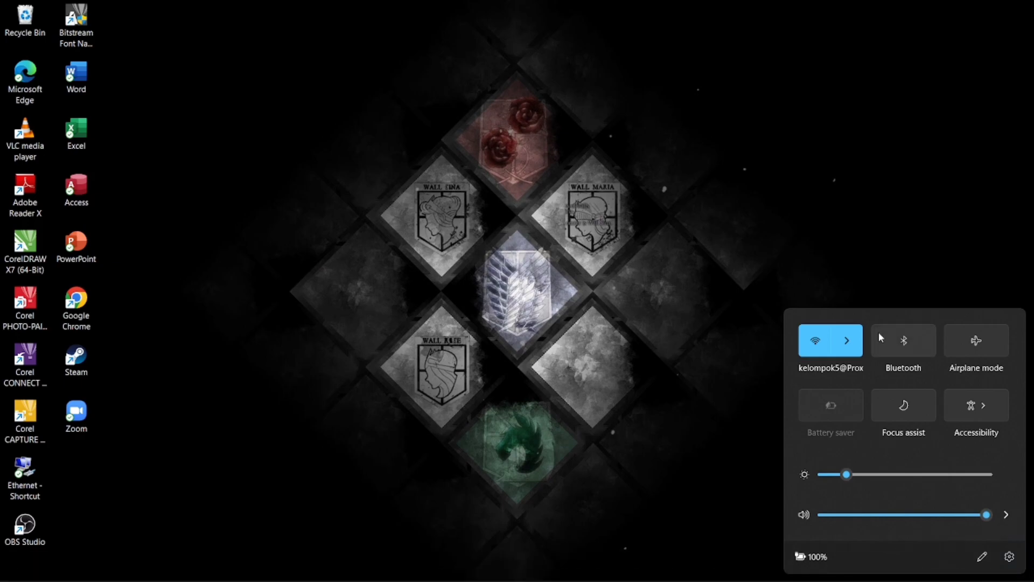
click(854, 345)
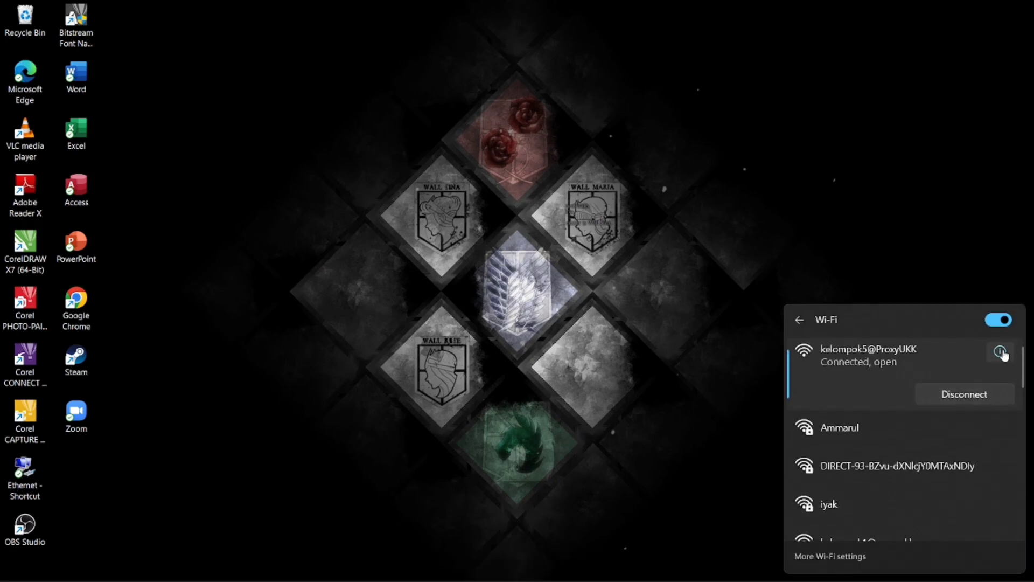
click(999, 351)
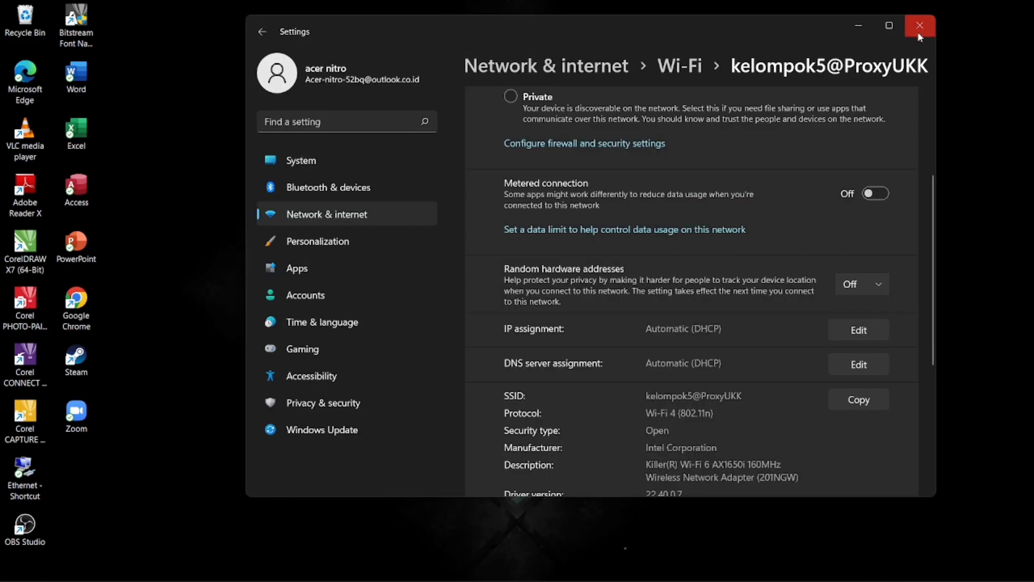
click(916, 27)
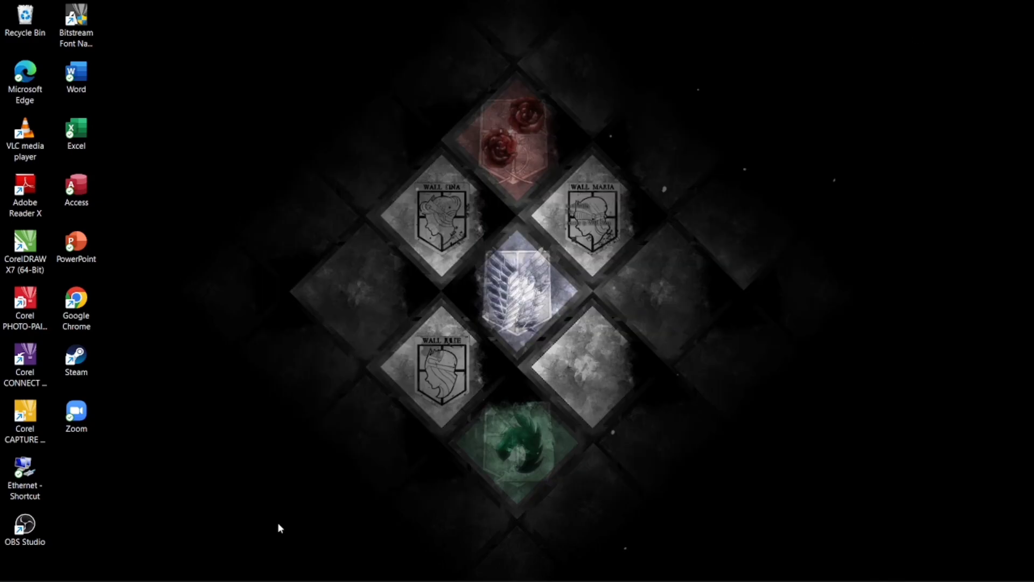
mouse_move(237, 579)
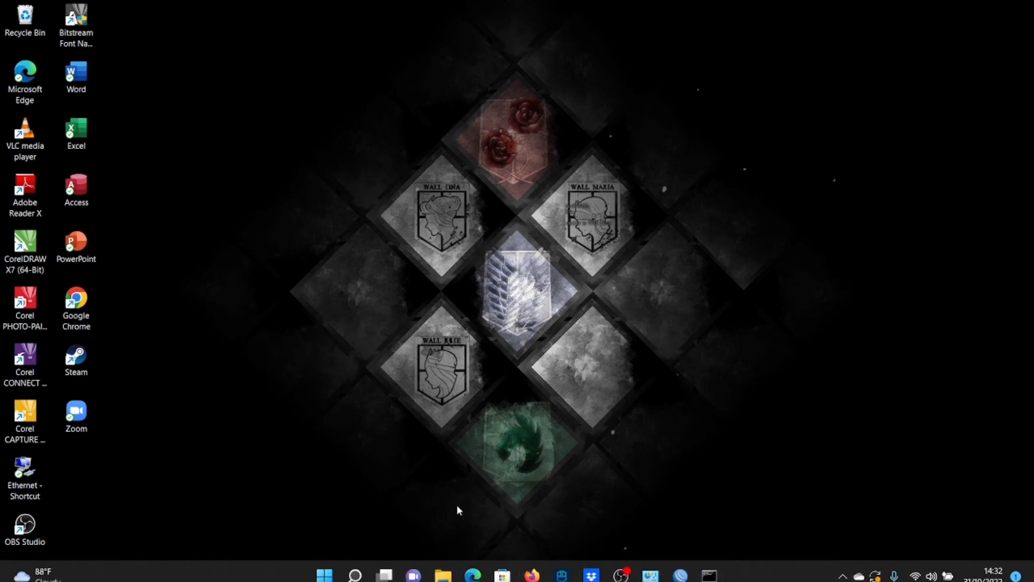
Launch Chrome and load the hotspot login page at 192.168.200.1
double_click(84, 292)
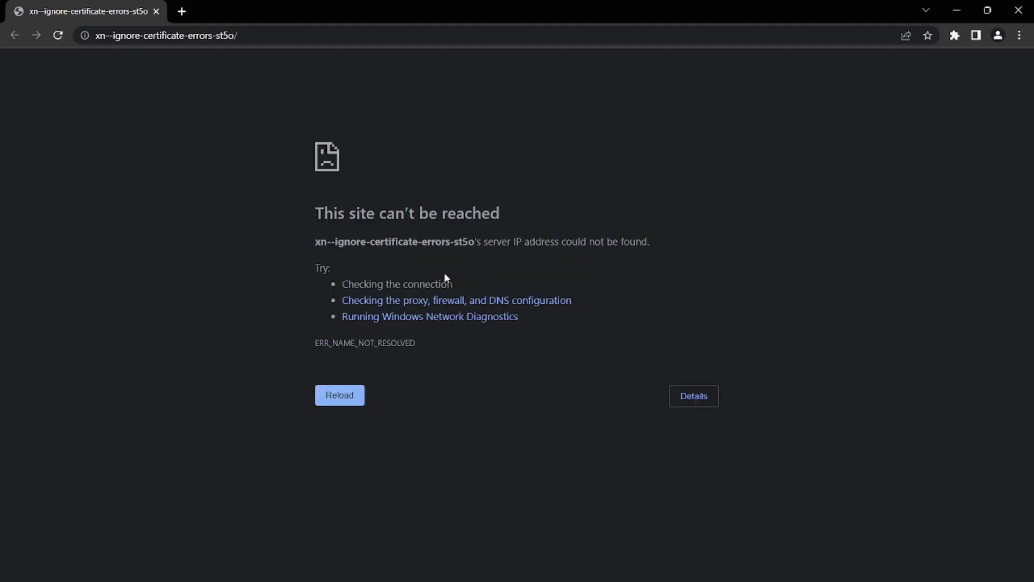
click(333, 401)
click(183, 11)
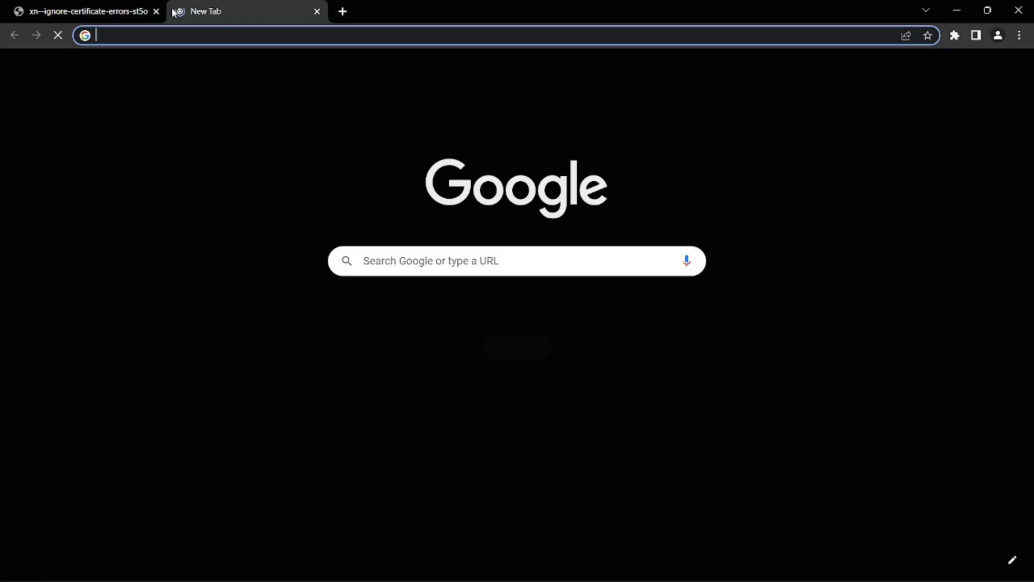
click(156, 11)
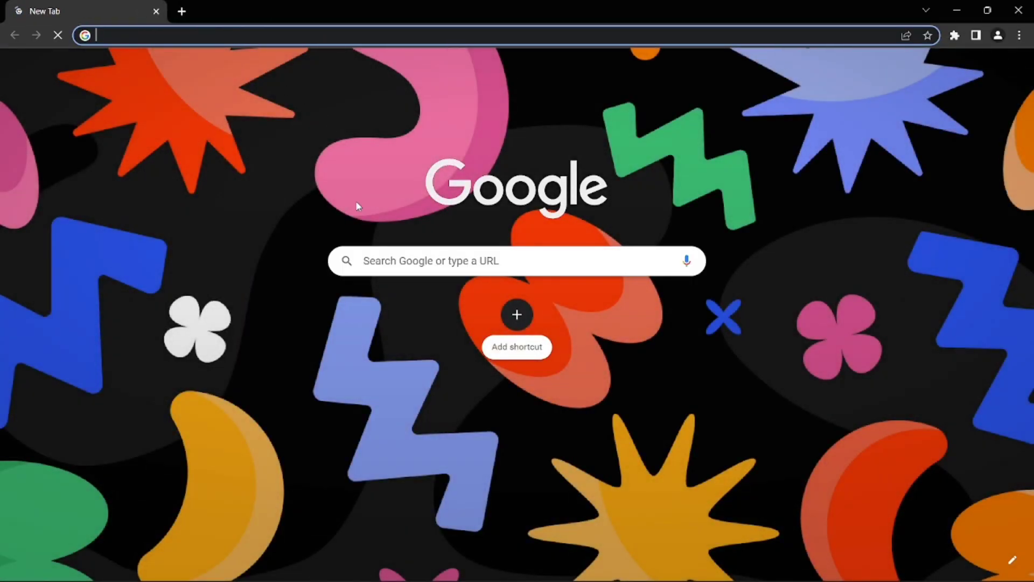
text(192.168.200.)
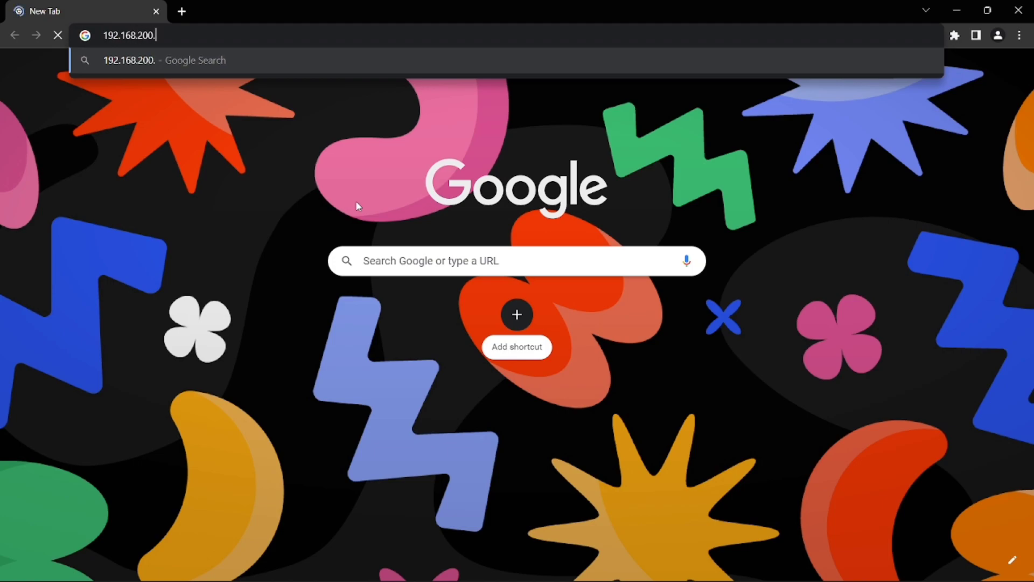
text(1)
key(Return)
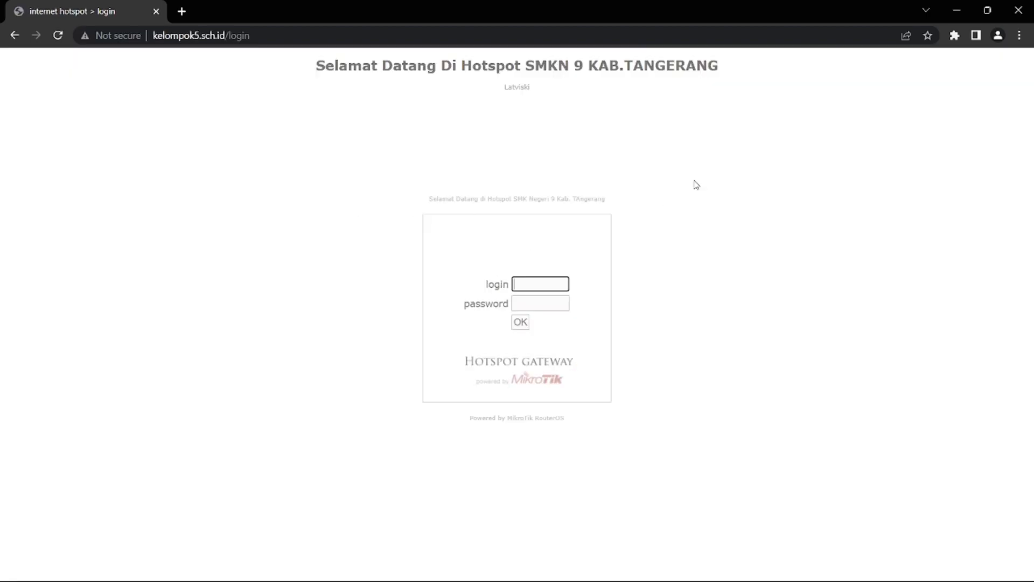
click(953, 12)
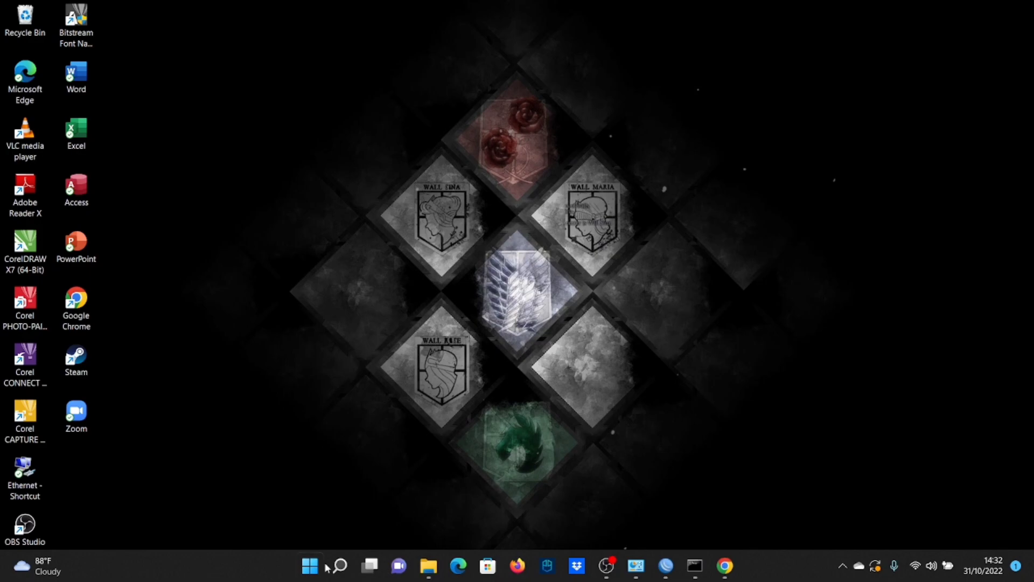
click(722, 574)
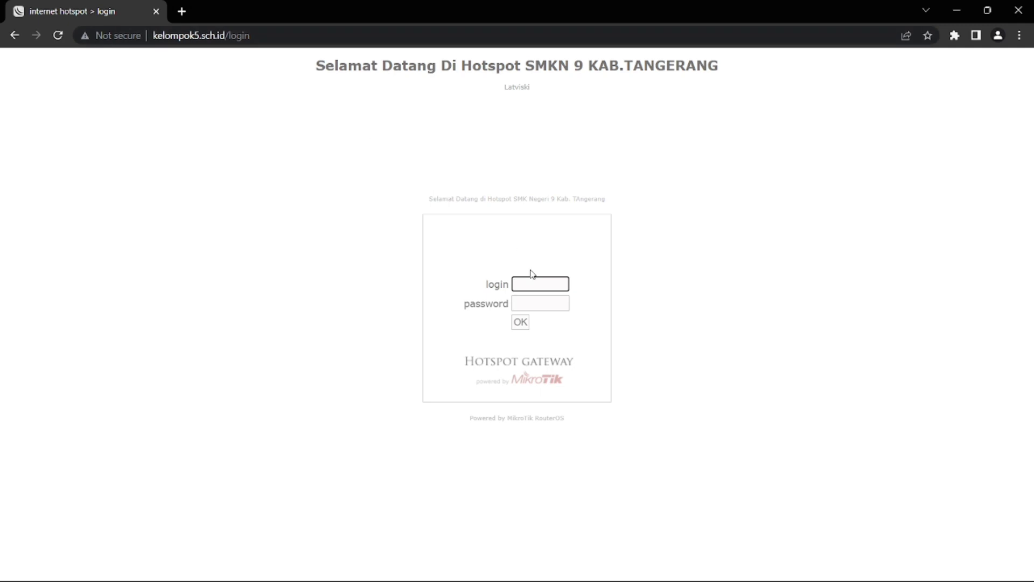
Log in to the hotspot as anonymous1 with its password, then open a new tab
click(532, 286)
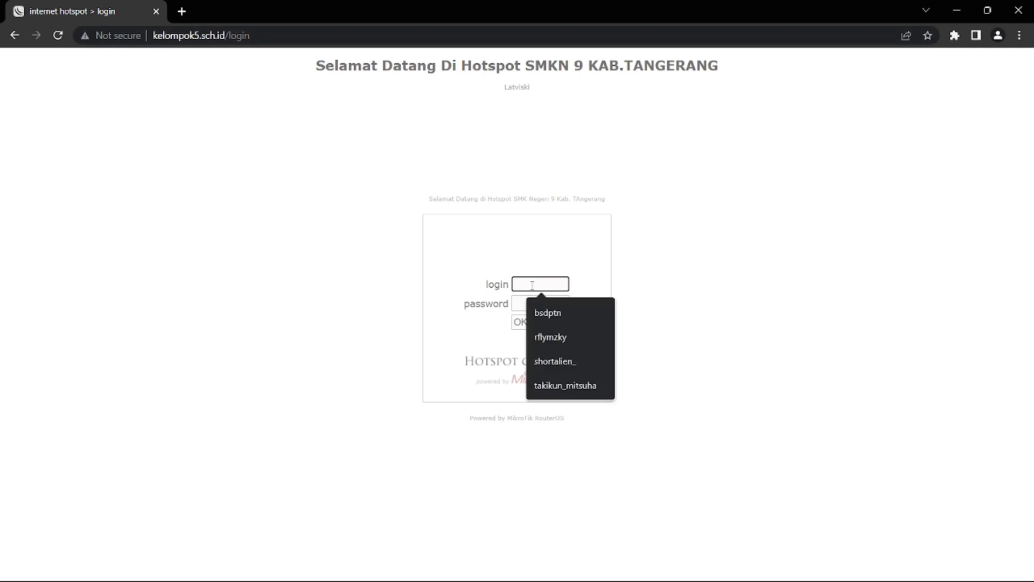
text(anonymous1)
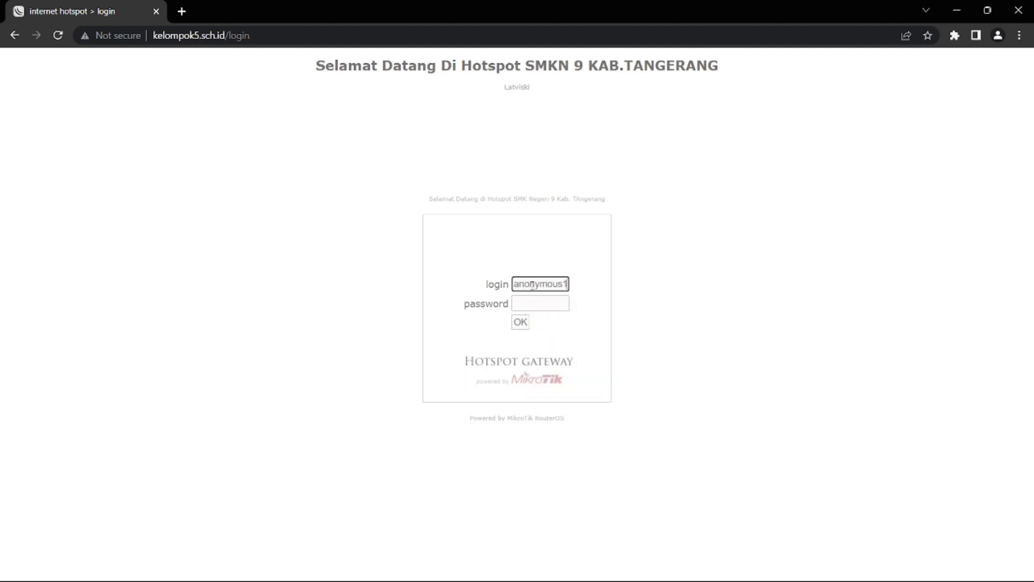
click(541, 298)
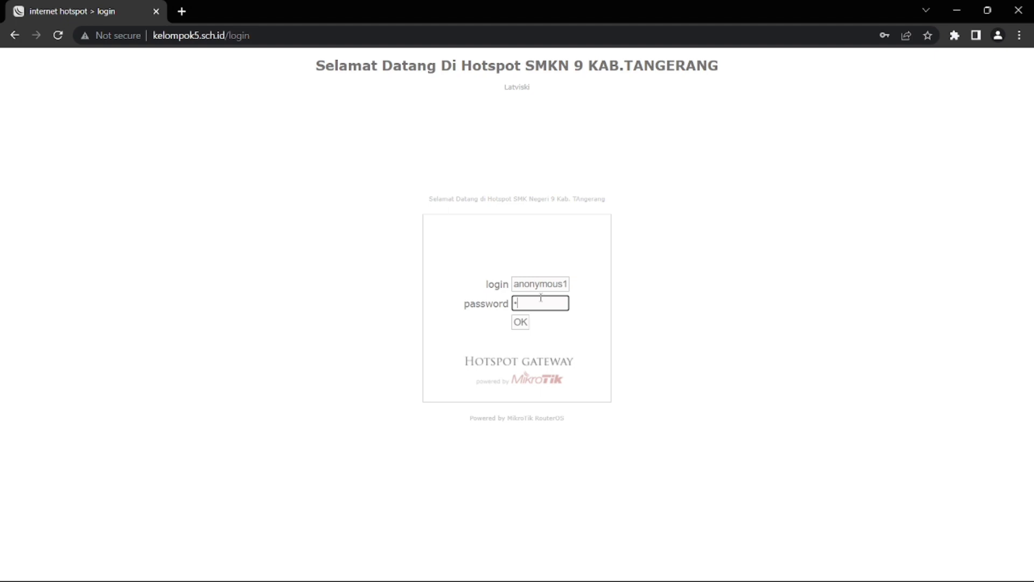
click(526, 322)
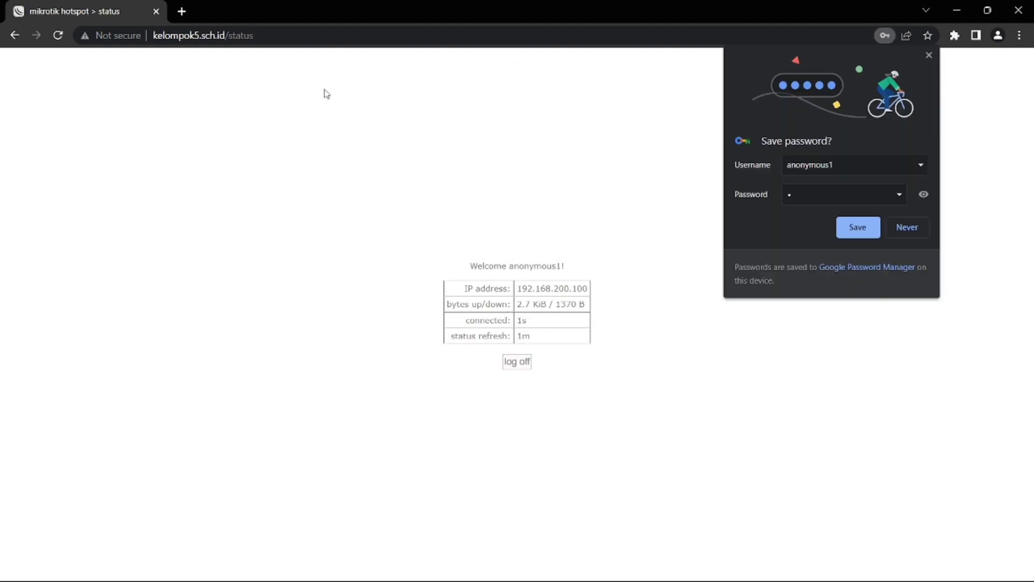
click(187, 14)
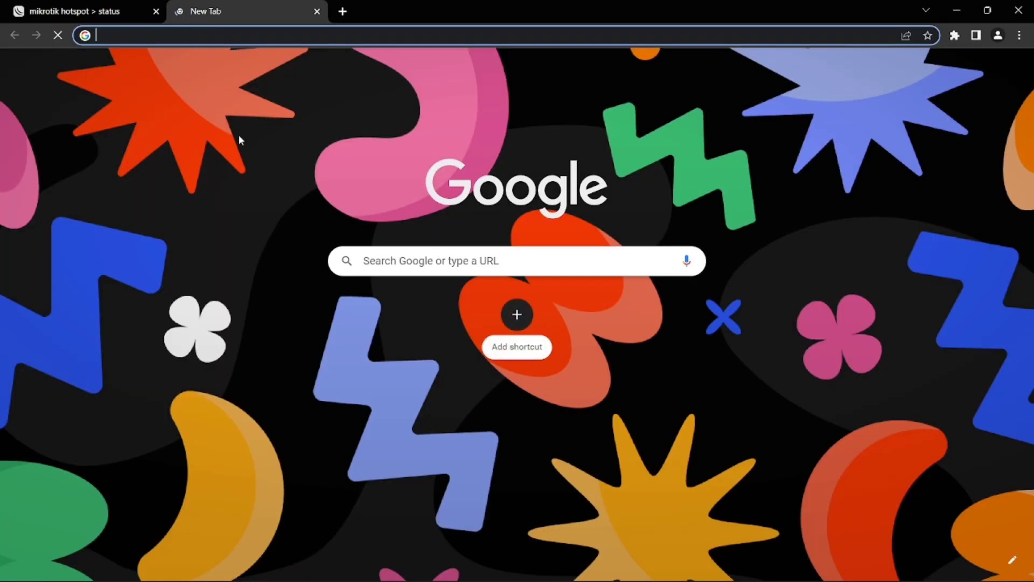
Search Google for 'speedtest' and open the Fast.com result
text(te)
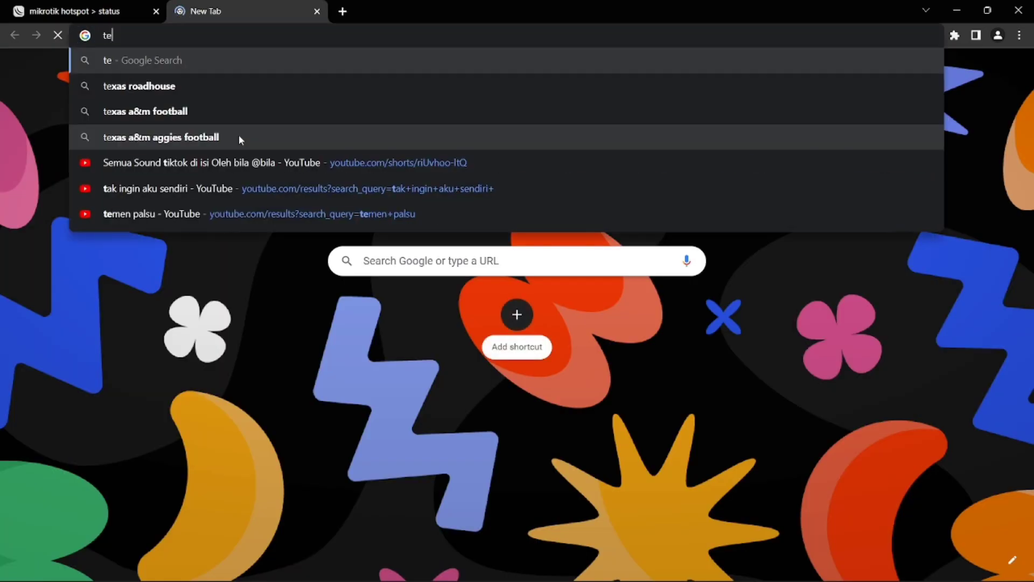
key(BackSpace)
key(BackSpace)
text(speedtest)
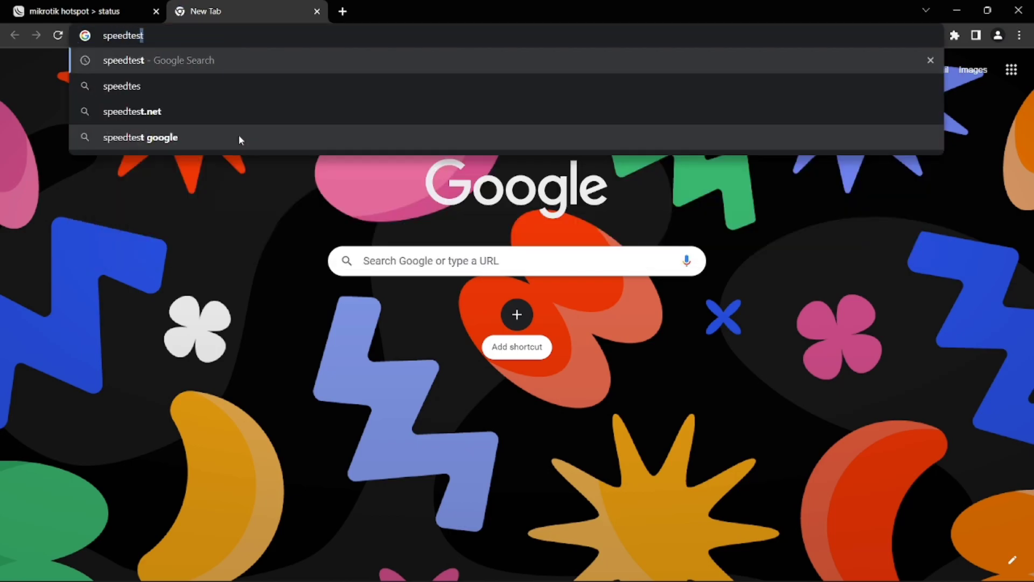
key(Return)
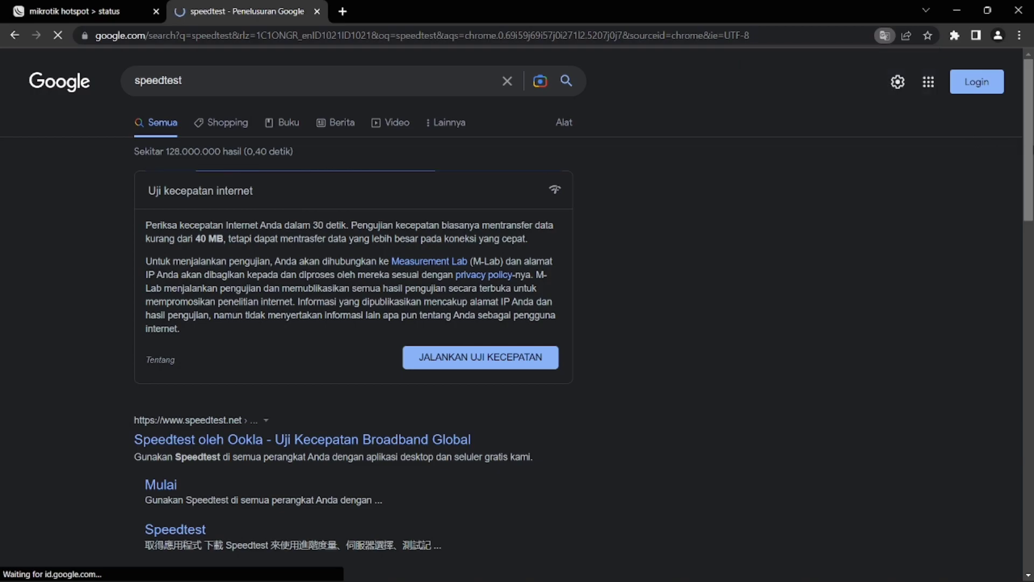
scroll(517, 323, down, 8)
scroll(464, 523, down, 4)
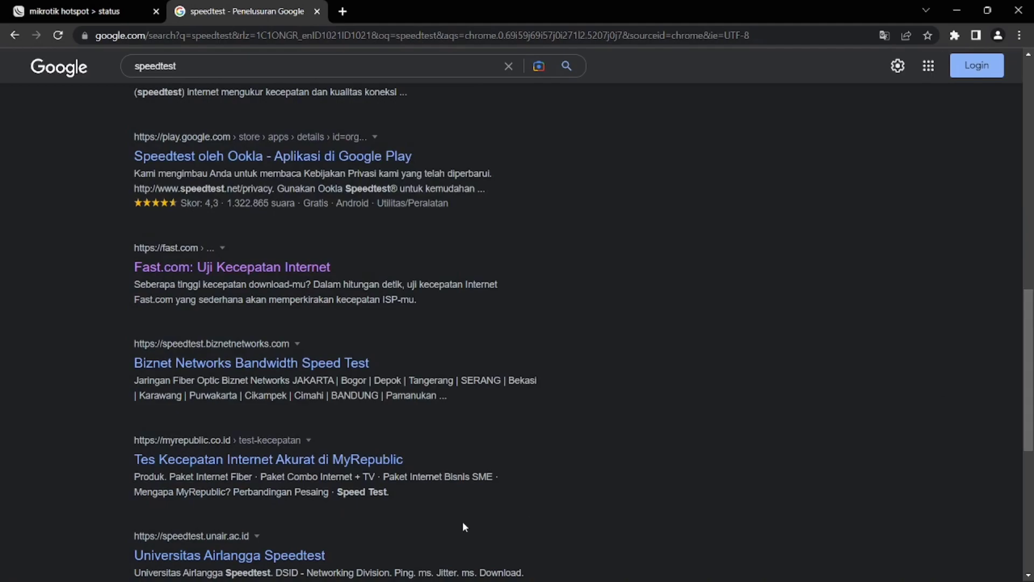
click(281, 272)
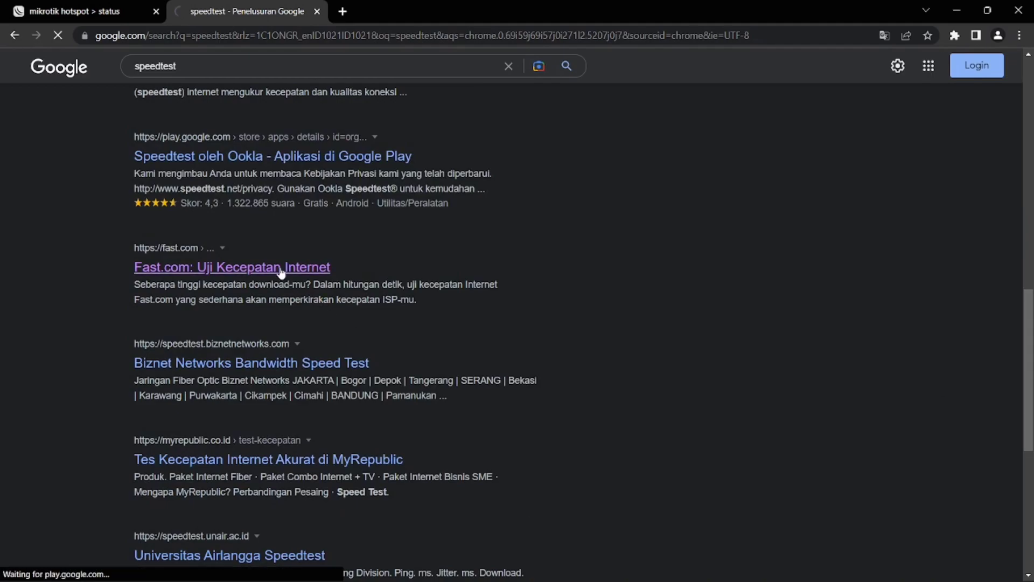
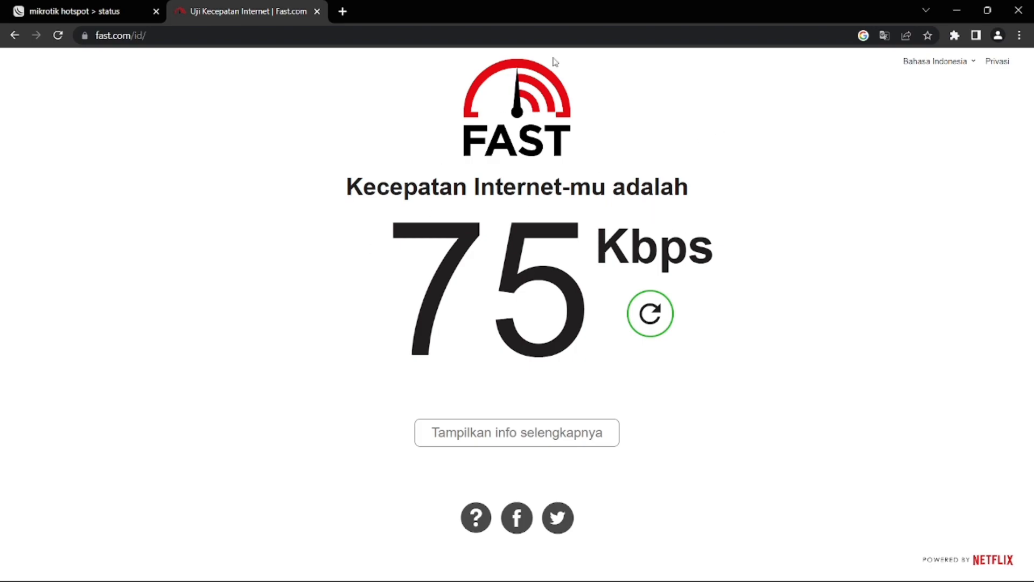
Compare the hotspot status tab with the Fast.com result showing 75 Kbps
click(75, 6)
click(253, 7)
click(125, 4)
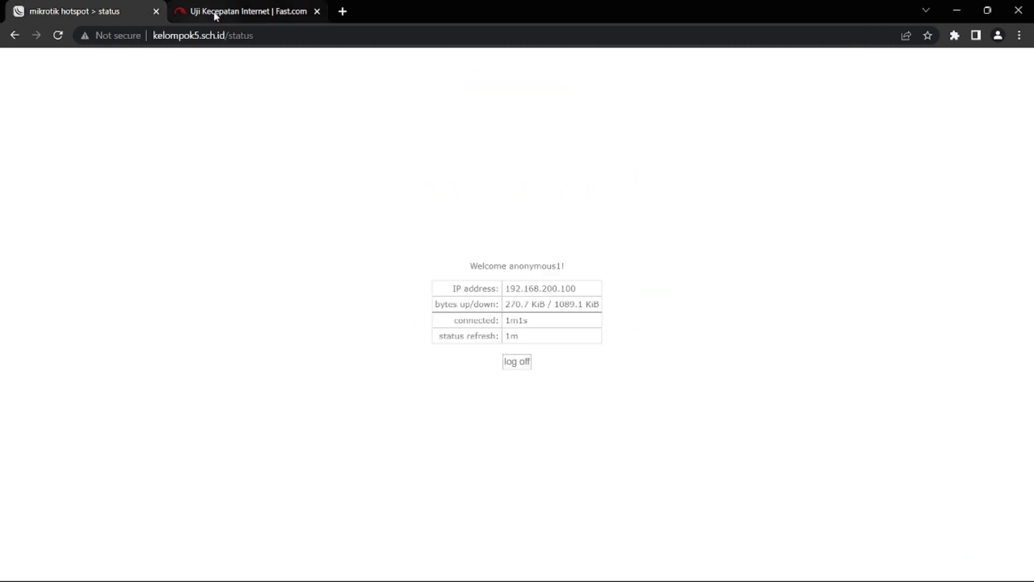
click(241, 6)
click(27, 6)
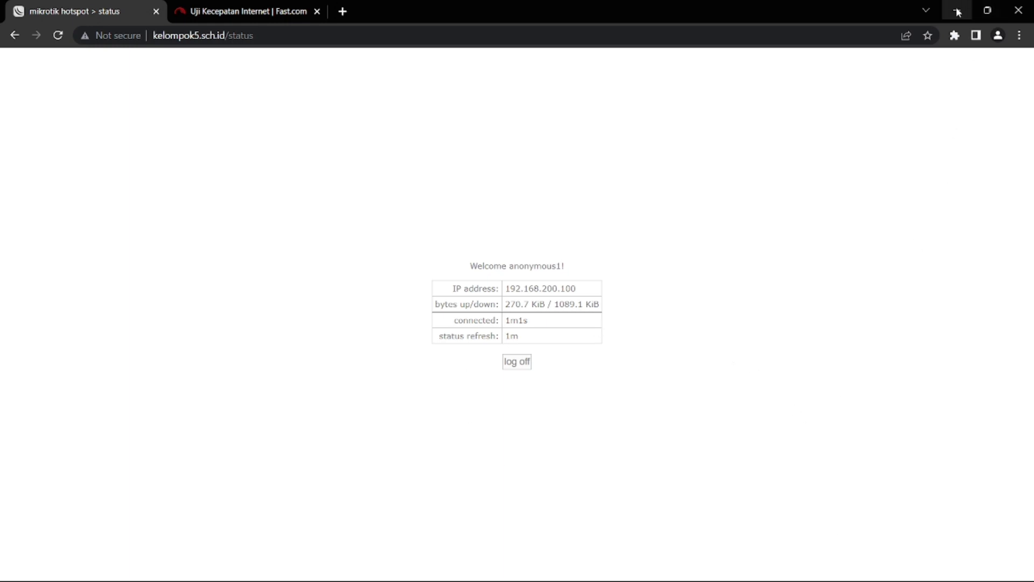
mouse_move(901, 580)
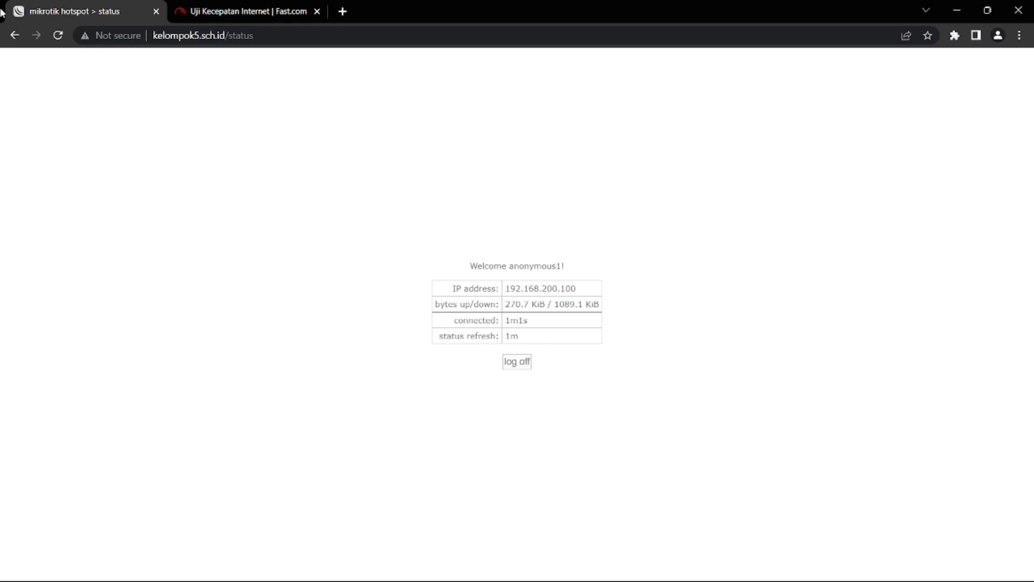
Close the hotspot status tab, then close the Chrome window
click(170, 13)
click(155, 12)
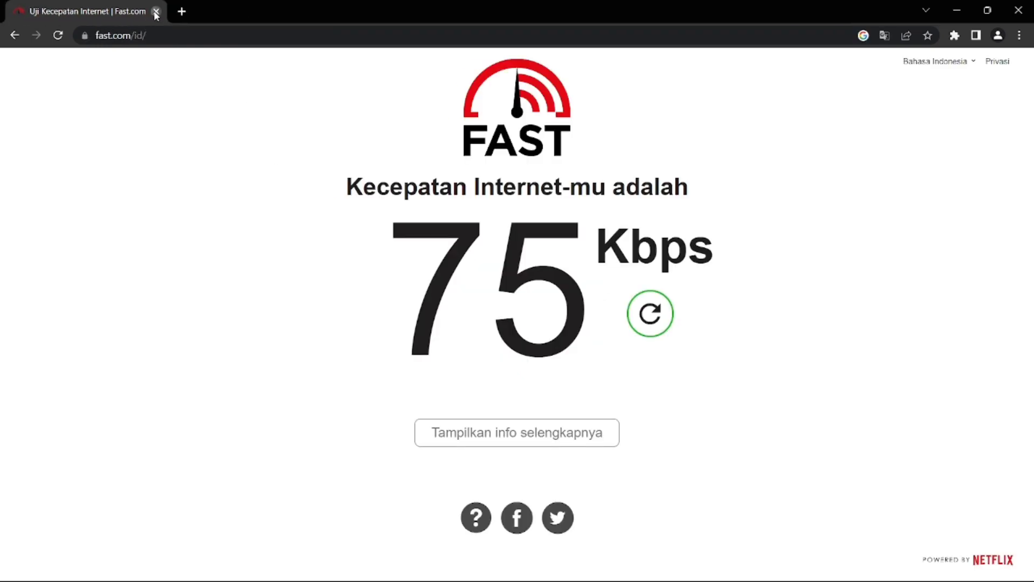
click(155, 12)
Turn Wi-Fi off from Windows Quick Settings
click(895, 566)
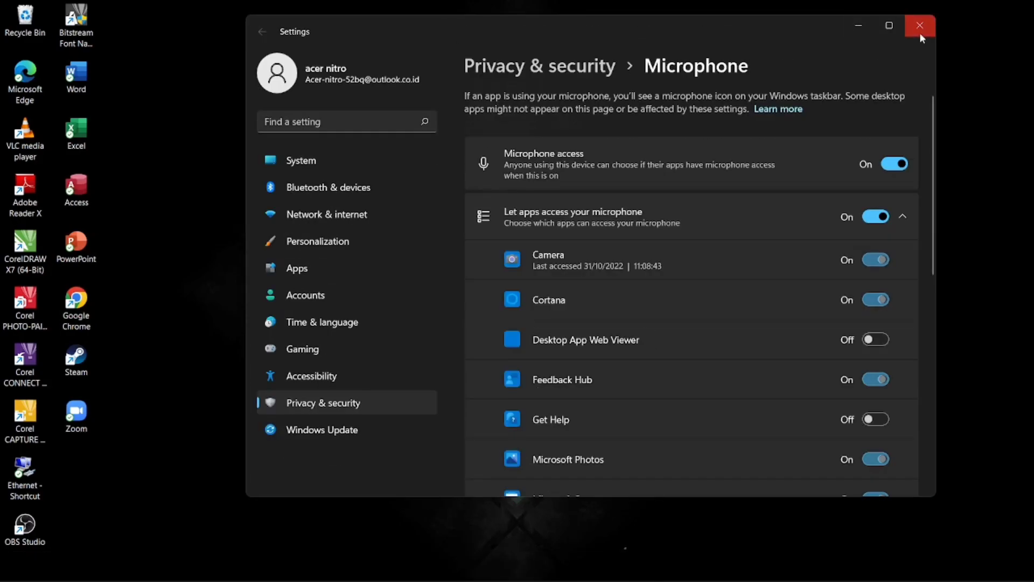
click(920, 26)
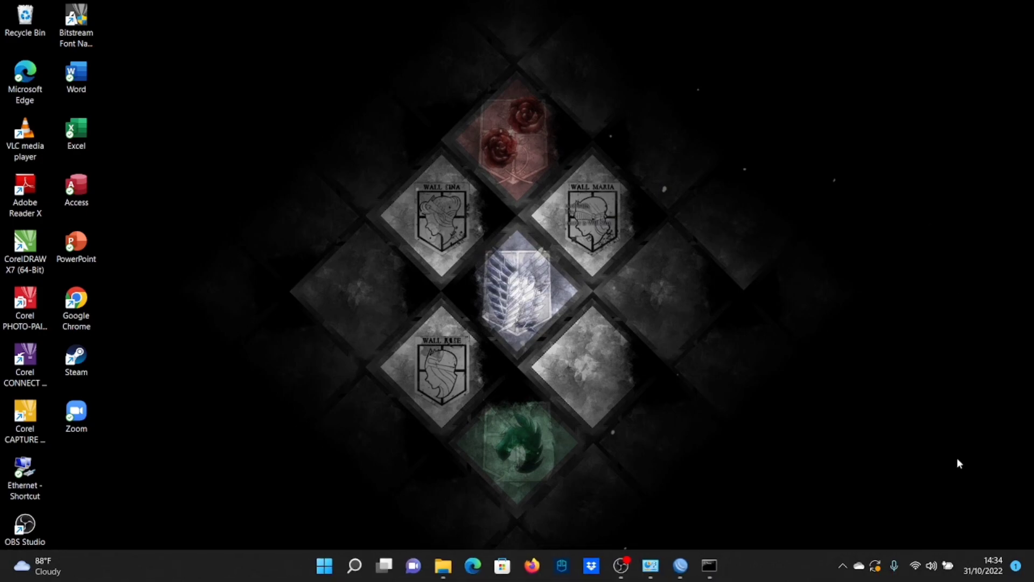
click(916, 566)
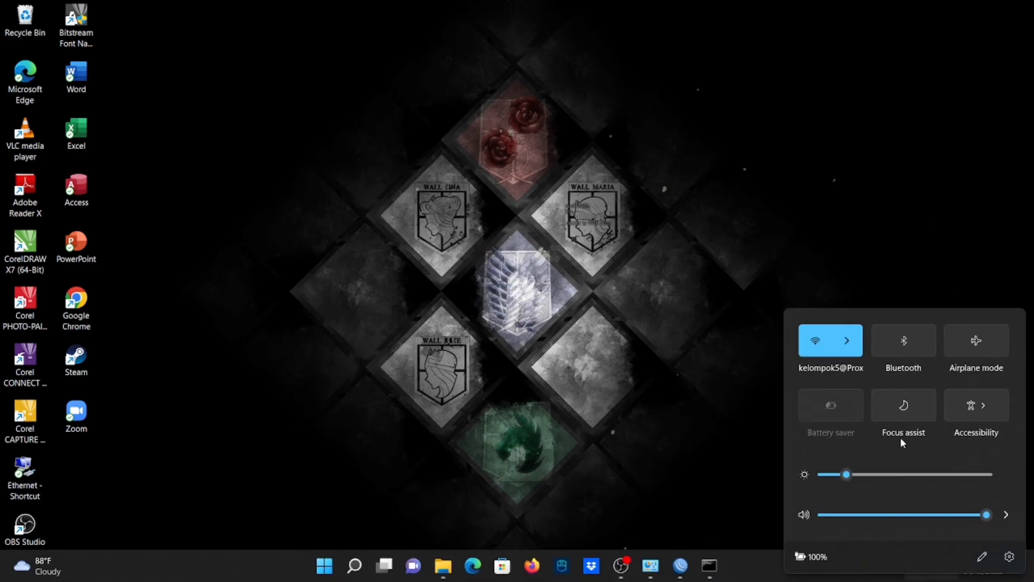
click(830, 351)
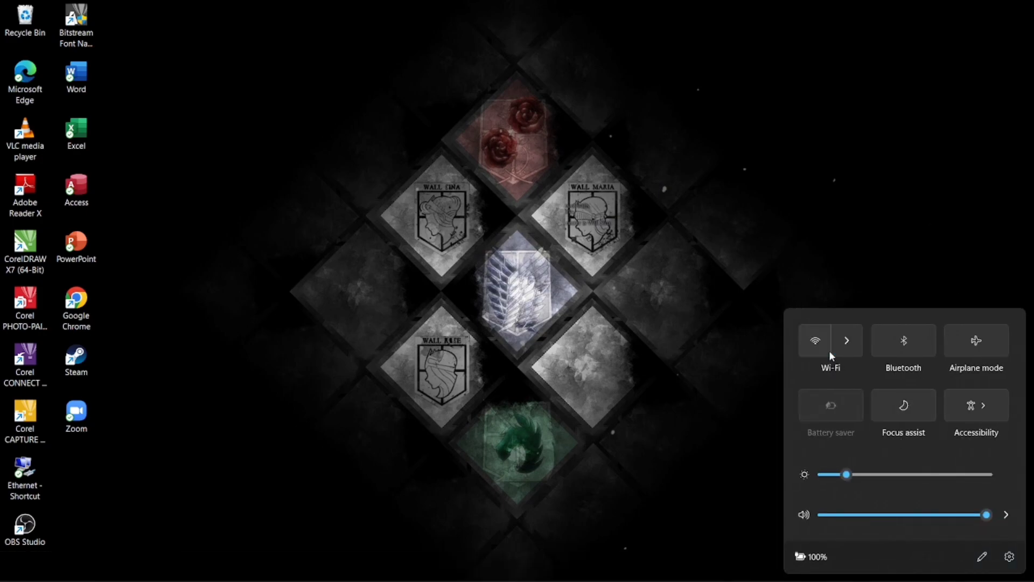
click(597, 378)
Enable the Ethernet adapter in Control Panel's Network Connections so it joins Network 6
key(super+r)
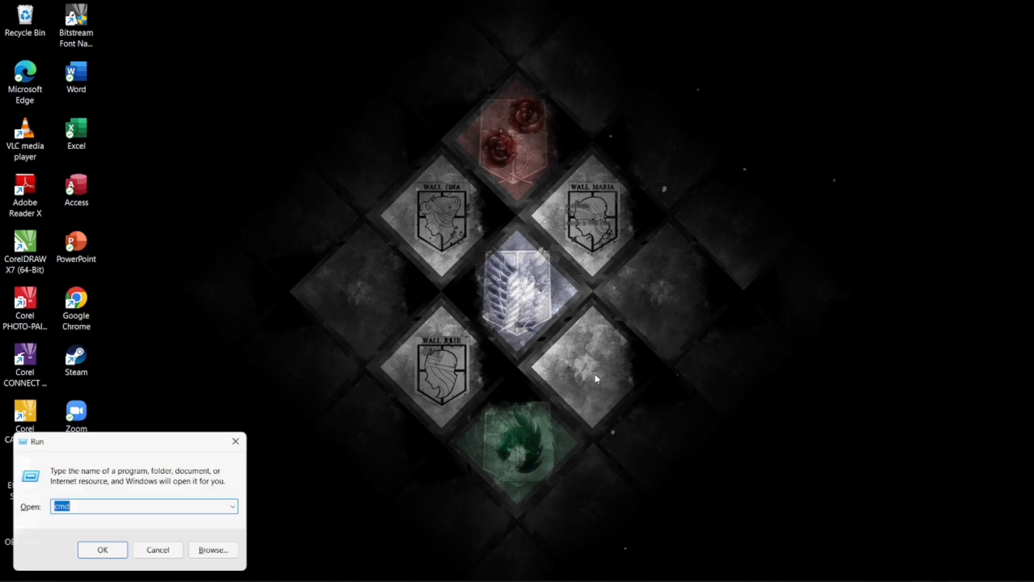
text(co)
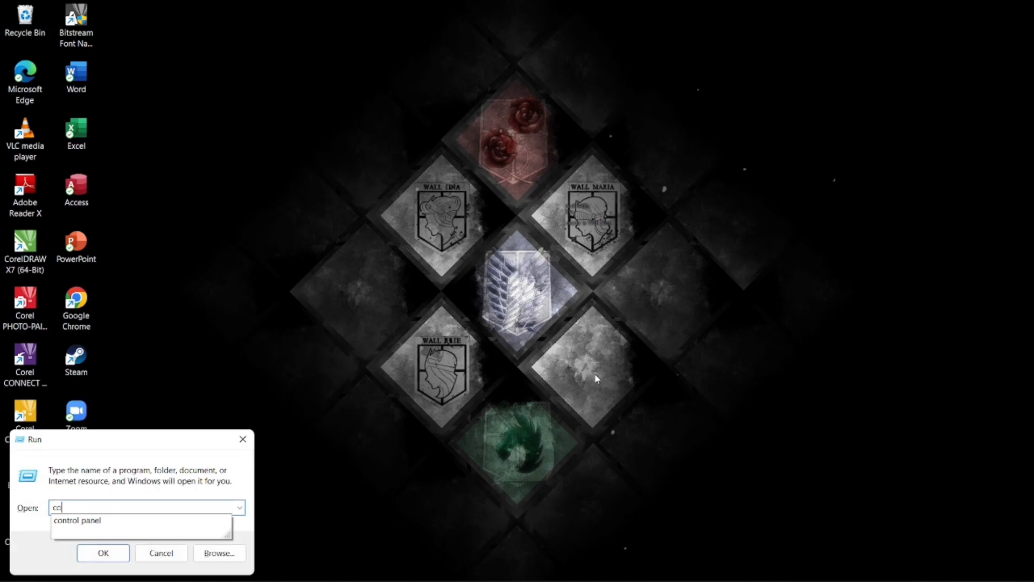
key(Down)
key(Return)
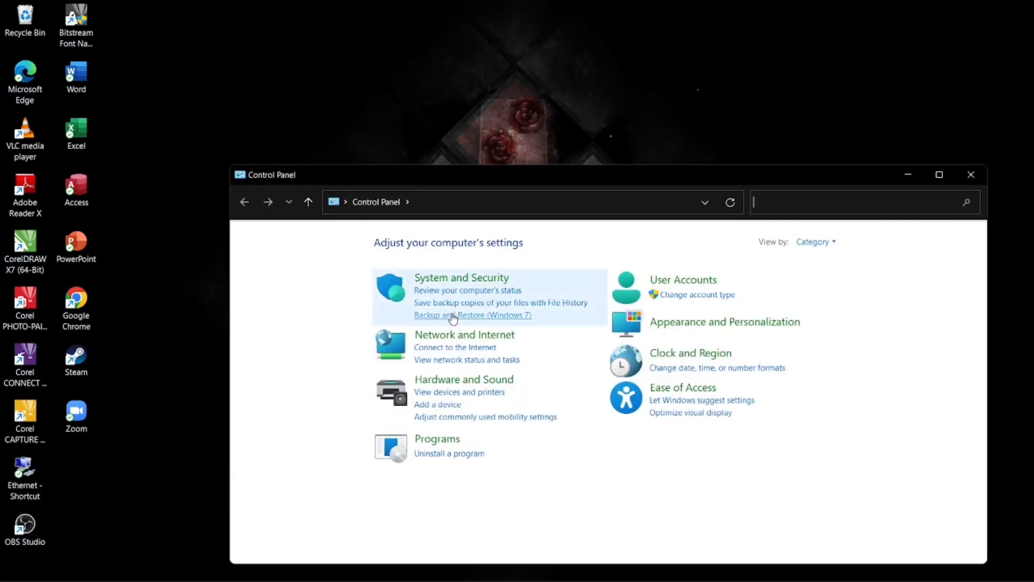
click(454, 339)
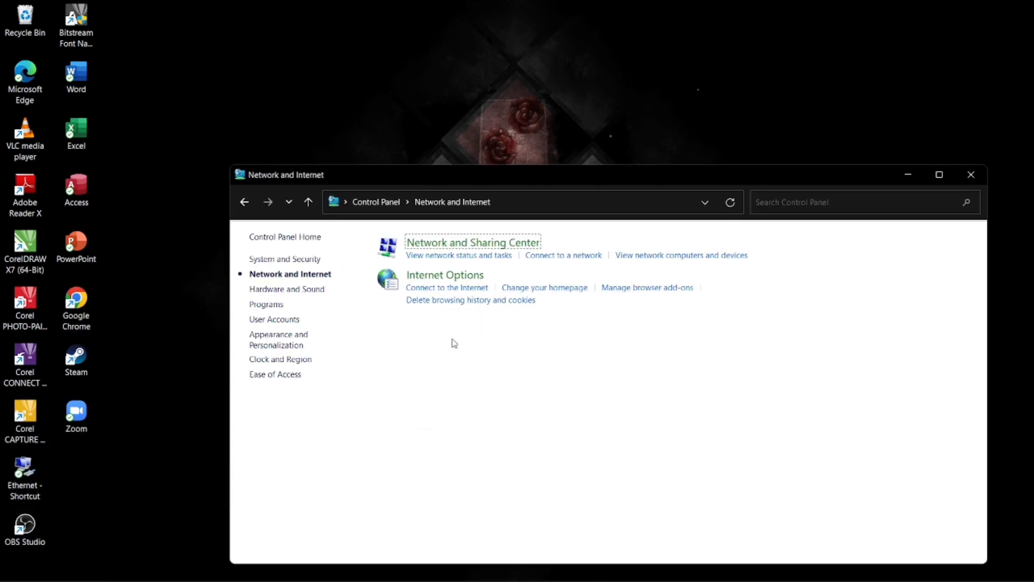
click(430, 246)
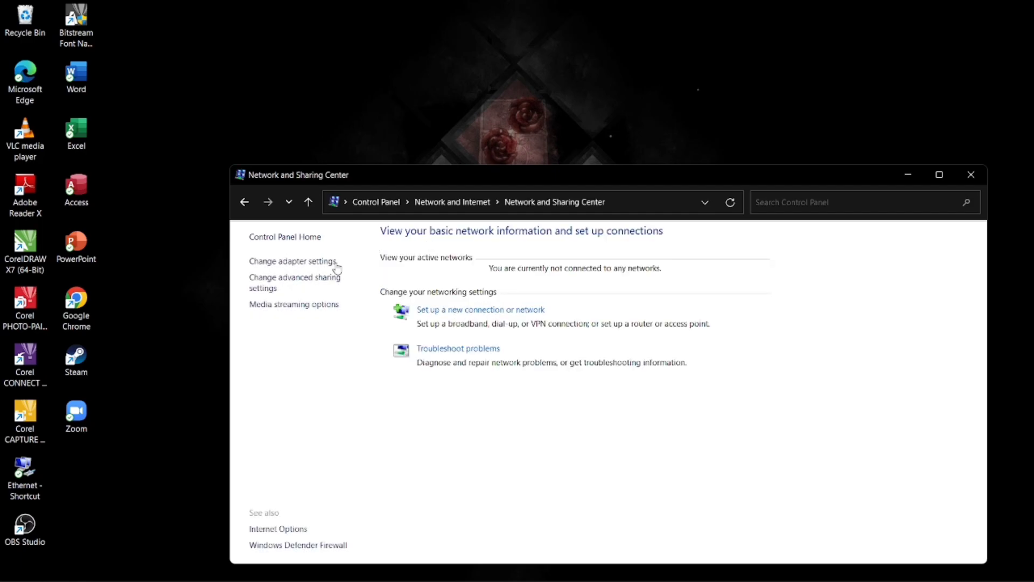
click(302, 266)
click(323, 270)
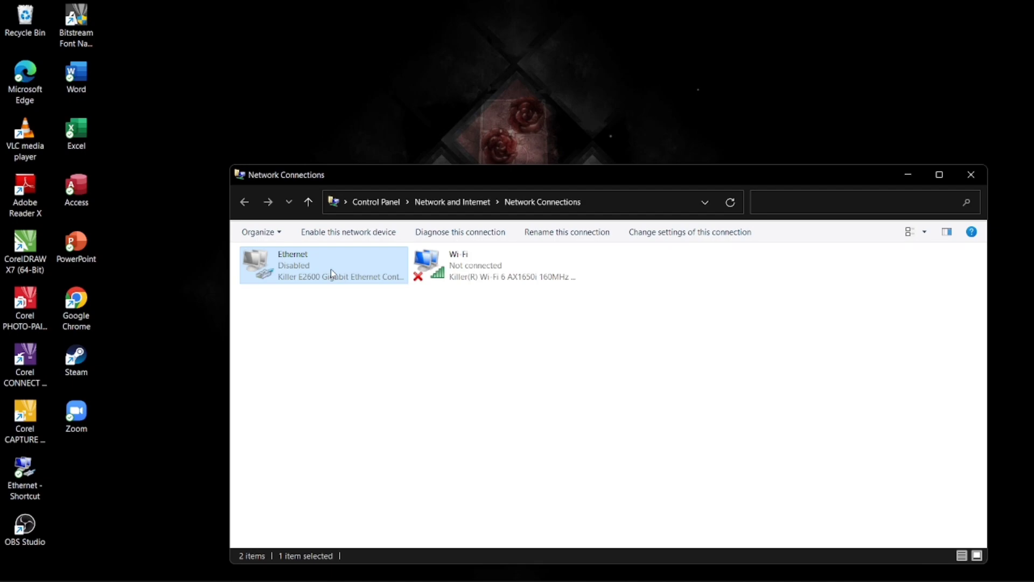
right_click(293, 264)
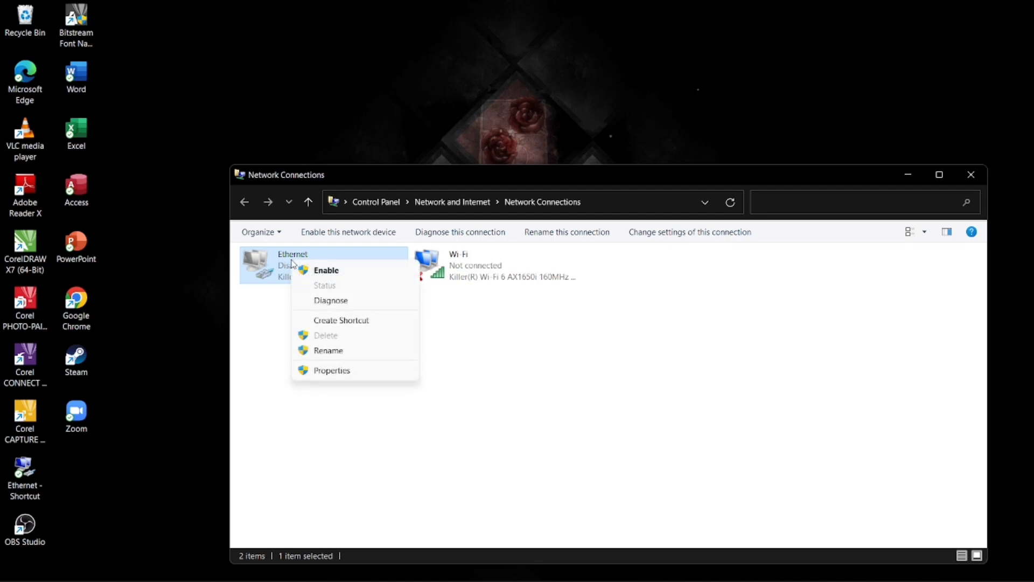
click(319, 272)
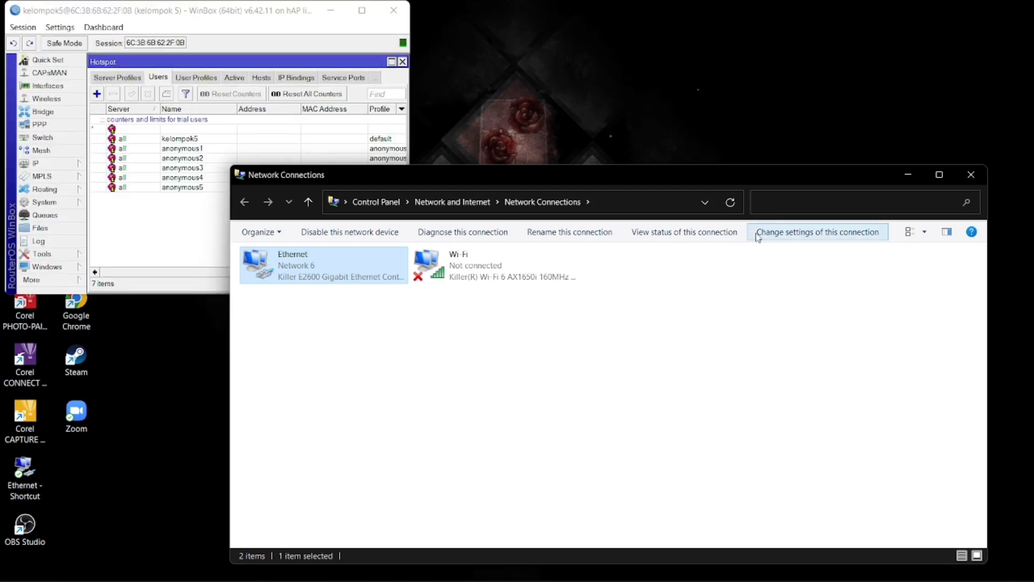
Maximize WinBox, remove the anonymous1 session from Hotspot Active, and close the Hotspot window
click(905, 176)
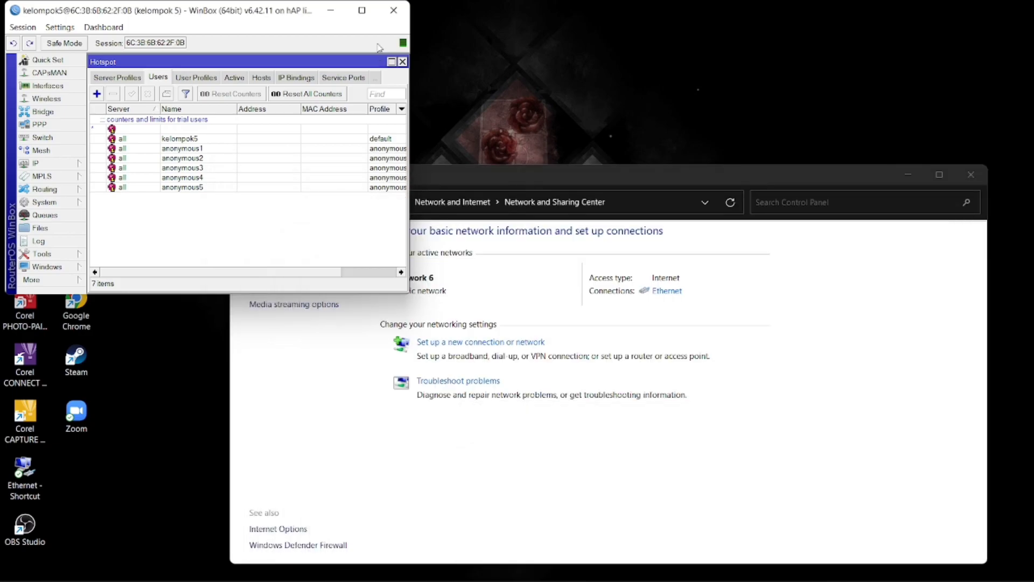
click(370, 14)
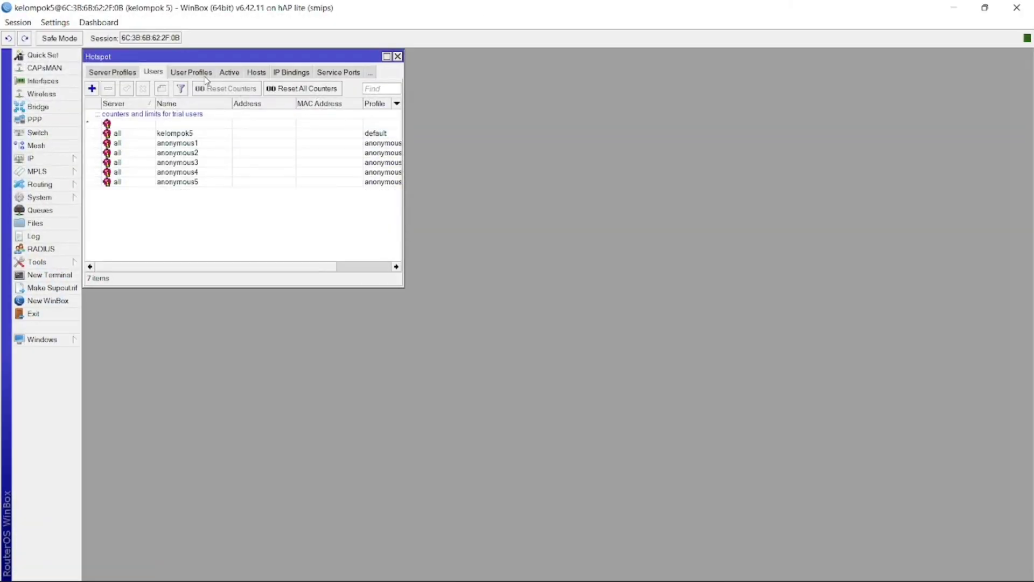
click(223, 76)
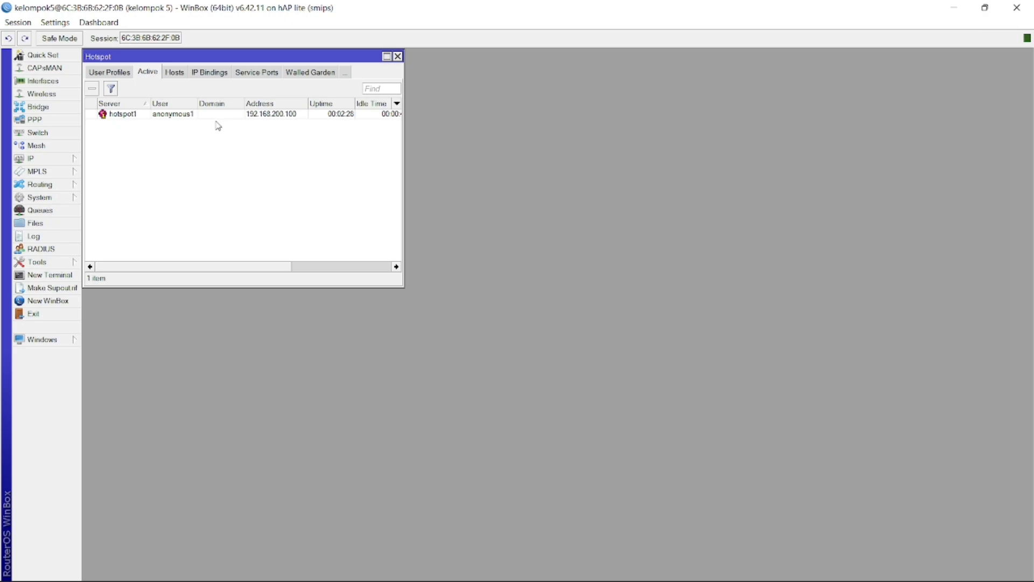
click(140, 119)
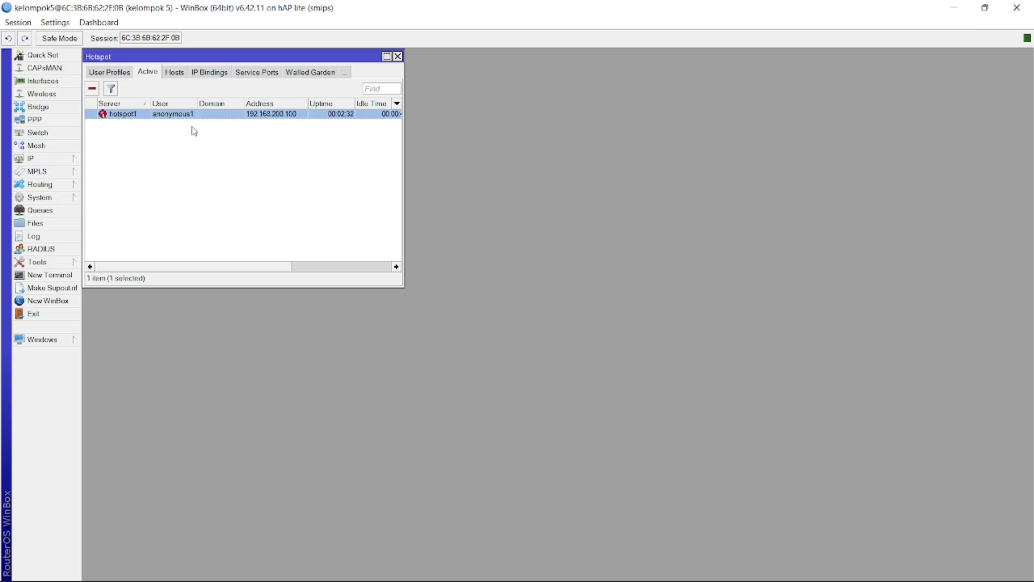
click(92, 90)
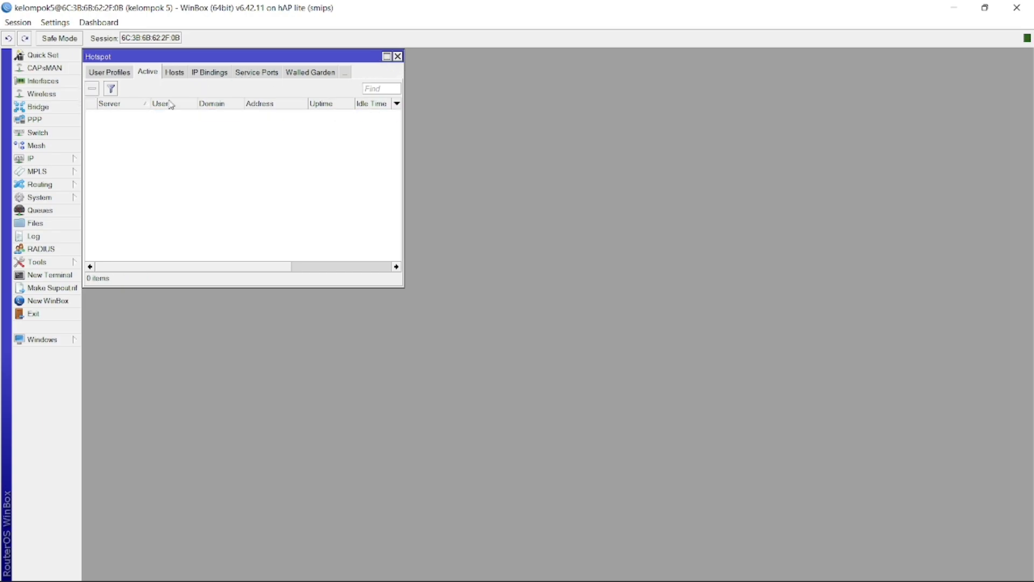
click(98, 74)
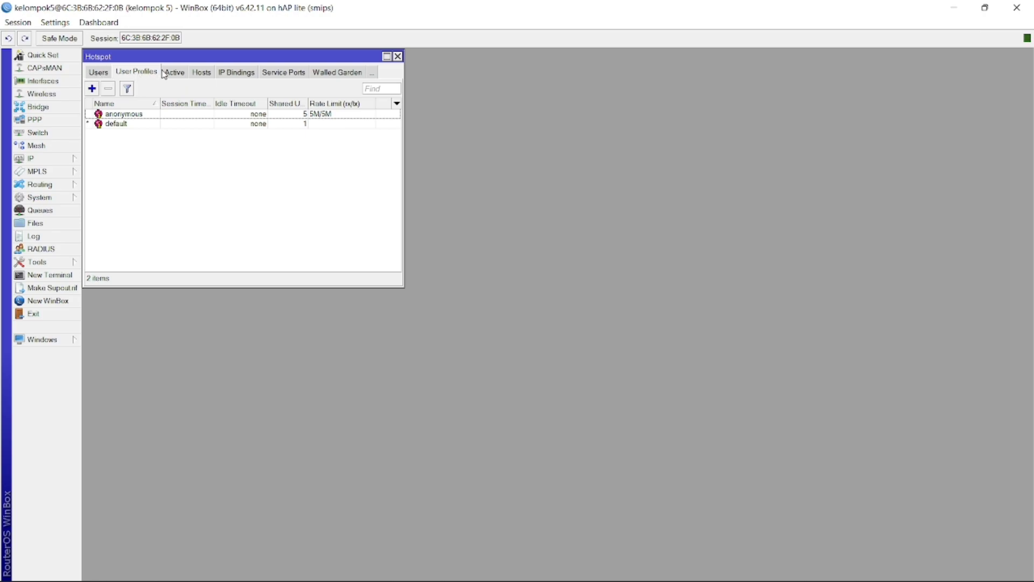
click(397, 56)
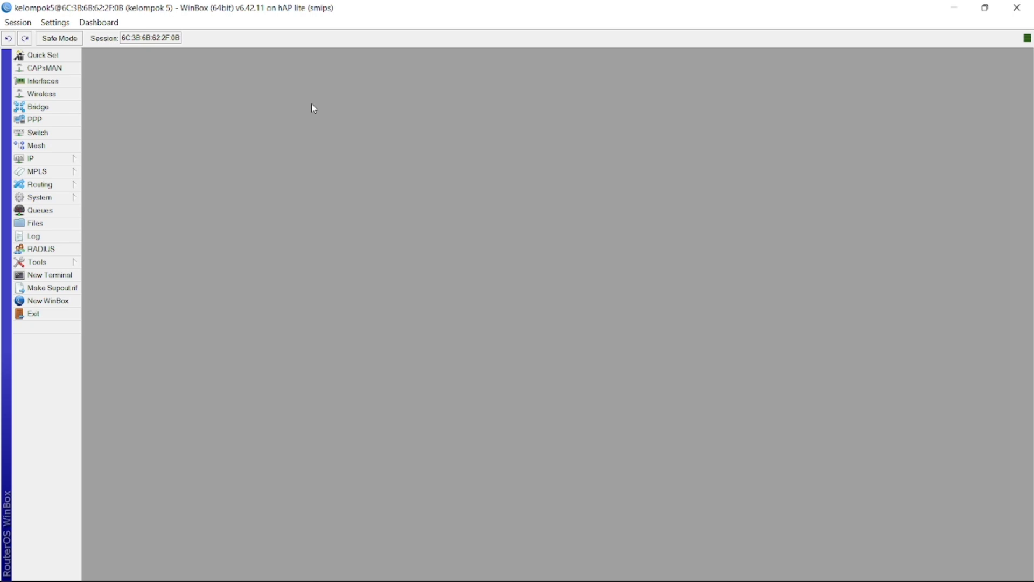
Create Layer7 protocol 'youtube' with regexp ^.+(youtube.com).*$ under IP > Firewall
click(37, 160)
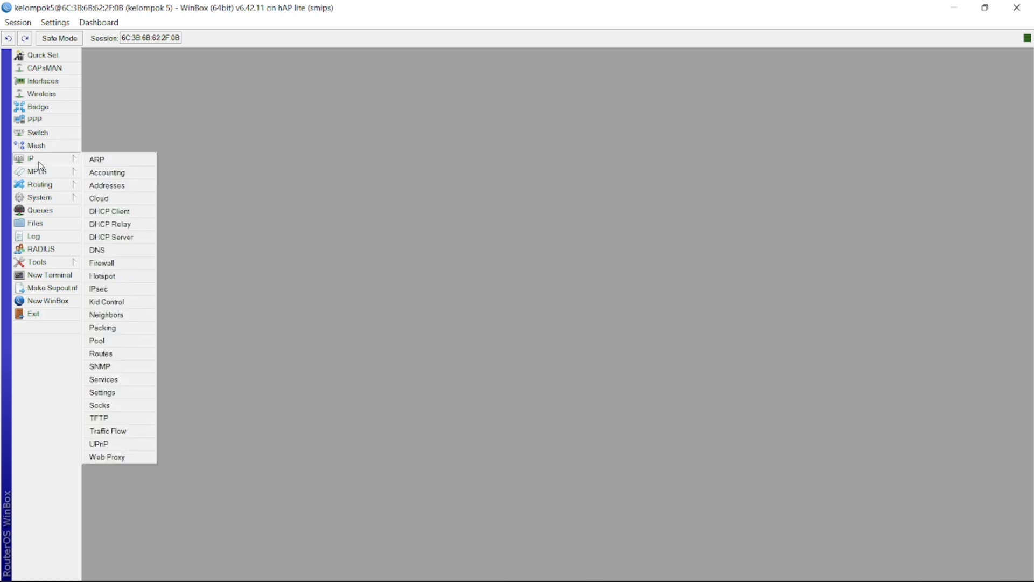
click(111, 264)
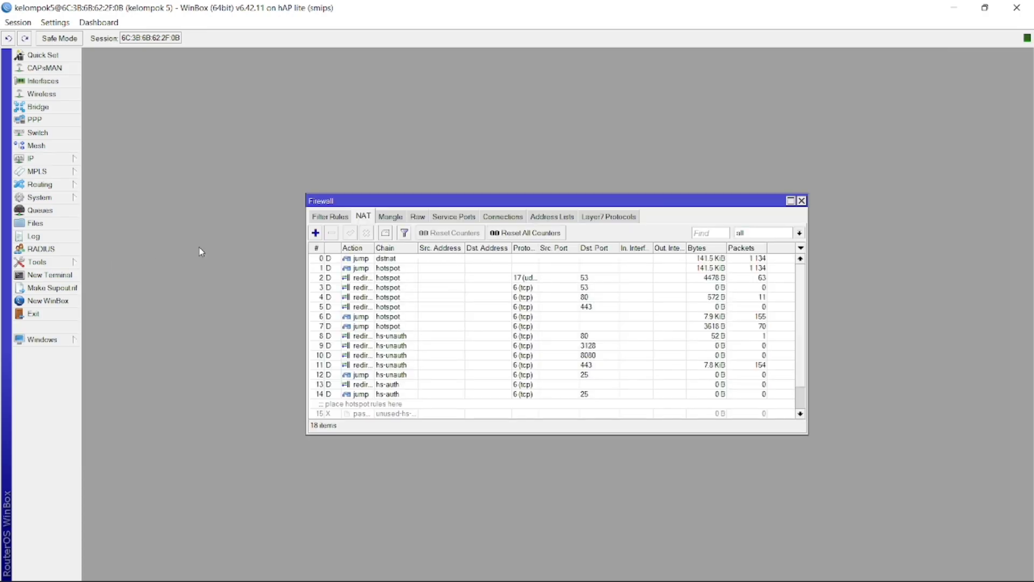
click(620, 218)
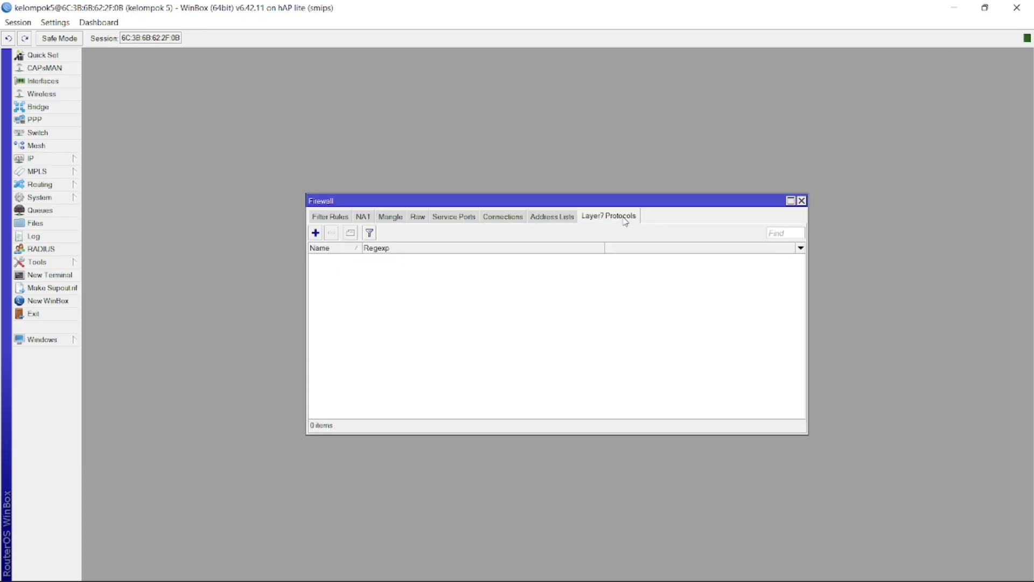
click(316, 233)
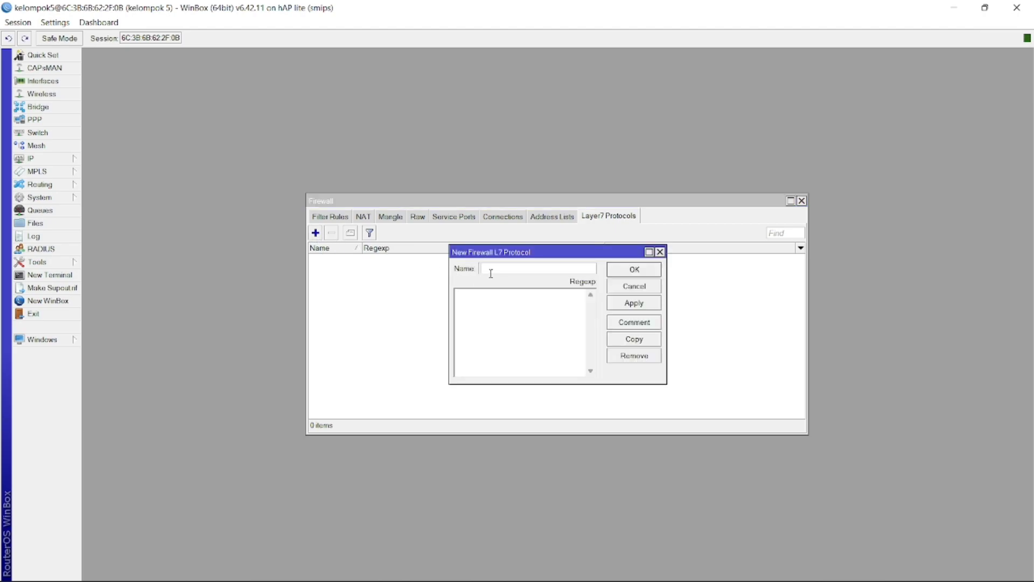
text(youtu)
click(494, 299)
text(^)
text(be)
text(.com).*$)
click(640, 304)
click(635, 270)
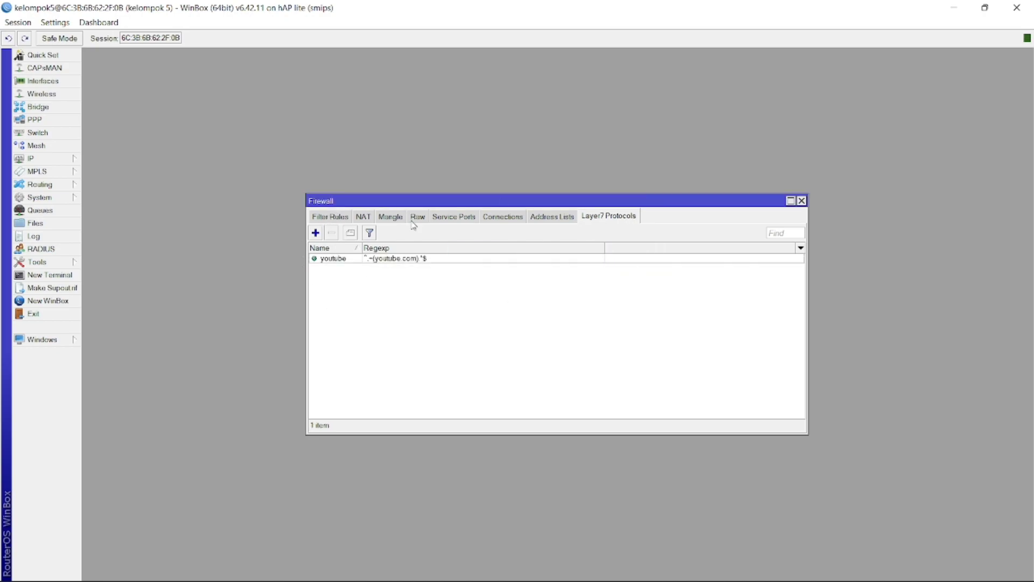
Add a forward-chain filter rule matching TCP ports 80,443 arriving on ether2
click(325, 218)
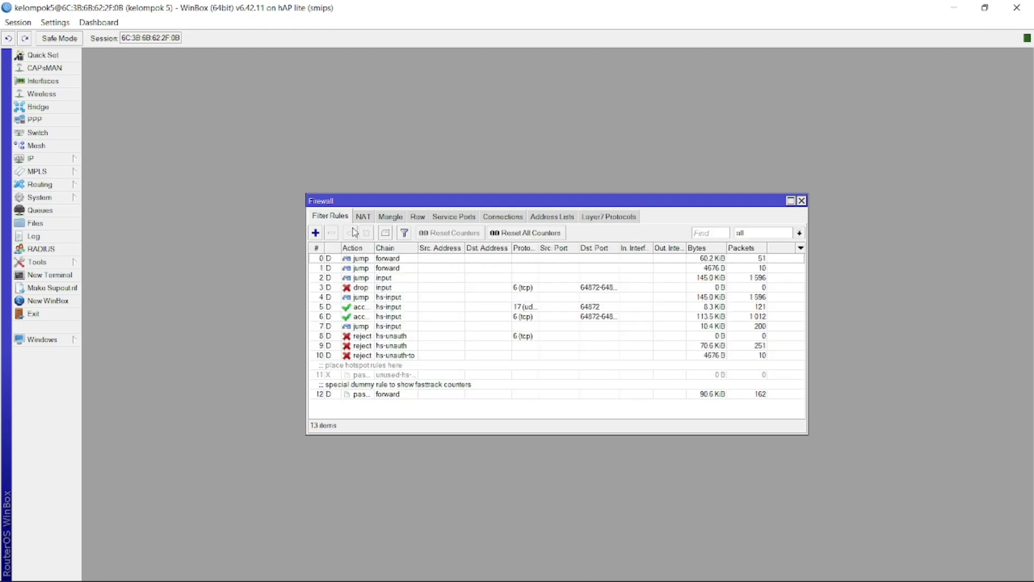
click(316, 233)
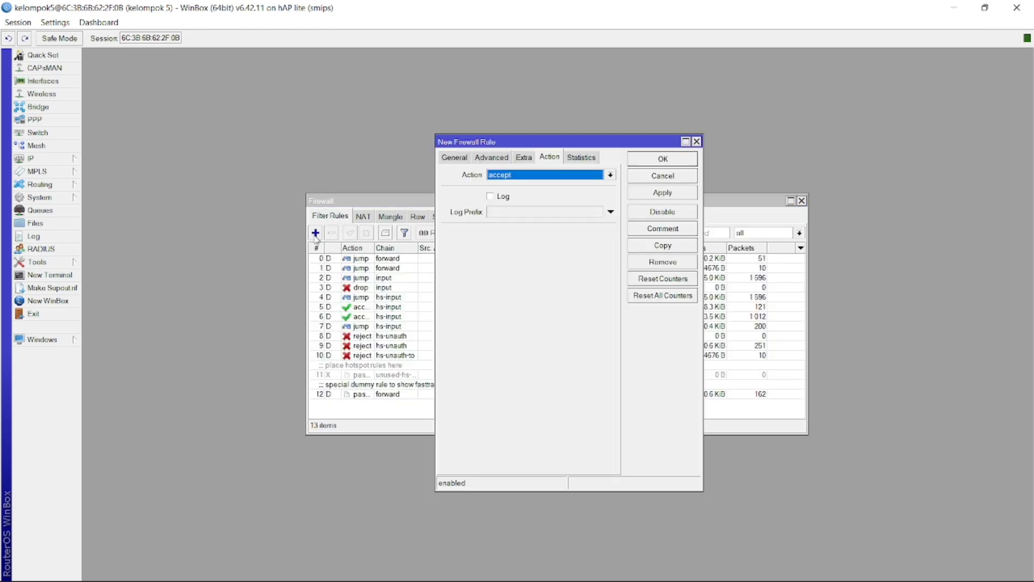
click(462, 160)
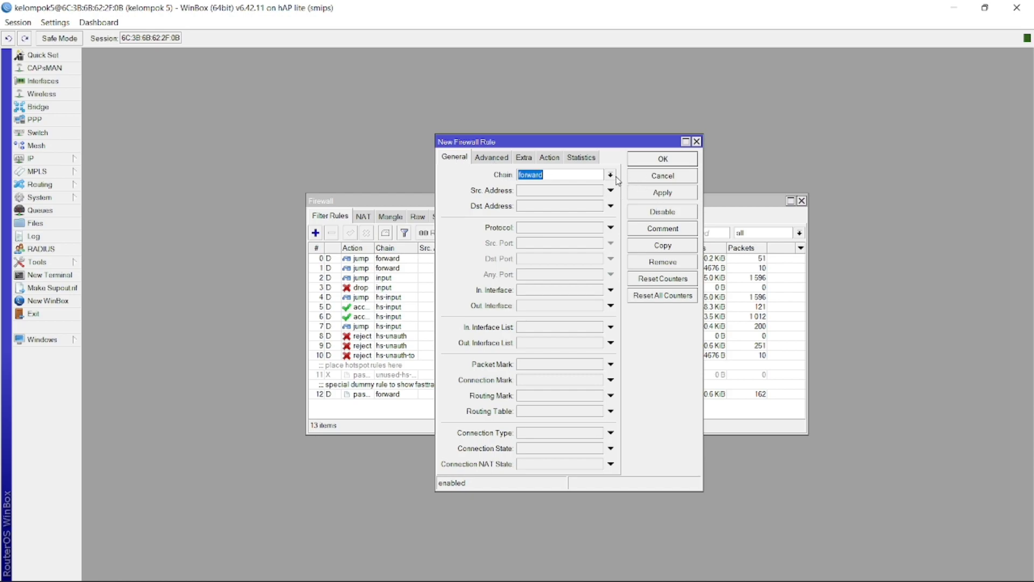
click(561, 227)
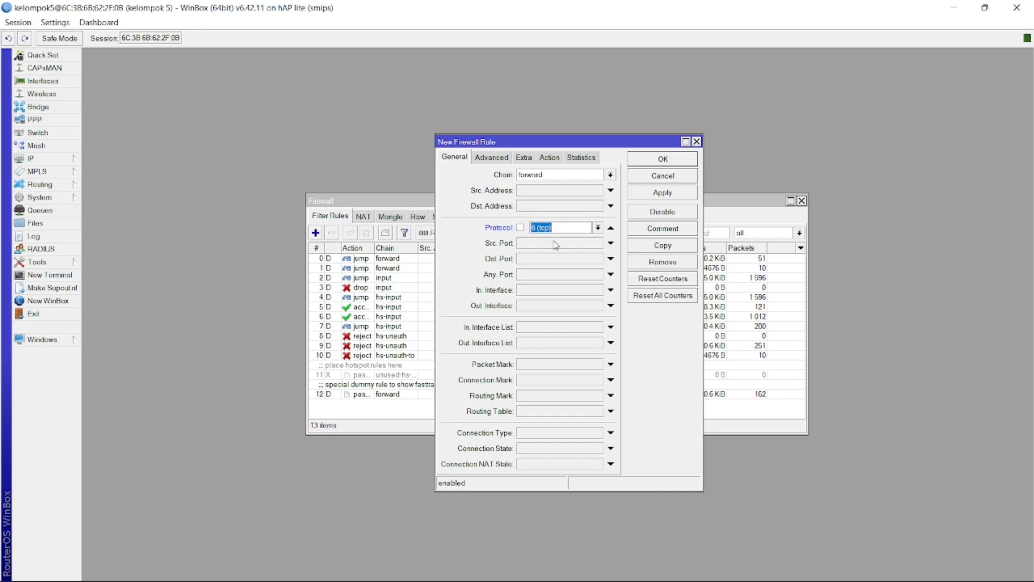
click(549, 260)
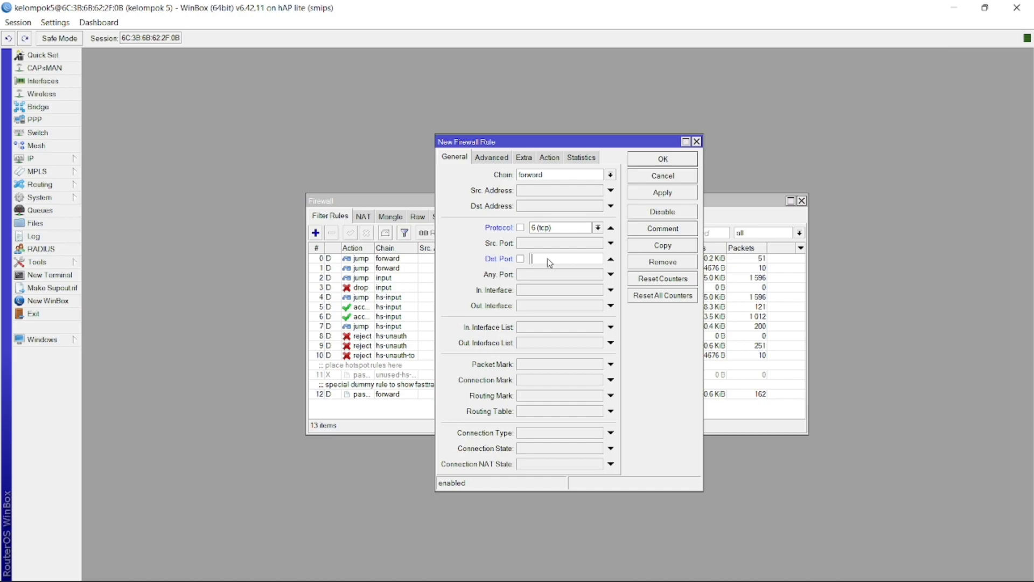
text(80,443)
click(544, 294)
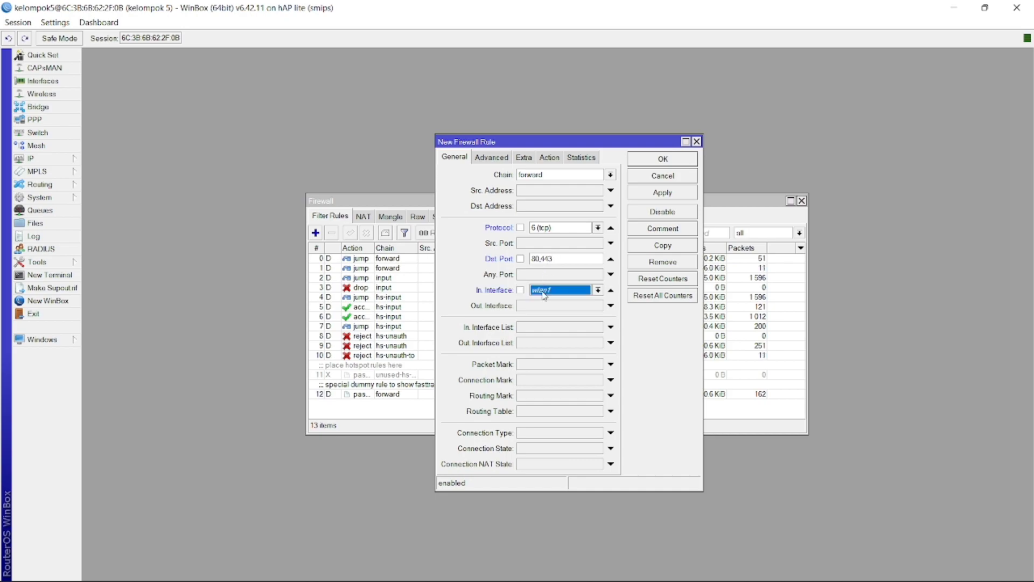
click(597, 291)
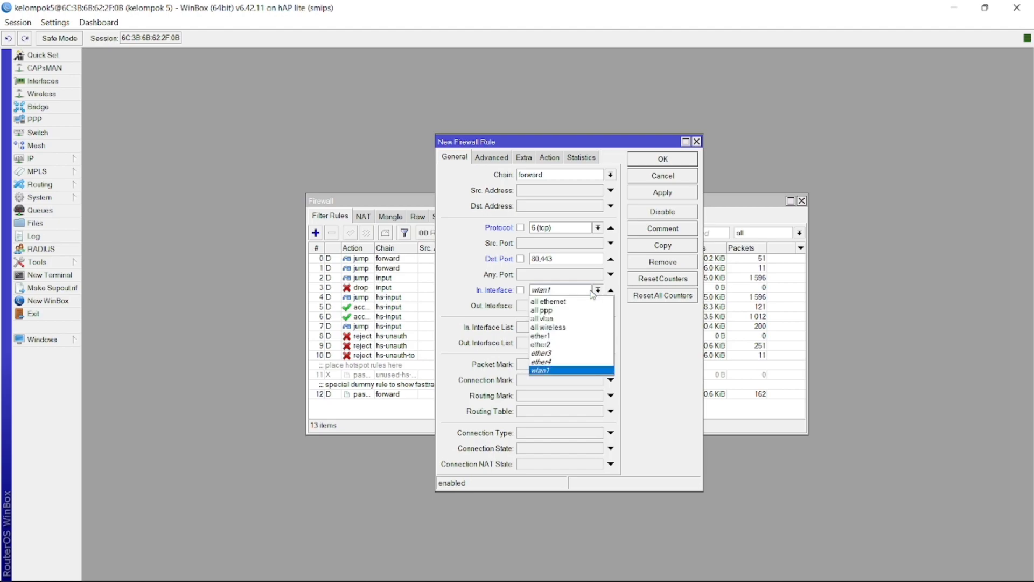
click(542, 345)
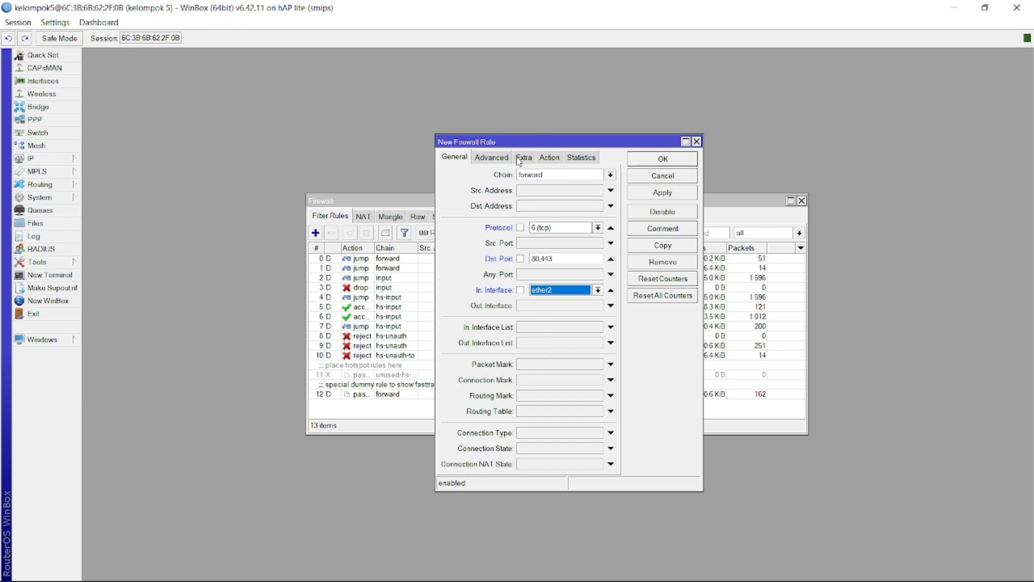
Make the rule match the youtube Layer7 protocol with action drop, and save it
click(492, 157)
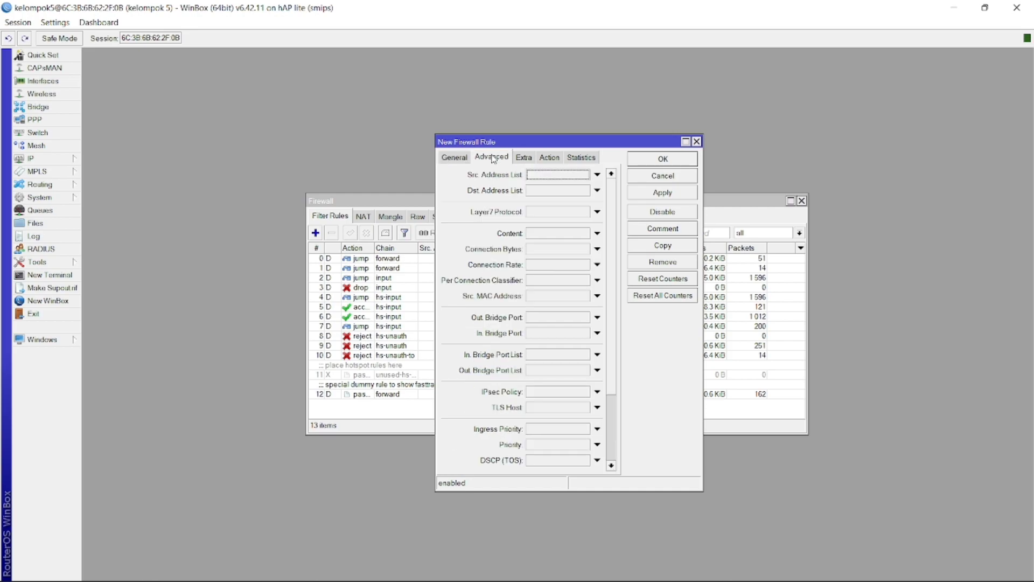
click(541, 213)
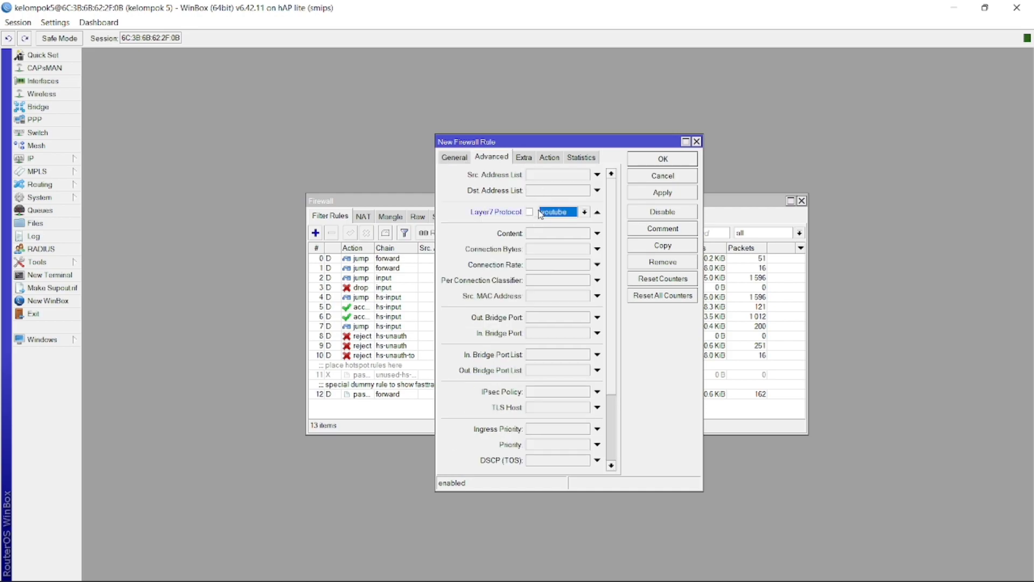
click(584, 212)
click(564, 224)
click(548, 158)
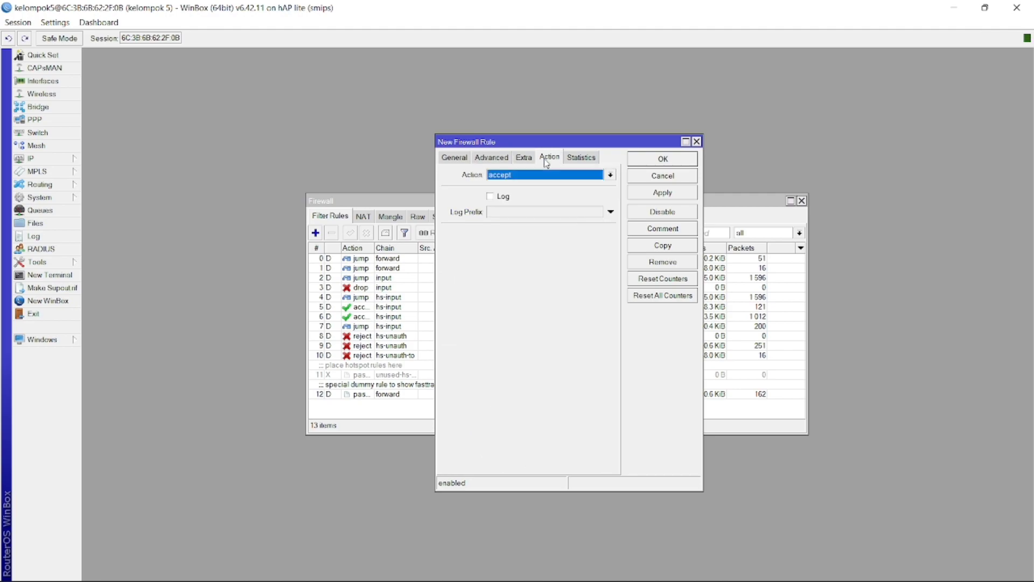
click(546, 174)
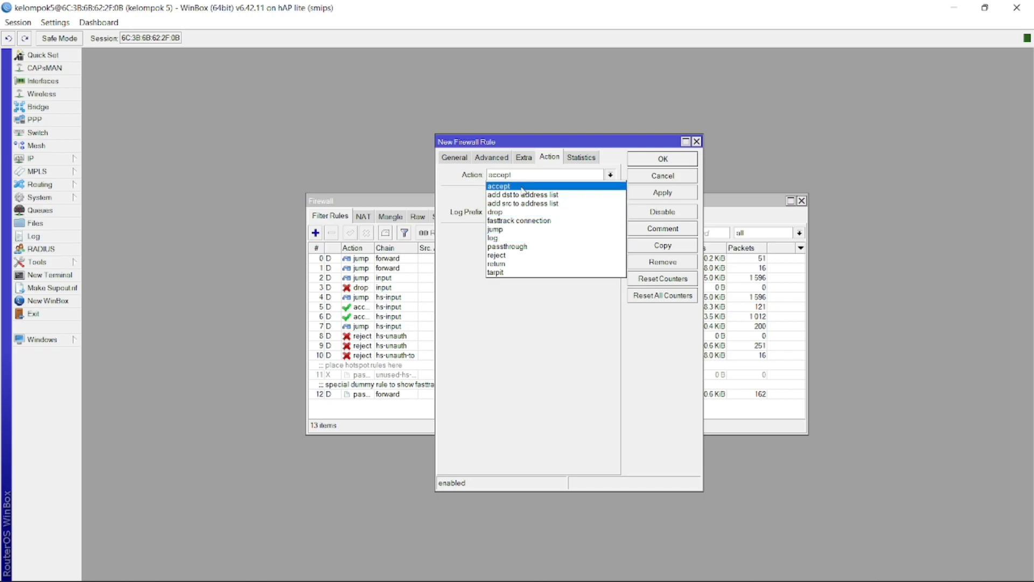
click(512, 213)
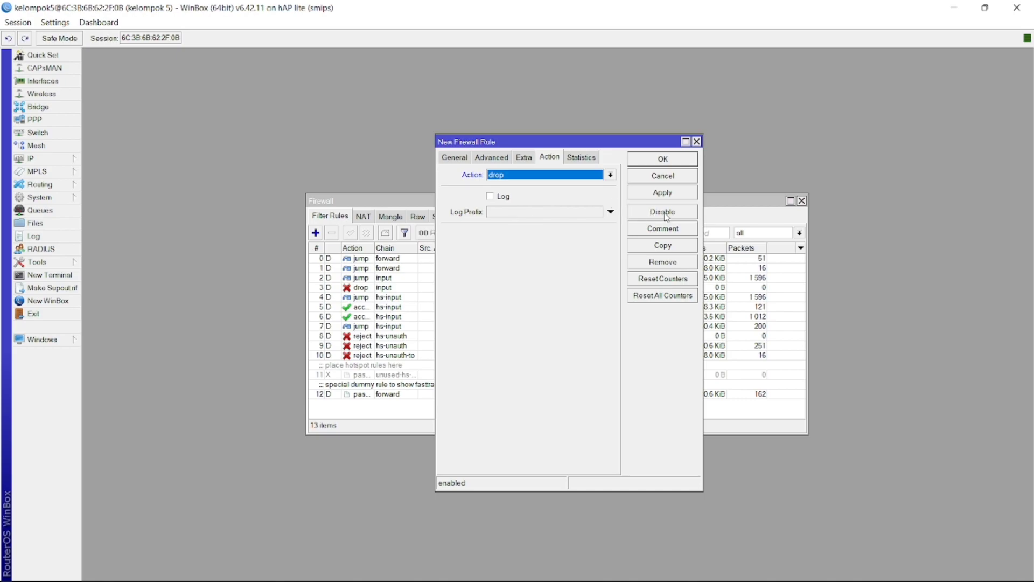
click(662, 192)
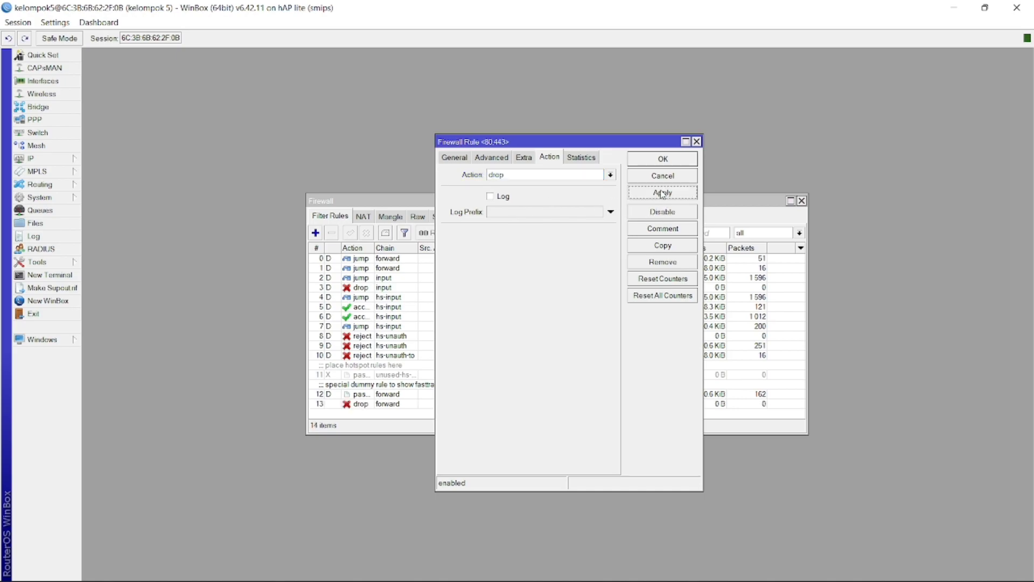
click(656, 158)
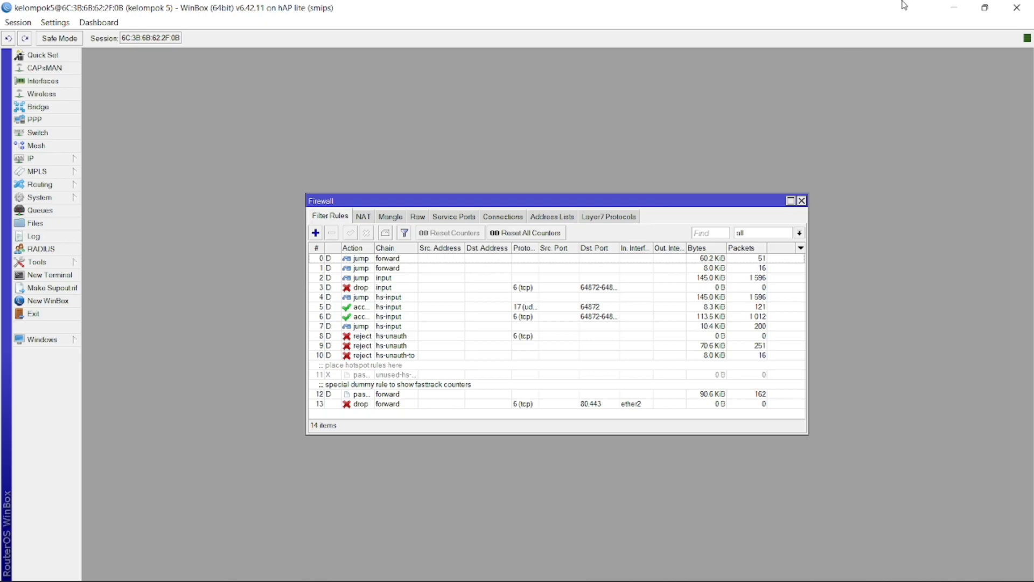
Minimize WinBox, close Network and Sharing Center, and launch Chrome
click(956, 7)
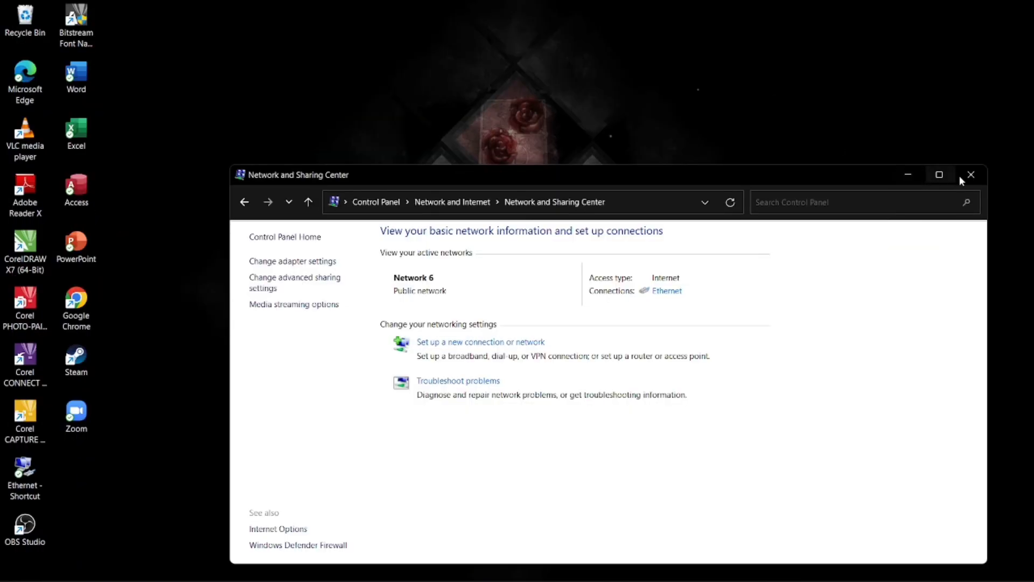
click(971, 175)
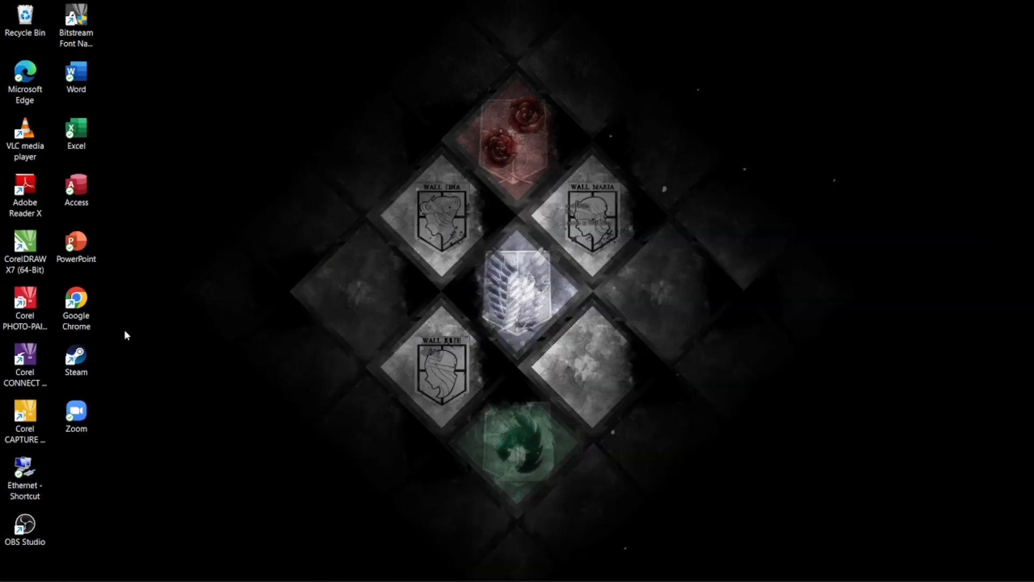
double_click(87, 312)
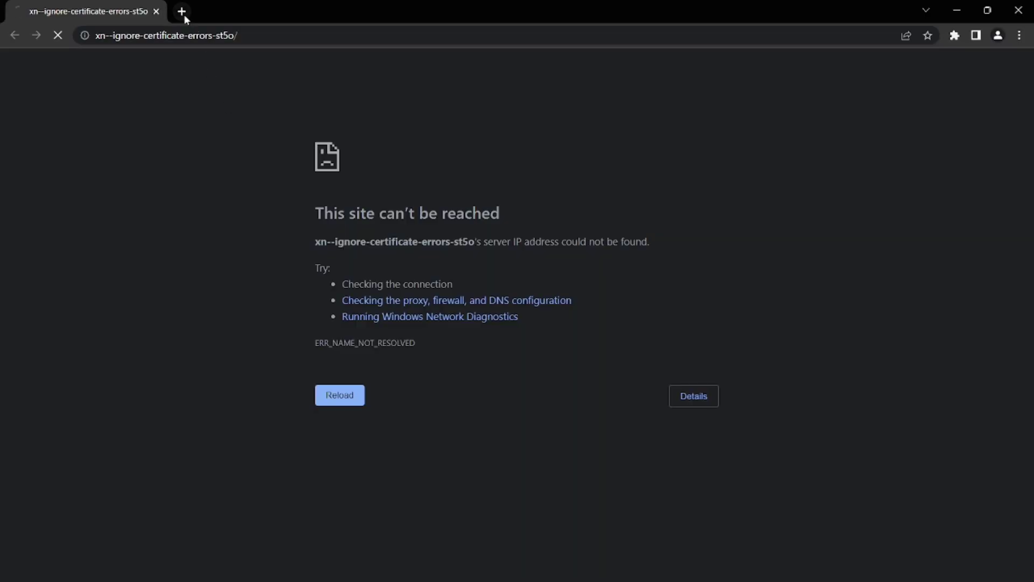
click(183, 13)
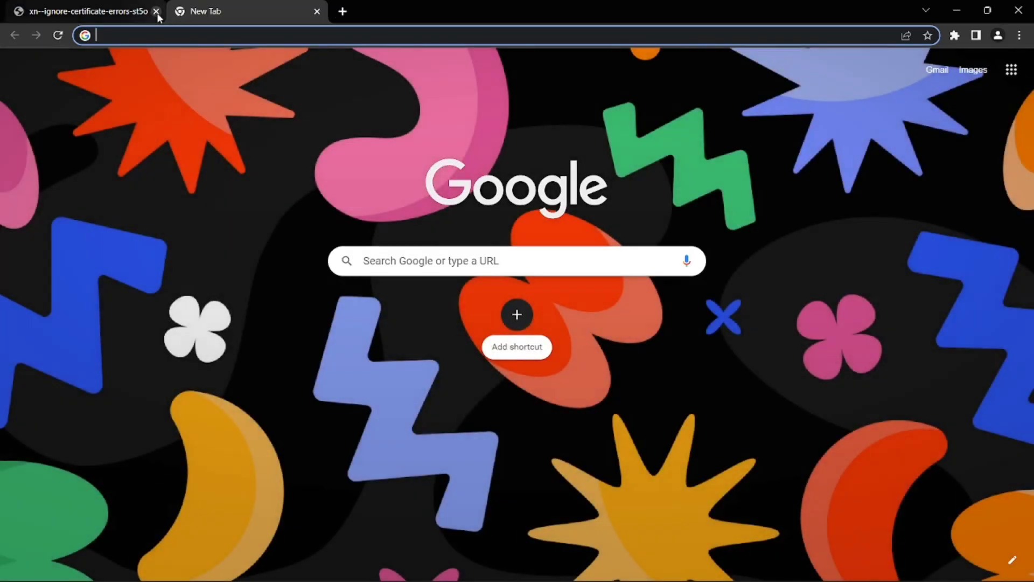
click(156, 11)
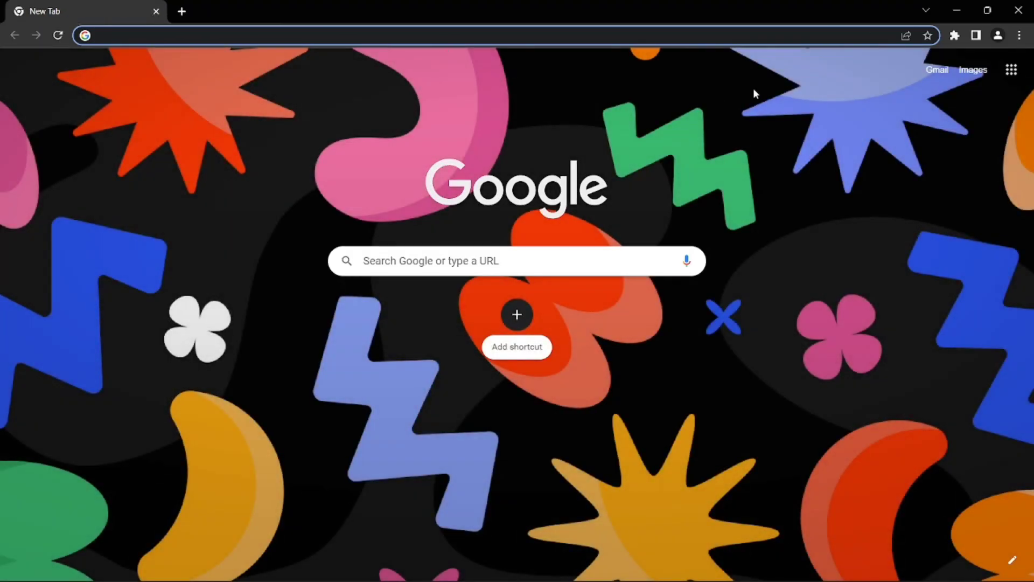
Clear all-time history, cookies and cached files in Chrome, then open a new tab
click(1019, 35)
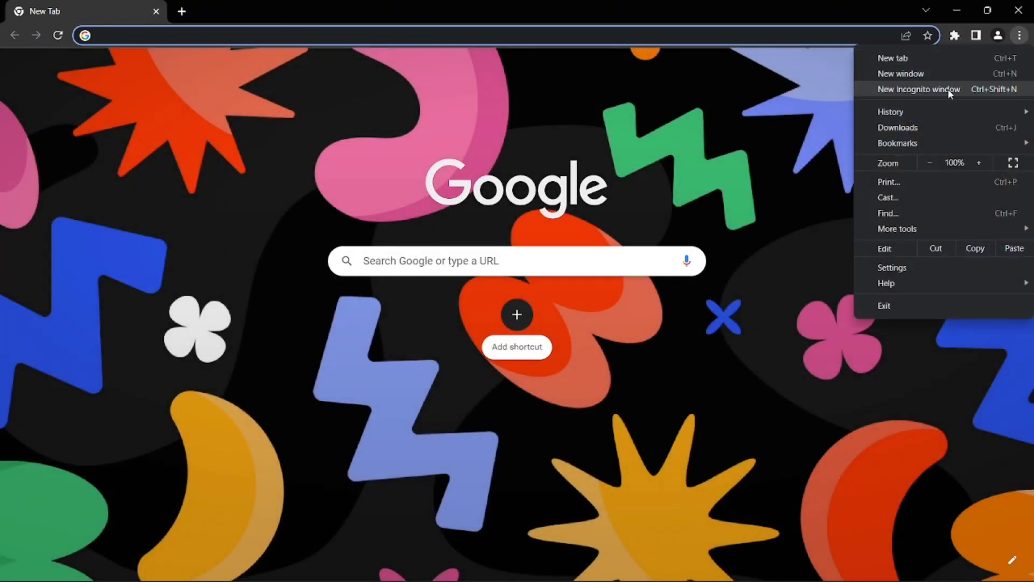
mouse_move(910, 121)
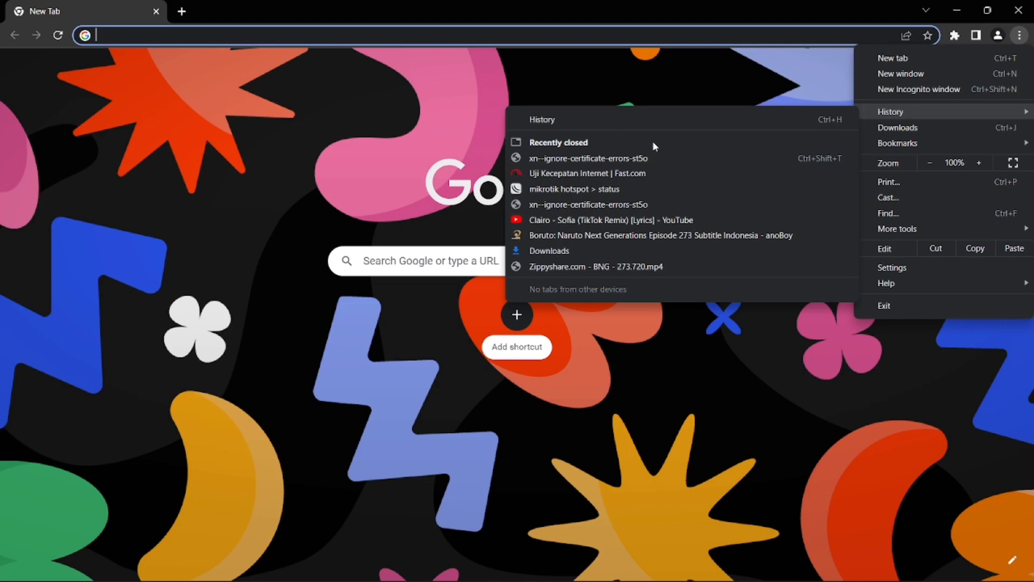
click(614, 119)
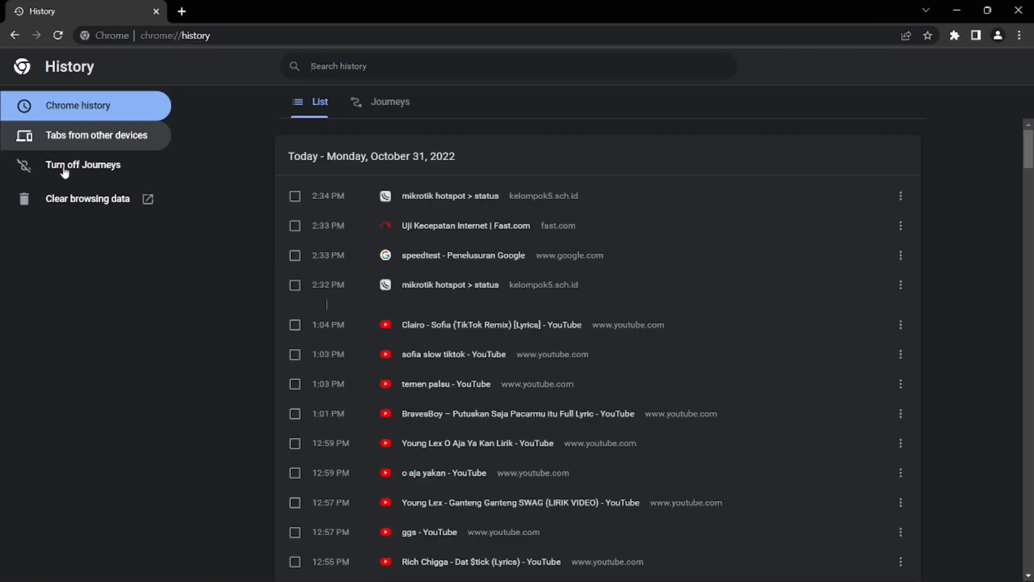
click(67, 197)
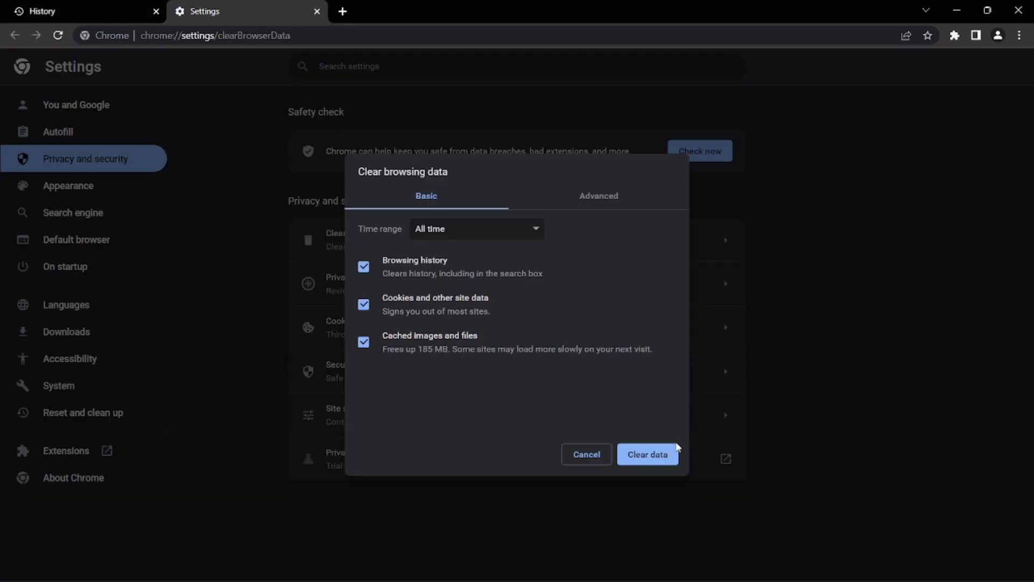
click(658, 455)
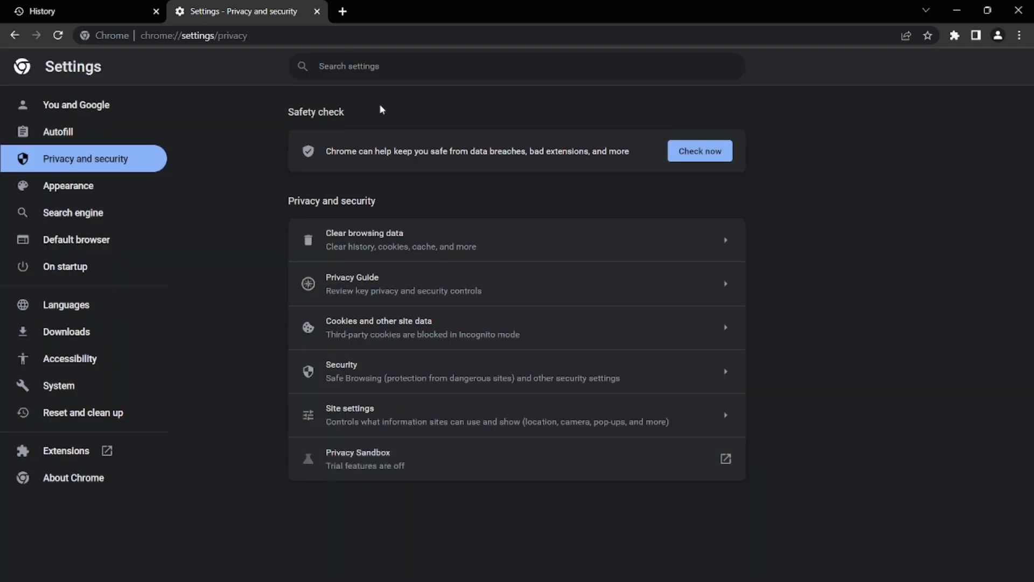
click(342, 11)
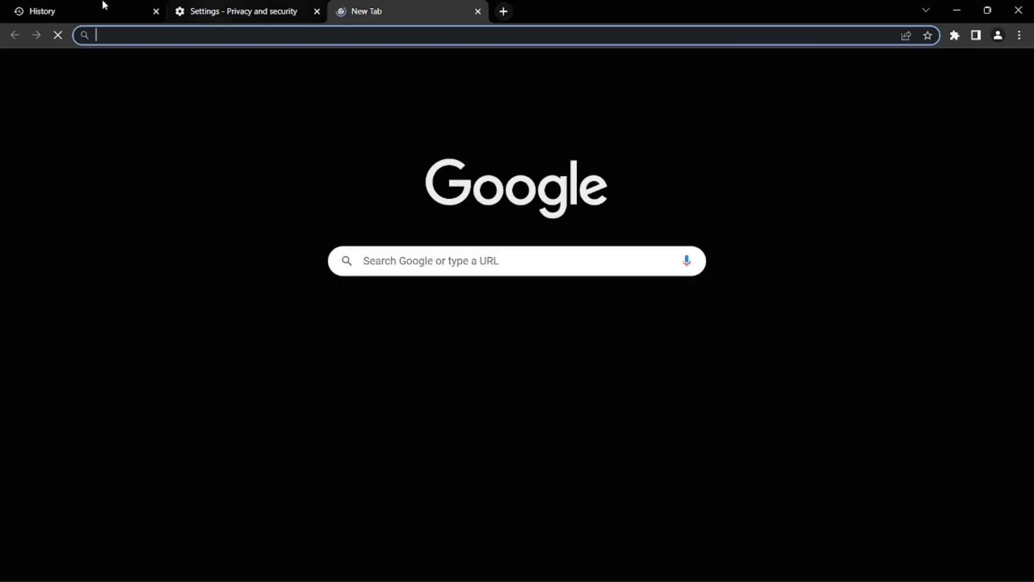
Load youtube.com, which fails with ERR_CONNECTION_CLOSED, and switch to an empty second tab
click(155, 11)
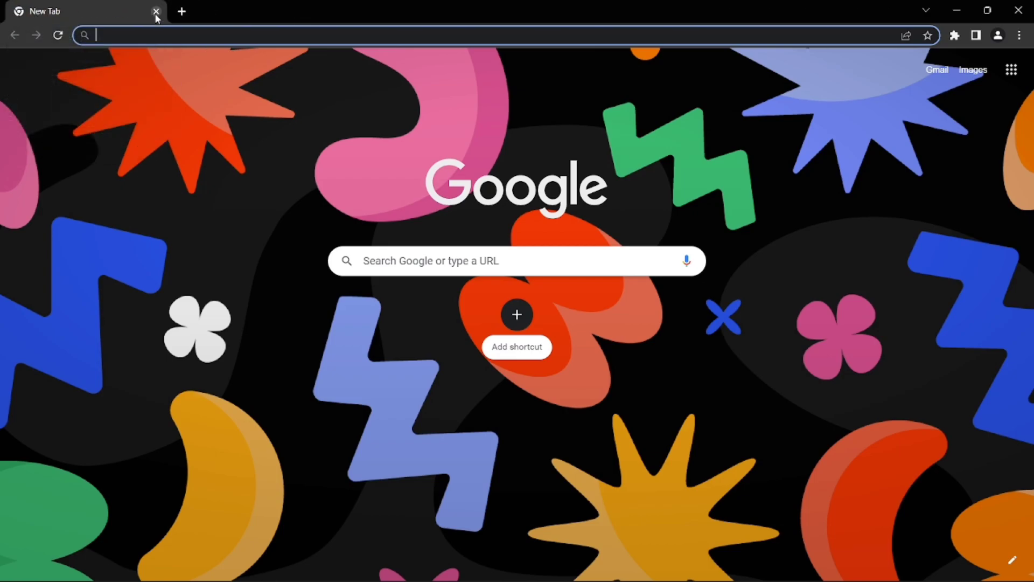
text(youtube)
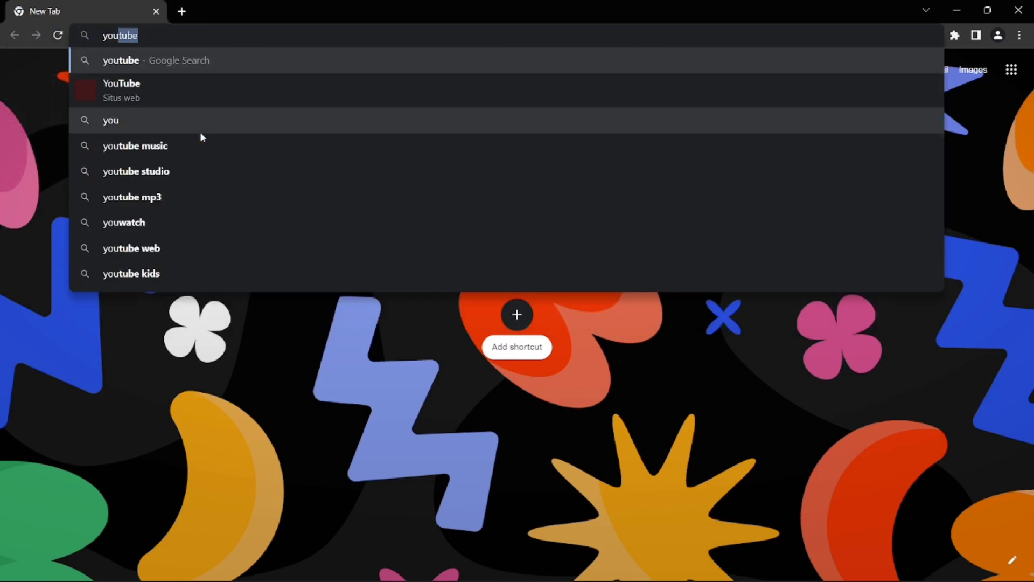
text(.co)
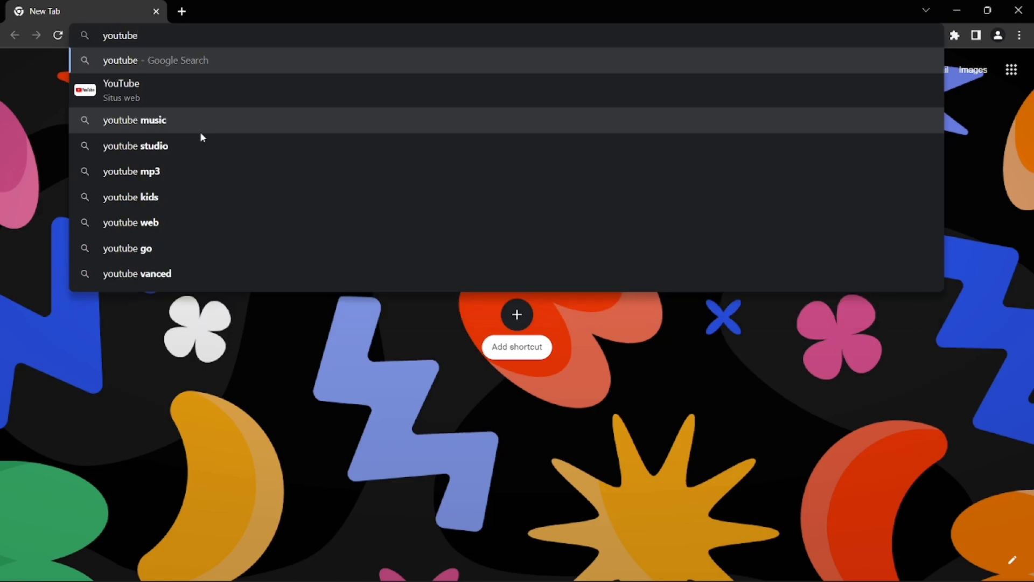
text(m)
key(Return)
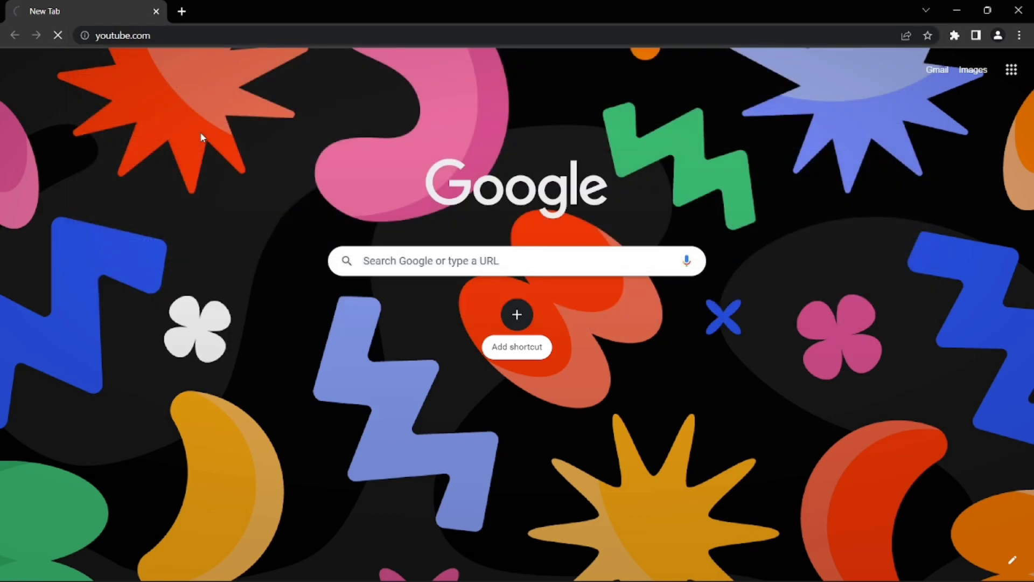
click(180, 11)
click(81, 9)
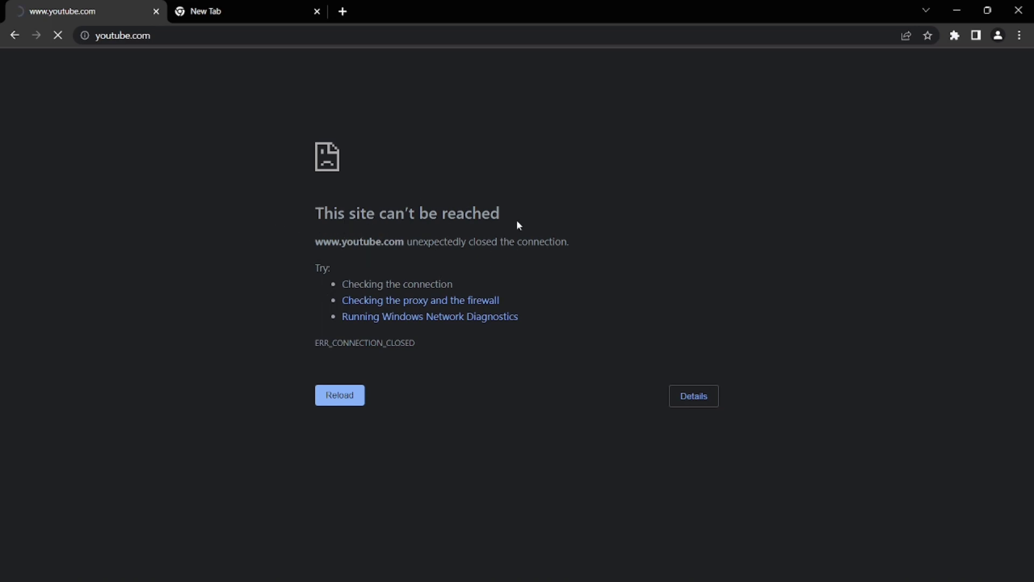
click(266, 6)
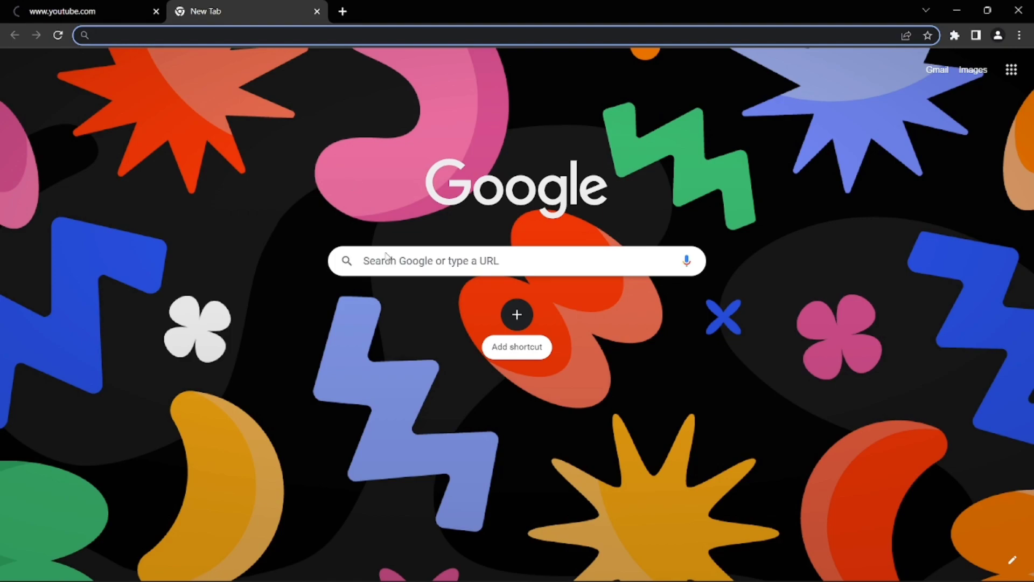
Load facebook.com in the second tab
click(395, 271)
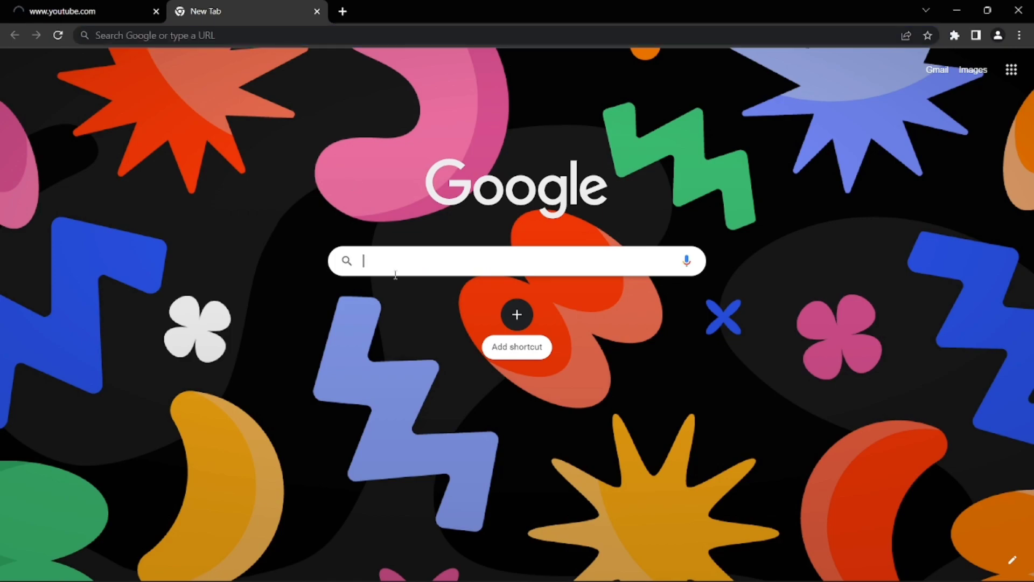
click(313, 37)
text(fac)
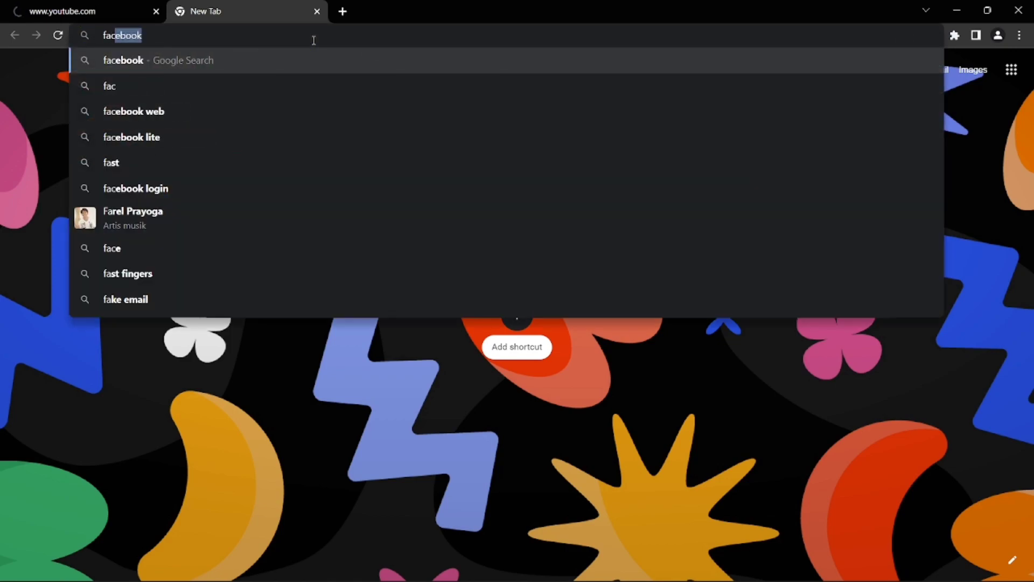
text(ebook.c)
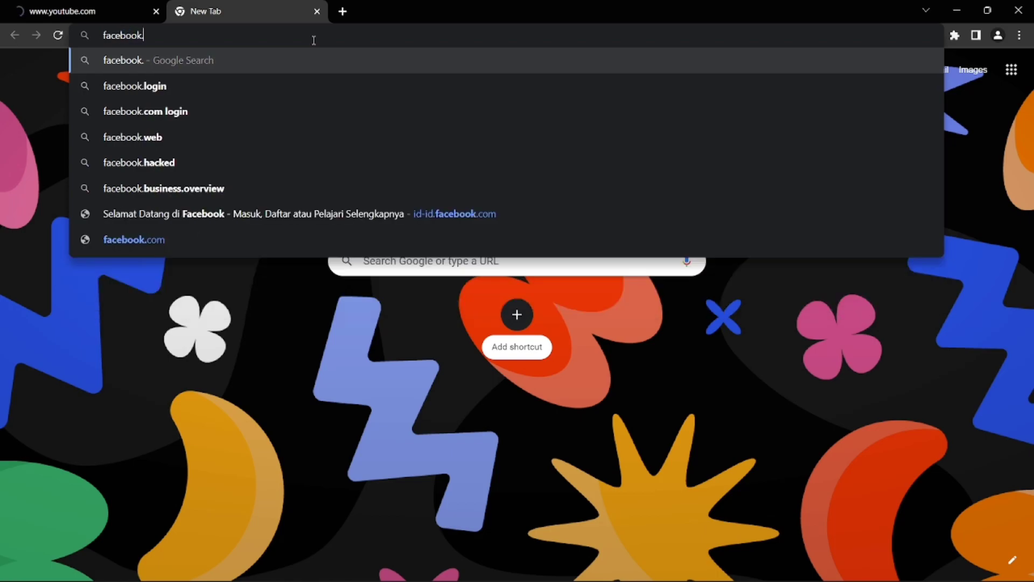
text(om)
key(Return)
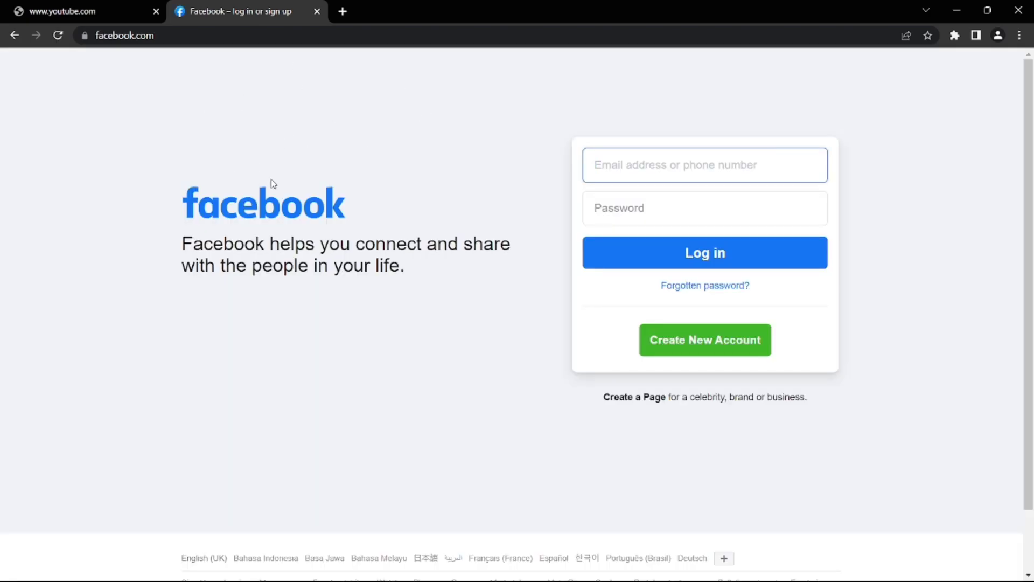
Compare the Facebook login page with the blocked youtube.com tab, then minimize Chrome
click(77, 12)
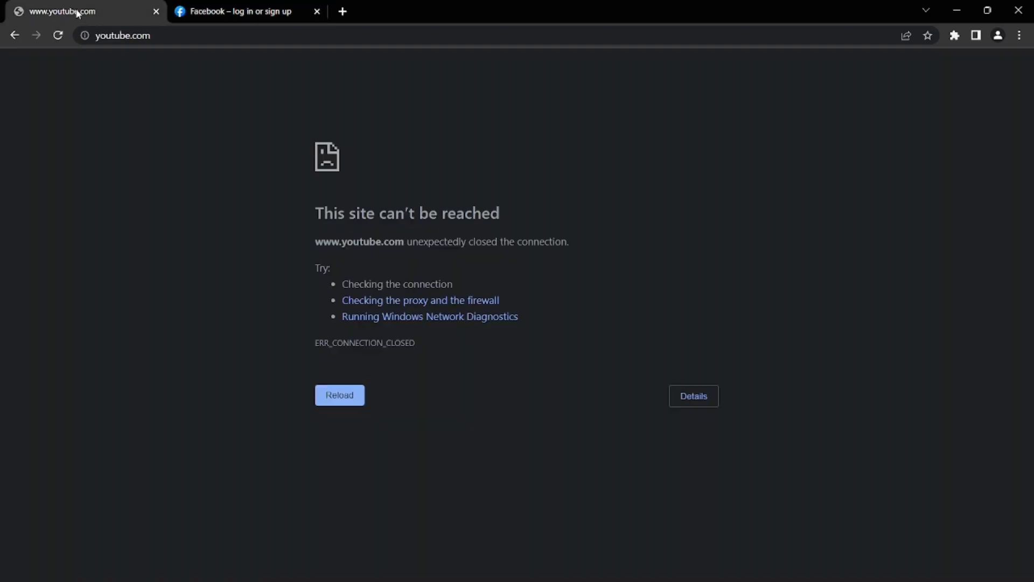
click(235, 10)
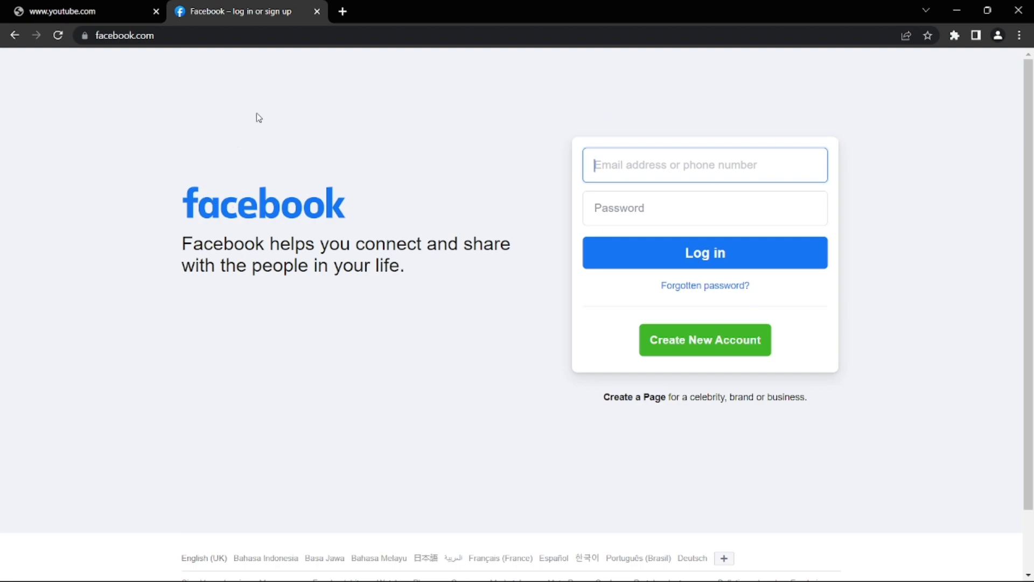
click(109, 5)
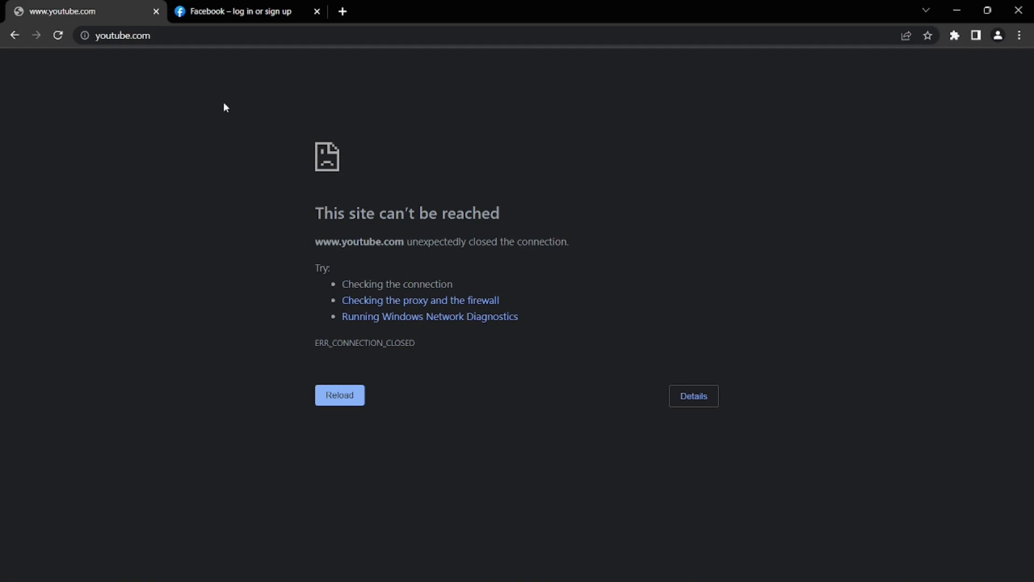
click(225, 9)
click(115, 5)
click(196, 8)
click(47, 5)
click(259, 8)
click(110, 6)
click(955, 11)
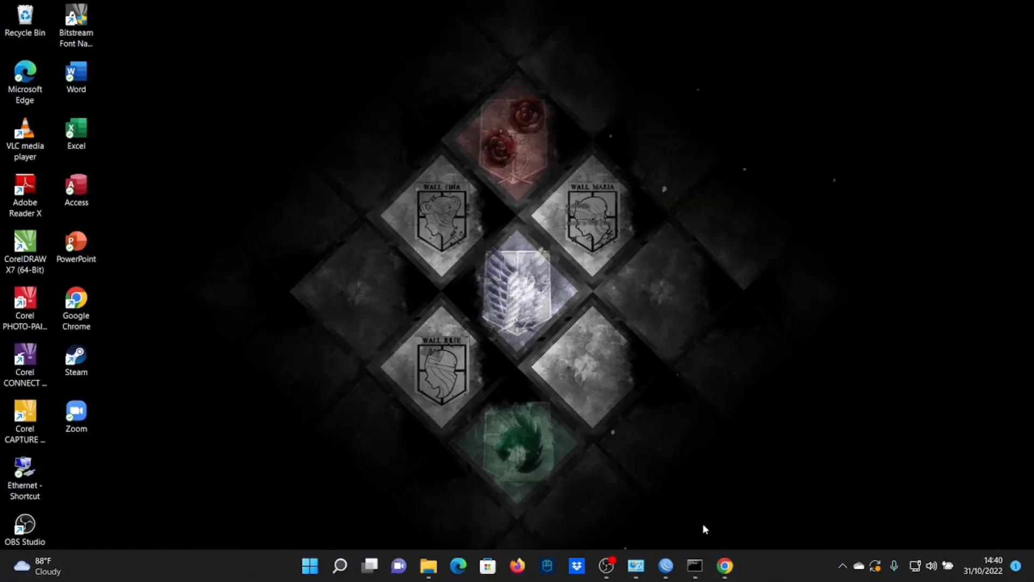
Disable WinBox filter rule 13 (forward drop, tcp 80,443 on ether2) and return to Chrome
mouse_move(666, 566)
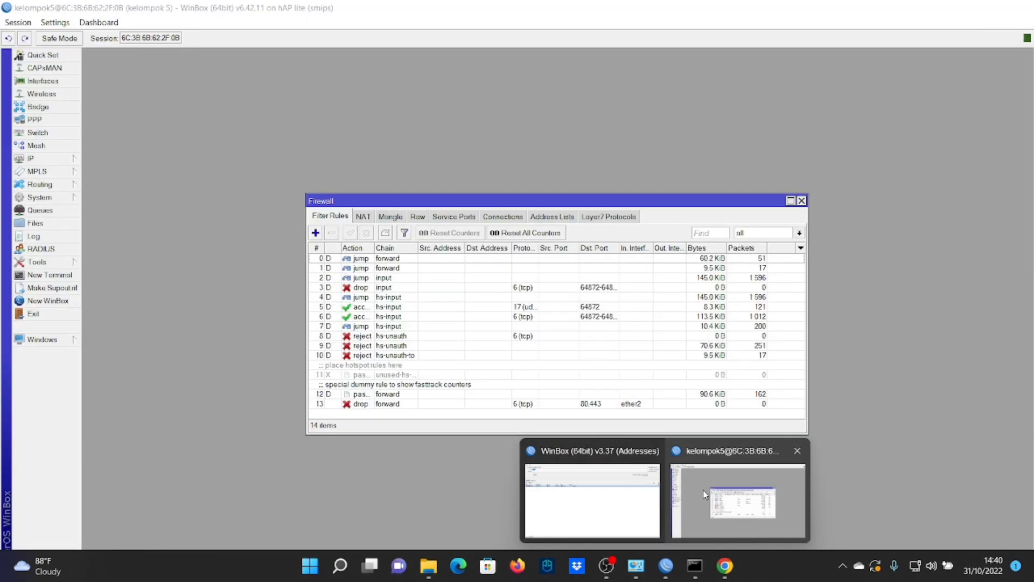
click(705, 495)
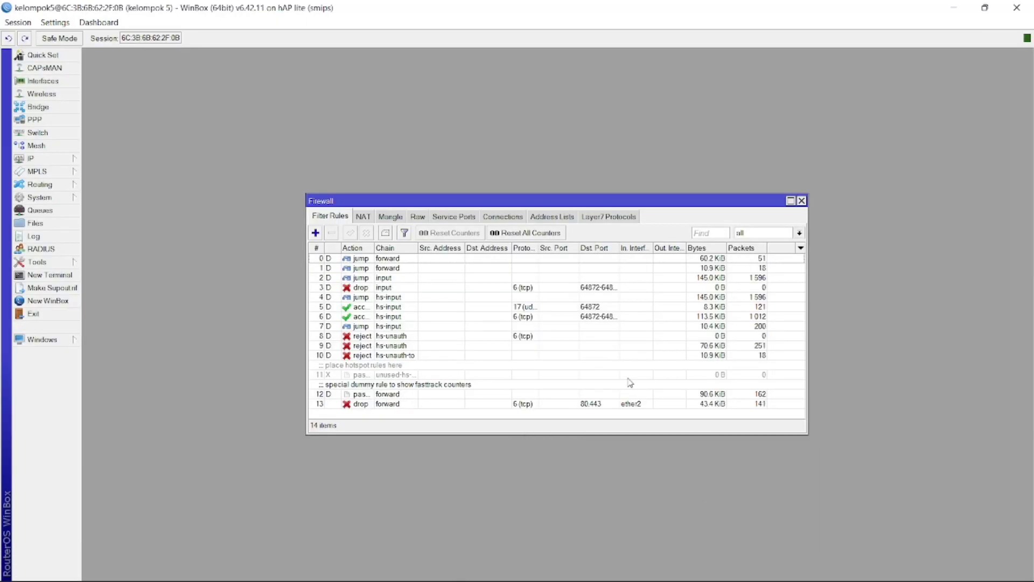
click(424, 405)
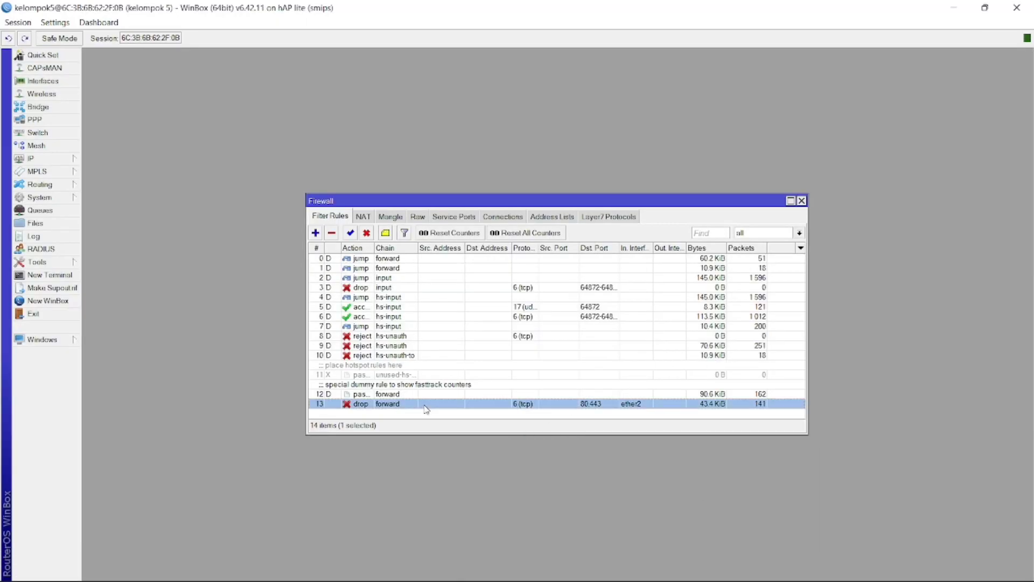
click(367, 233)
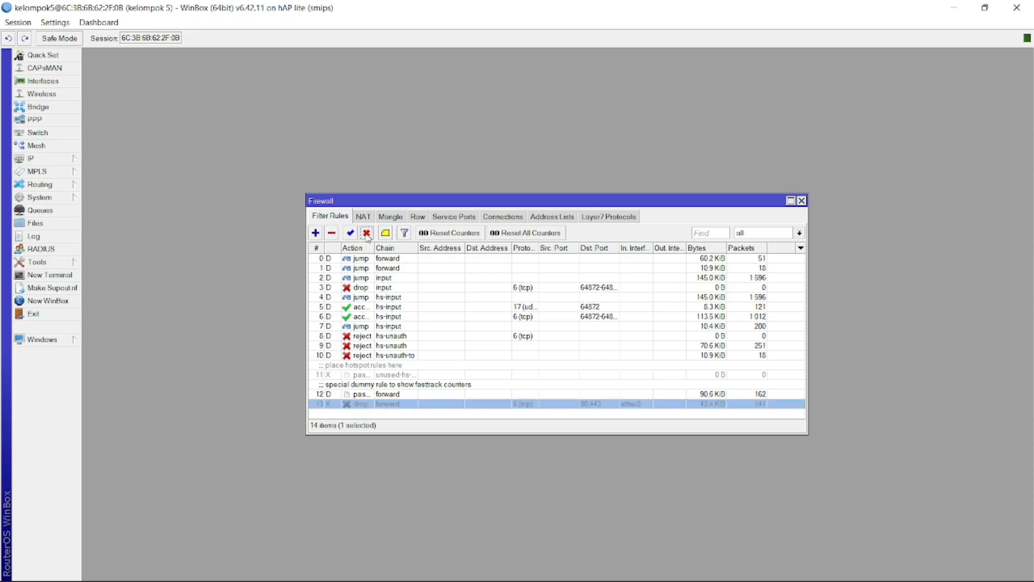
click(966, 5)
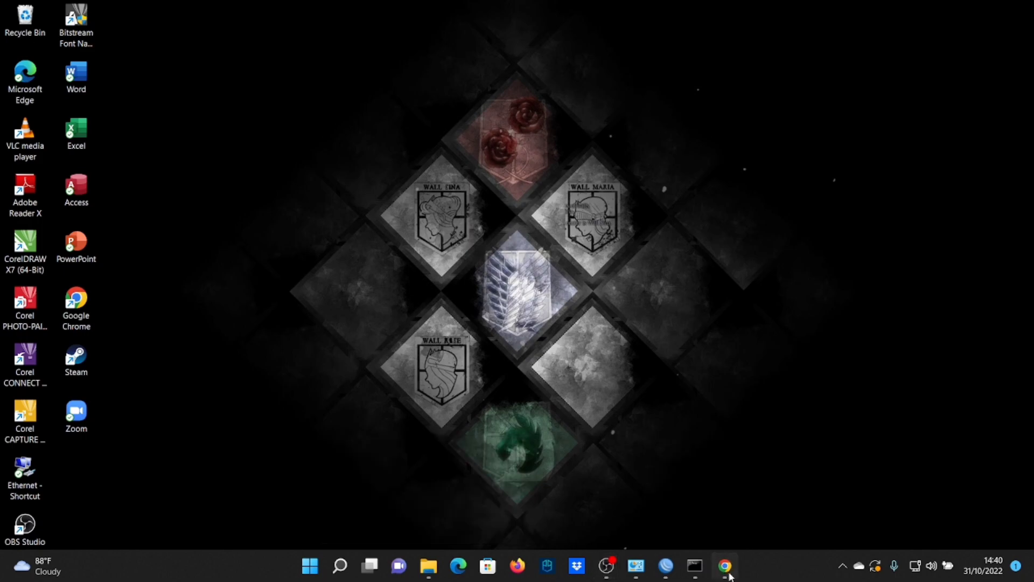
click(727, 571)
Reload youtube.com so the YouTube home page loads, then close both tabs
click(321, 404)
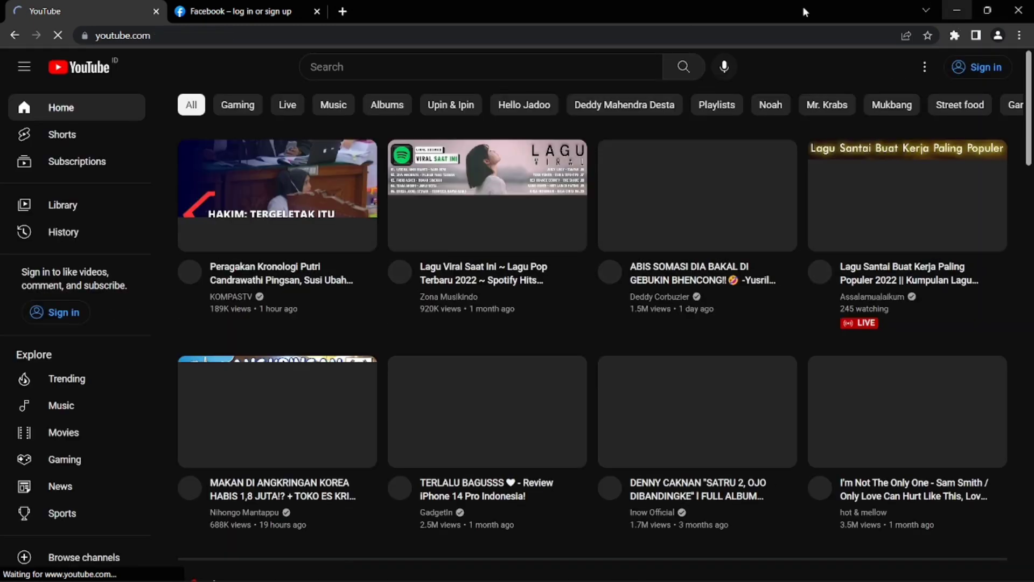
click(315, 12)
click(156, 12)
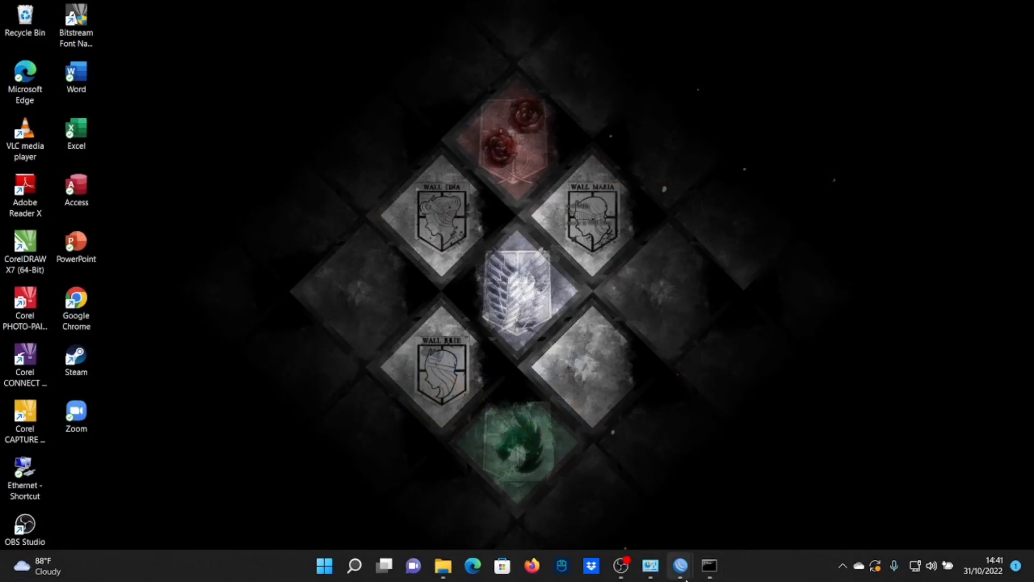
Bring the WinBox router session back to the front and close its Firewall window
mouse_move(683, 578)
click(623, 526)
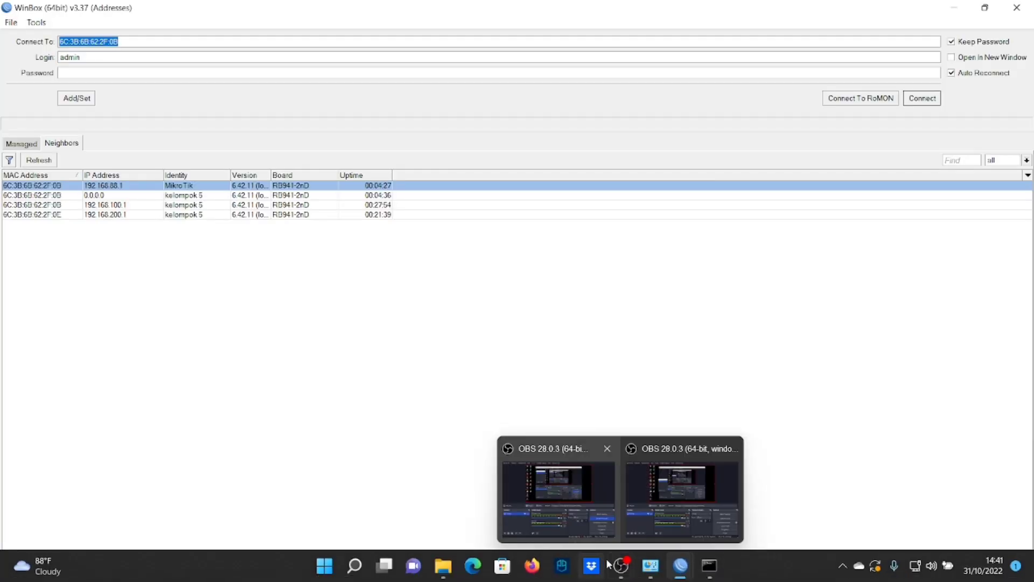
mouse_move(655, 579)
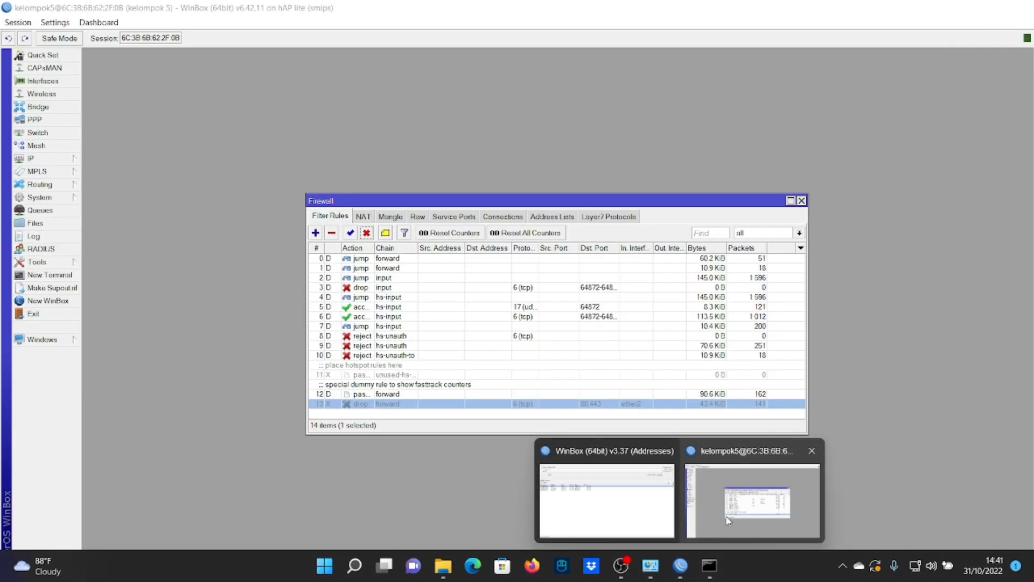
click(728, 520)
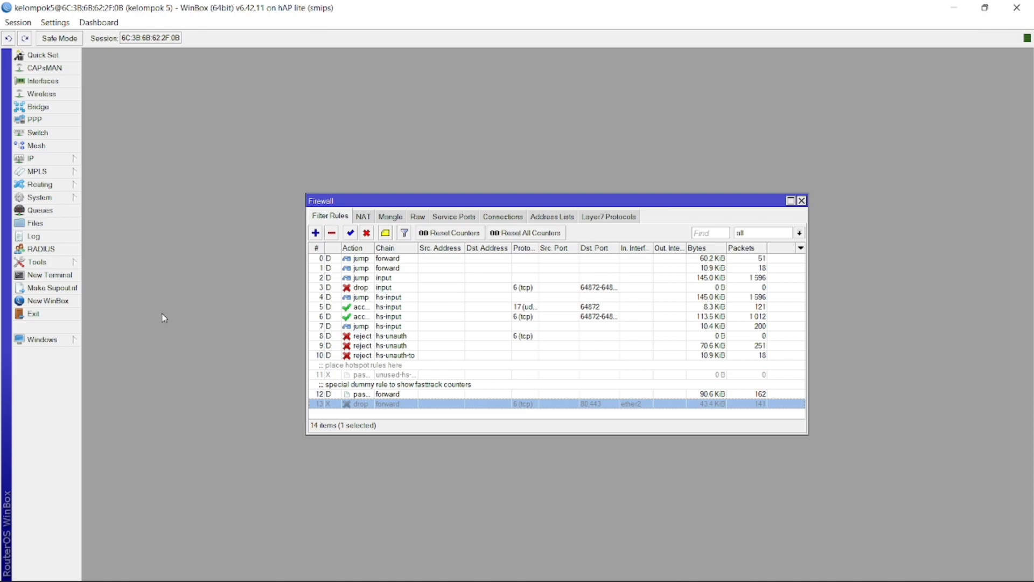
click(802, 200)
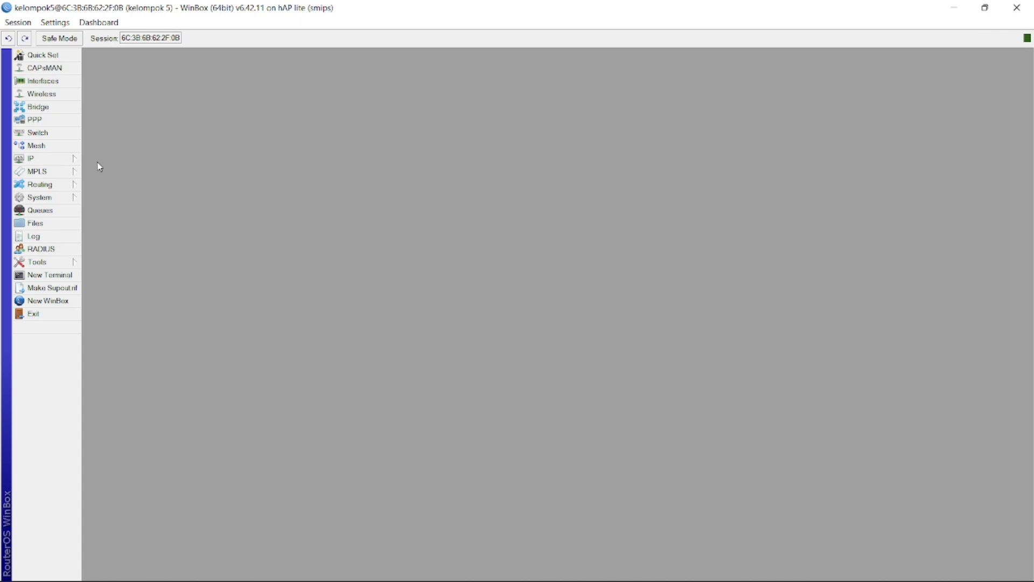
Enable the web proxy in IP > Web Proxy and change its port from 8080 to 3128
click(38, 159)
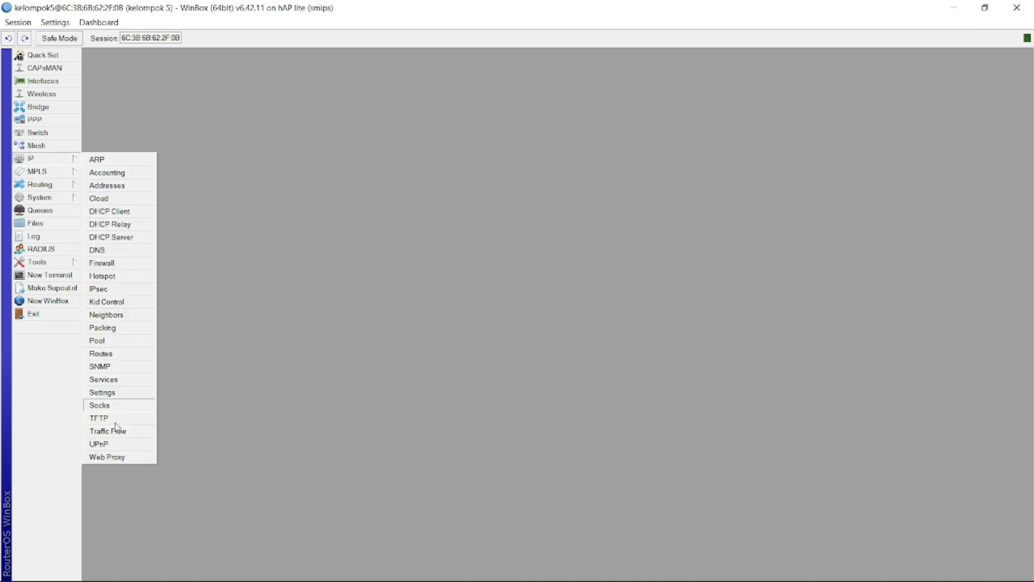
click(106, 458)
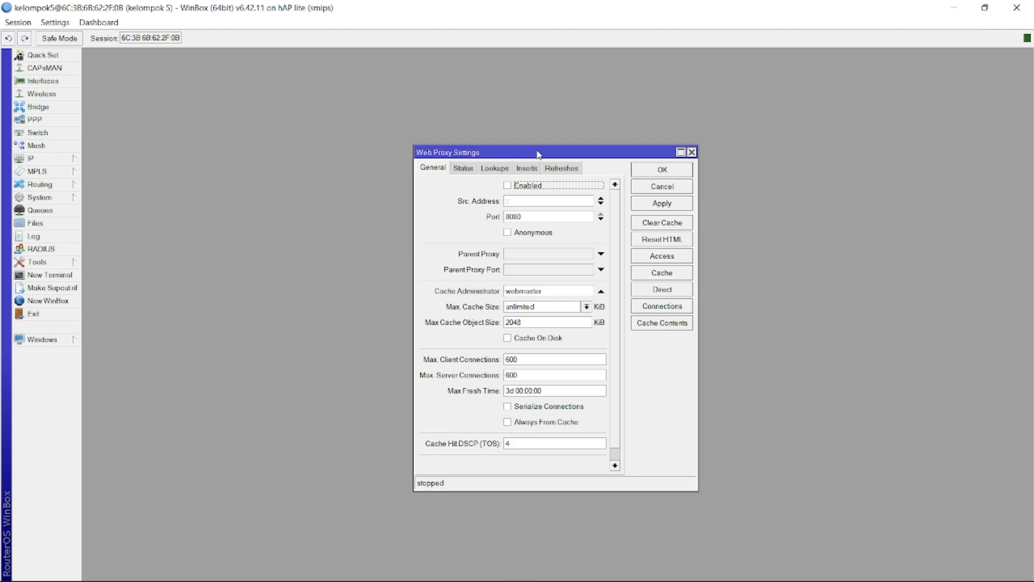
click(507, 189)
click(531, 220)
double_click(530, 220)
text(3128)
Replace the Cache Administrator value 'webmaster' with the administrator's e-mail address
double_click(543, 295)
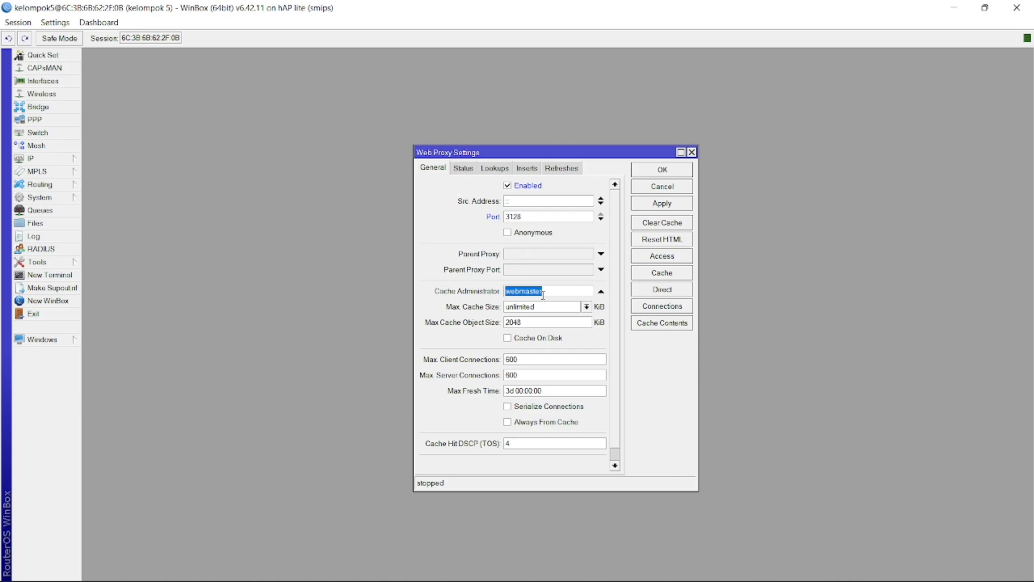
key(Tab)
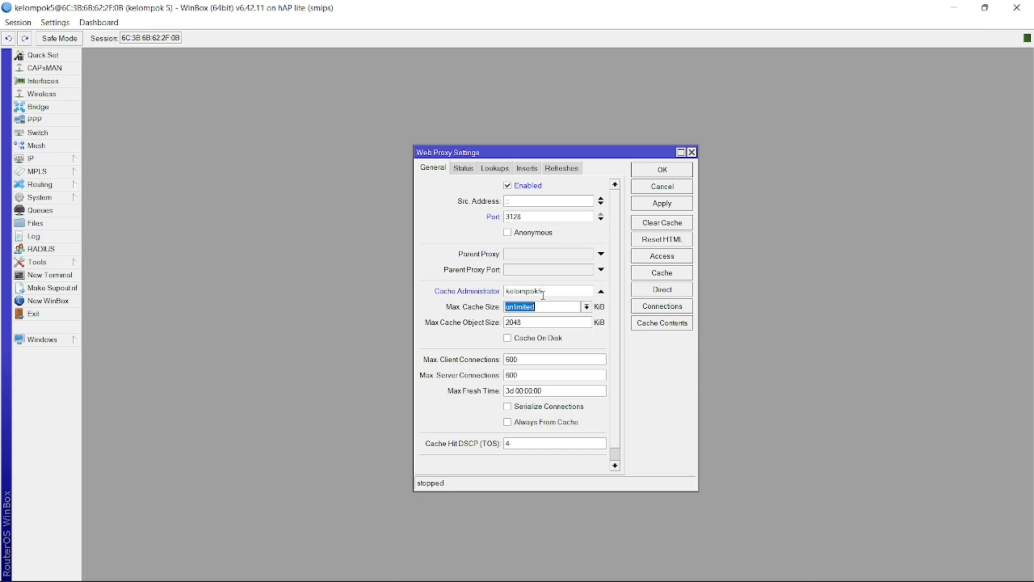
key(Tab)
click(558, 292)
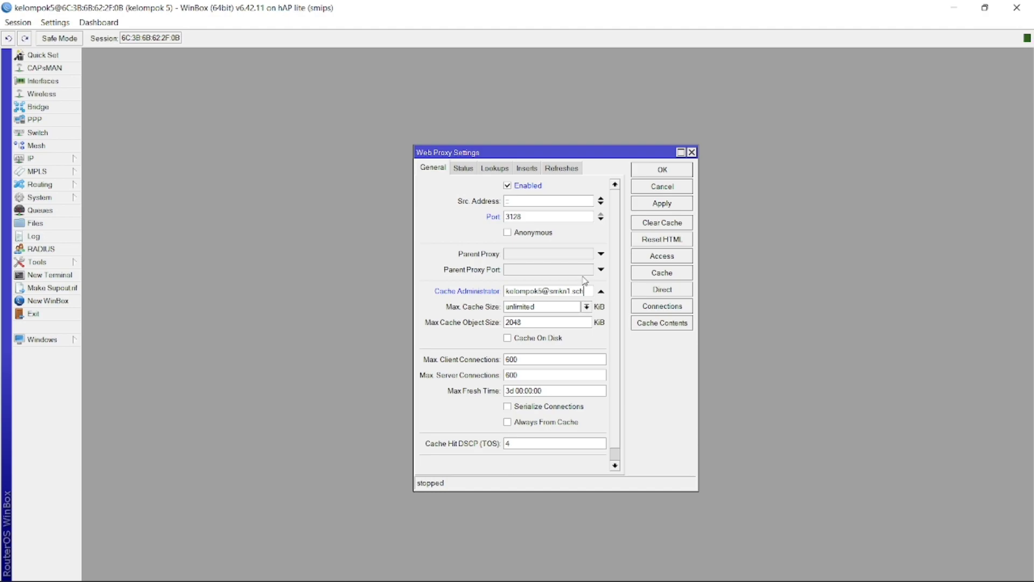
Add a web proxy access rule denying requests whose path matches *.mkv*
click(660, 258)
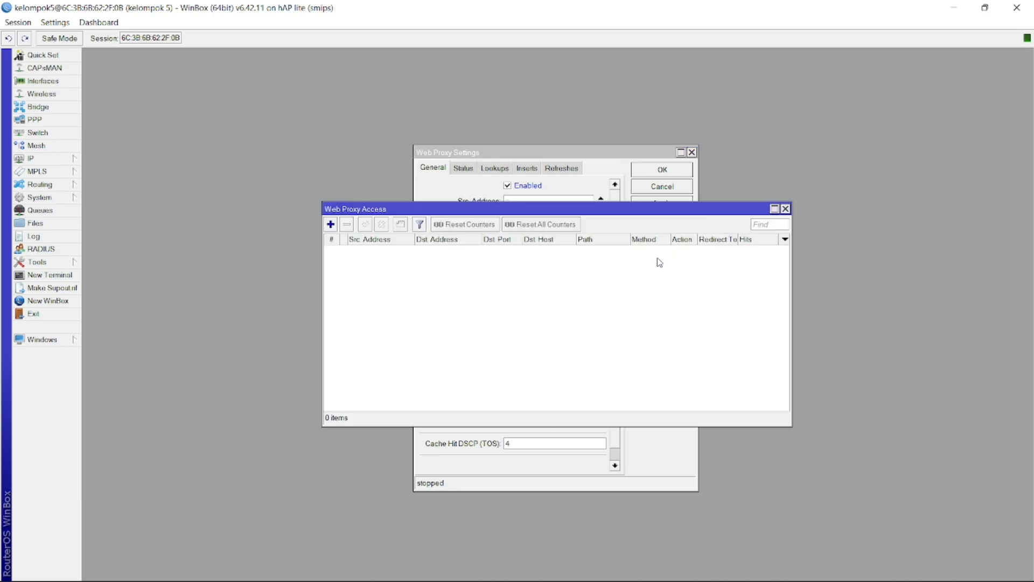
click(331, 224)
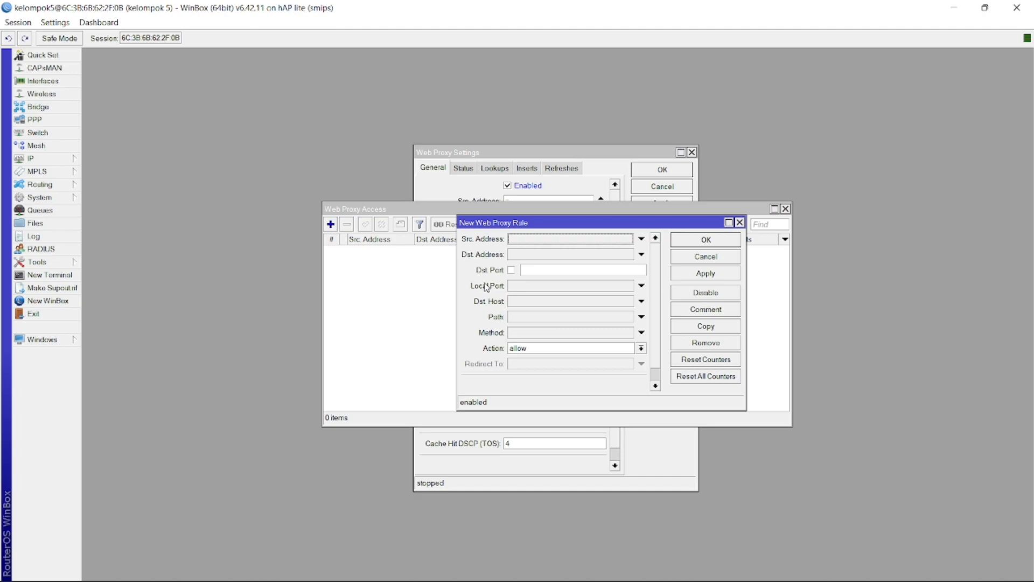
click(524, 318)
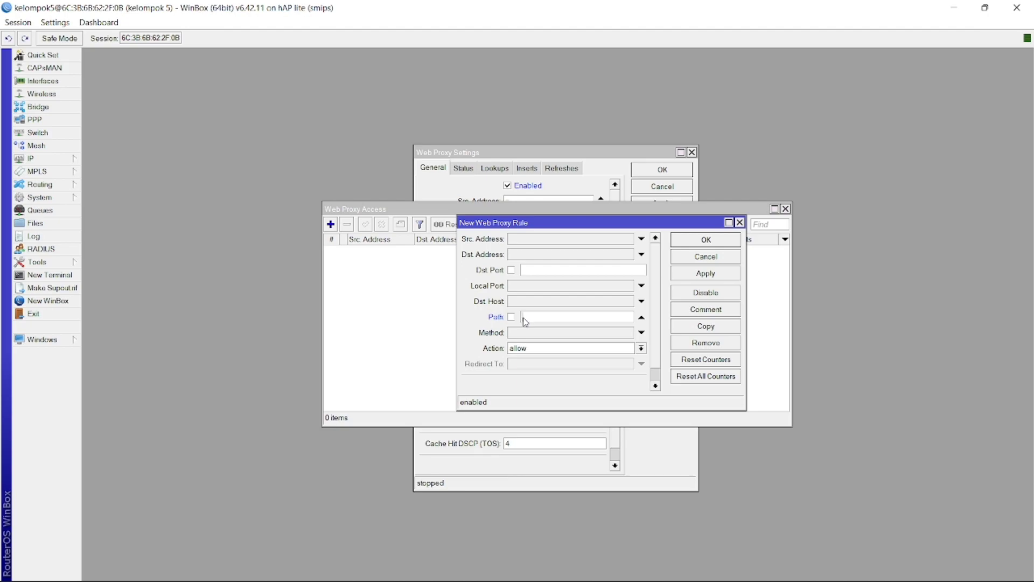
text(*)
text(.mkv)
click(542, 350)
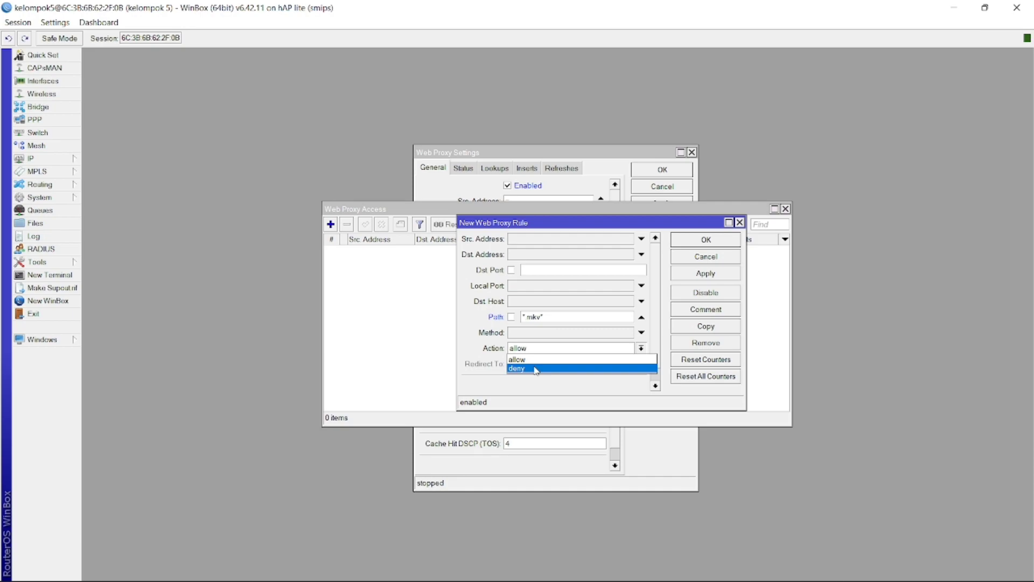
click(536, 369)
click(701, 275)
click(702, 242)
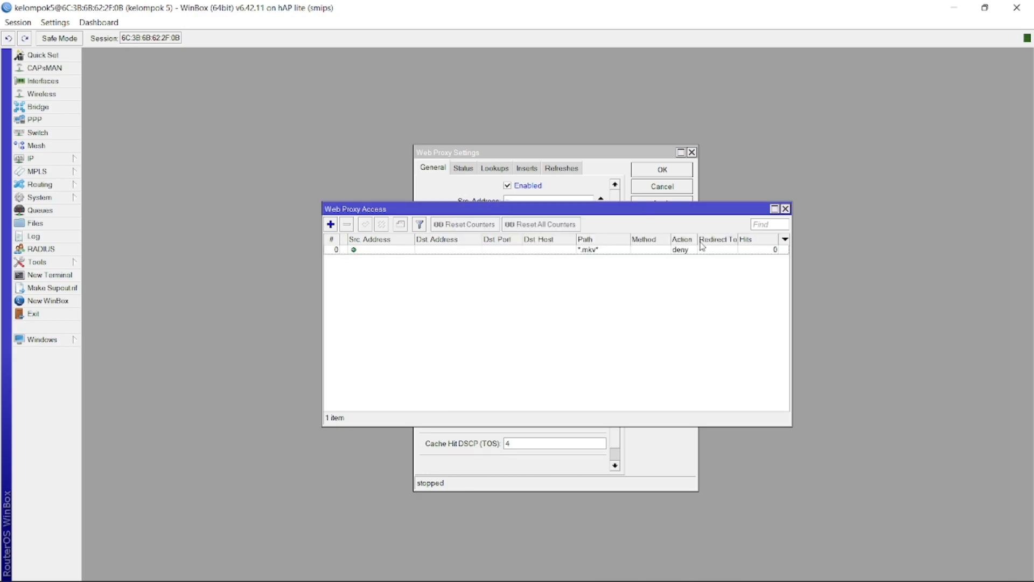
Add a second access rule denying requests whose path matches *.mp3*
click(331, 225)
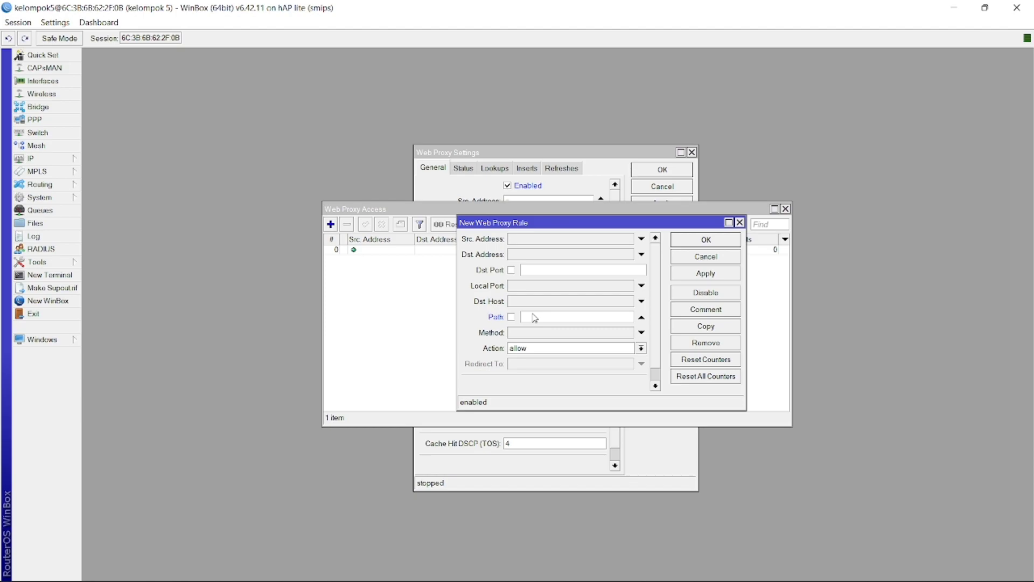
text(*mp3.)
click(552, 350)
click(540, 369)
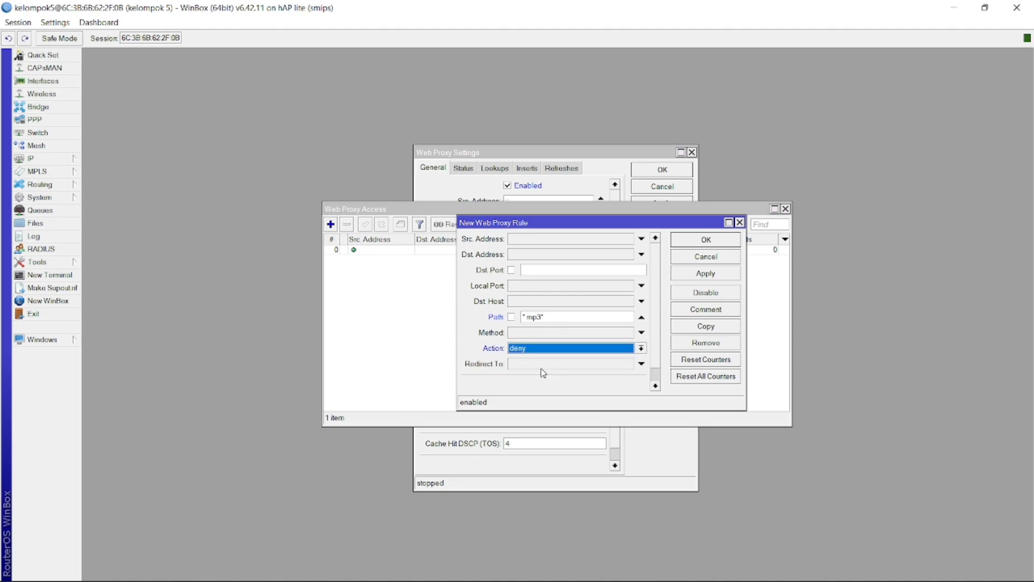
click(707, 274)
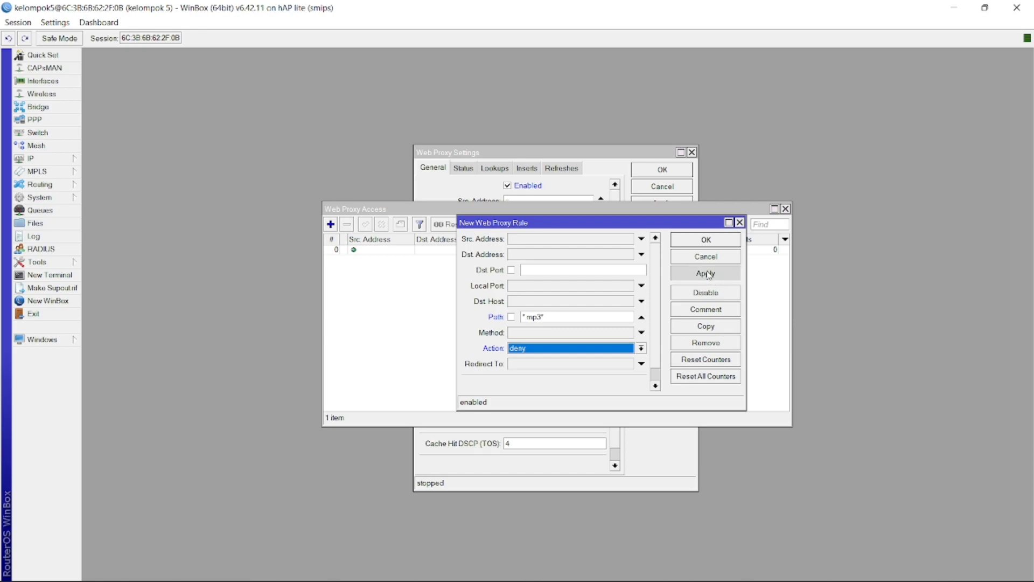
click(707, 240)
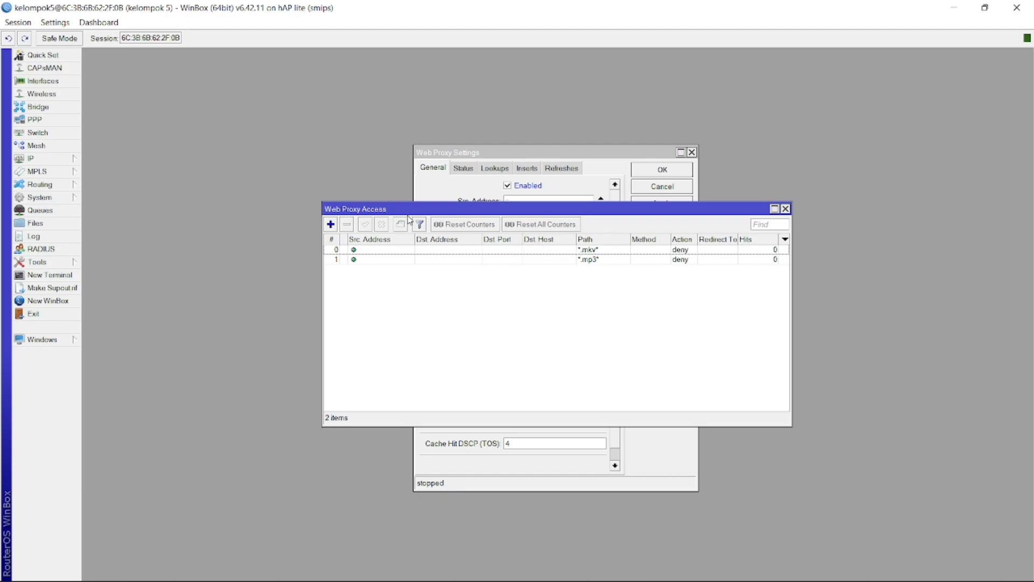
Close the access rules list, then apply and save the Web Proxy settings
click(785, 209)
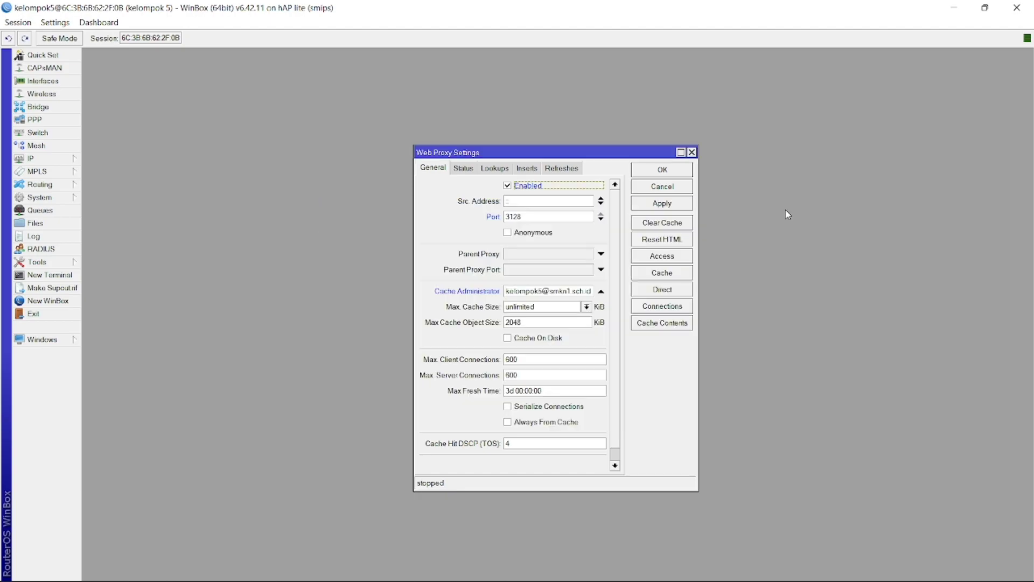
click(637, 205)
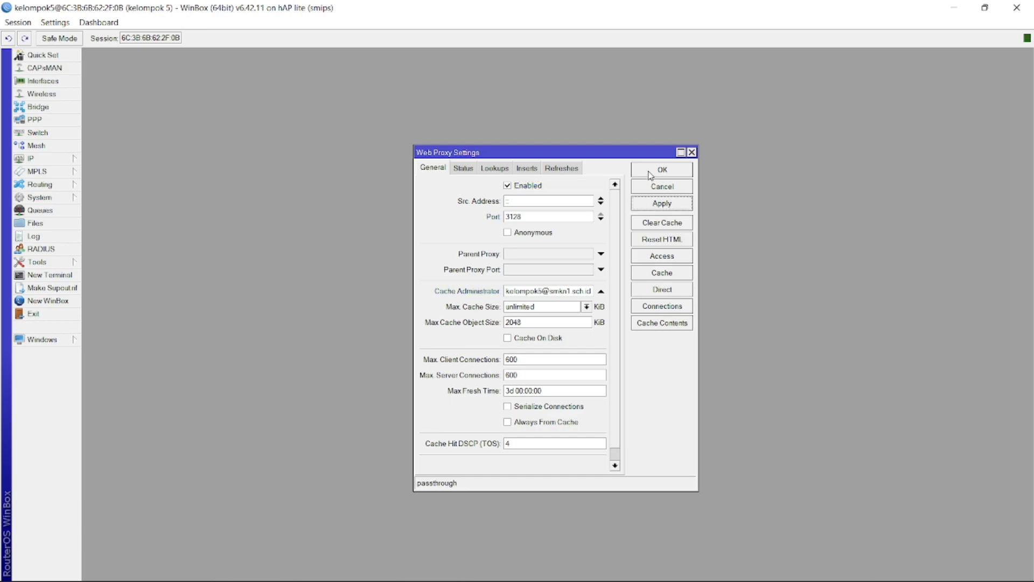
click(650, 174)
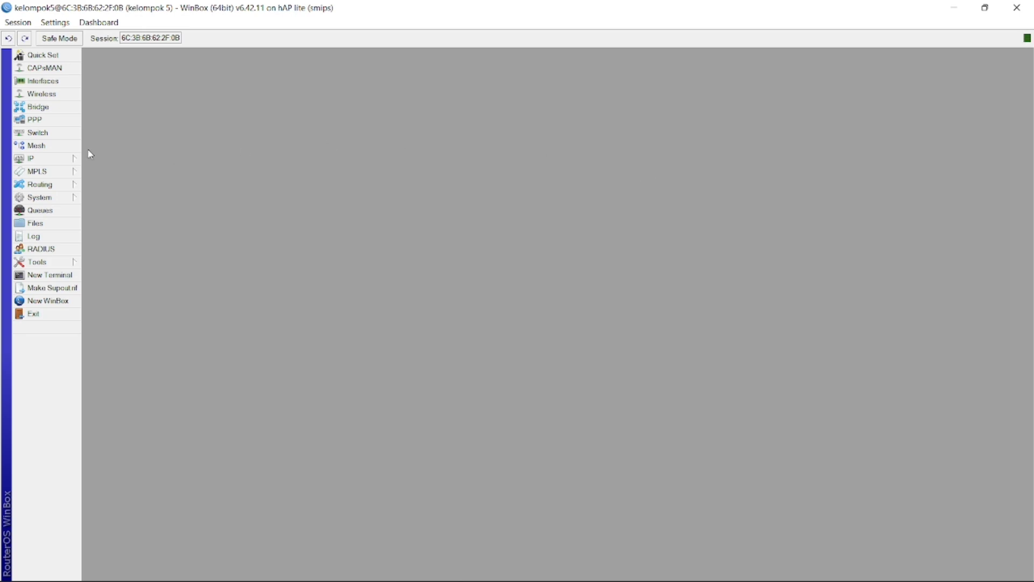
click(48, 160)
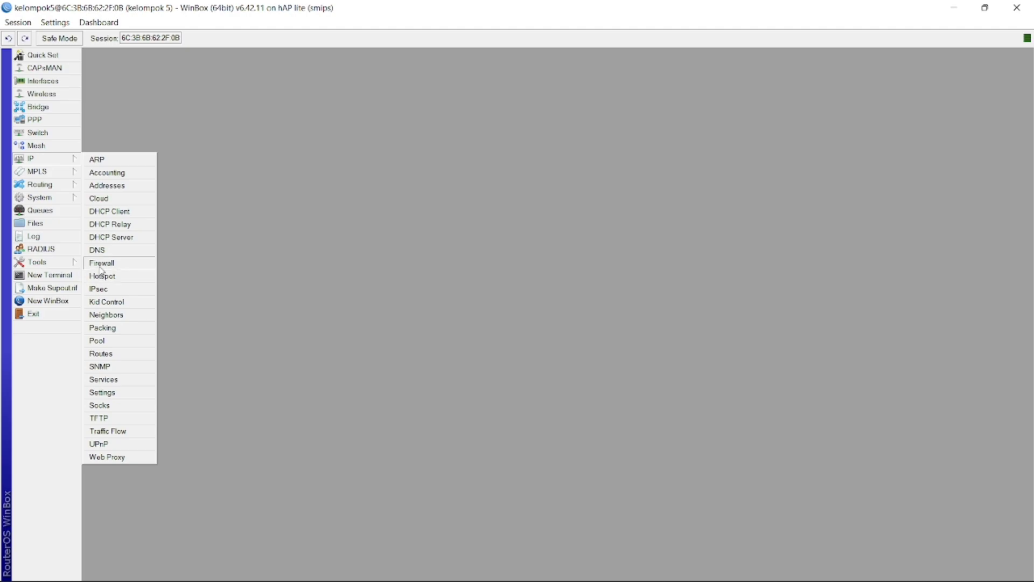
Add a new firewall NAT rule in the dstnat chain
click(102, 267)
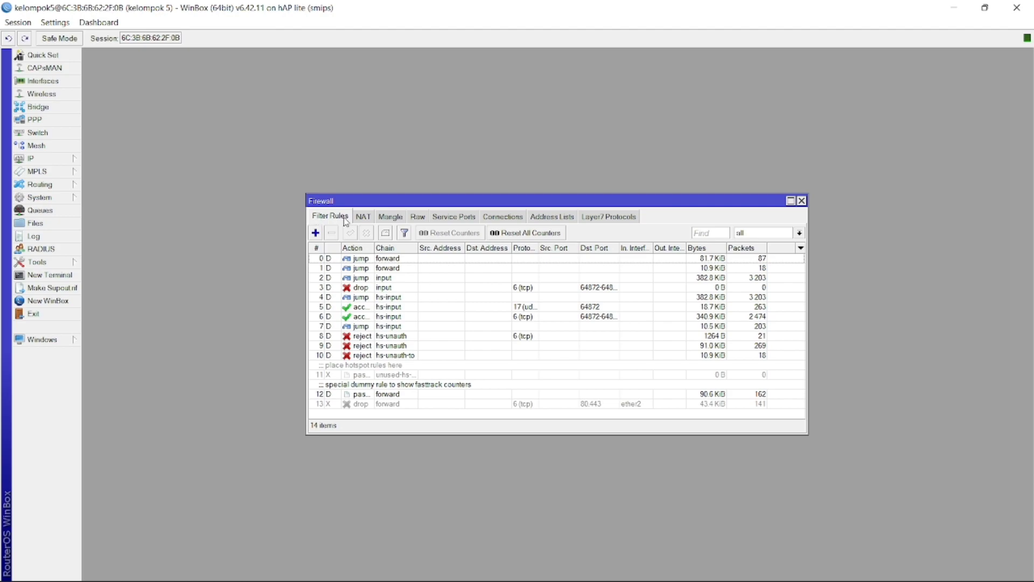
click(365, 218)
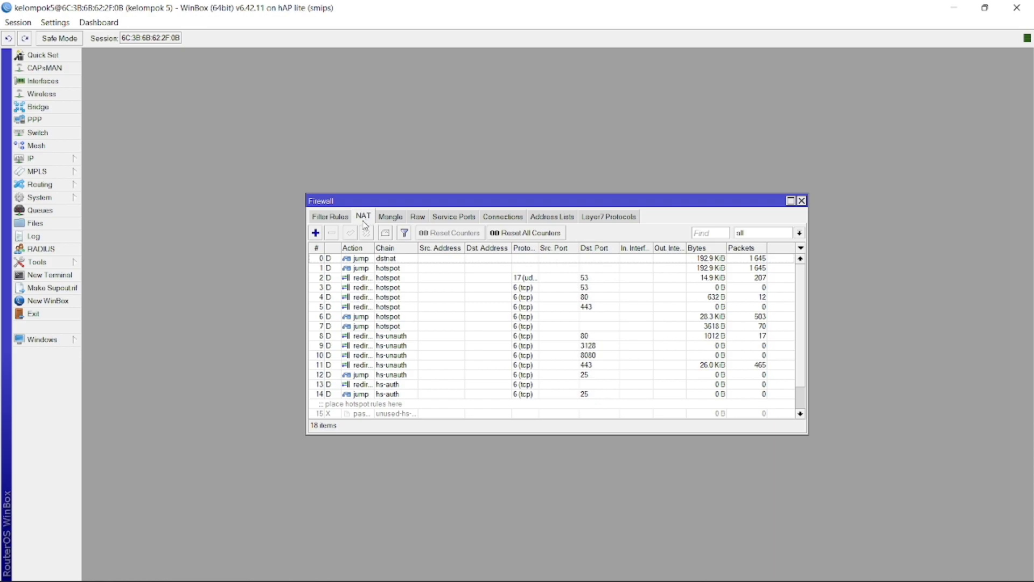
click(315, 233)
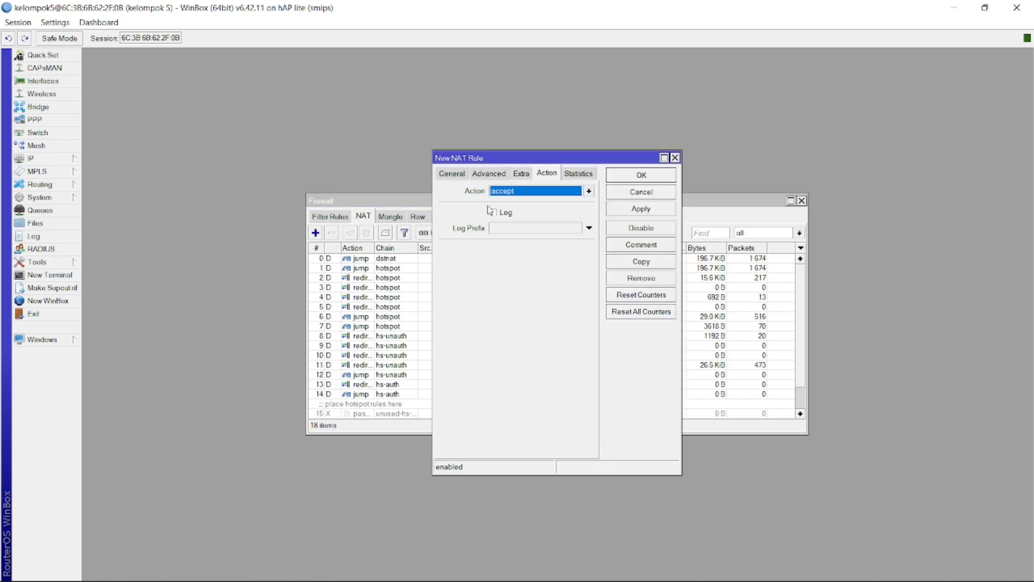
click(451, 174)
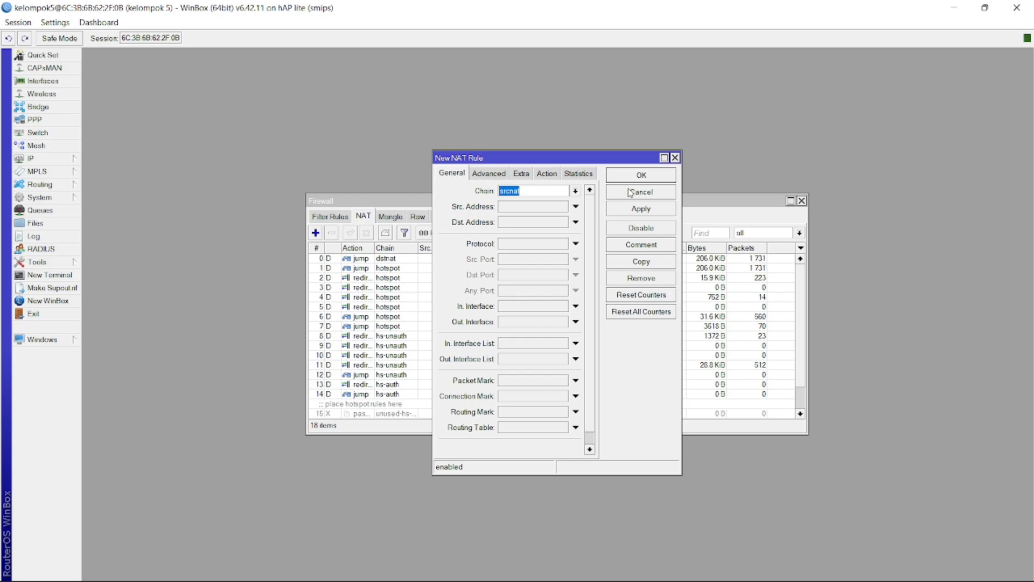
click(574, 193)
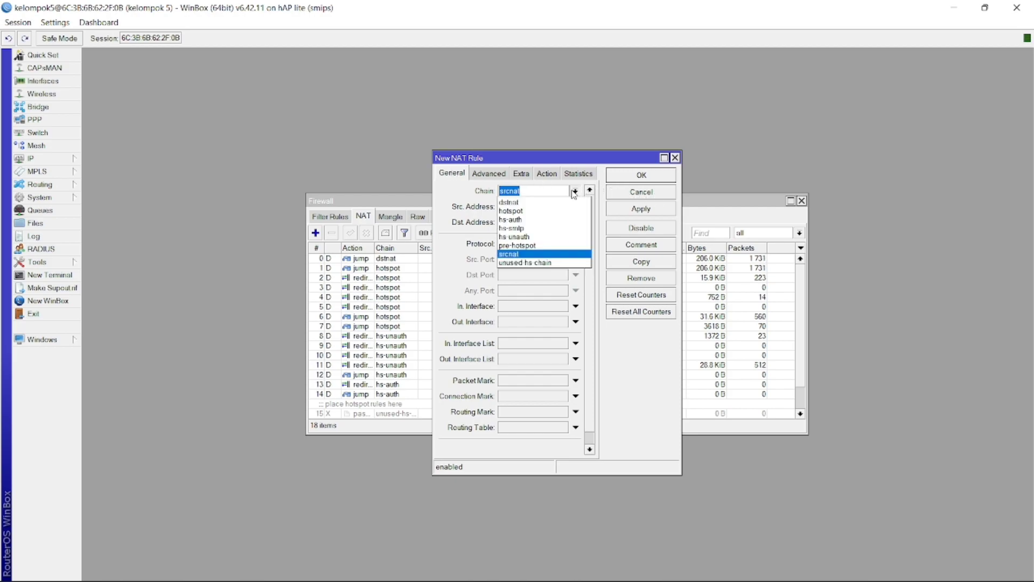
click(518, 202)
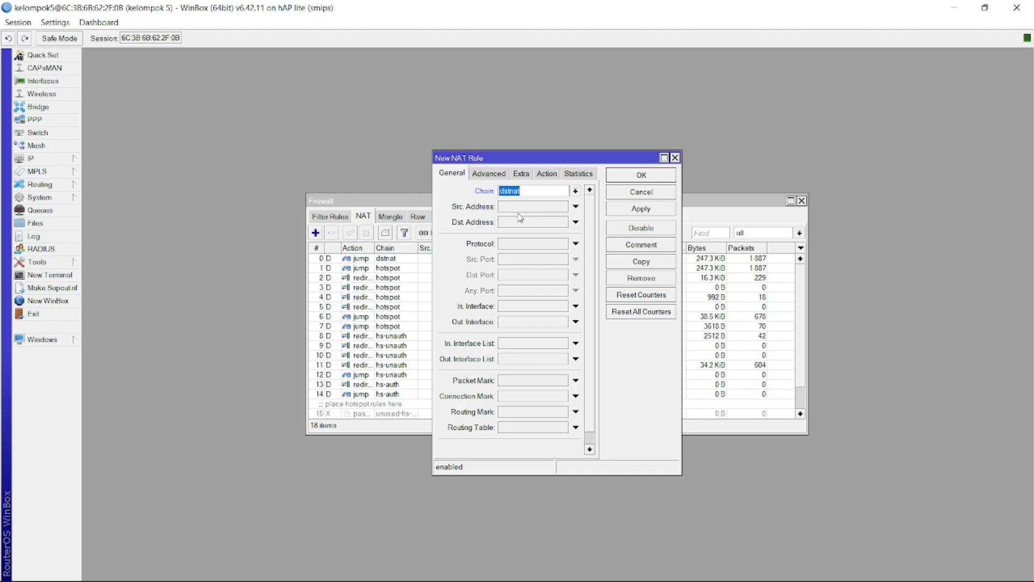
Match protocol 6 (tcp), destination ports 80,8080 and incoming interface ether2
click(530, 243)
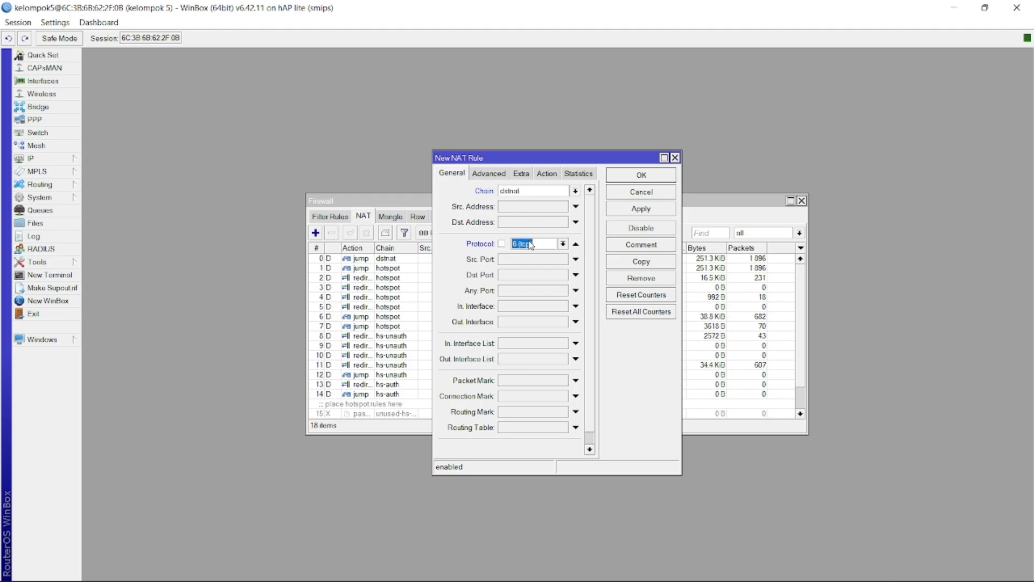
click(521, 277)
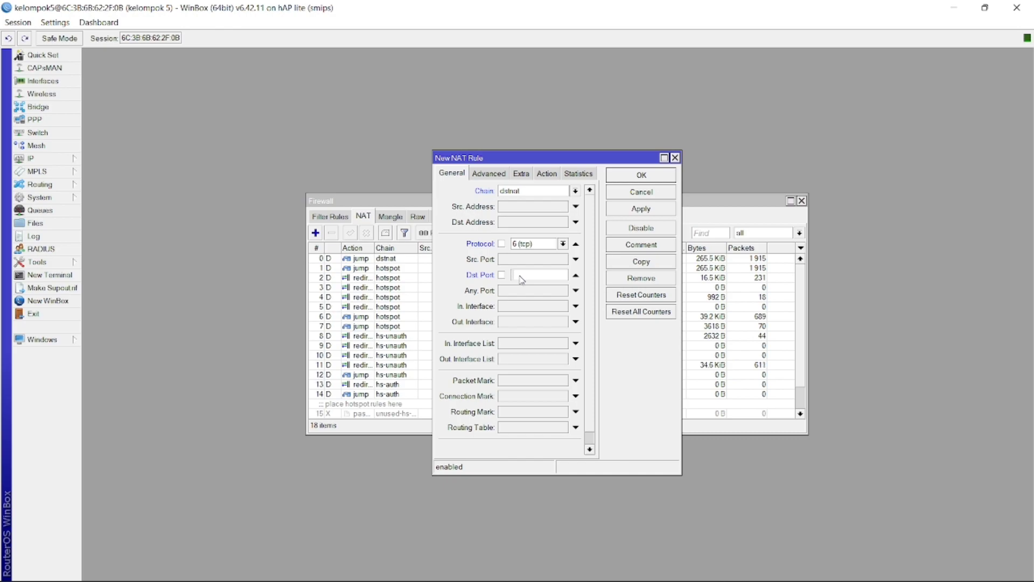
text(80,8080)
click(519, 305)
click(563, 306)
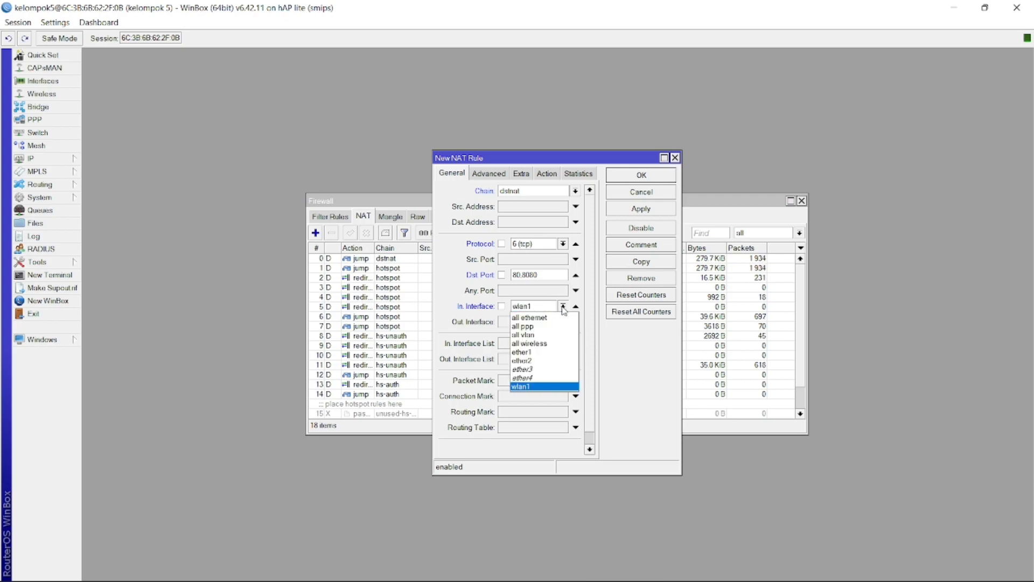
click(538, 361)
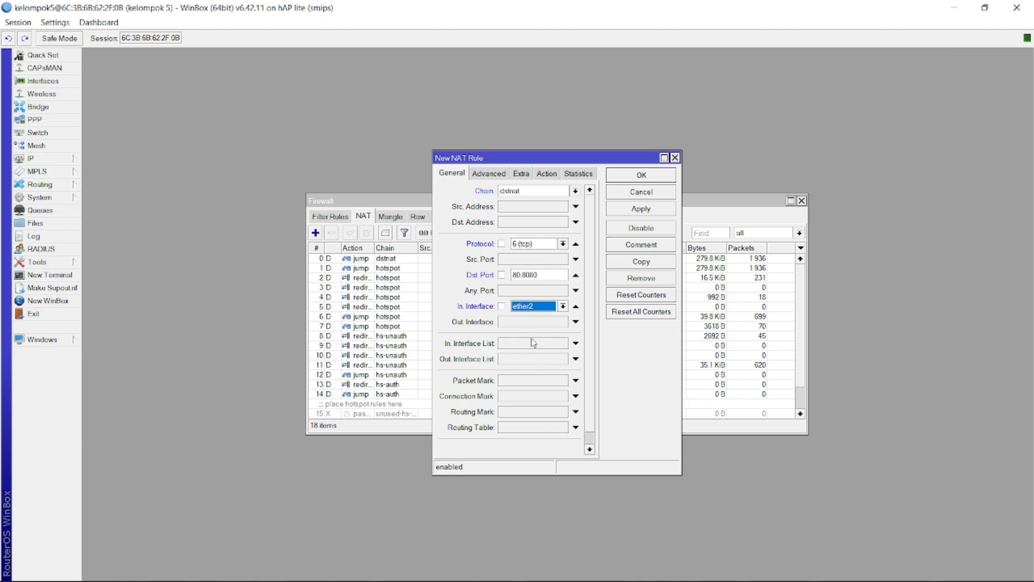
click(548, 179)
Set the NAT rule's action to redirect to port 3128, then apply and close it
click(541, 191)
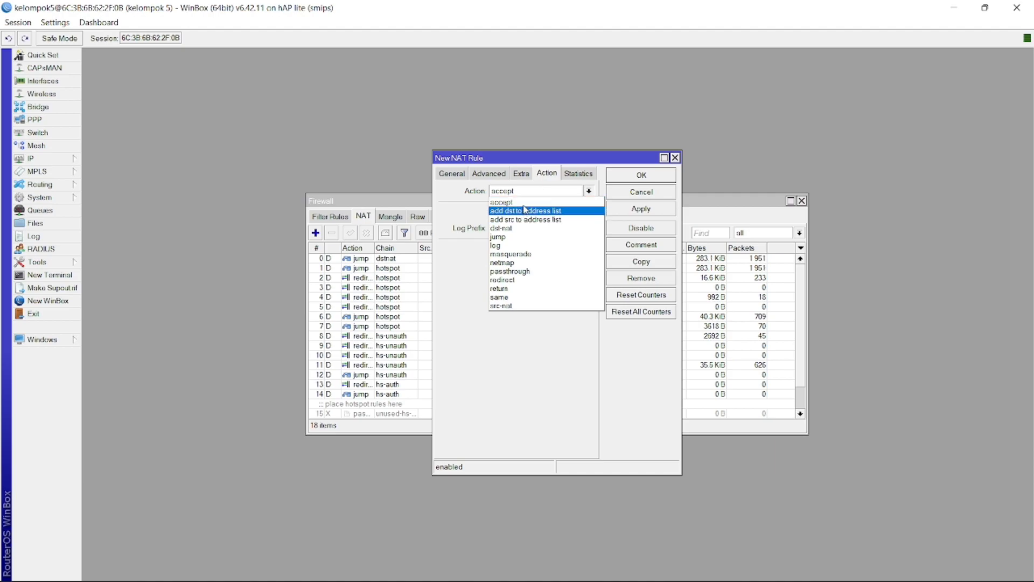
click(507, 279)
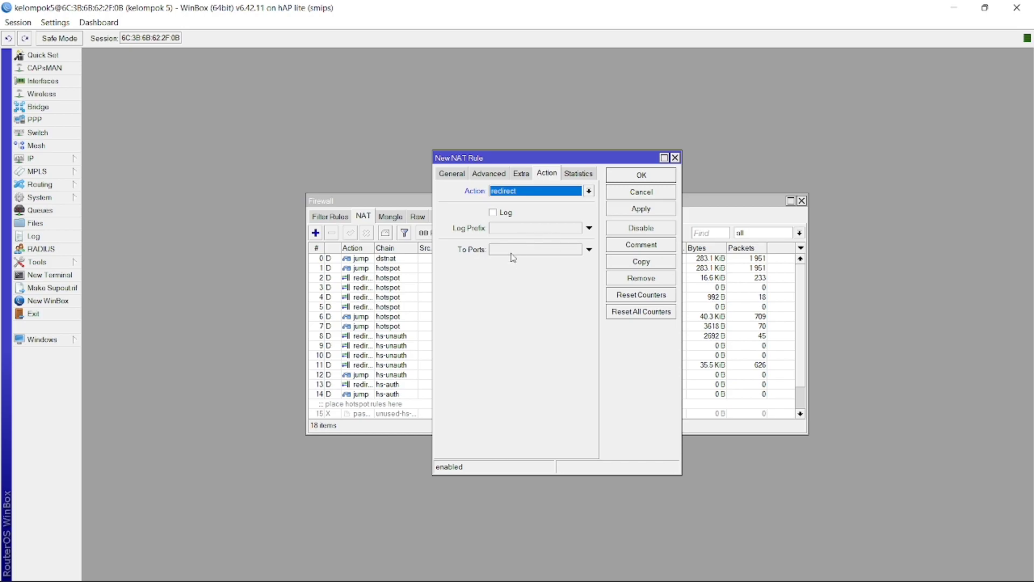
click(511, 254)
text(3128)
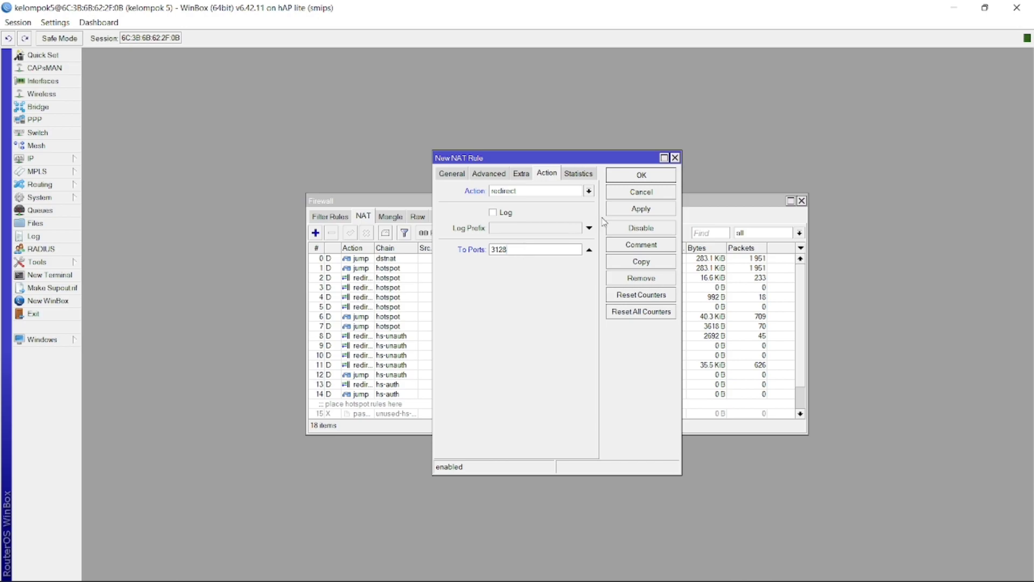
click(641, 211)
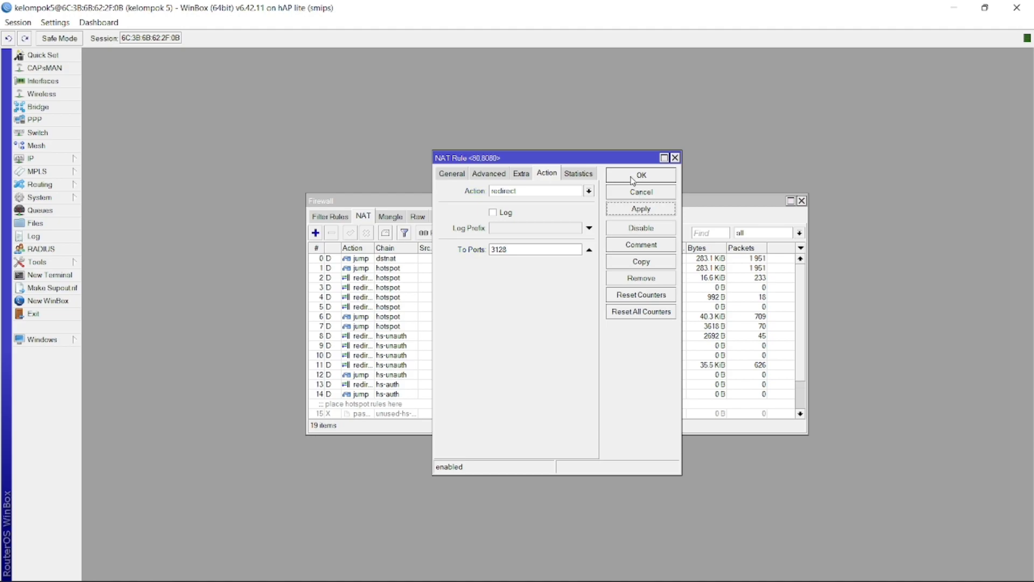
click(636, 210)
click(636, 179)
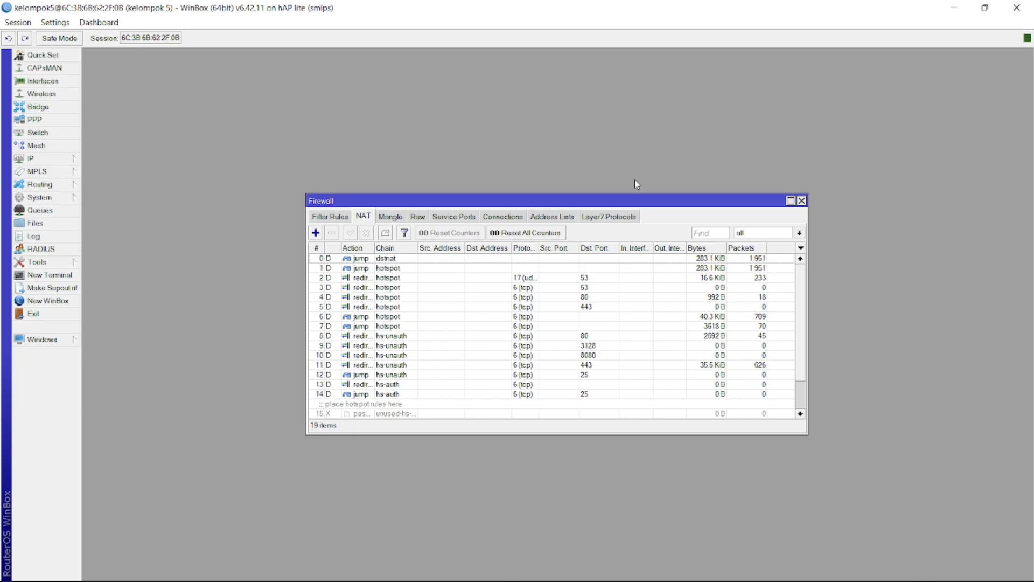
Minimise both WinBox windows and relaunch Google Chrome from the desktop until it opens
click(957, 9)
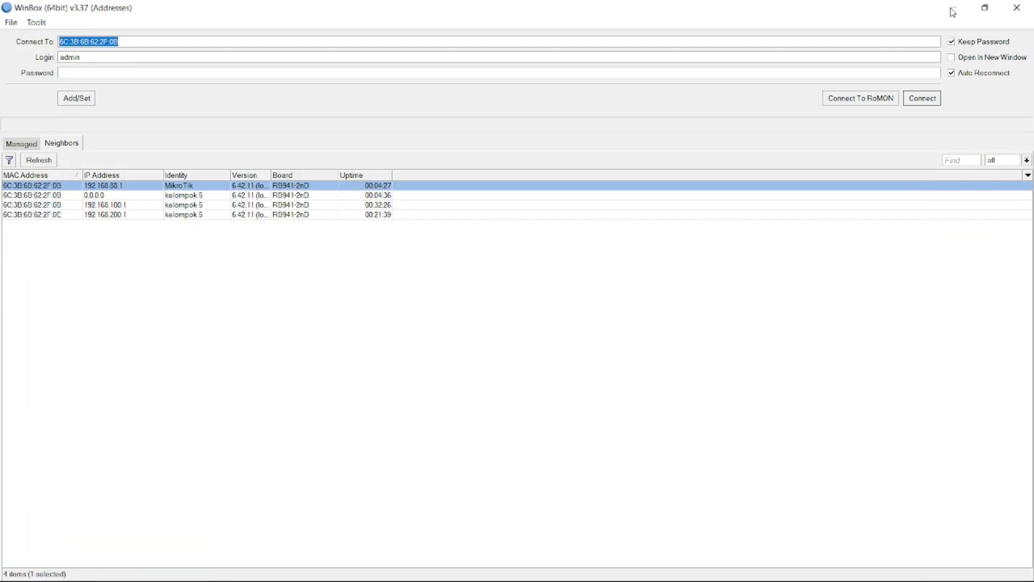
click(953, 11)
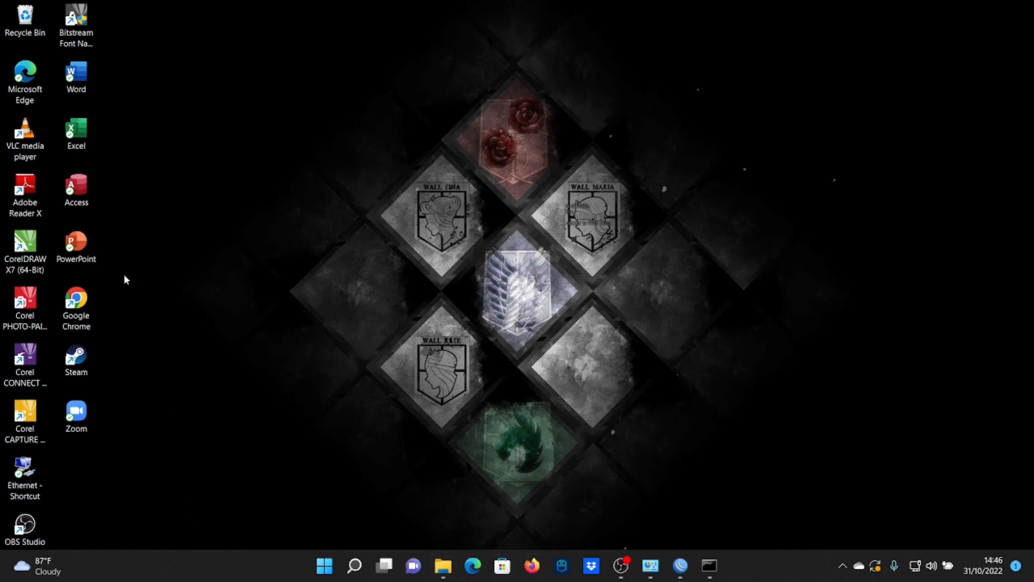
double_click(82, 316)
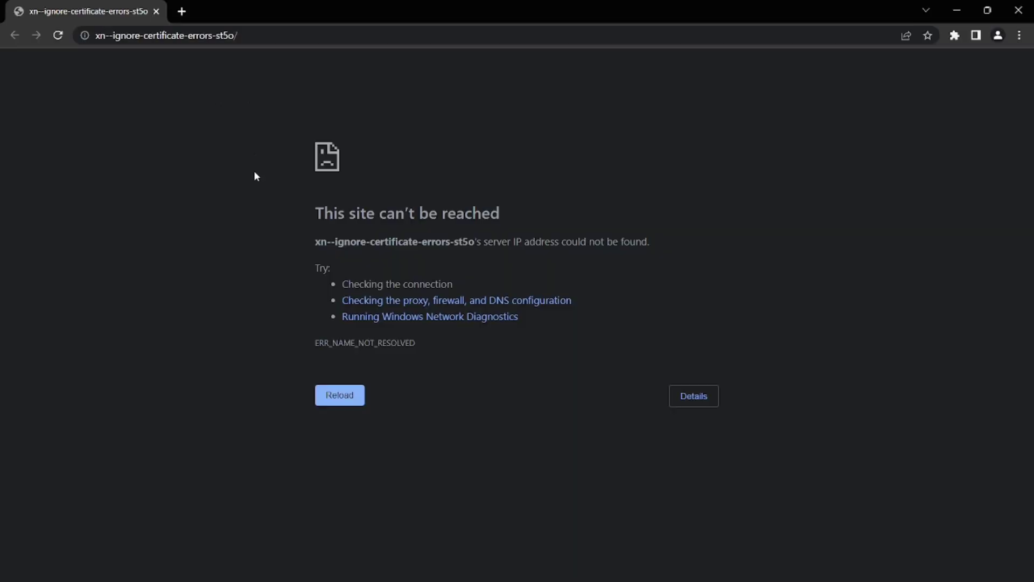
click(1018, 10)
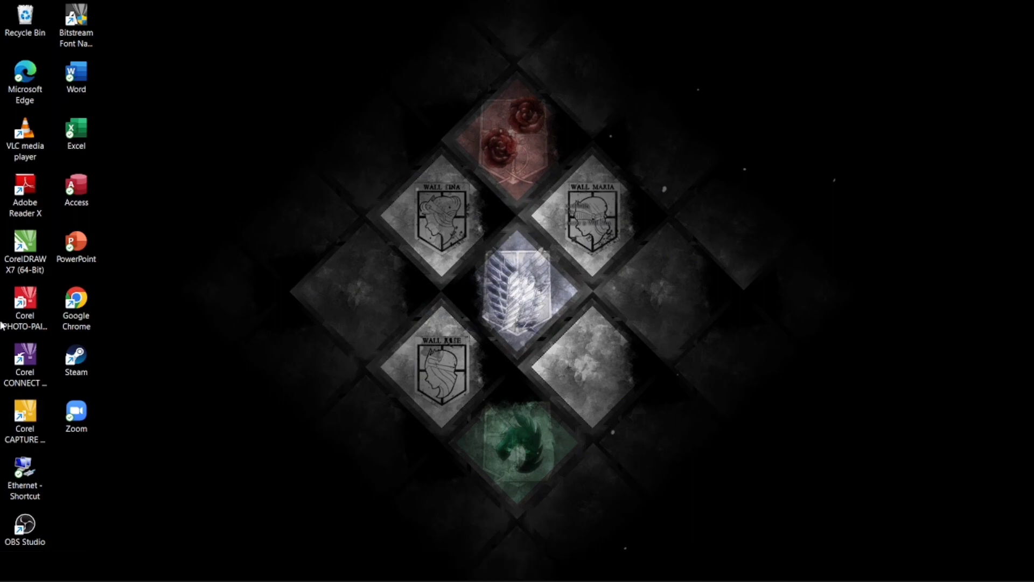
double_click(94, 319)
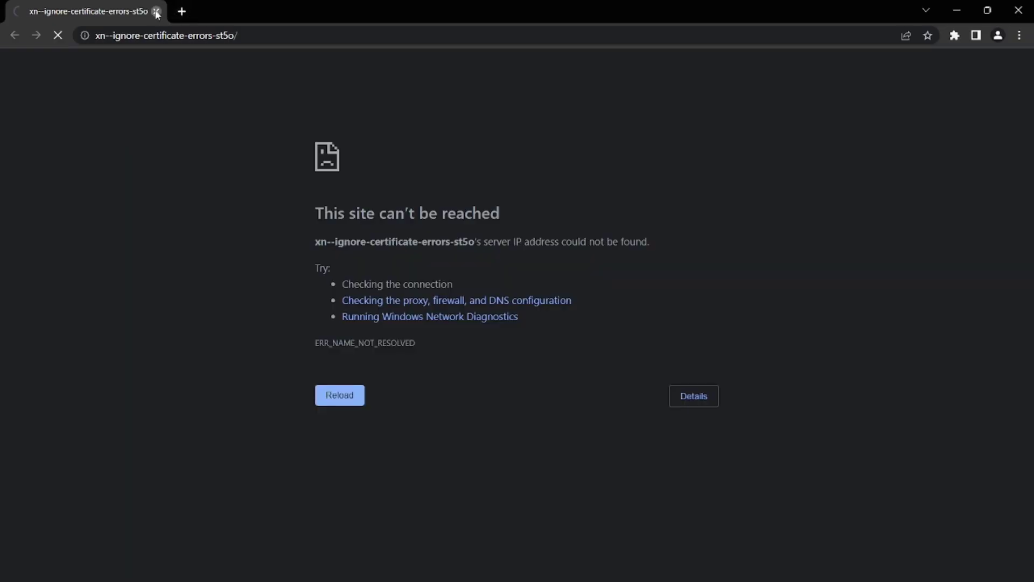
click(156, 11)
double_click(78, 305)
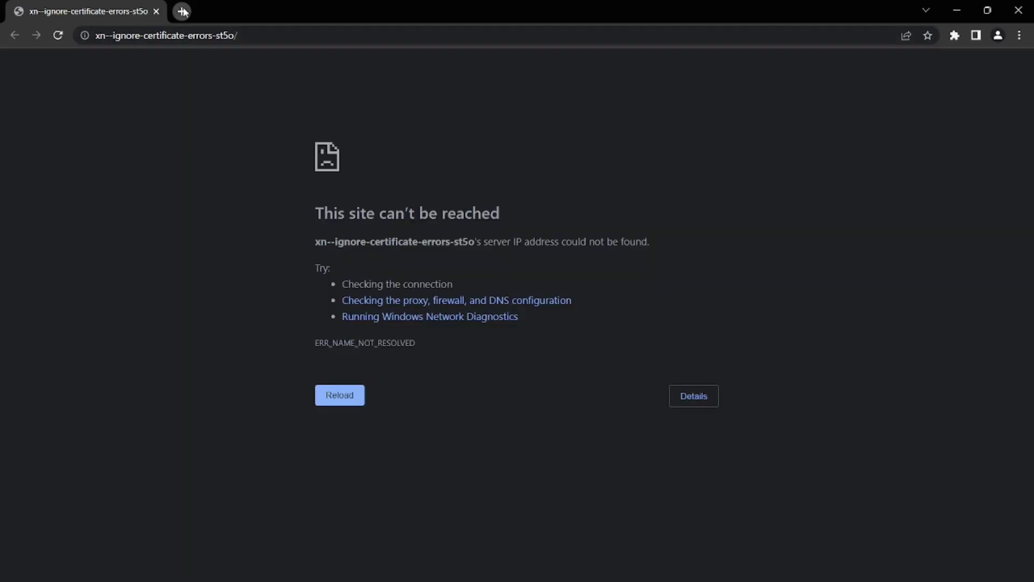
Search 'index of mkv', open fate-suite.ffmpeg.org/mkv/ and request codec_delay_opus.mkv, getting ERROR: Forbidden
click(181, 11)
click(156, 11)
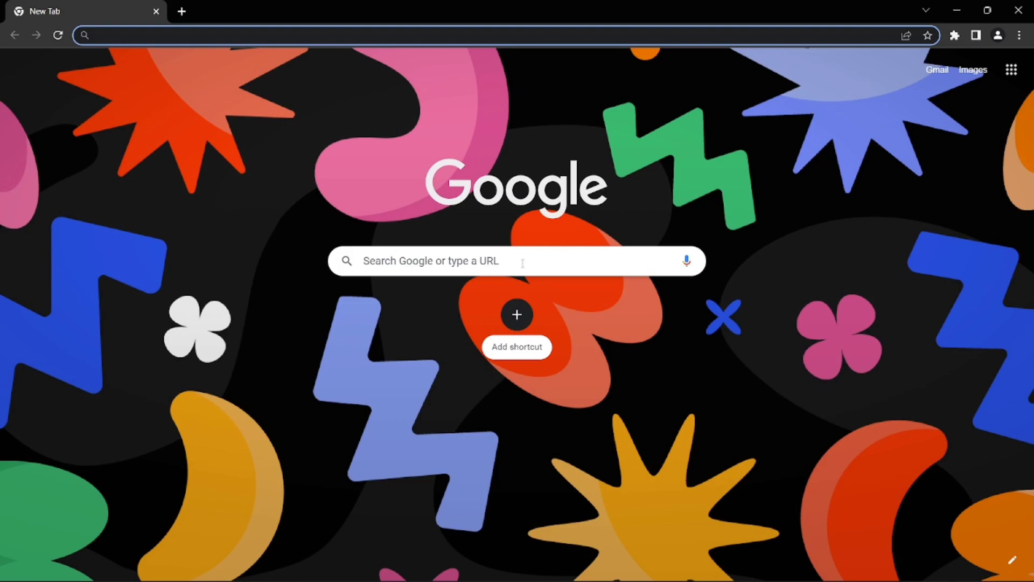
text(inde)
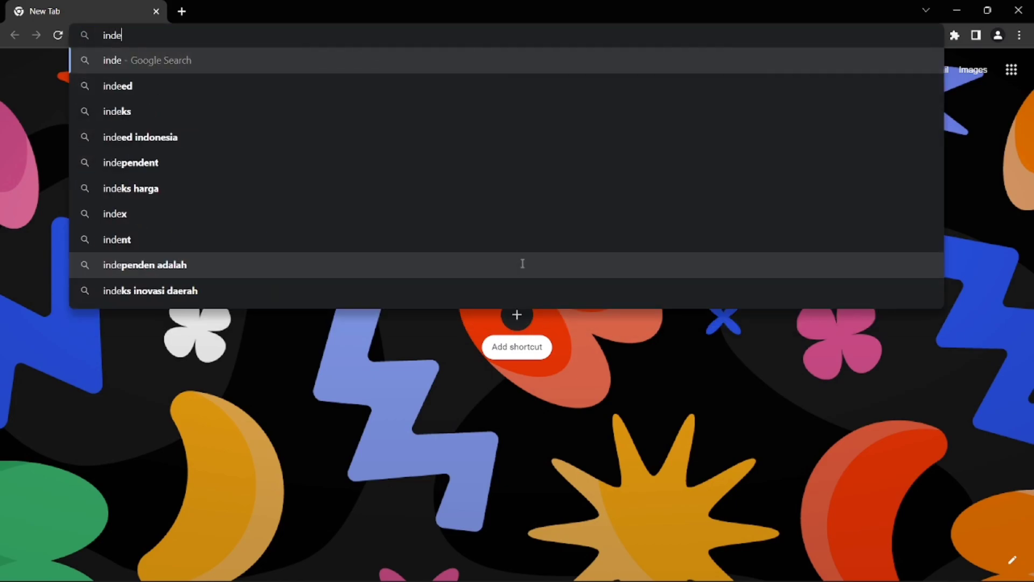
text(x)
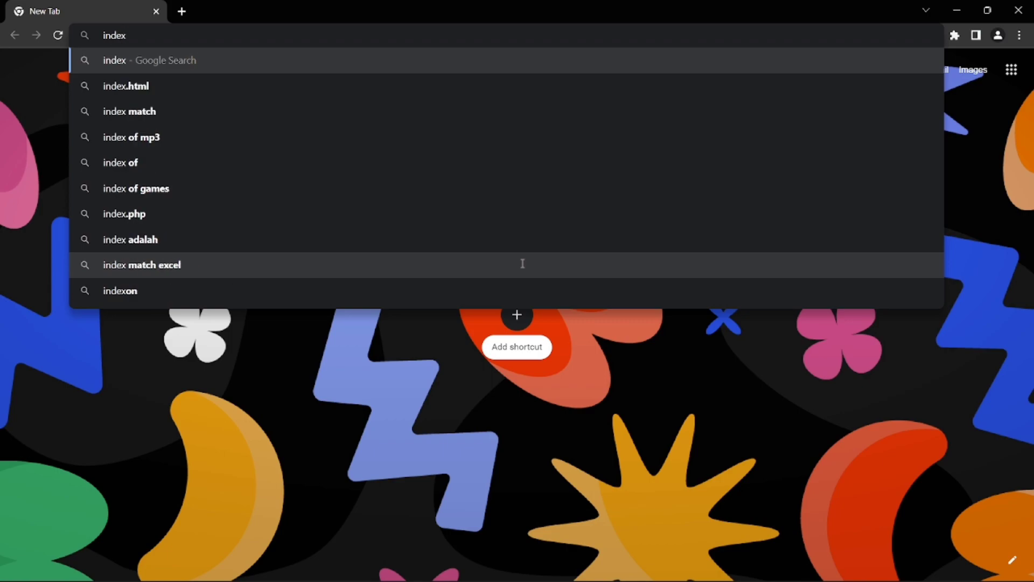
text( of )
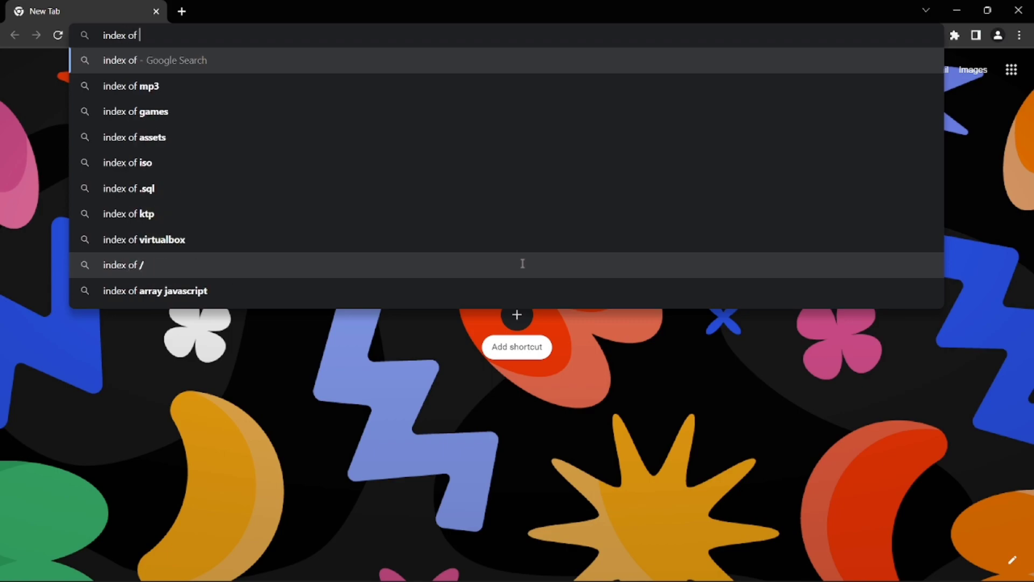
text(mkv)
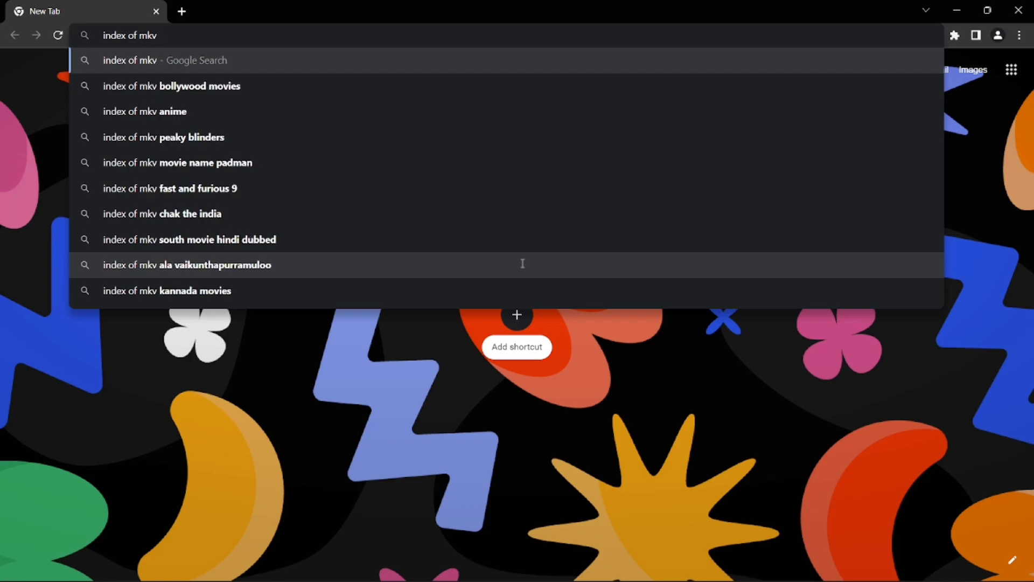
key(Return)
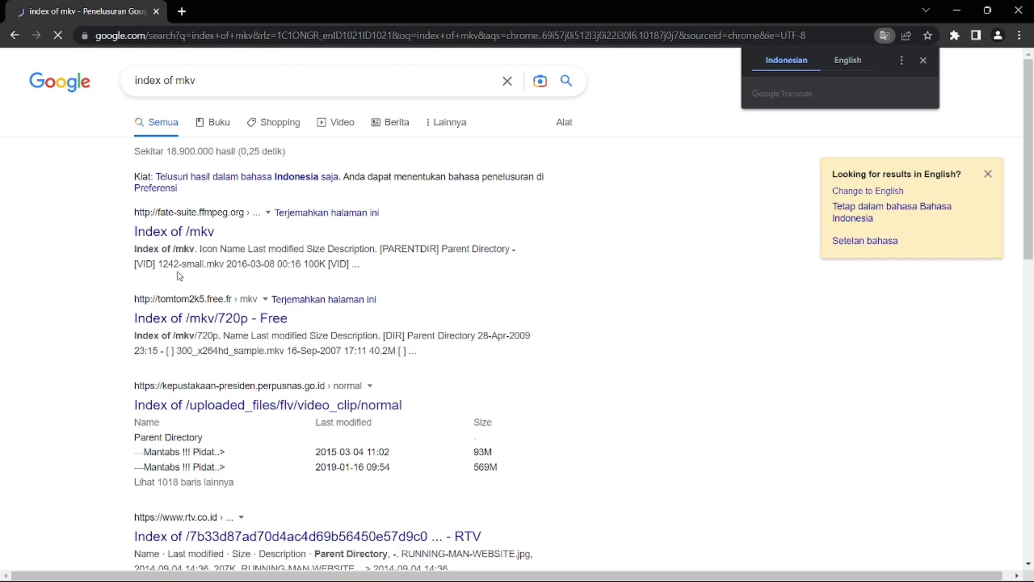
click(169, 236)
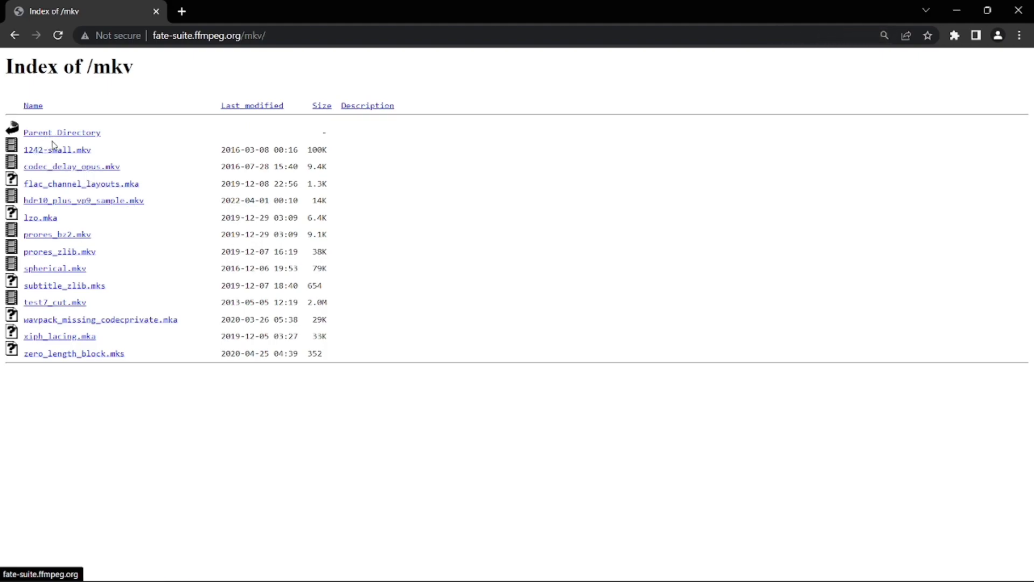
click(65, 170)
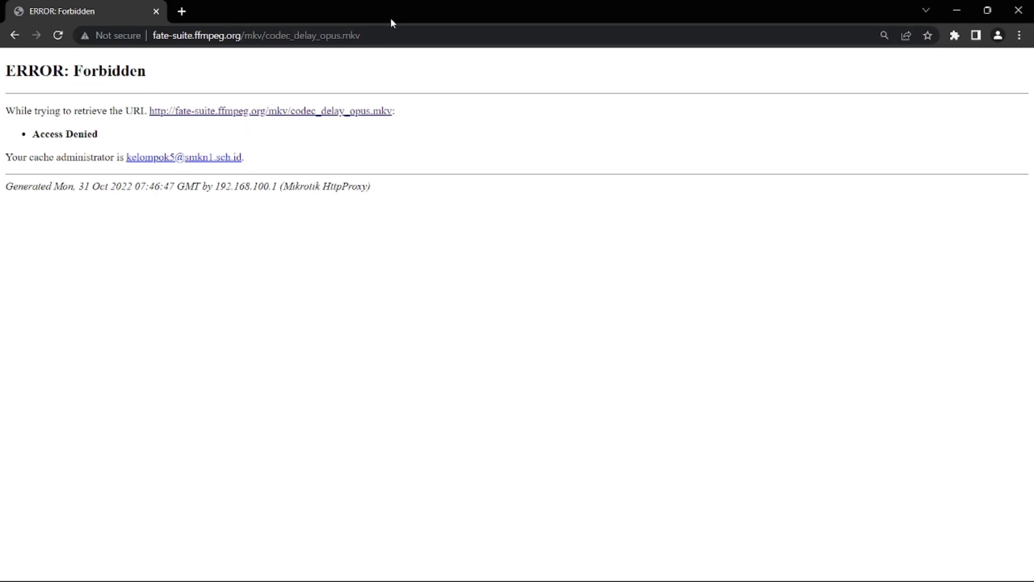
Search 'index of mp3' and try opening an audio file from an Index of /mp3 listing
click(179, 11)
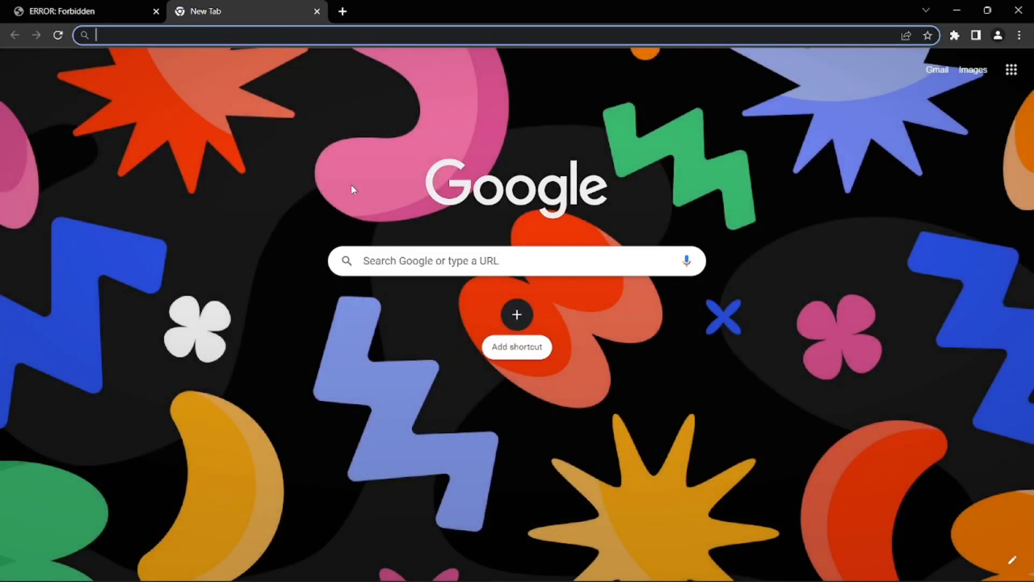
text(index of mp)
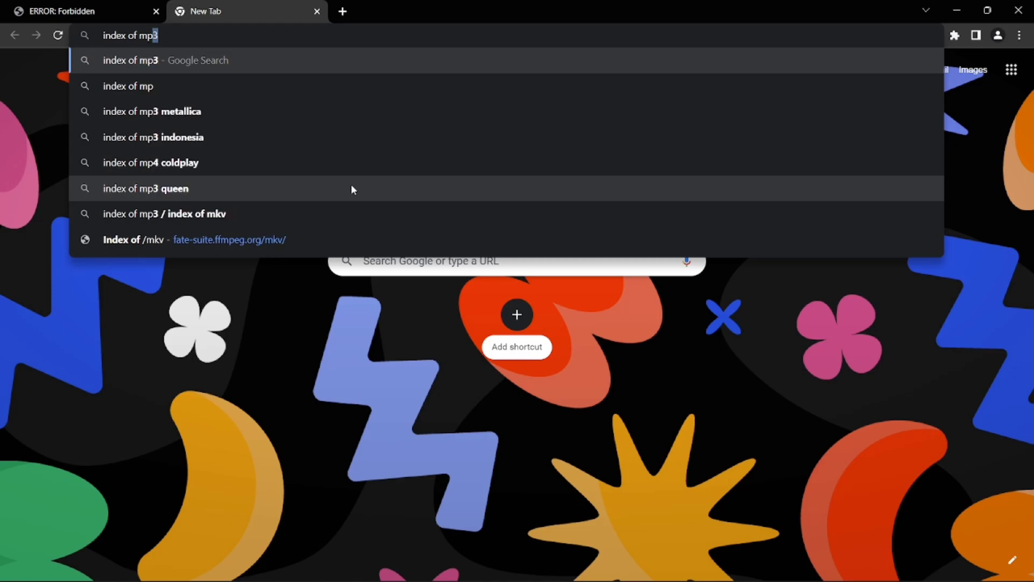
text(3)
key(Return)
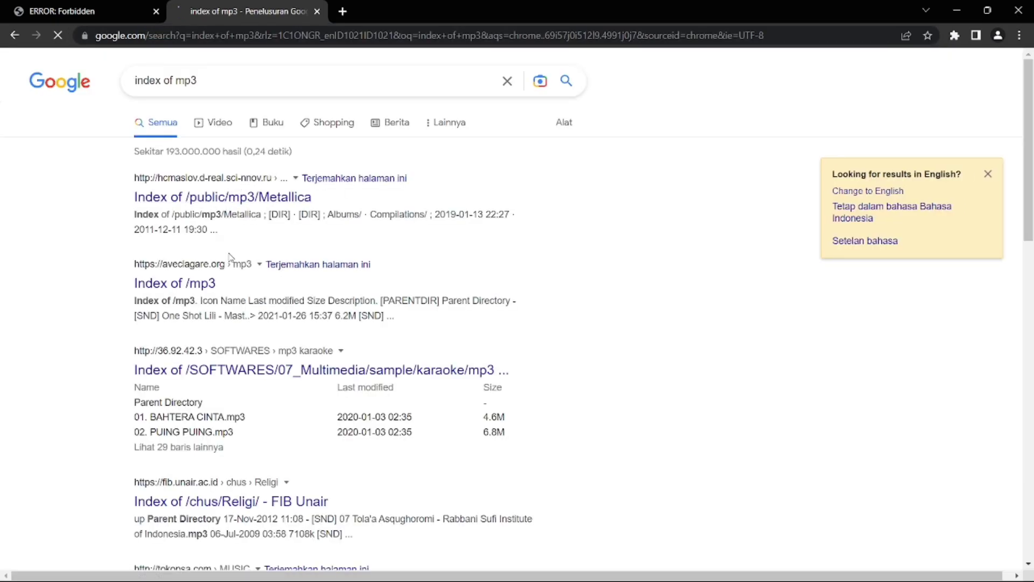
click(188, 288)
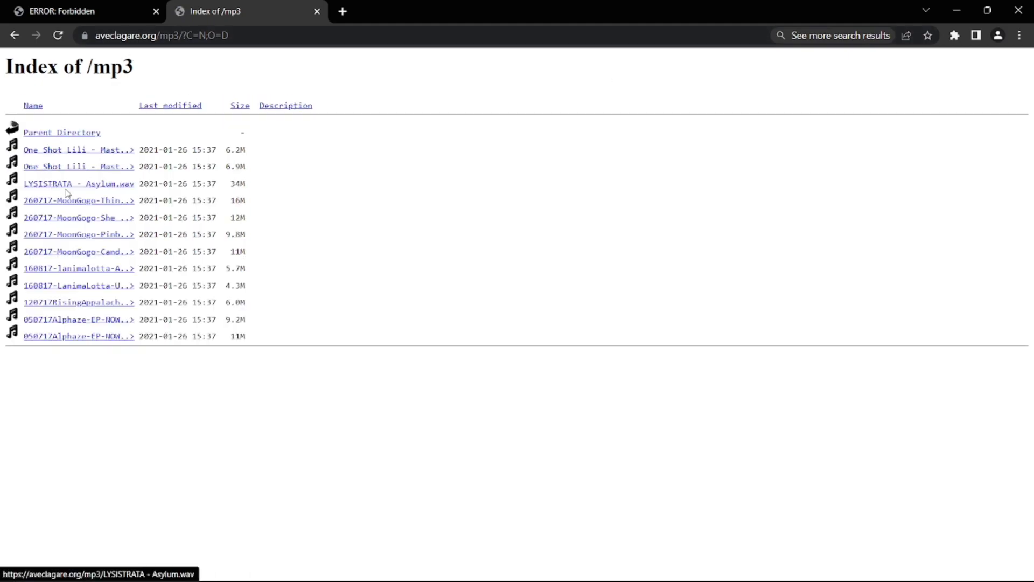
click(66, 156)
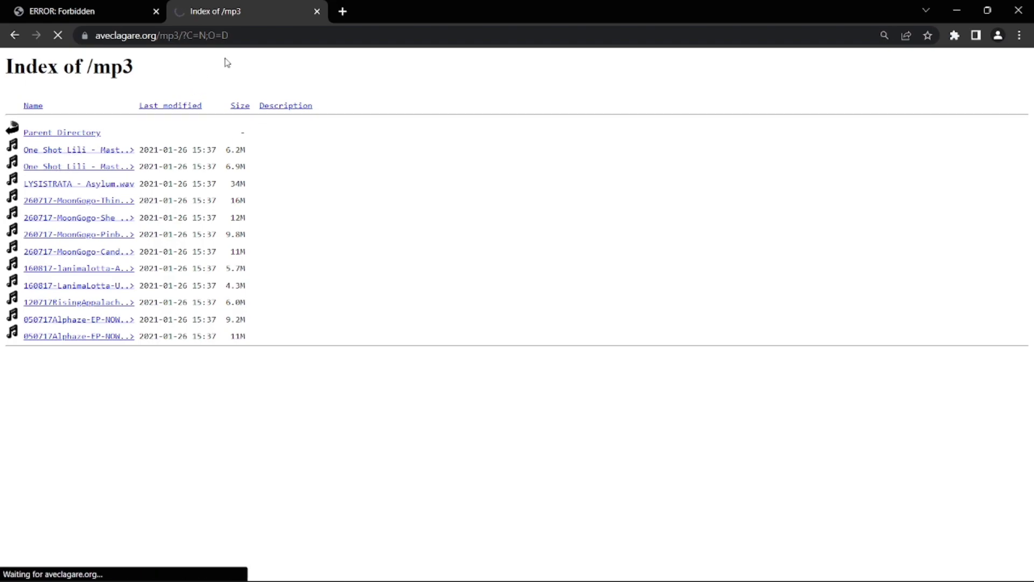
click(317, 11)
From the Metallica mp3 listing, request the '...And Justice For All' mp3, then minimise Chrome
click(181, 11)
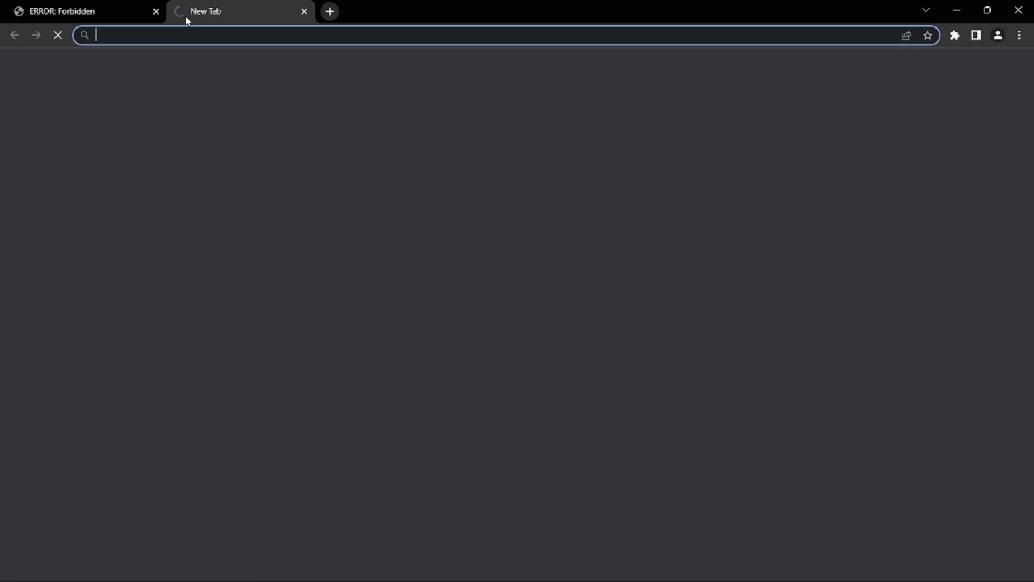
text(index)
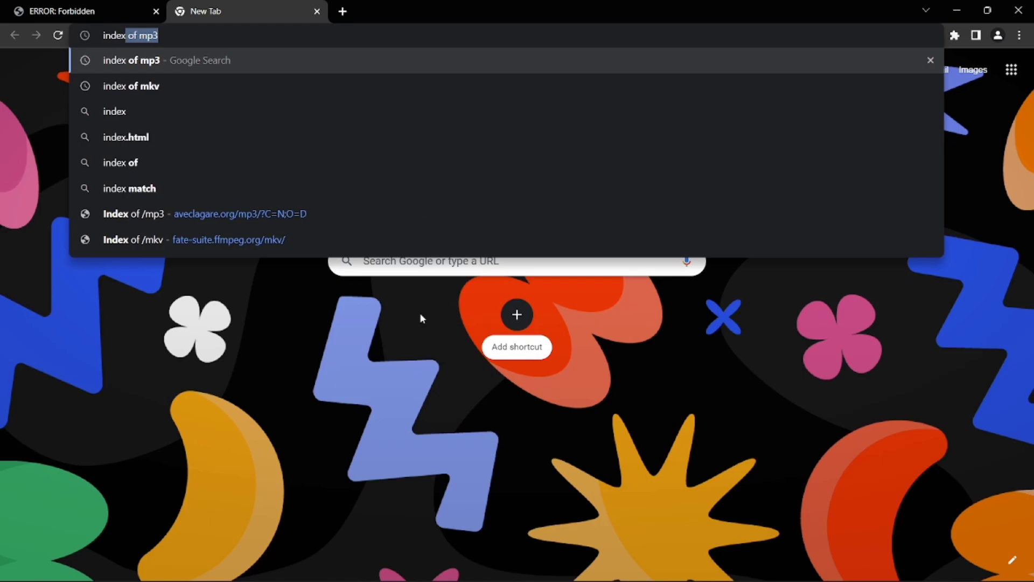
key(Down)
key(Up)
key(Return)
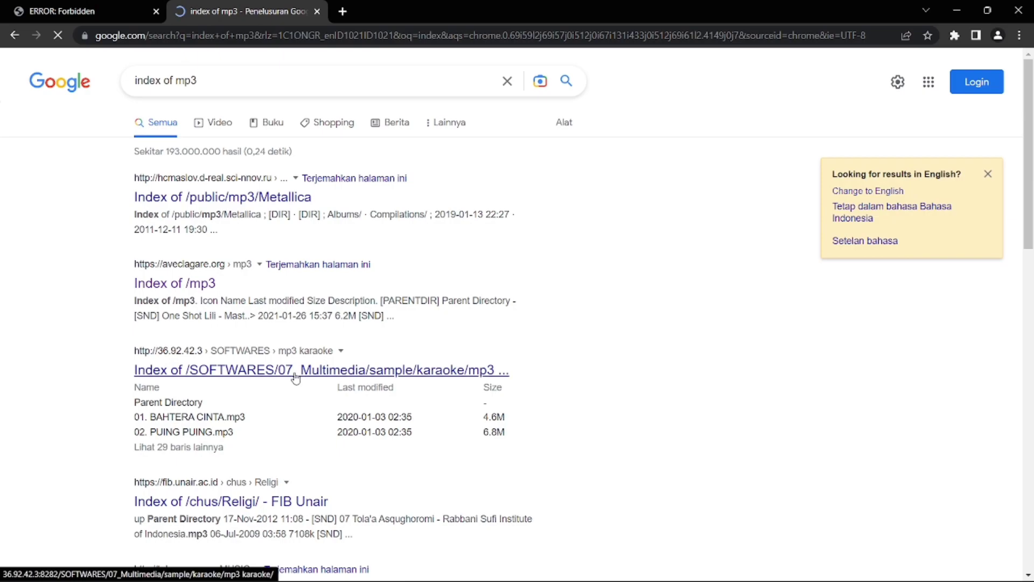
click(210, 196)
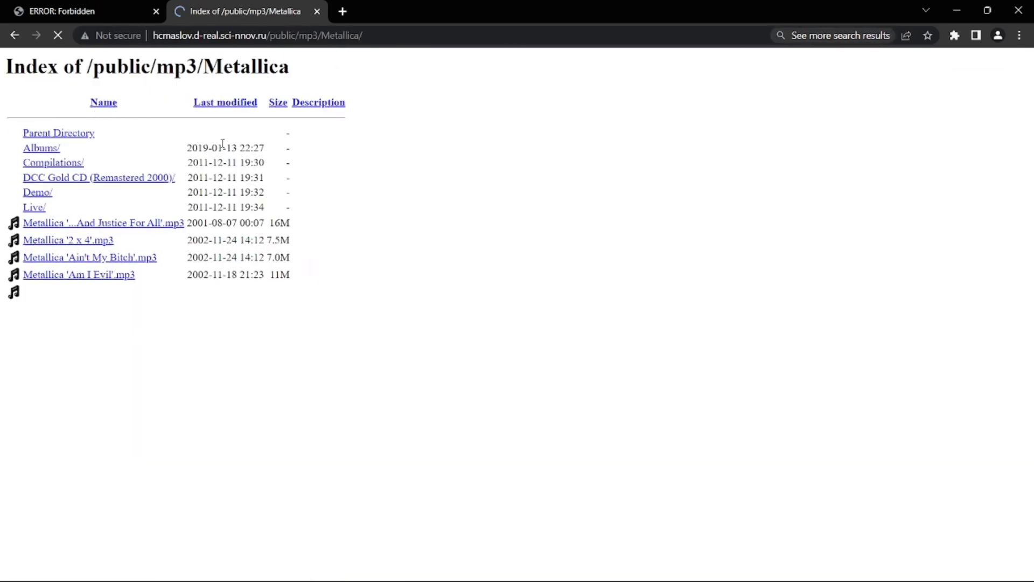
click(108, 224)
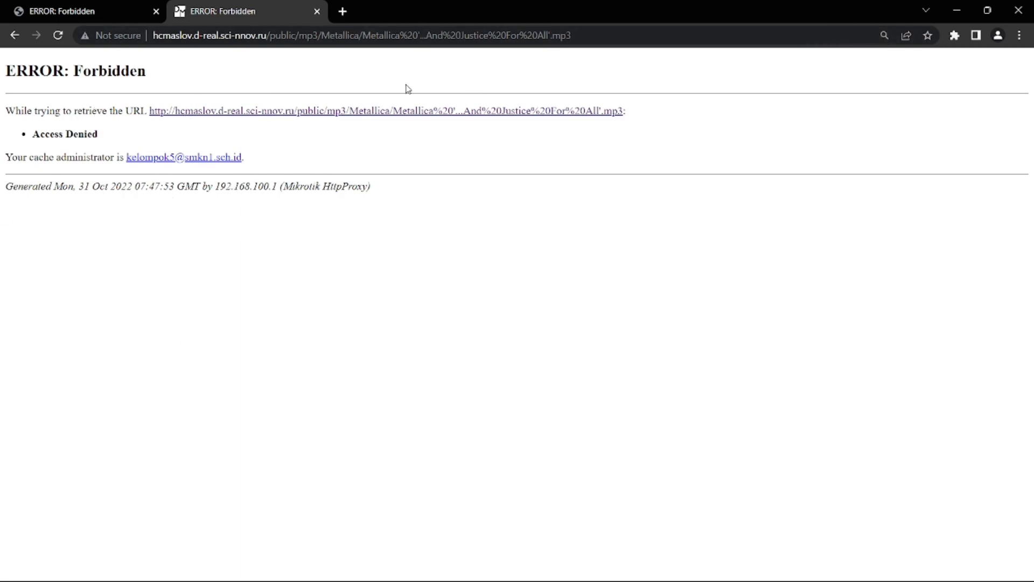
click(957, 10)
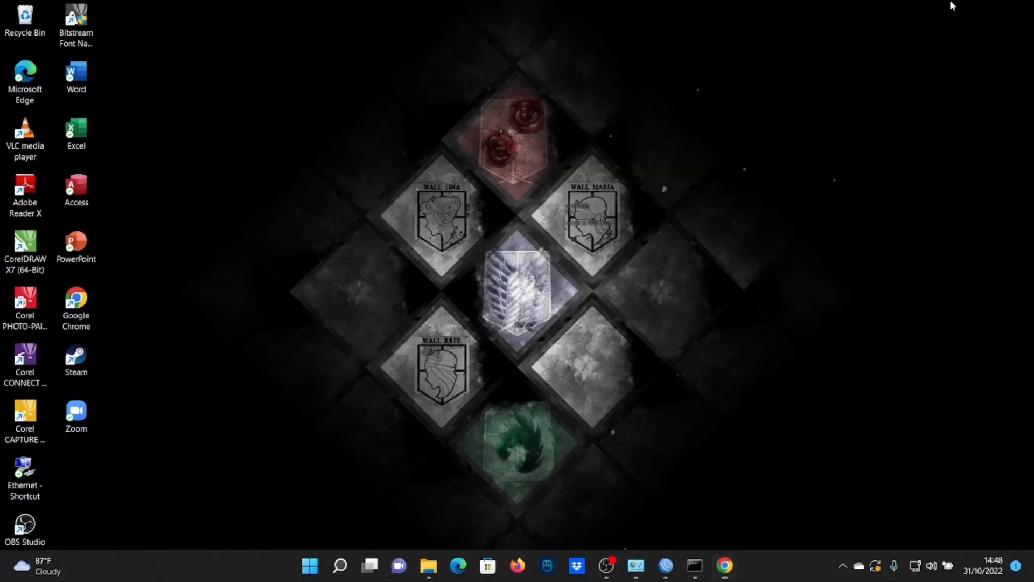